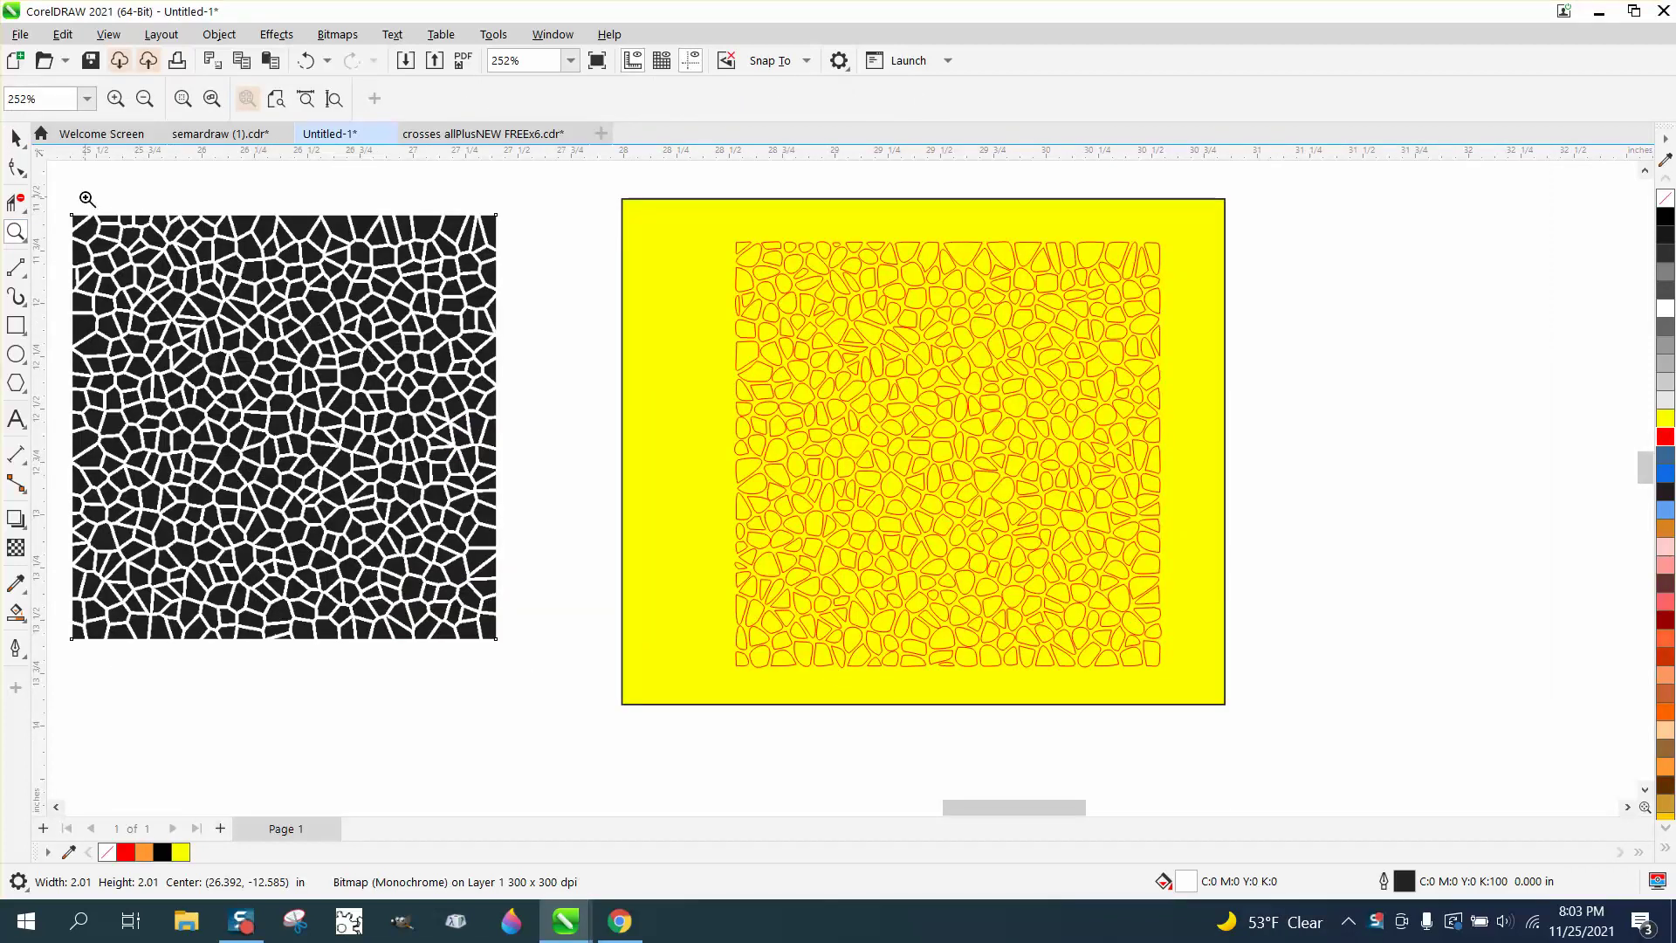
Slide the yellow rectangle to the right and move the 500 red outline cells onto it.
{"action": "left_click_drag", "start_coordinate": [73, 197], "coordinate": [538, 677]}
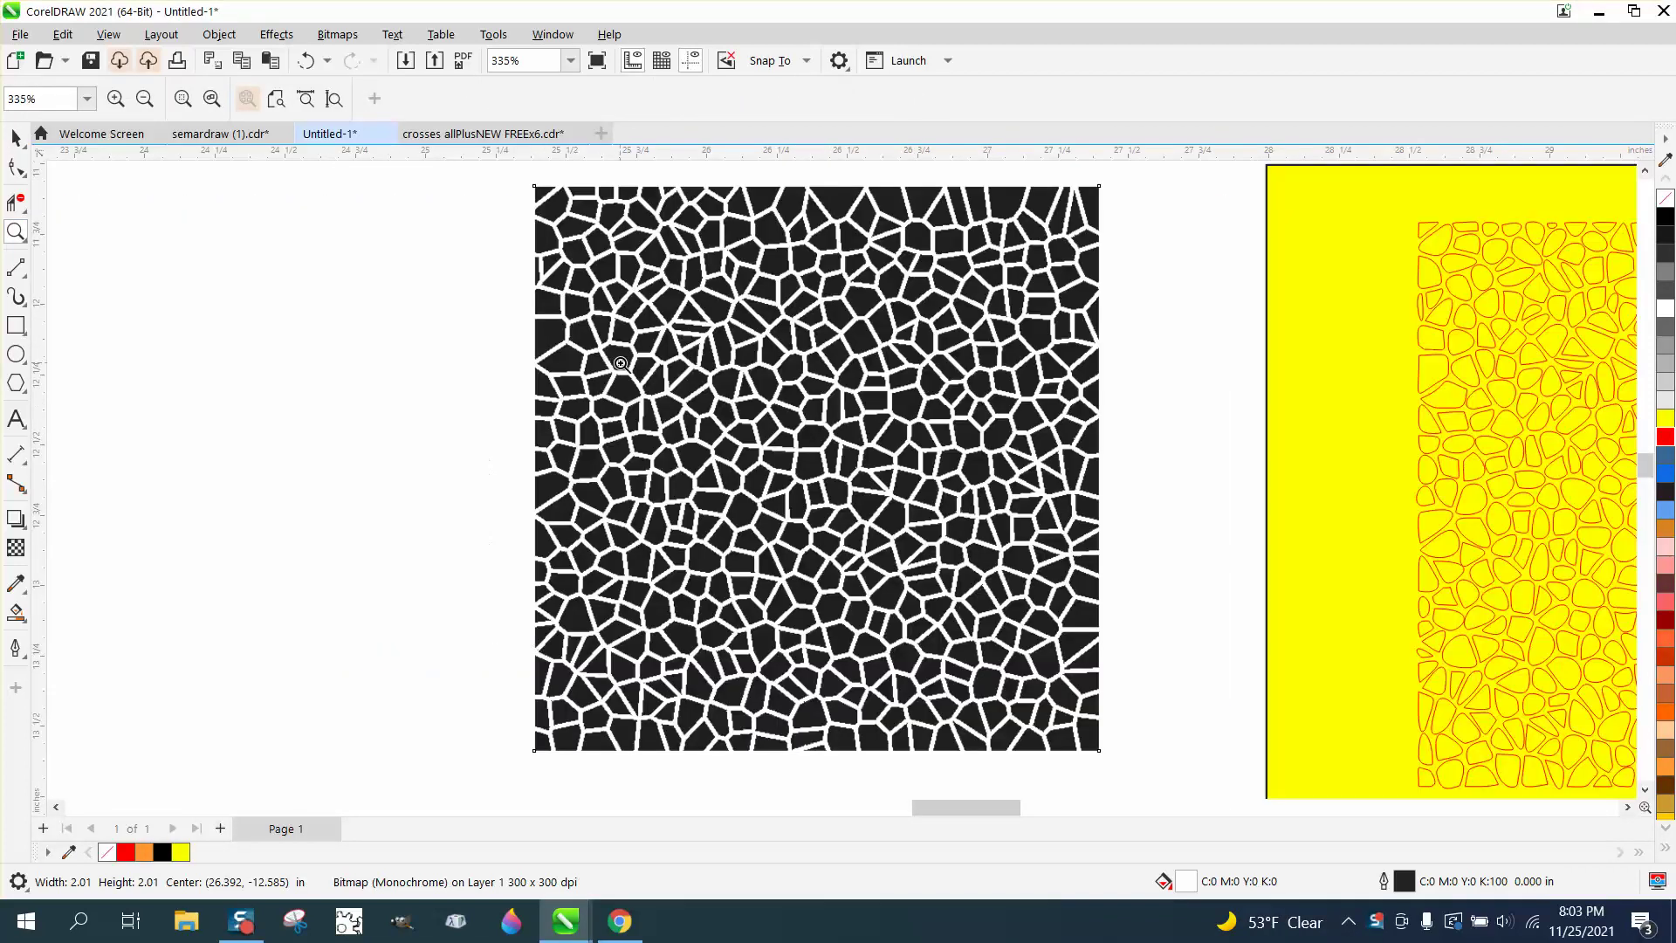
{"action": "right_click", "coordinate": [596, 330]}
{"action": "left_click_drag", "start_coordinate": [978, 246], "coordinate": [1356, 634]}
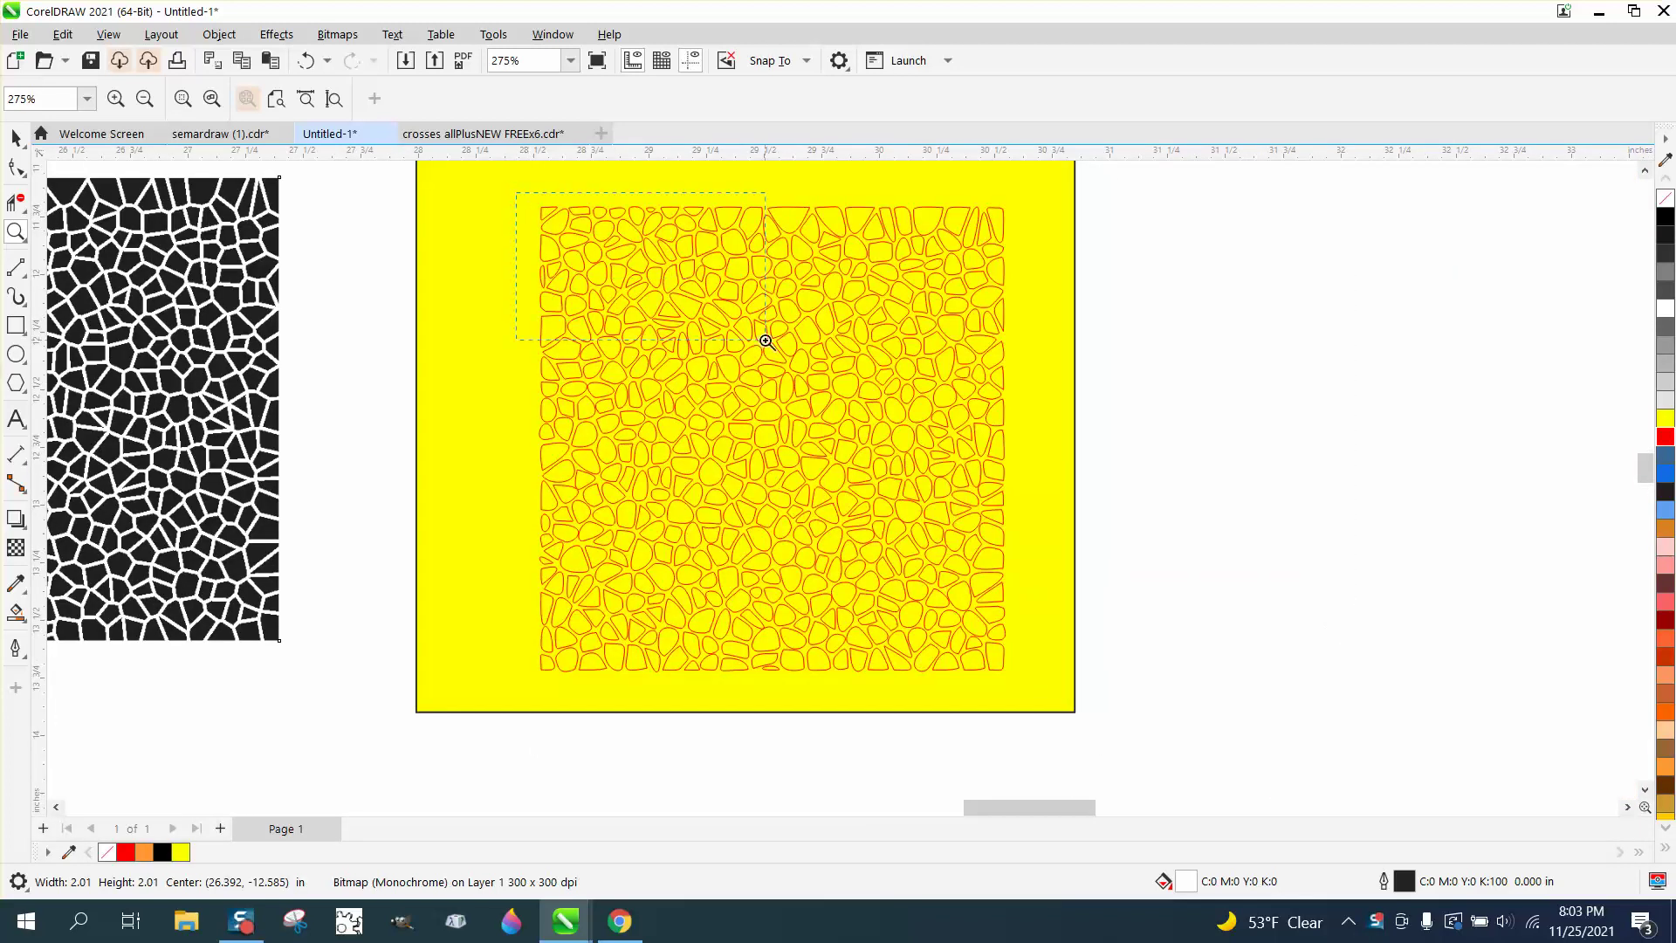
{"action": "left_click_drag", "start_coordinate": [766, 341], "coordinate": [767, 343]}
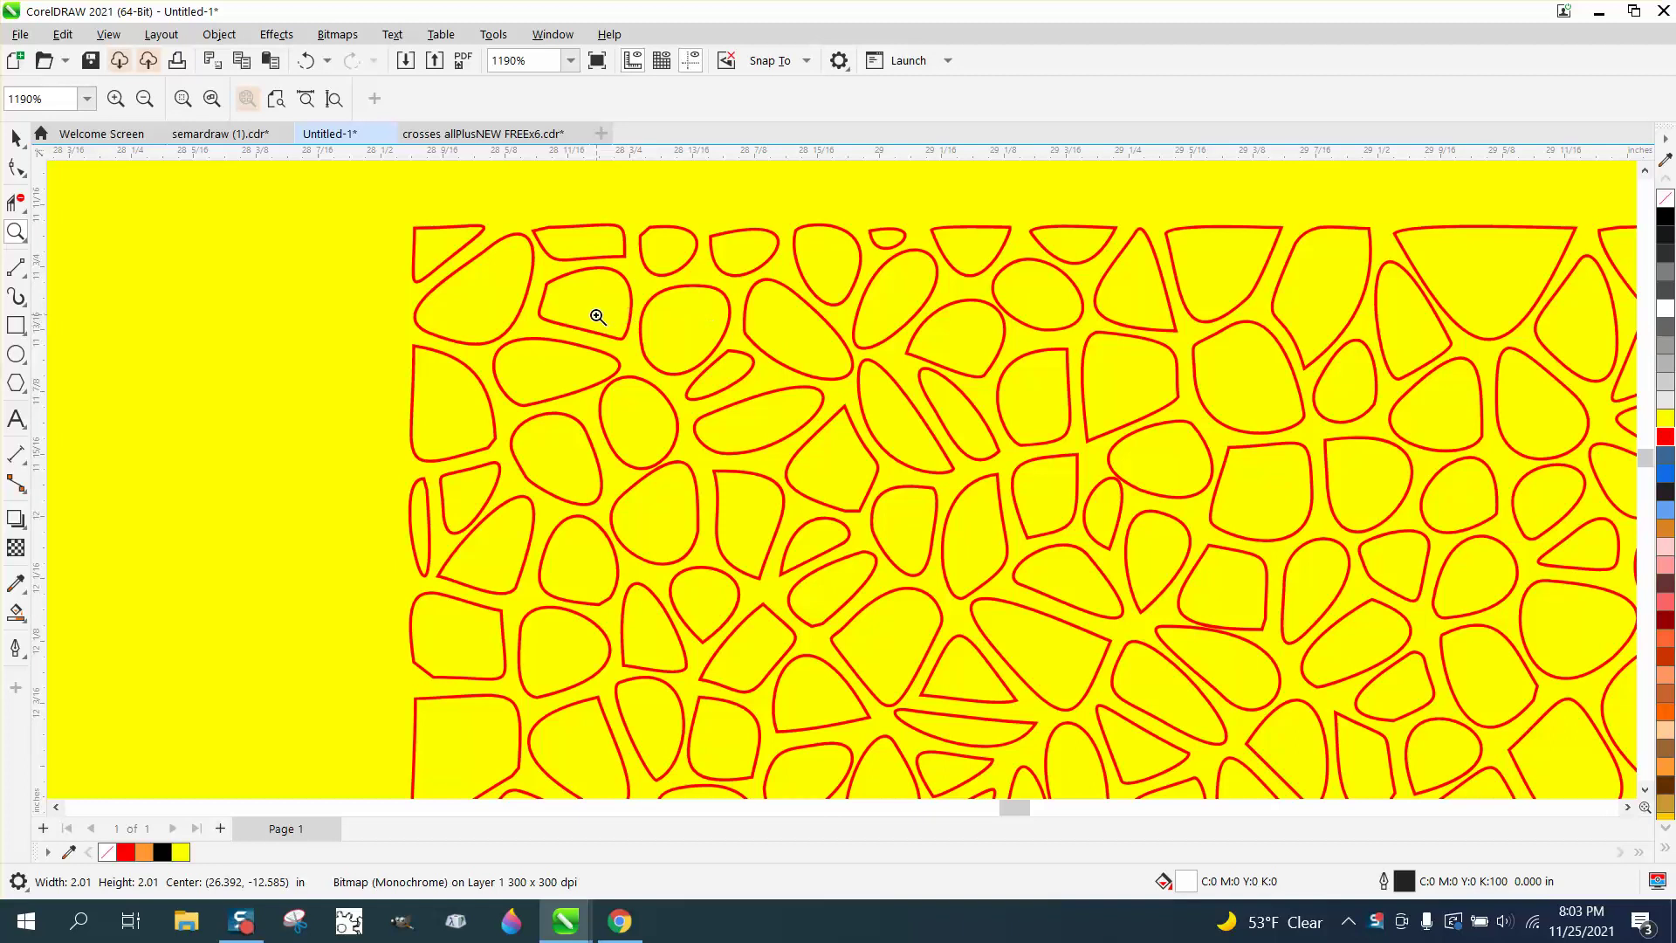
{"action": "scroll", "coordinate": [606, 318], "scroll_direction": "down", "scroll_amount": 2}
{"action": "scroll", "coordinate": [829, 370], "scroll_direction": "down", "scroll_amount": 4}
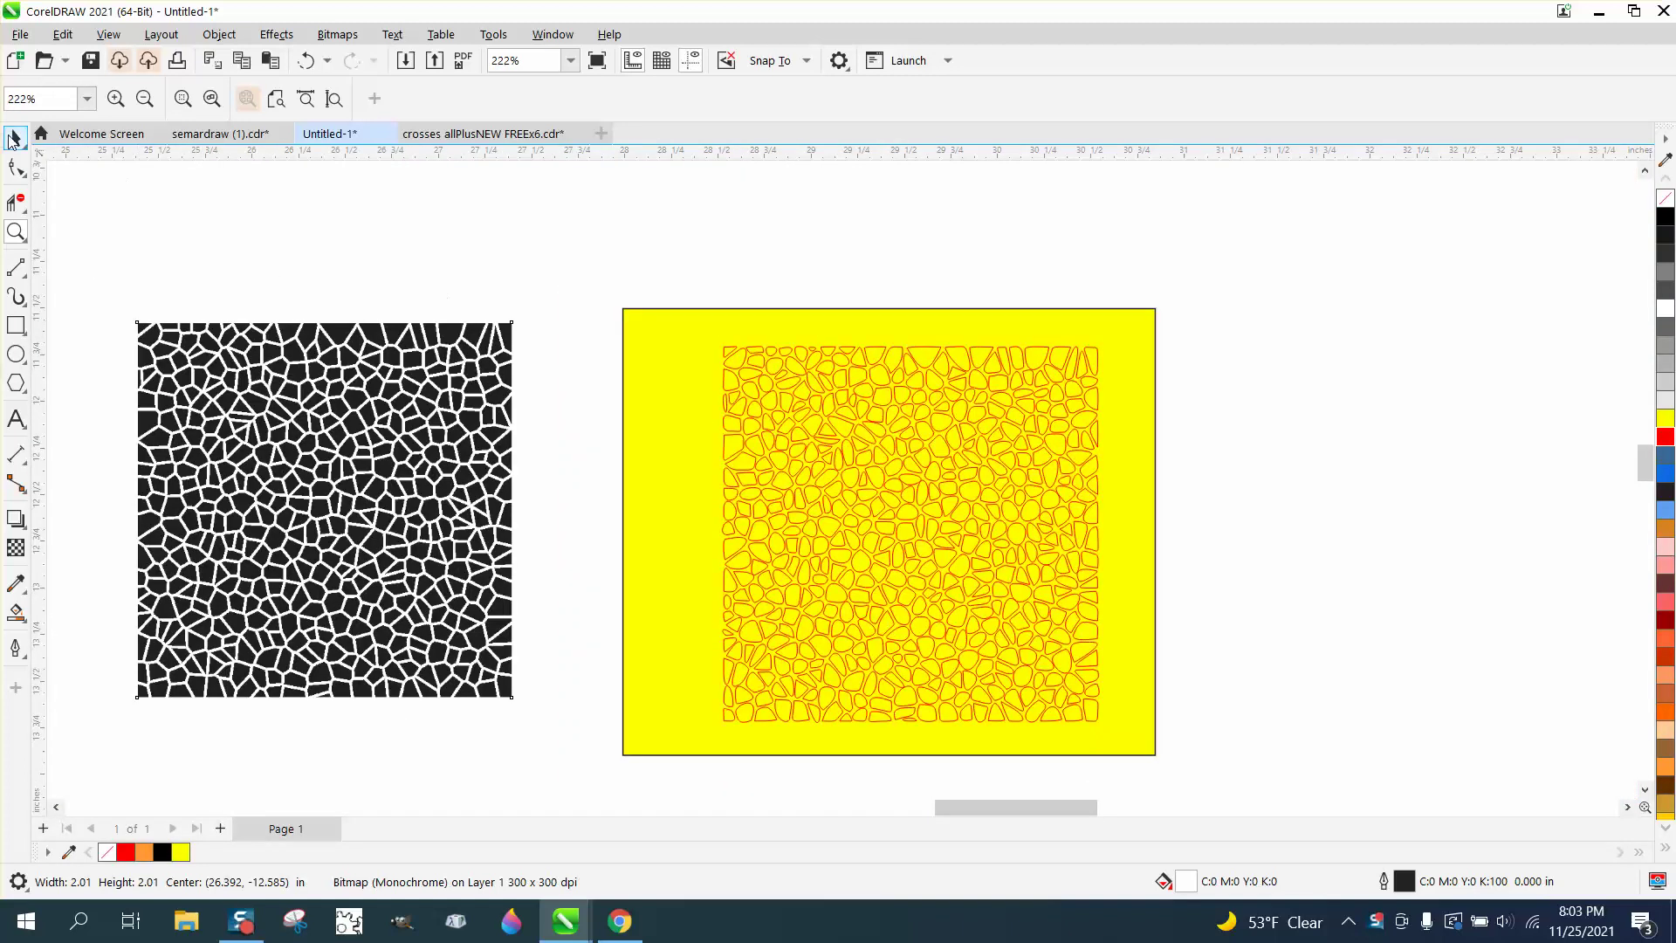
{"action": "left_click", "coordinate": [16, 140]}
{"action": "key", "text": "F6"}
{"action": "left_click_drag", "start_coordinate": [730, 454], "coordinate": [1275, 328]}
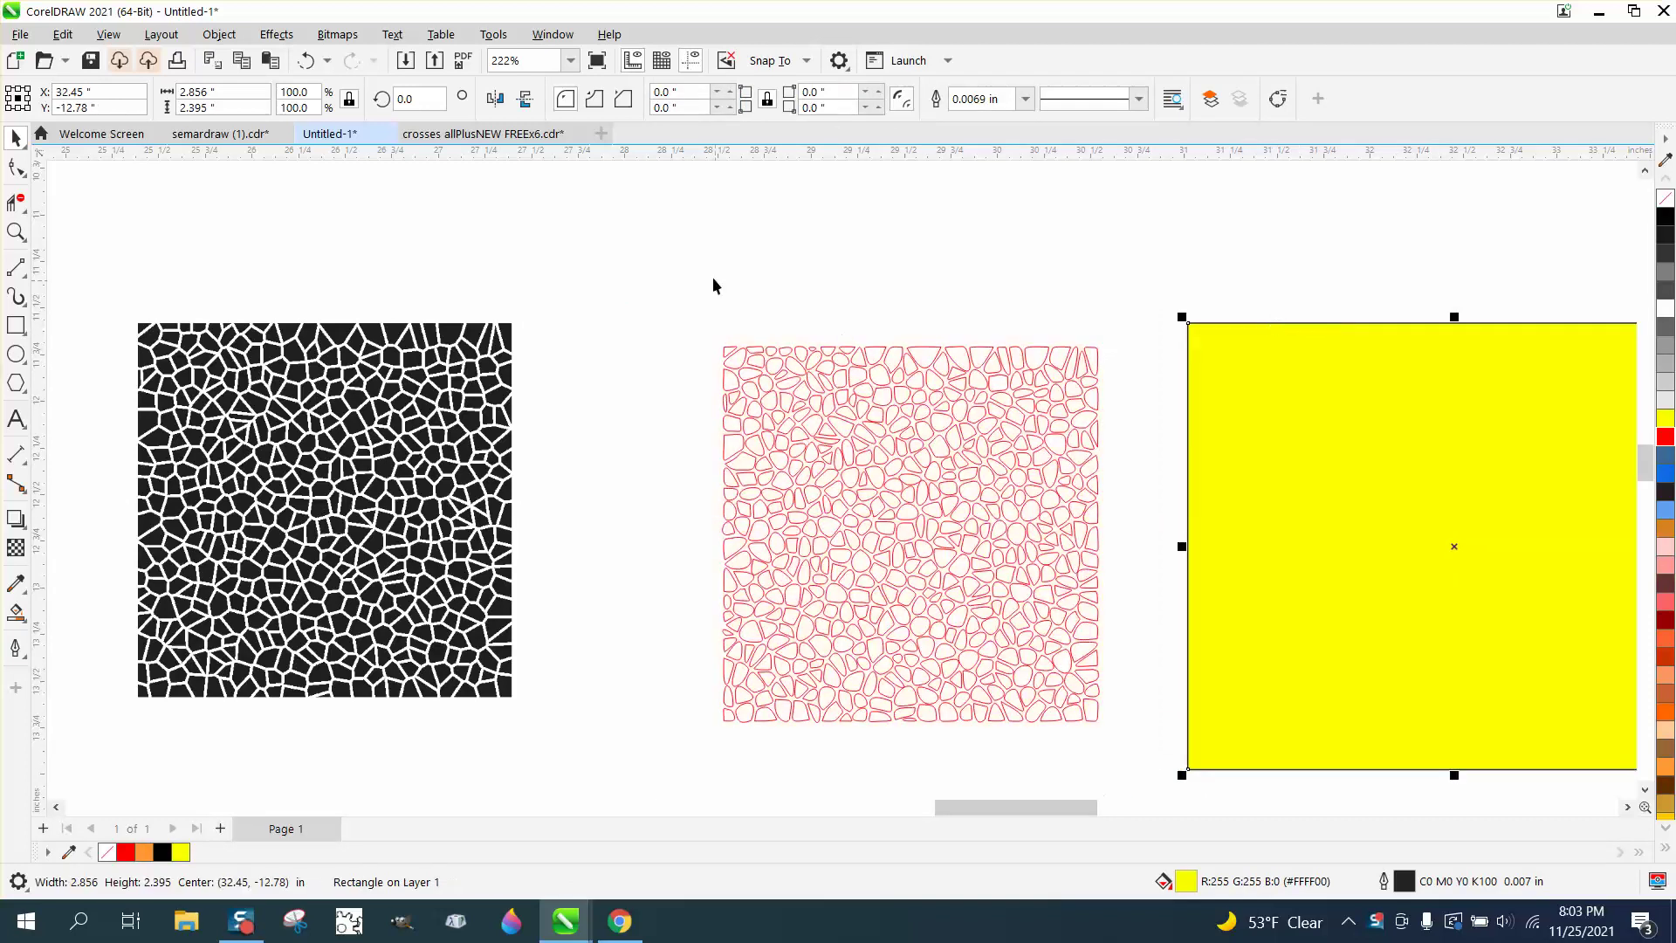
{"action": "left_click_drag", "start_coordinate": [1094, 745], "coordinate": [1094, 744]}
{"action": "left_click_drag", "start_coordinate": [936, 545], "coordinate": [1430, 532]}
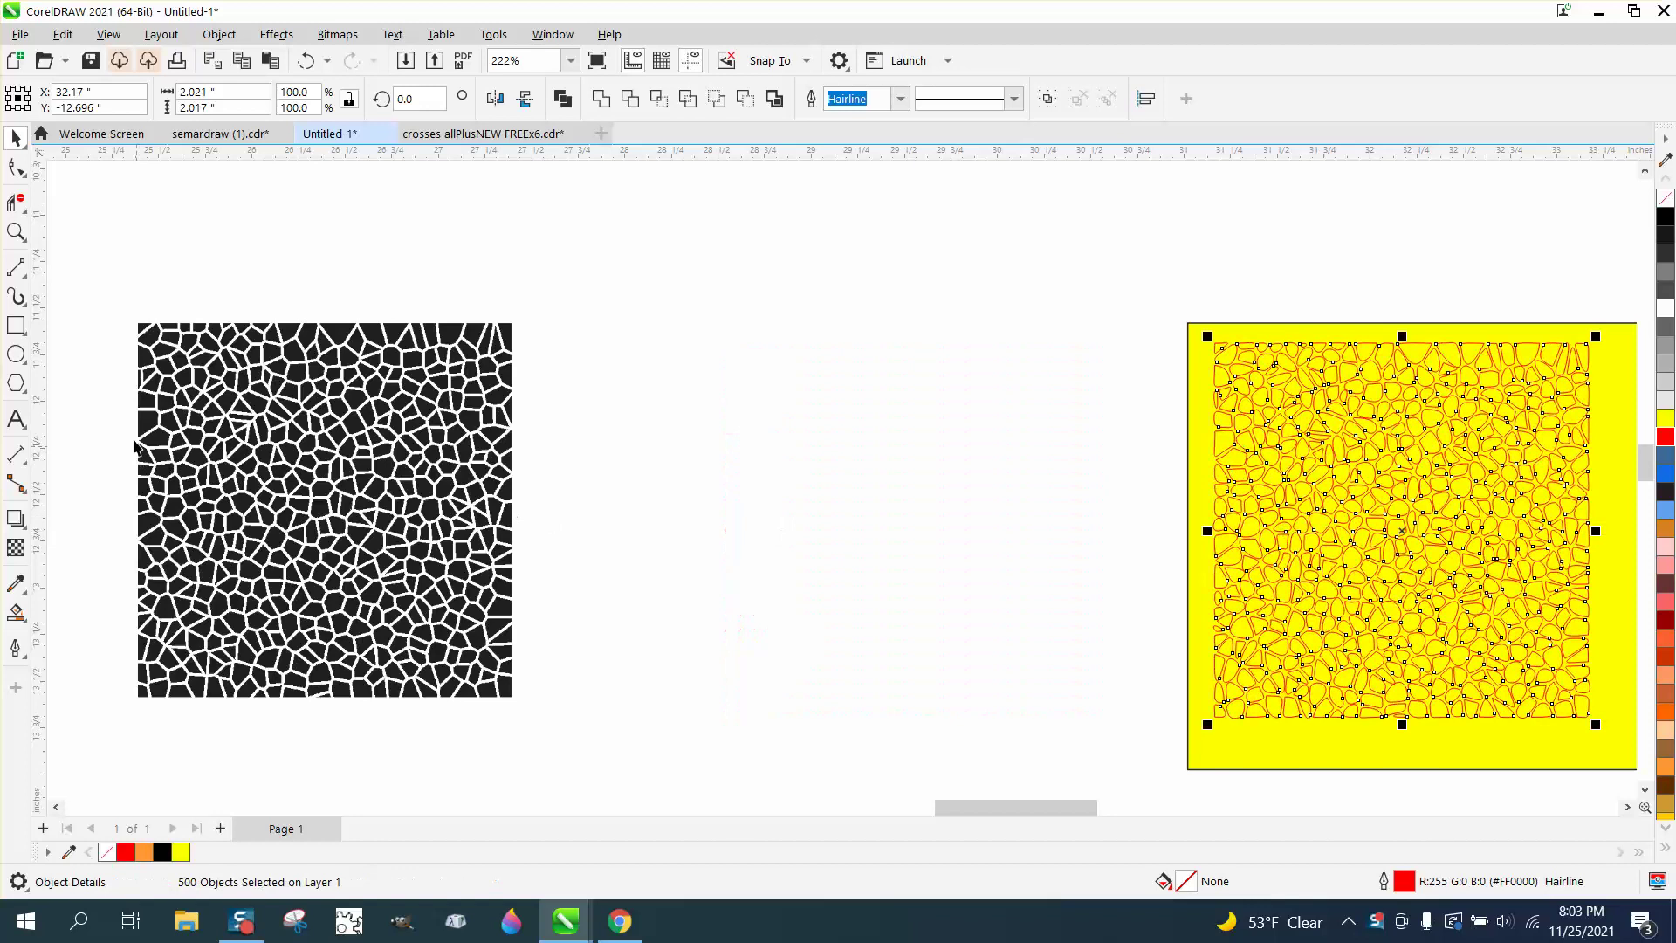
Draw a 2-inch square between the two artworks and fill it solid black.
{"action": "left_click", "coordinate": [17, 326]}
{"action": "left_click_drag", "start_coordinate": [1020, 329], "coordinate": [750, 601]}
{"action": "left_click", "coordinate": [219, 92]}
{"action": "type", "text": "2"}
{"action": "key", "text": "Return"}
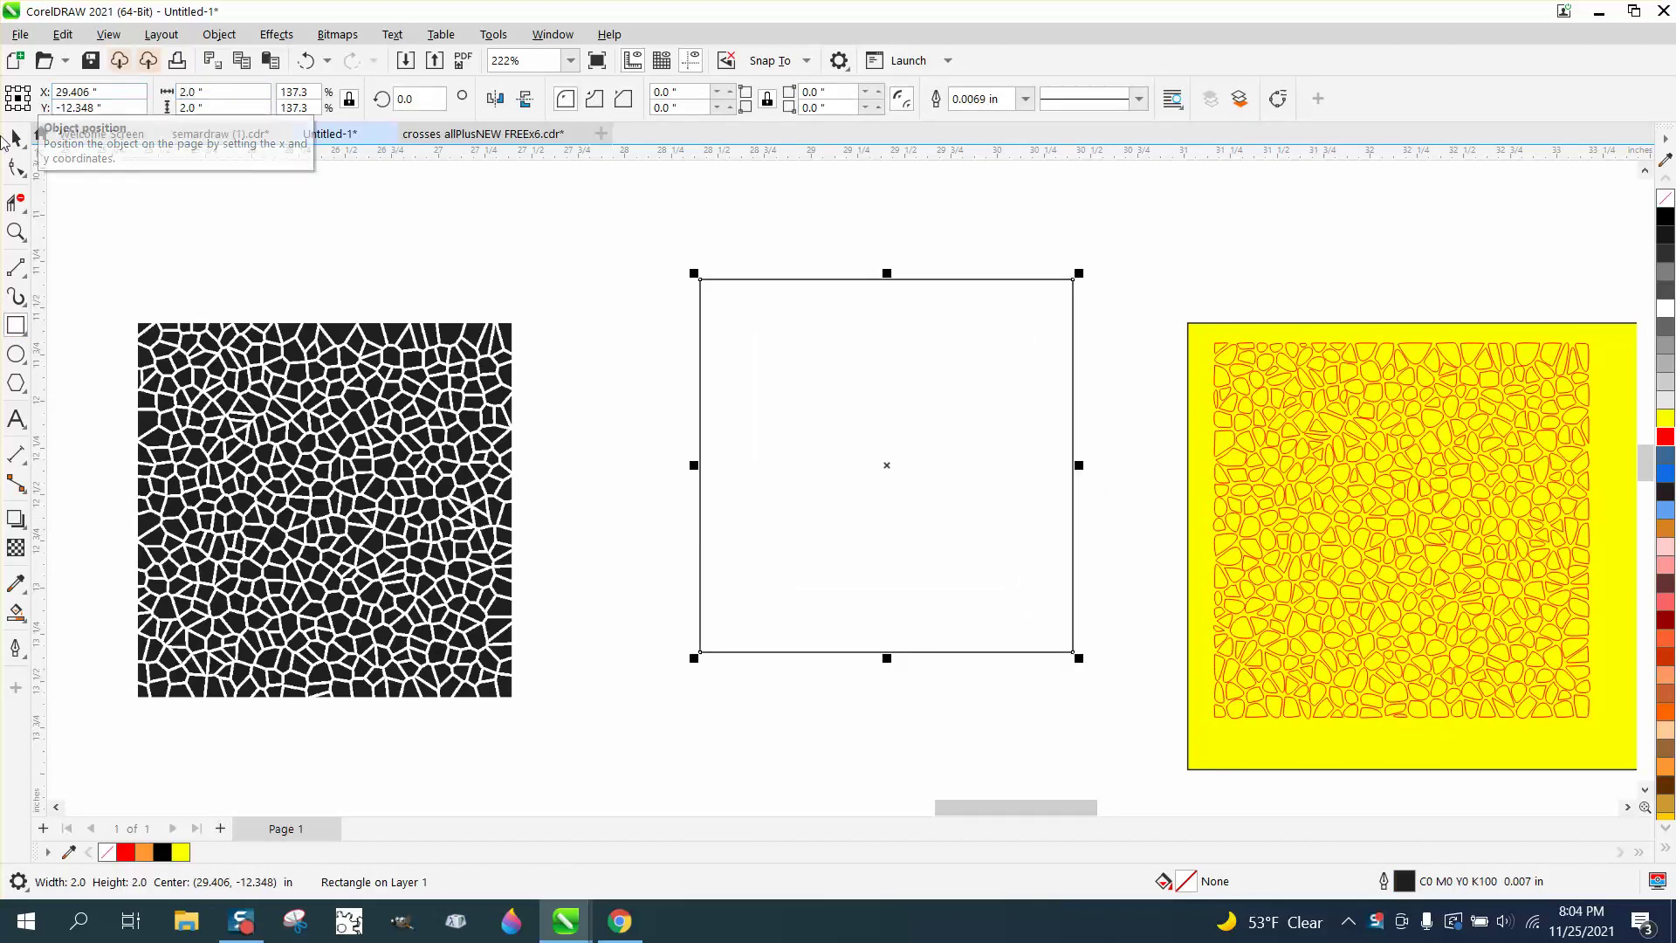
{"action": "left_click", "coordinate": [15, 137]}
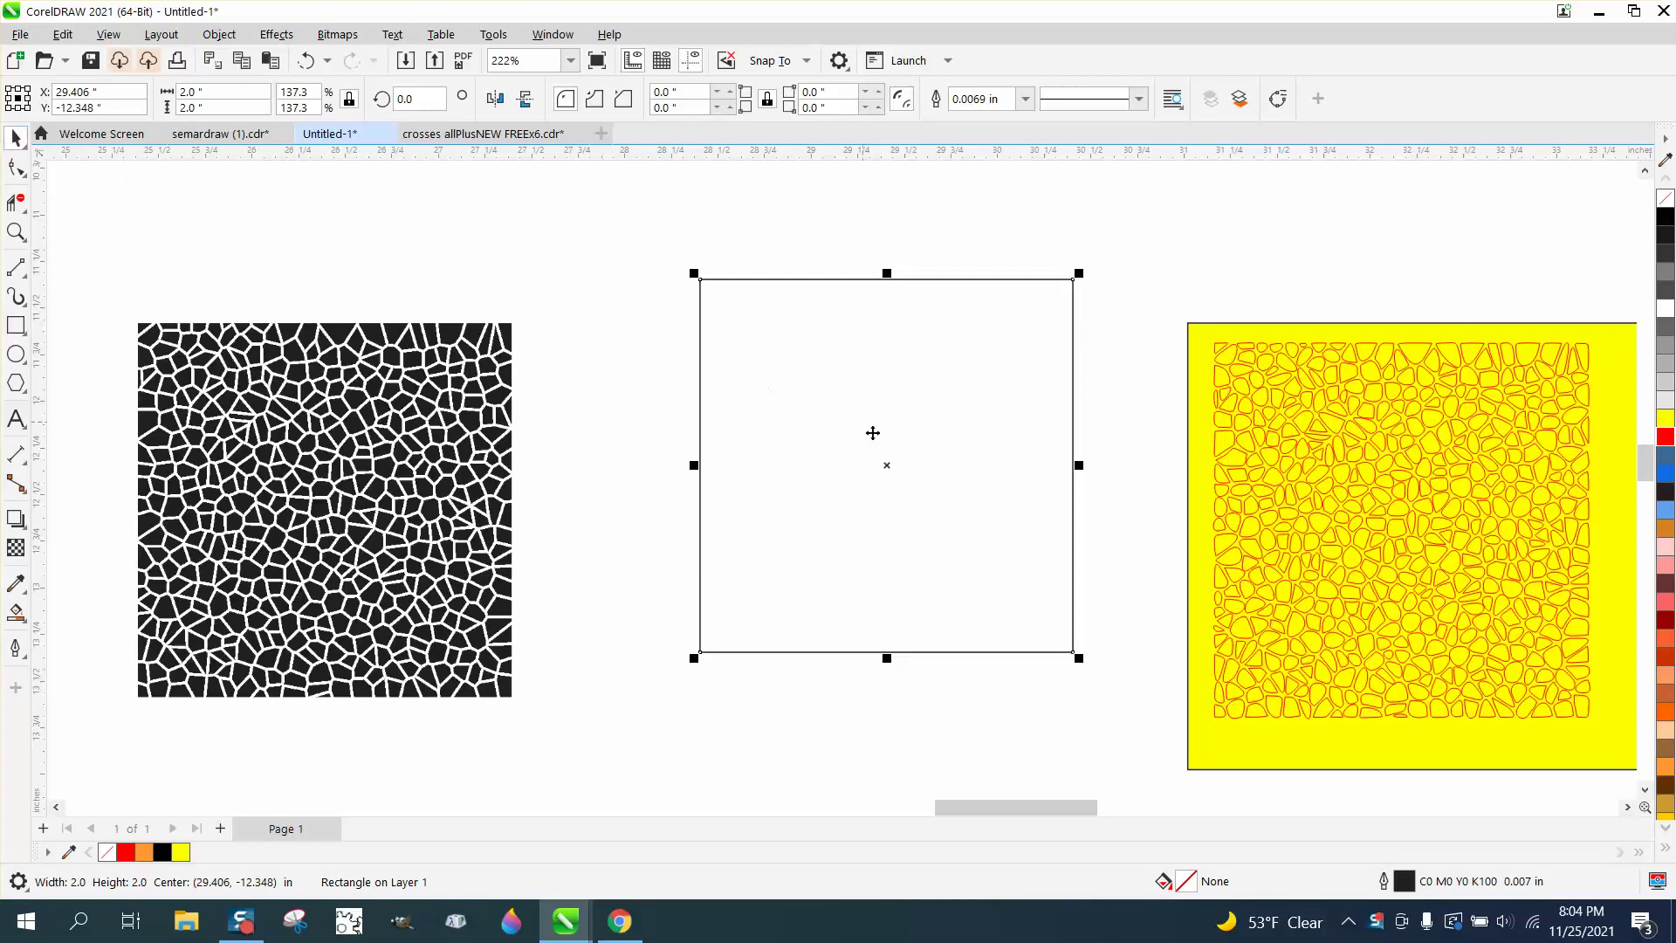
{"action": "left_click_drag", "start_coordinate": [888, 469], "coordinate": [850, 510]}
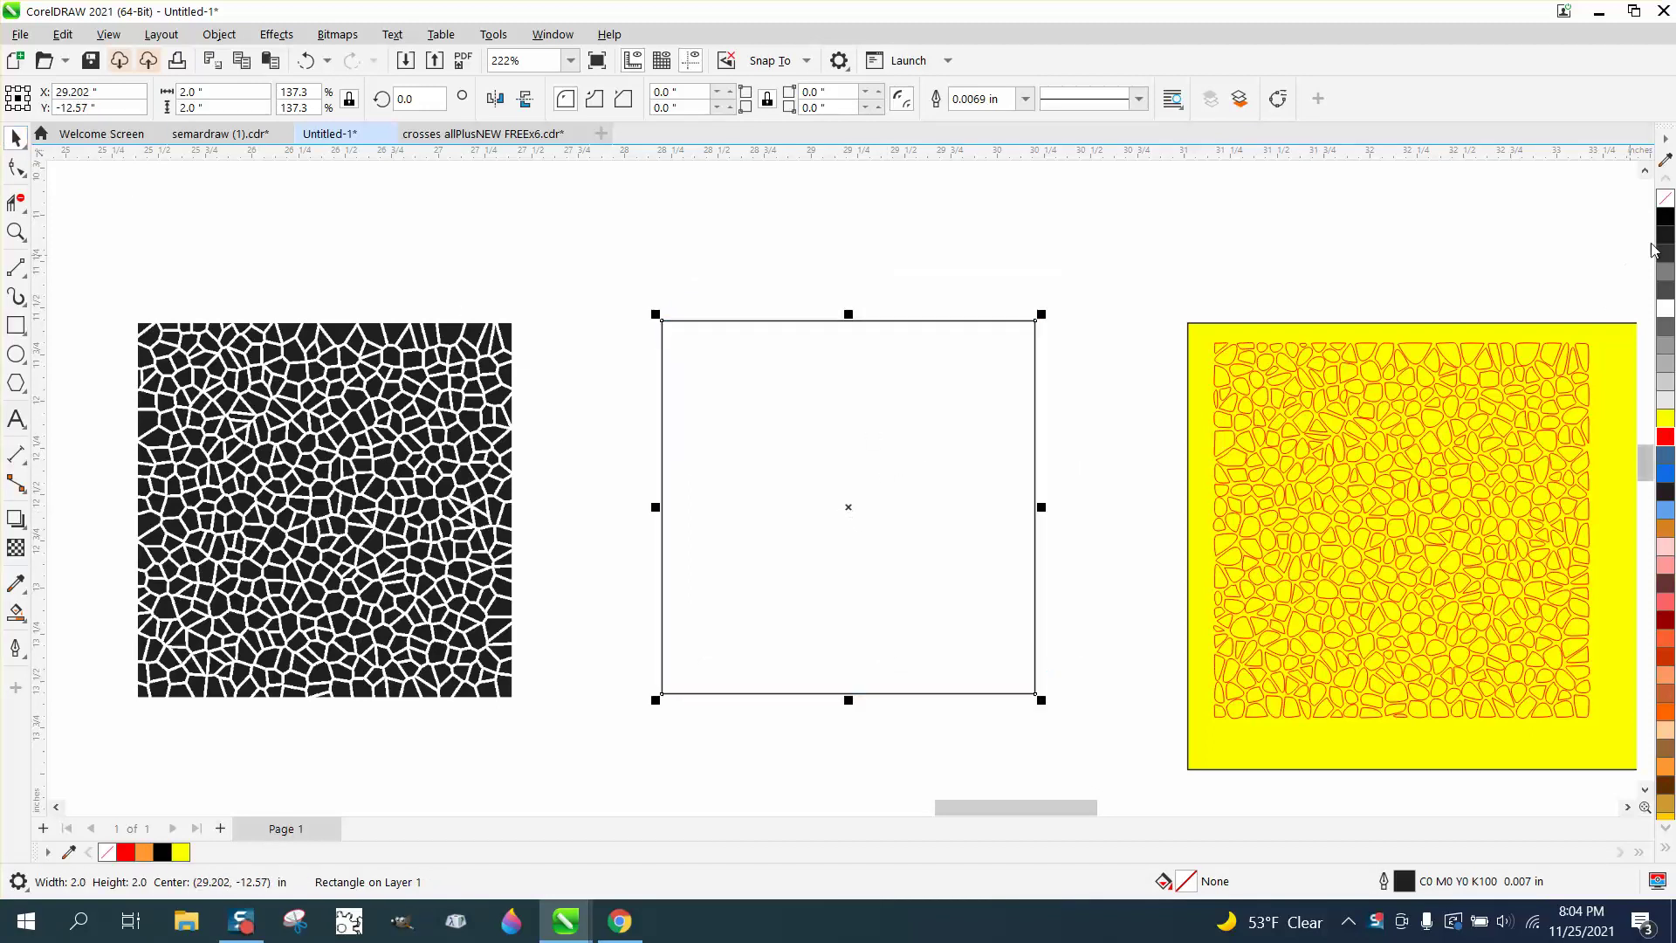
{"action": "left_click", "coordinate": [1666, 218]}
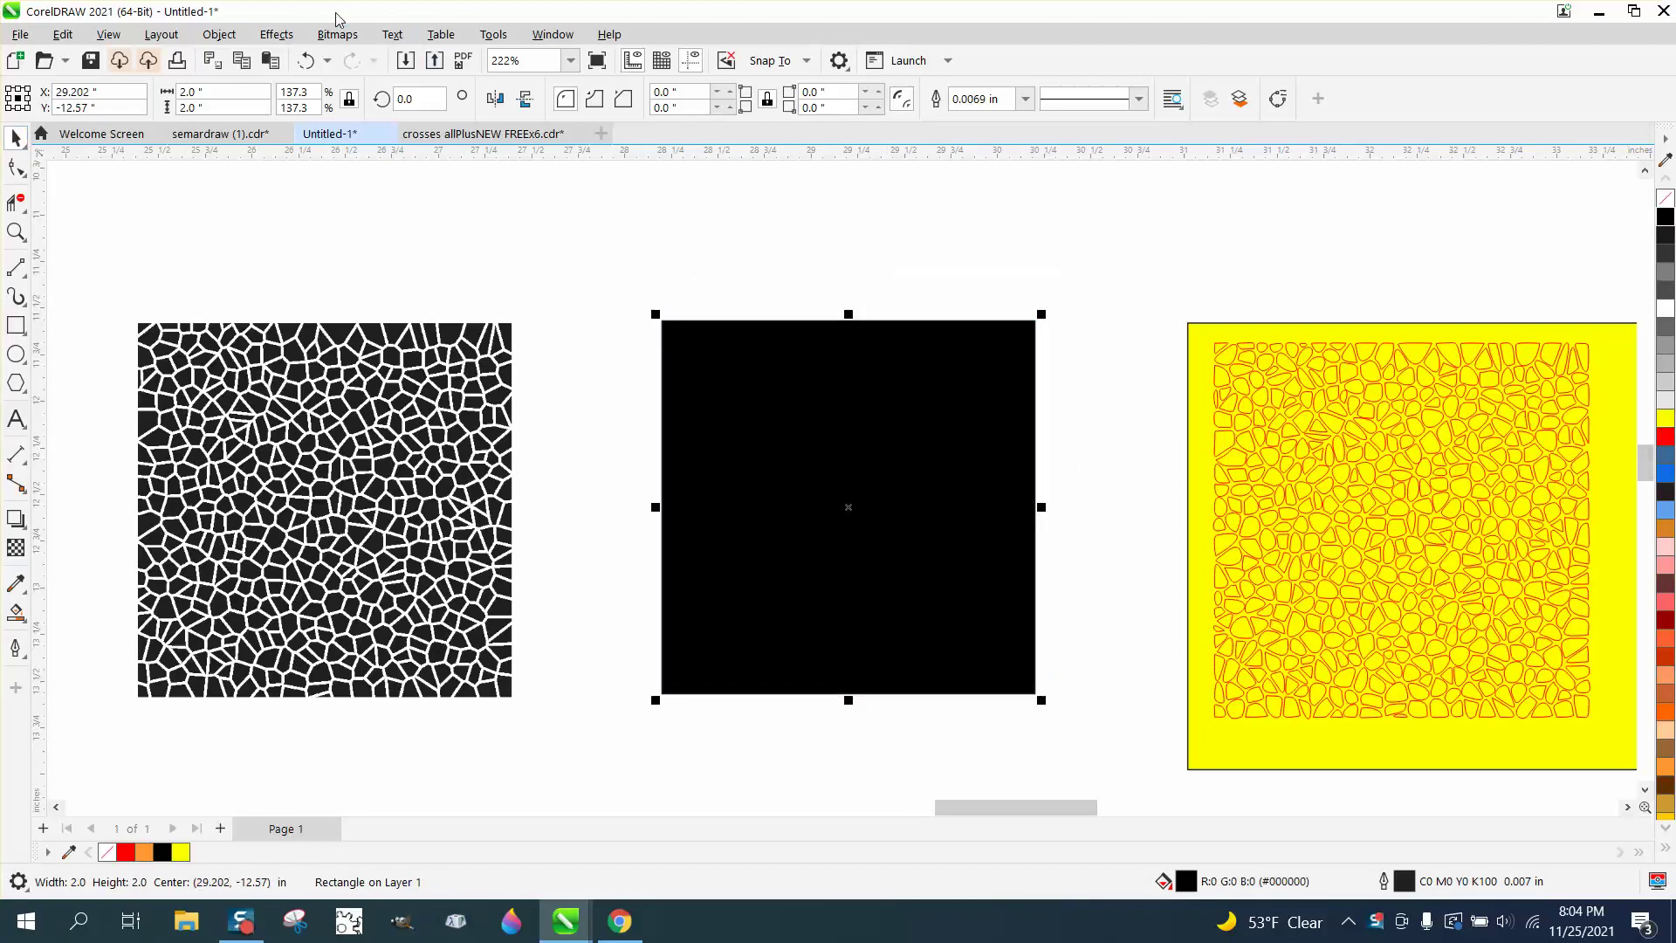
Apply Effects > Creative > Stained Glass to the black square, with solder width stepped back to 10.
{"action": "left_click", "coordinate": [286, 35]}
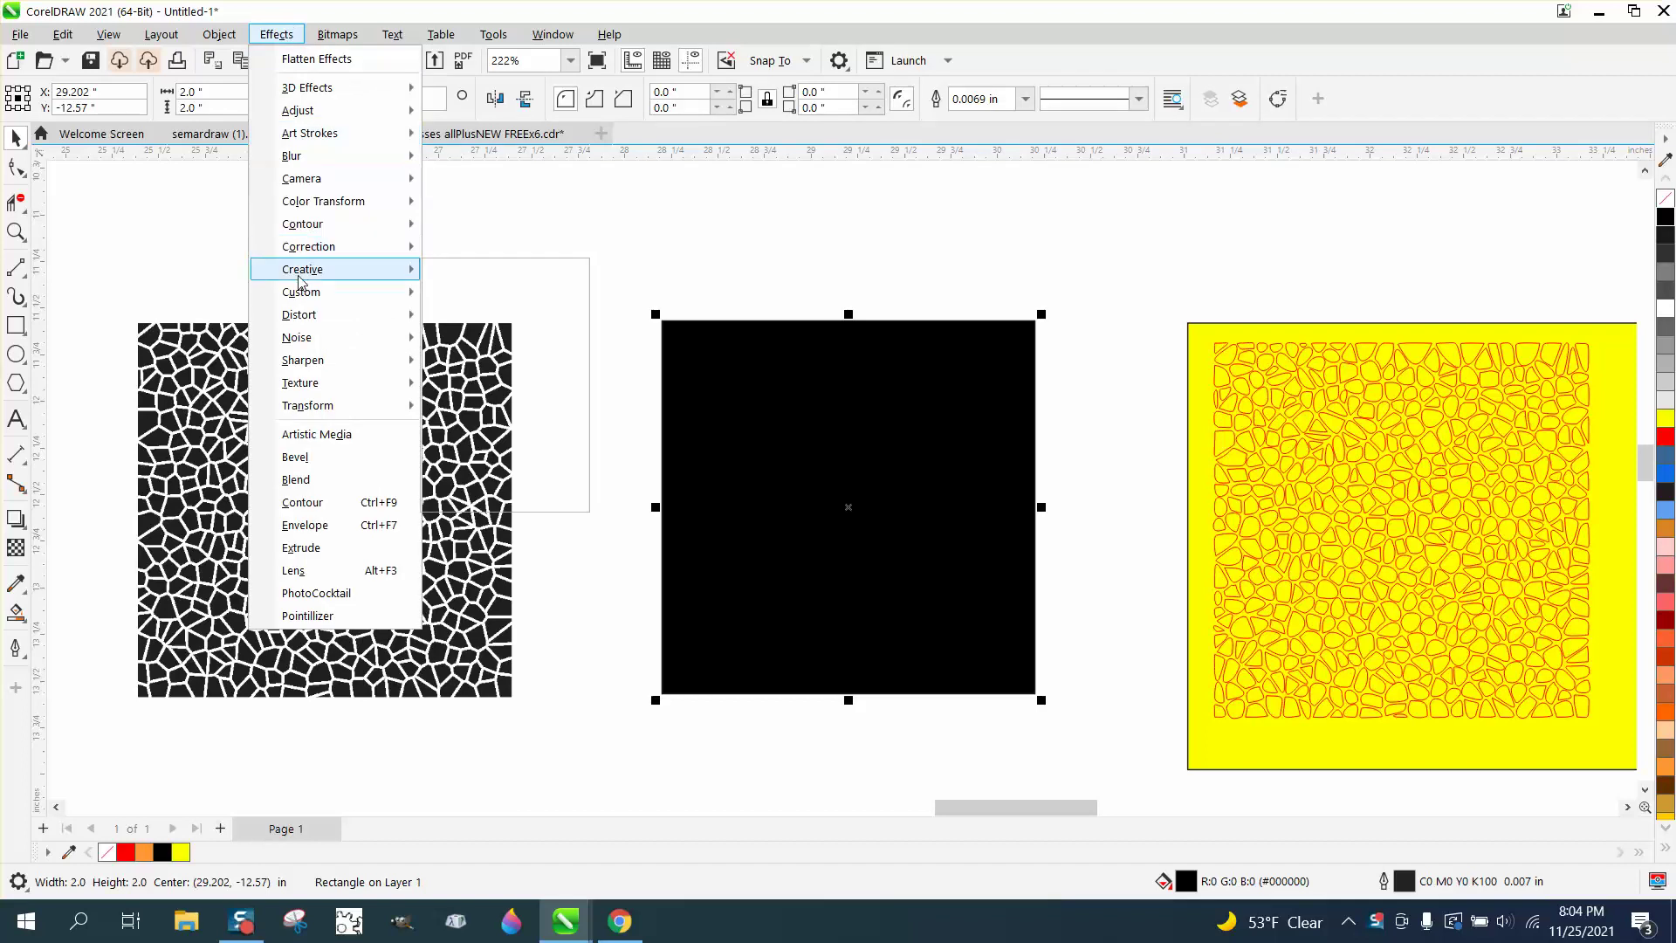
{"action": "mouse_move", "coordinate": [299, 278]}
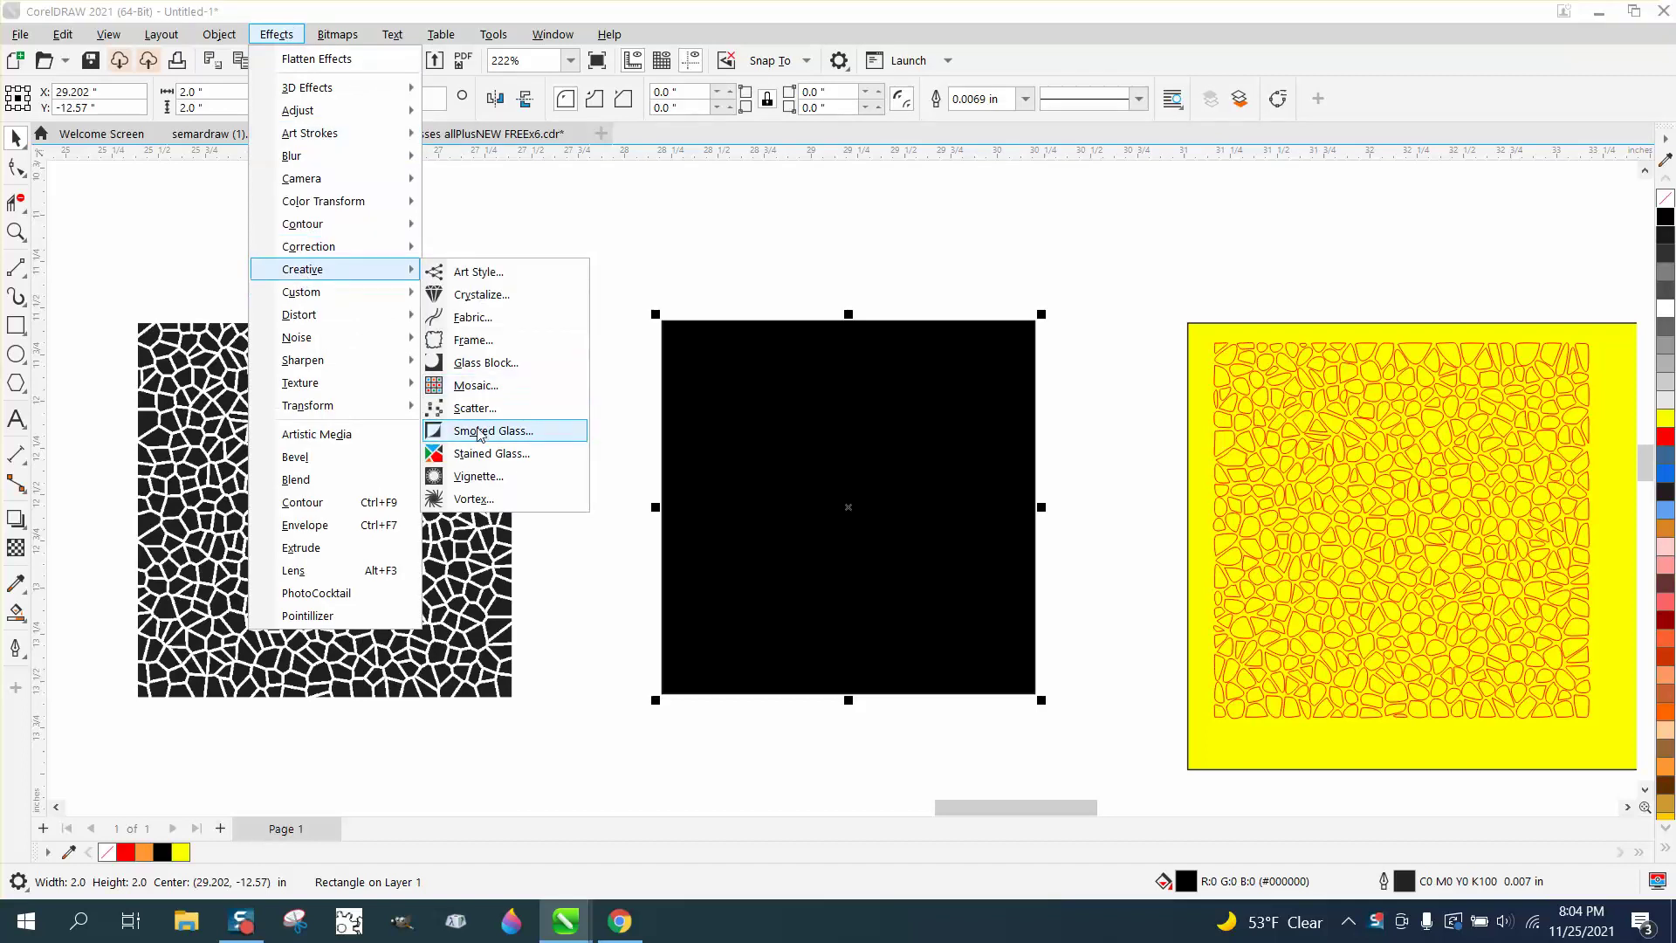
{"action": "left_click", "coordinate": [472, 458]}
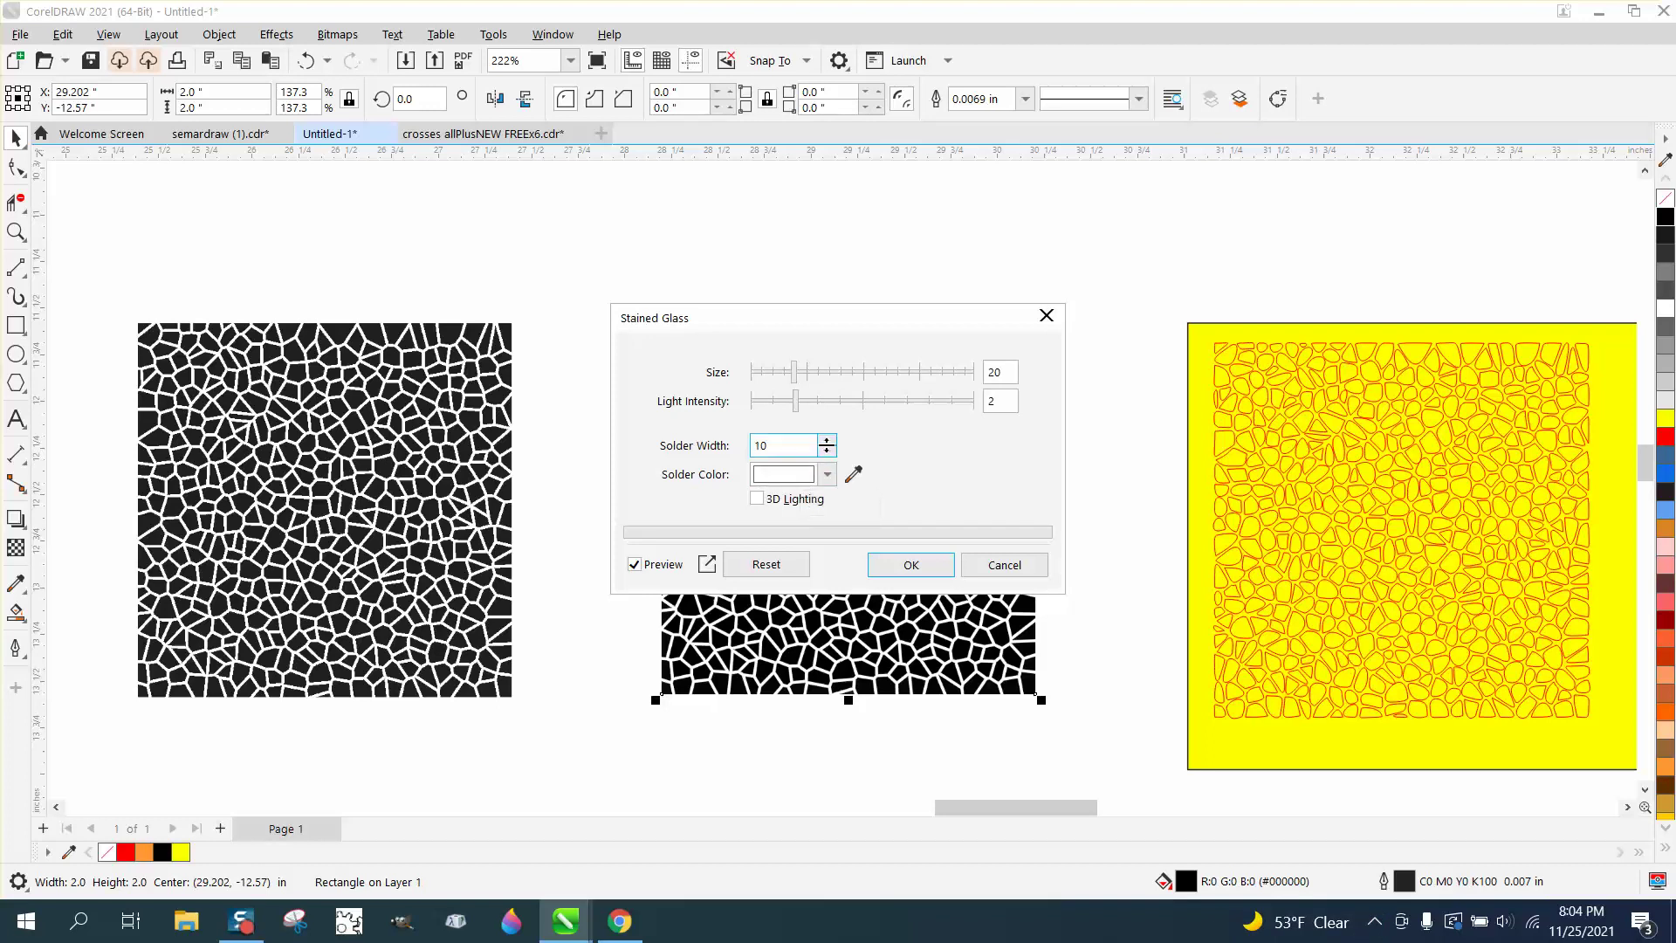
{"action": "left_click", "coordinate": [829, 441]}
{"action": "left_click", "coordinate": [829, 441]}
{"action": "left_click", "coordinate": [829, 440]}
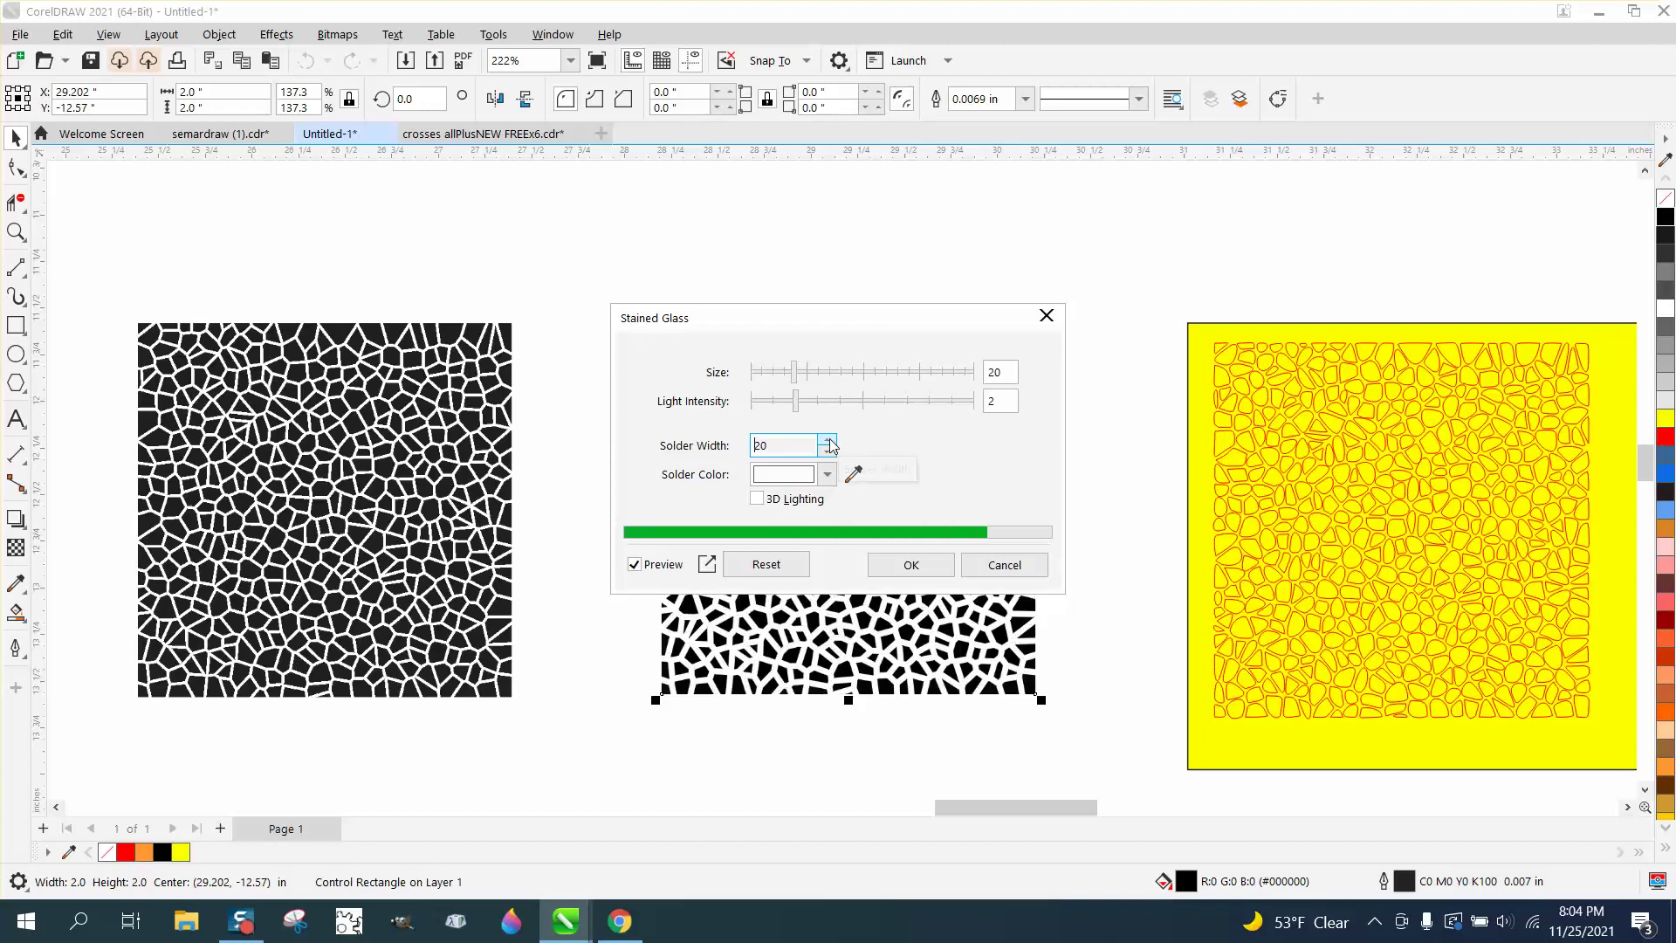
{"action": "left_click", "coordinate": [829, 451]}
{"action": "left_click", "coordinate": [829, 452]}
{"action": "left_click", "coordinate": [829, 451]}
{"action": "left_click", "coordinate": [830, 452]}
{"action": "left_click", "coordinate": [830, 451]}
{"action": "left_click", "coordinate": [829, 451]}
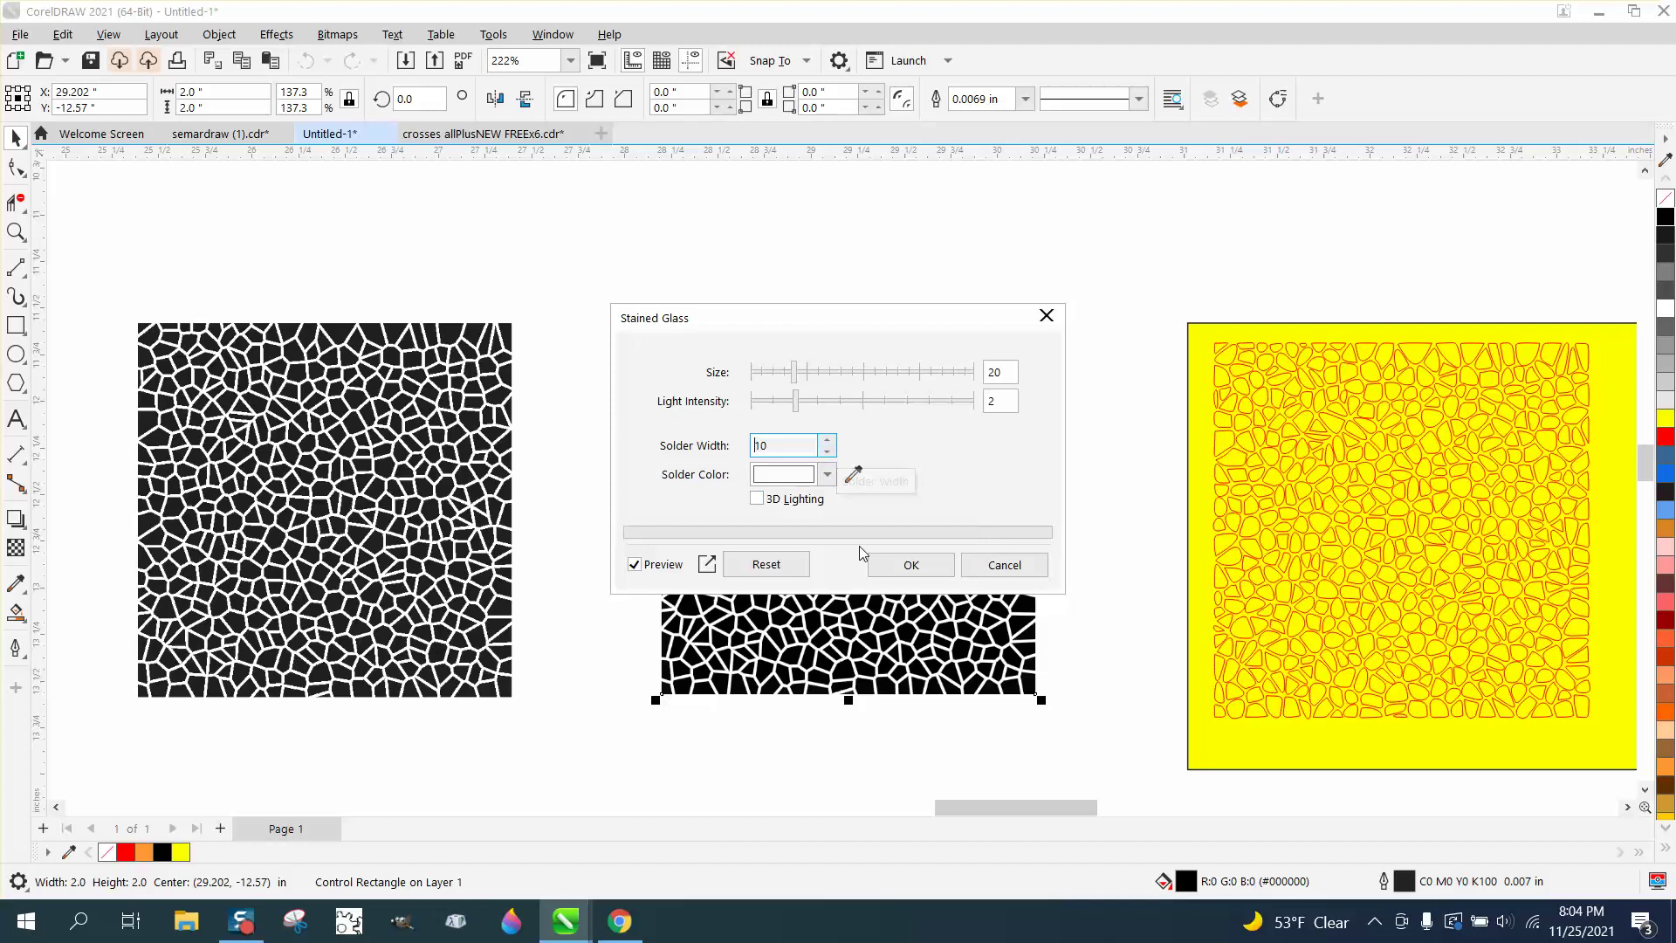
{"action": "left_click", "coordinate": [910, 565]}
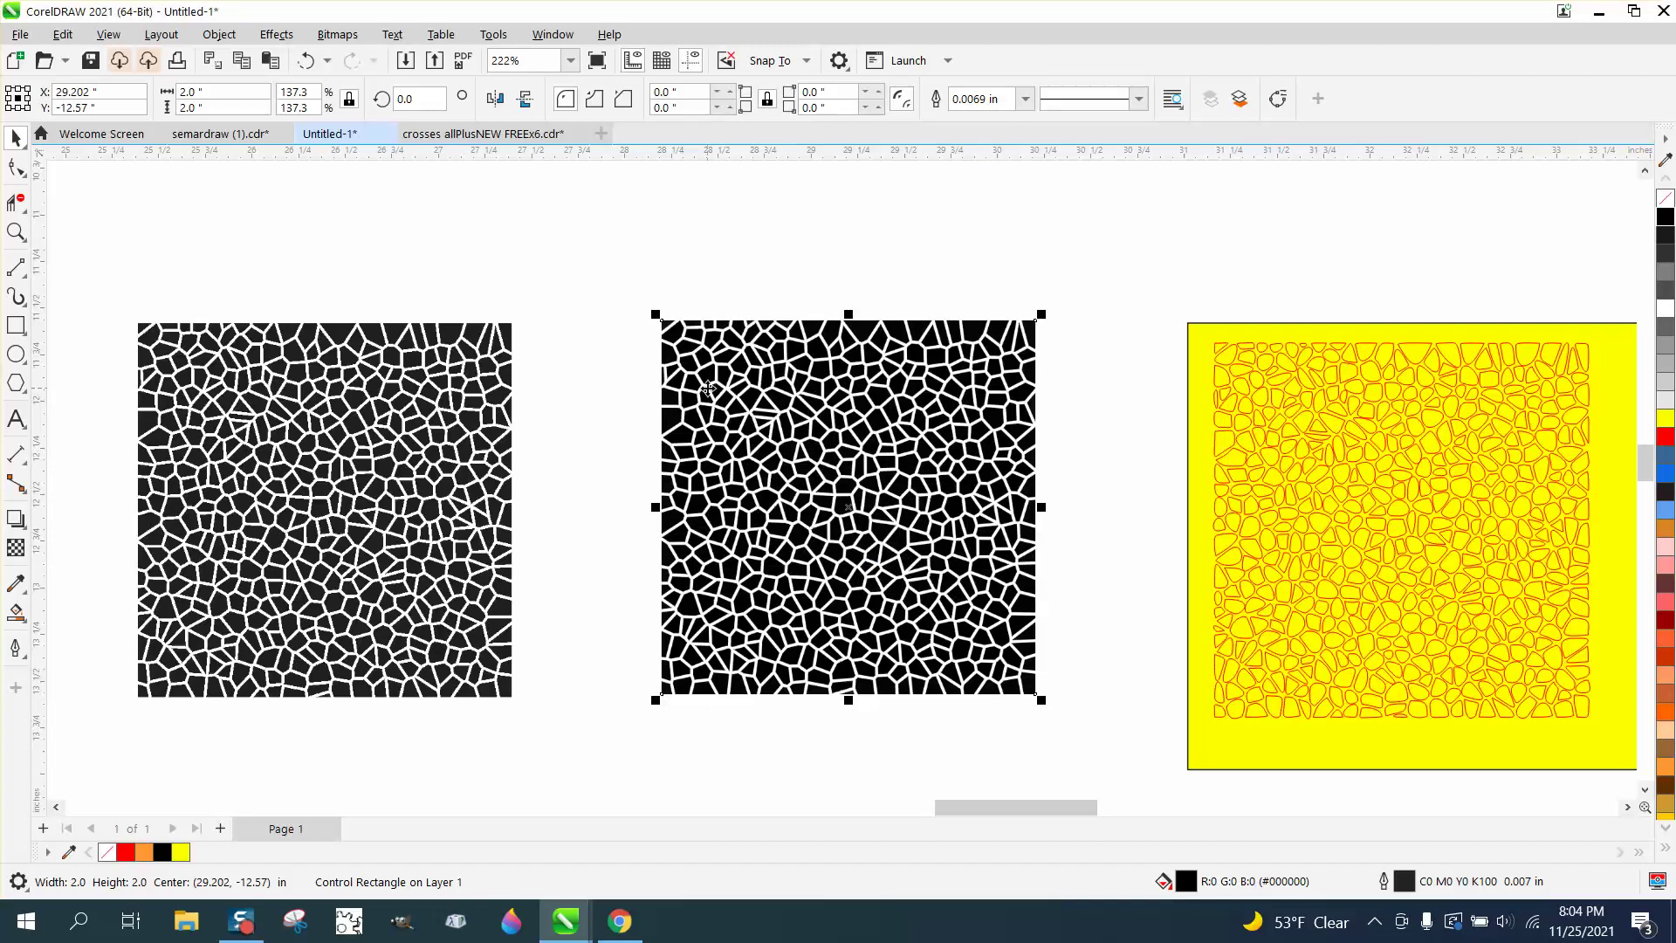
Convert the stained-glass square to a 300 dpi Black and White 1-bit bitmap.
{"action": "left_click", "coordinate": [337, 34]}
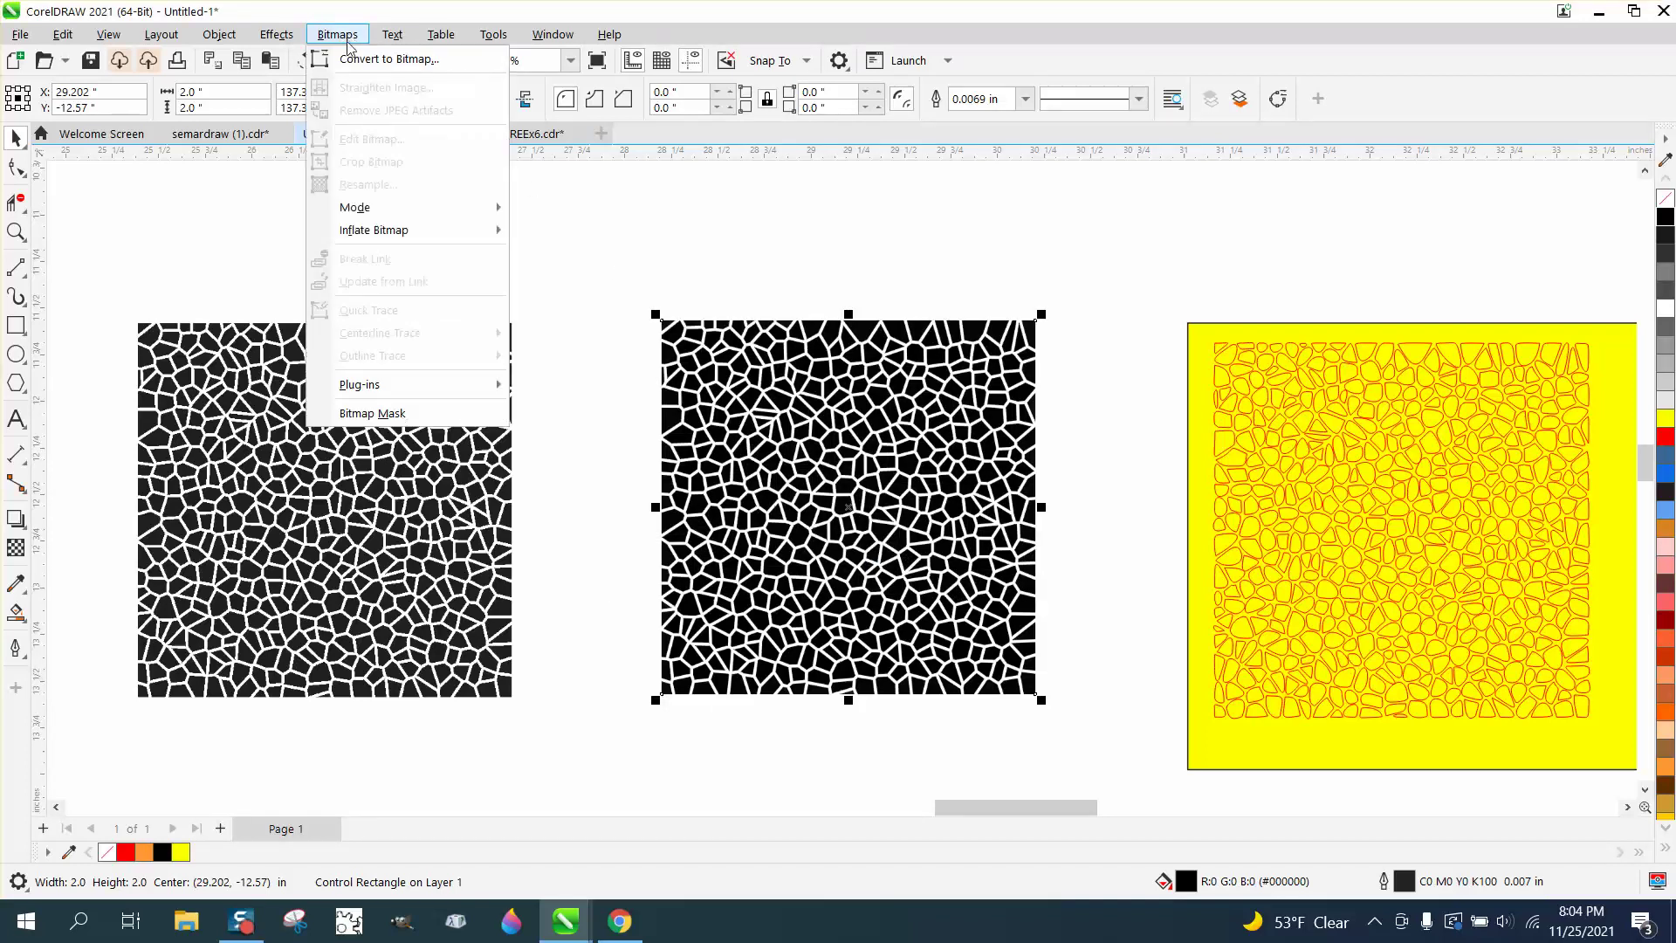
{"action": "left_click", "coordinate": [358, 58]}
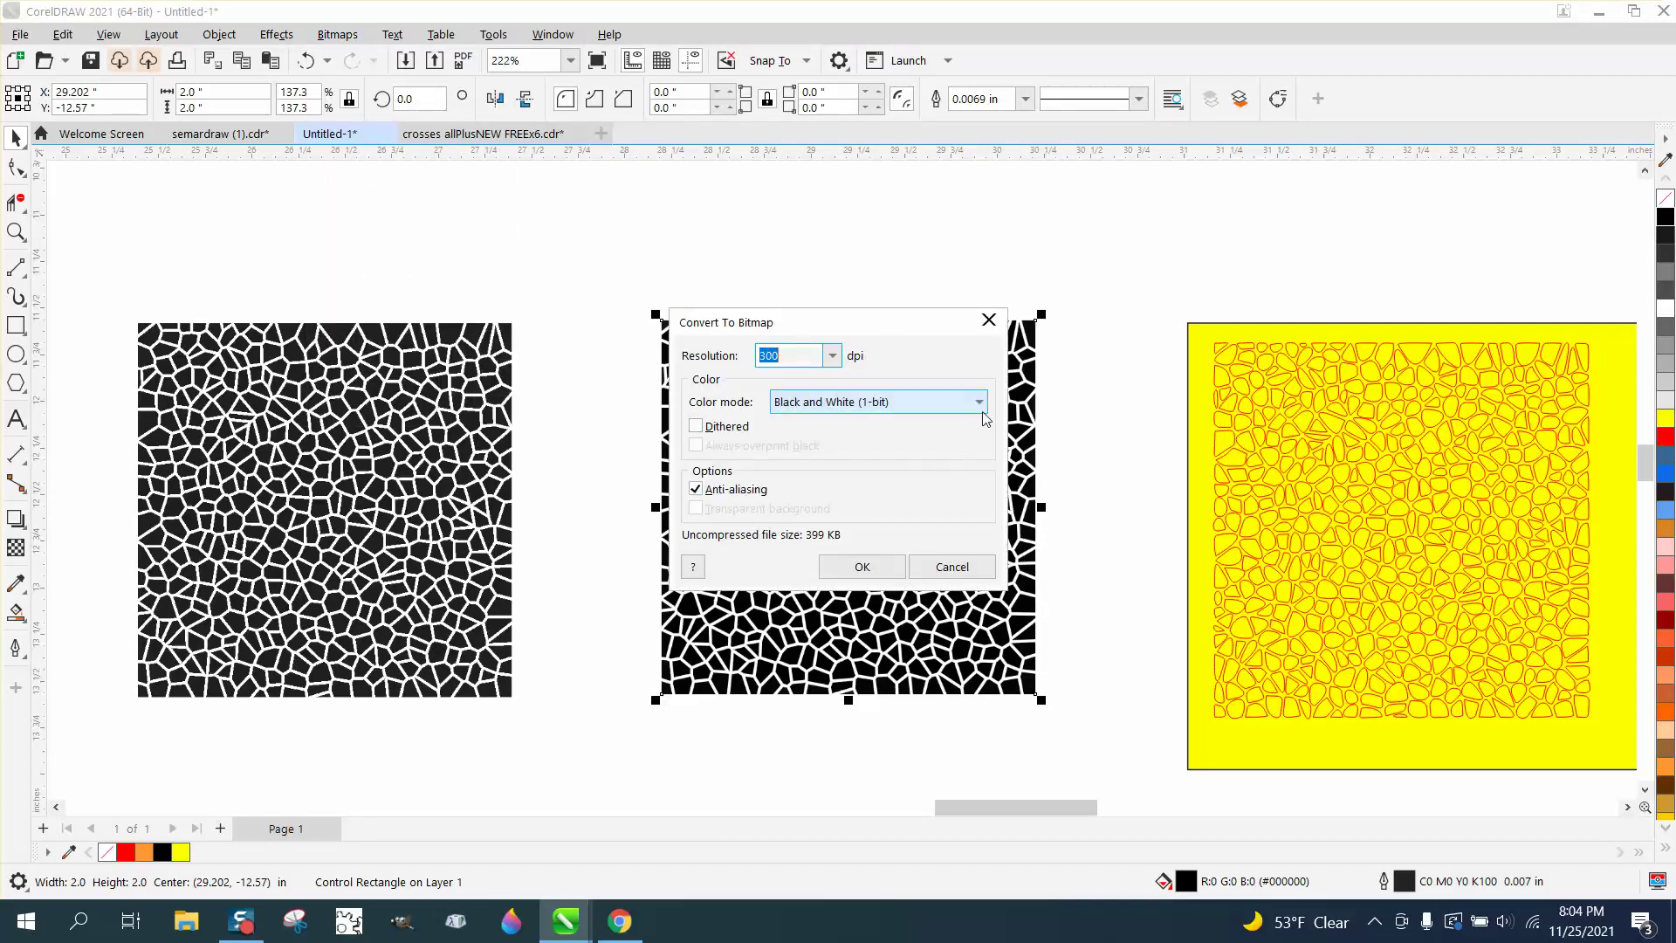
{"action": "left_click", "coordinate": [882, 583]}
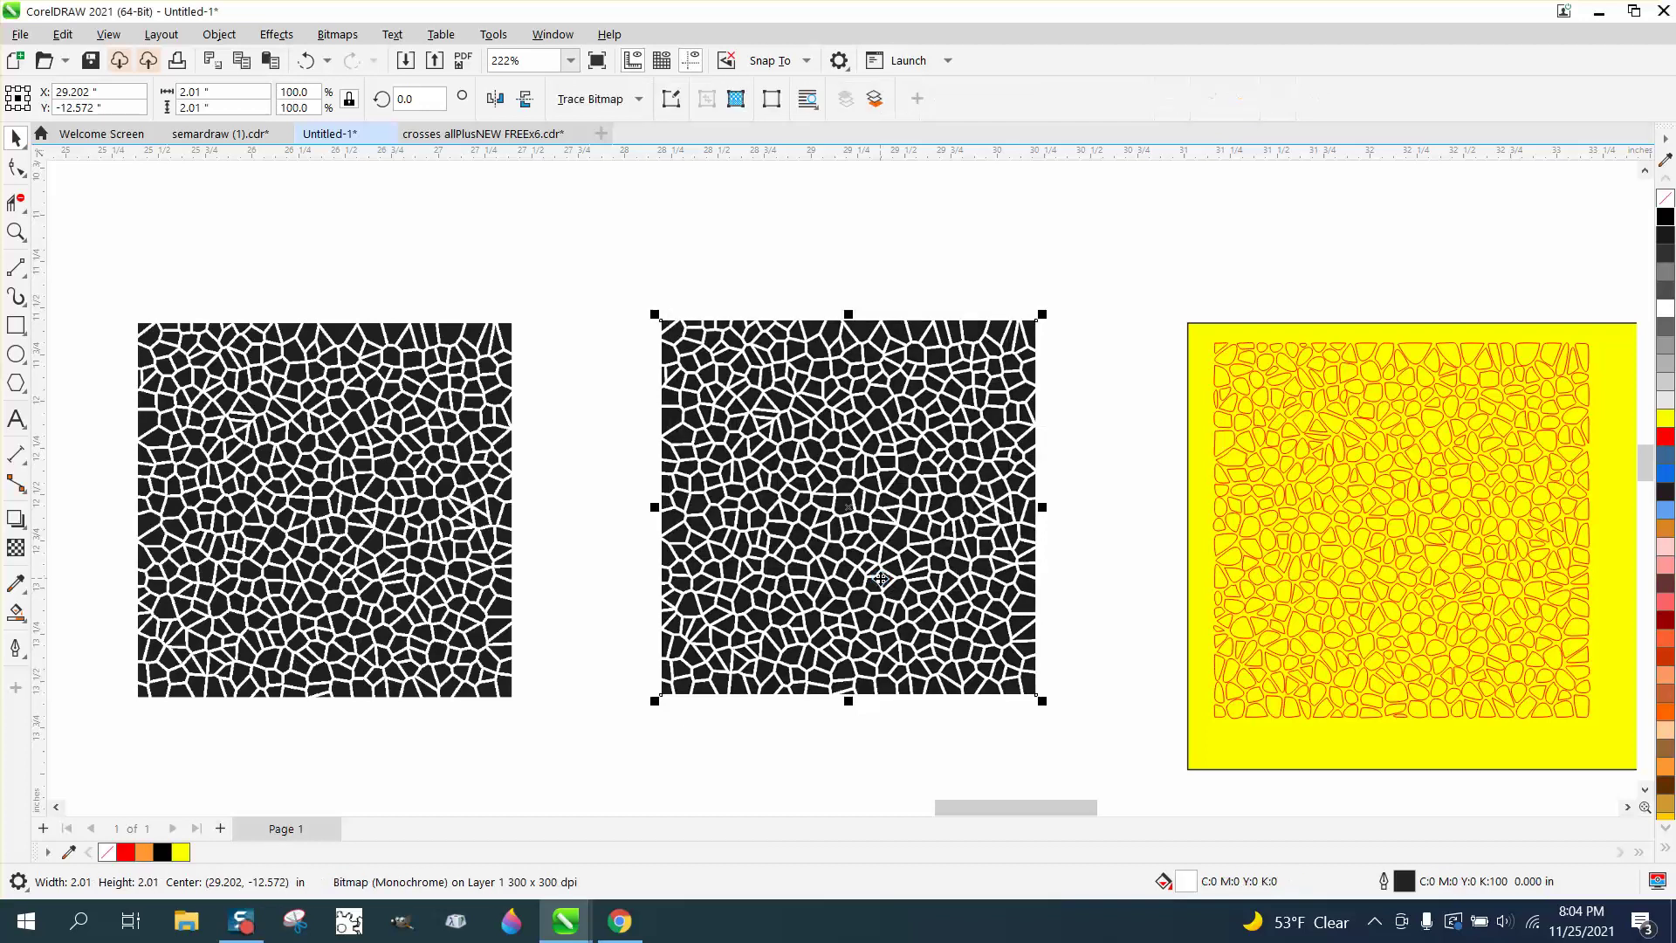
Outline-trace the bitmap with the Clipart preset in PowerTRACE and accept the result.
{"action": "left_click", "coordinate": [641, 102]}
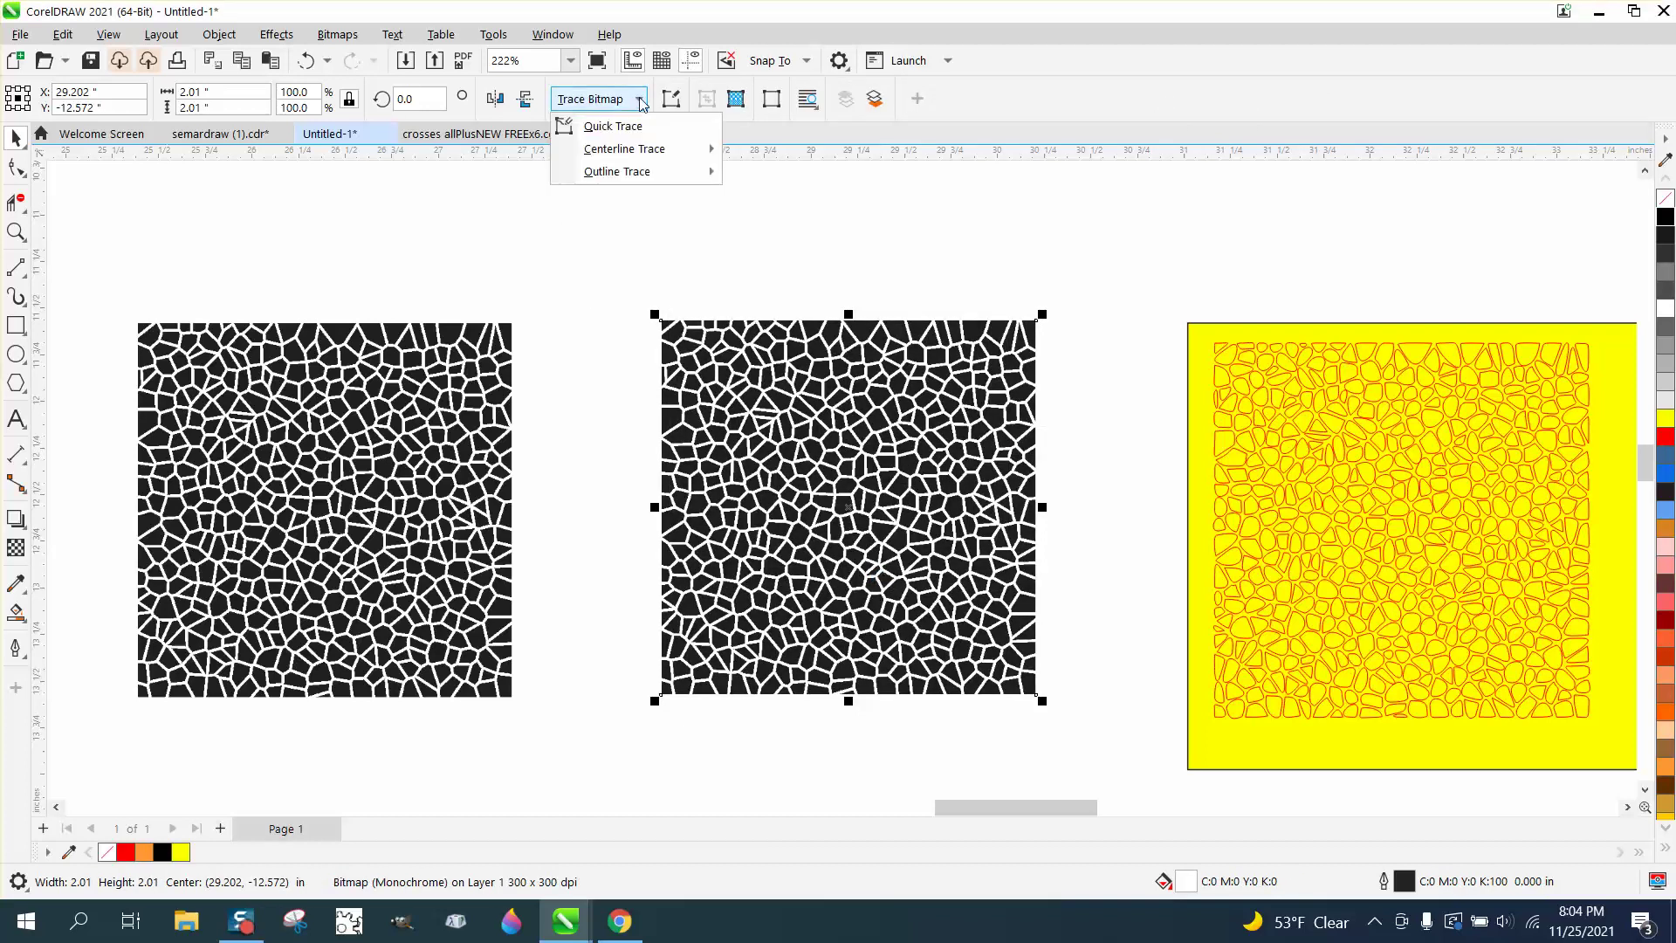
{"action": "mouse_move", "coordinate": [628, 171]}
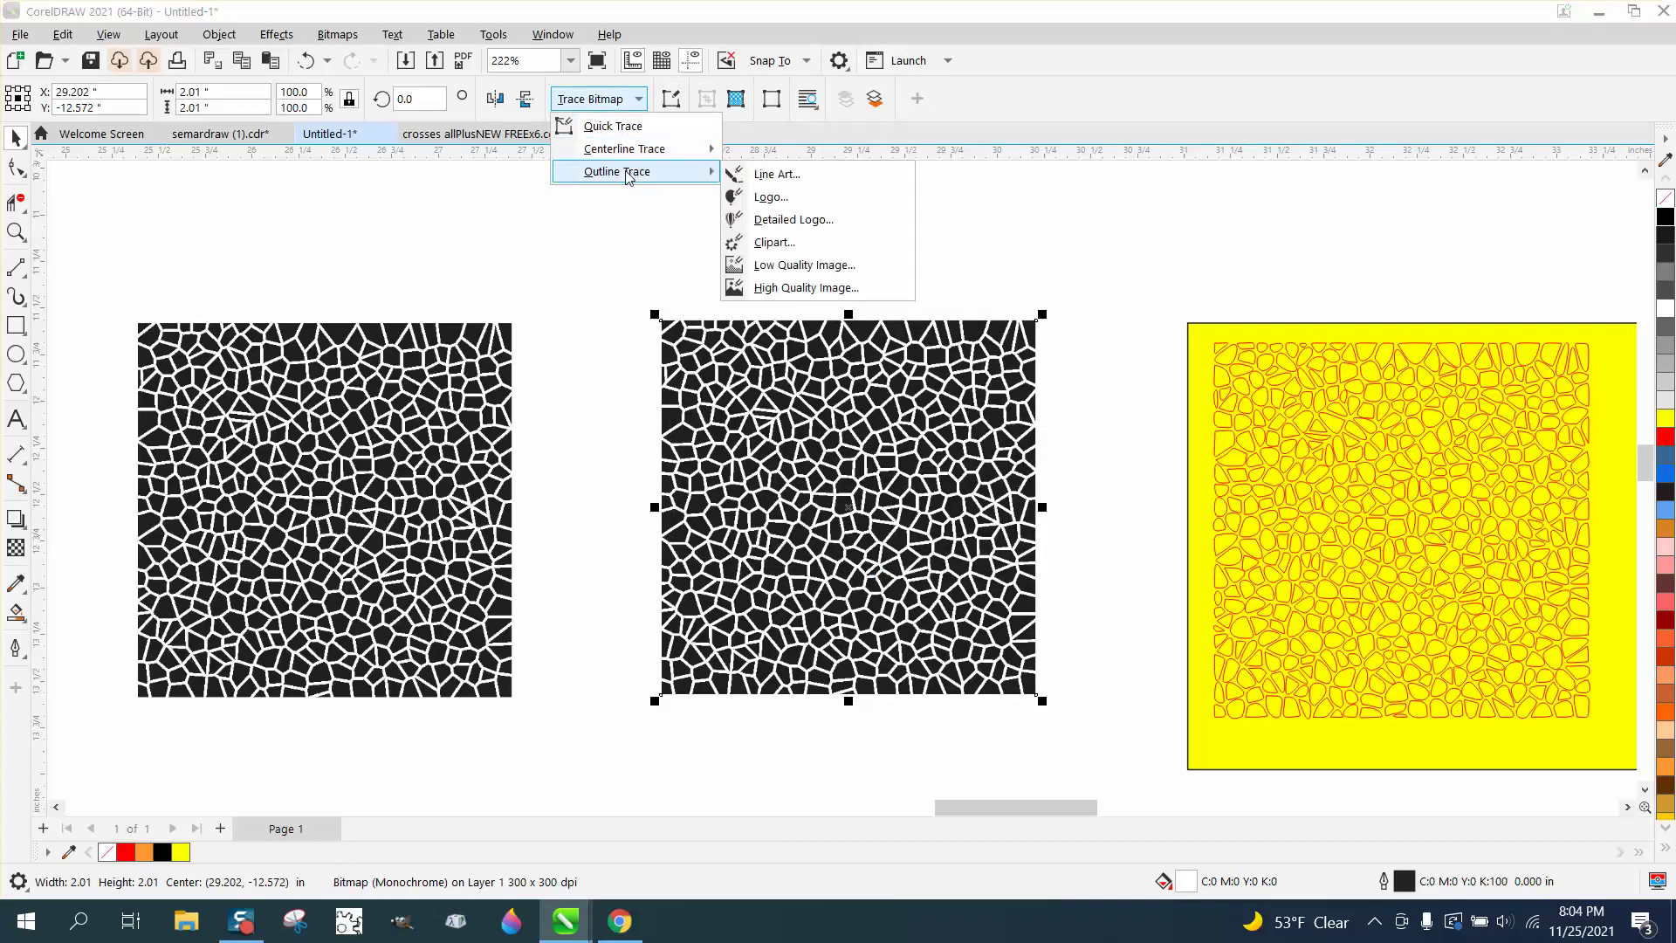
{"action": "left_click", "coordinate": [773, 244]}
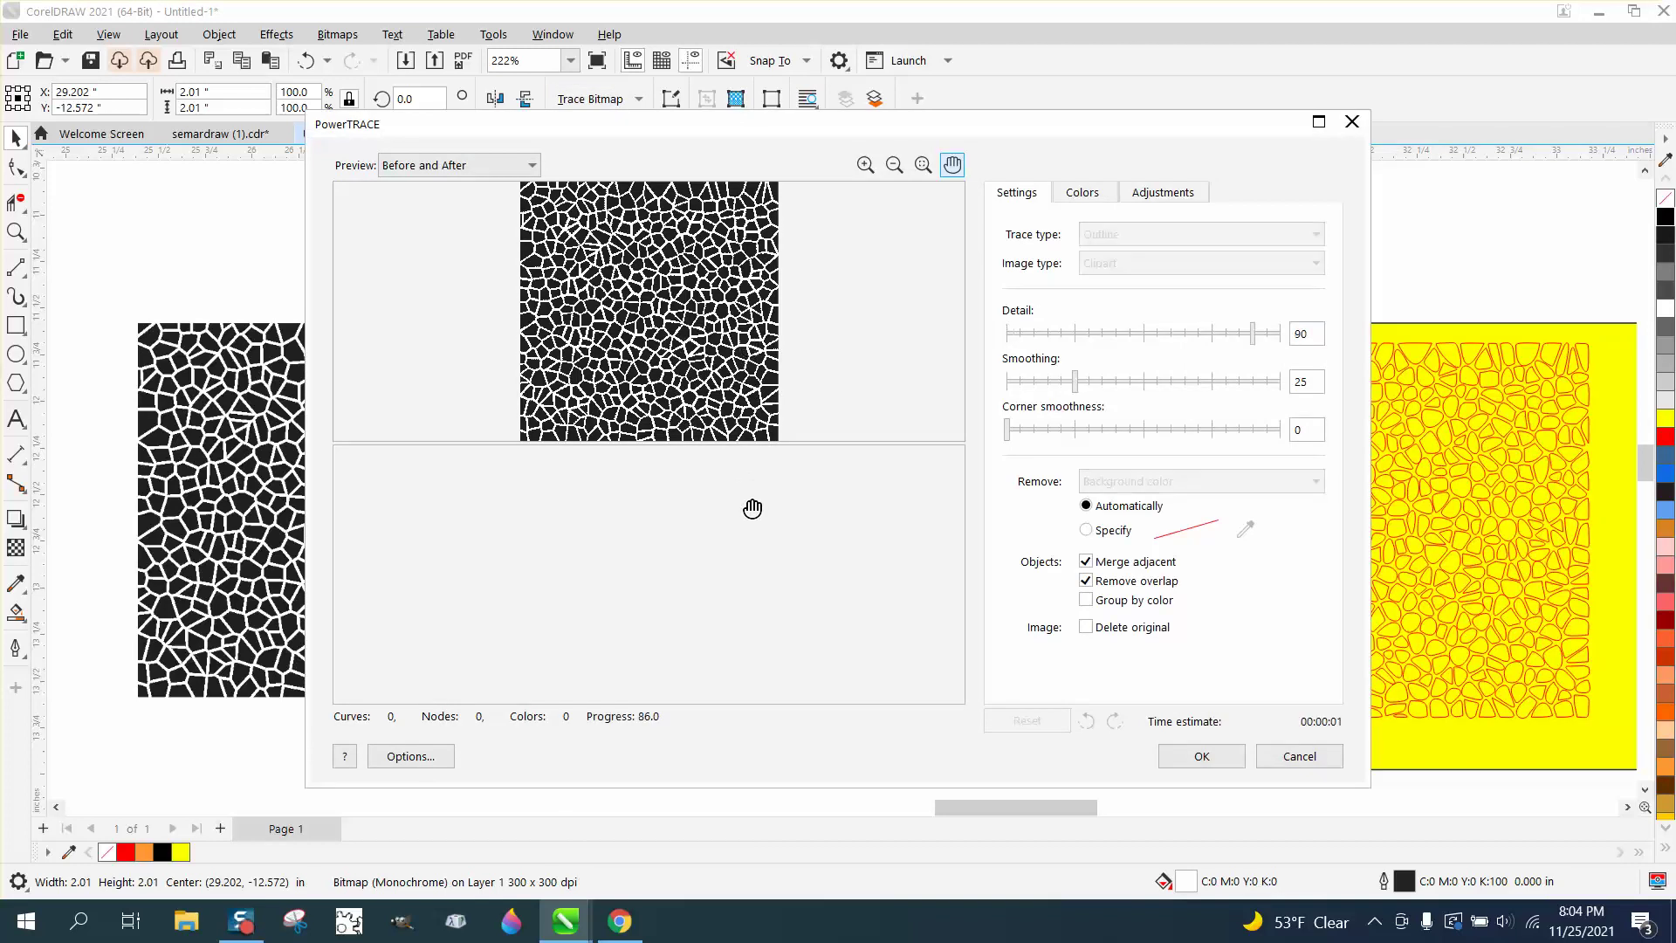
{"action": "left_click", "coordinate": [1202, 756]}
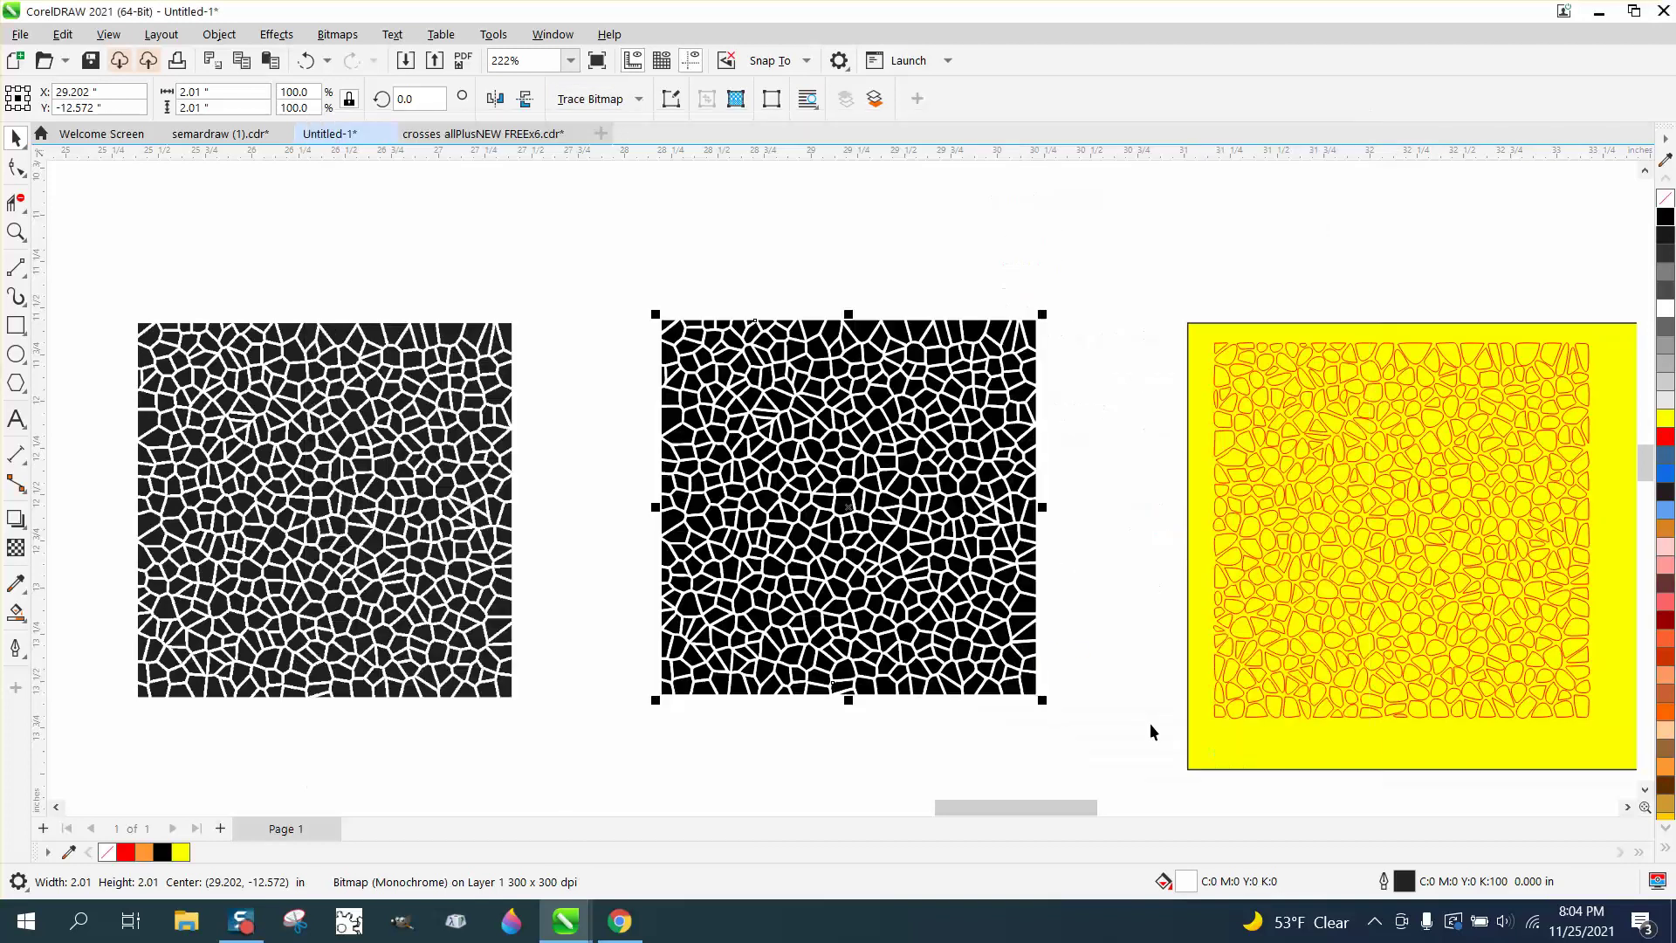
Reposition the traced group and third bitmap, sliding the yellow rectangle behind the traced cells.
{"action": "scroll", "coordinate": [838, 489], "scroll_direction": "down", "scroll_amount": 3}
{"action": "mouse_move", "coordinate": [836, 471]}
{"action": "left_mouse_down"}
{"action": "mouse_move", "coordinate": [492, 265]}
{"action": "mouse_move", "coordinate": [311, 284]}
{"action": "mouse_move", "coordinate": [306, 301]}
{"action": "left_mouse_up"}
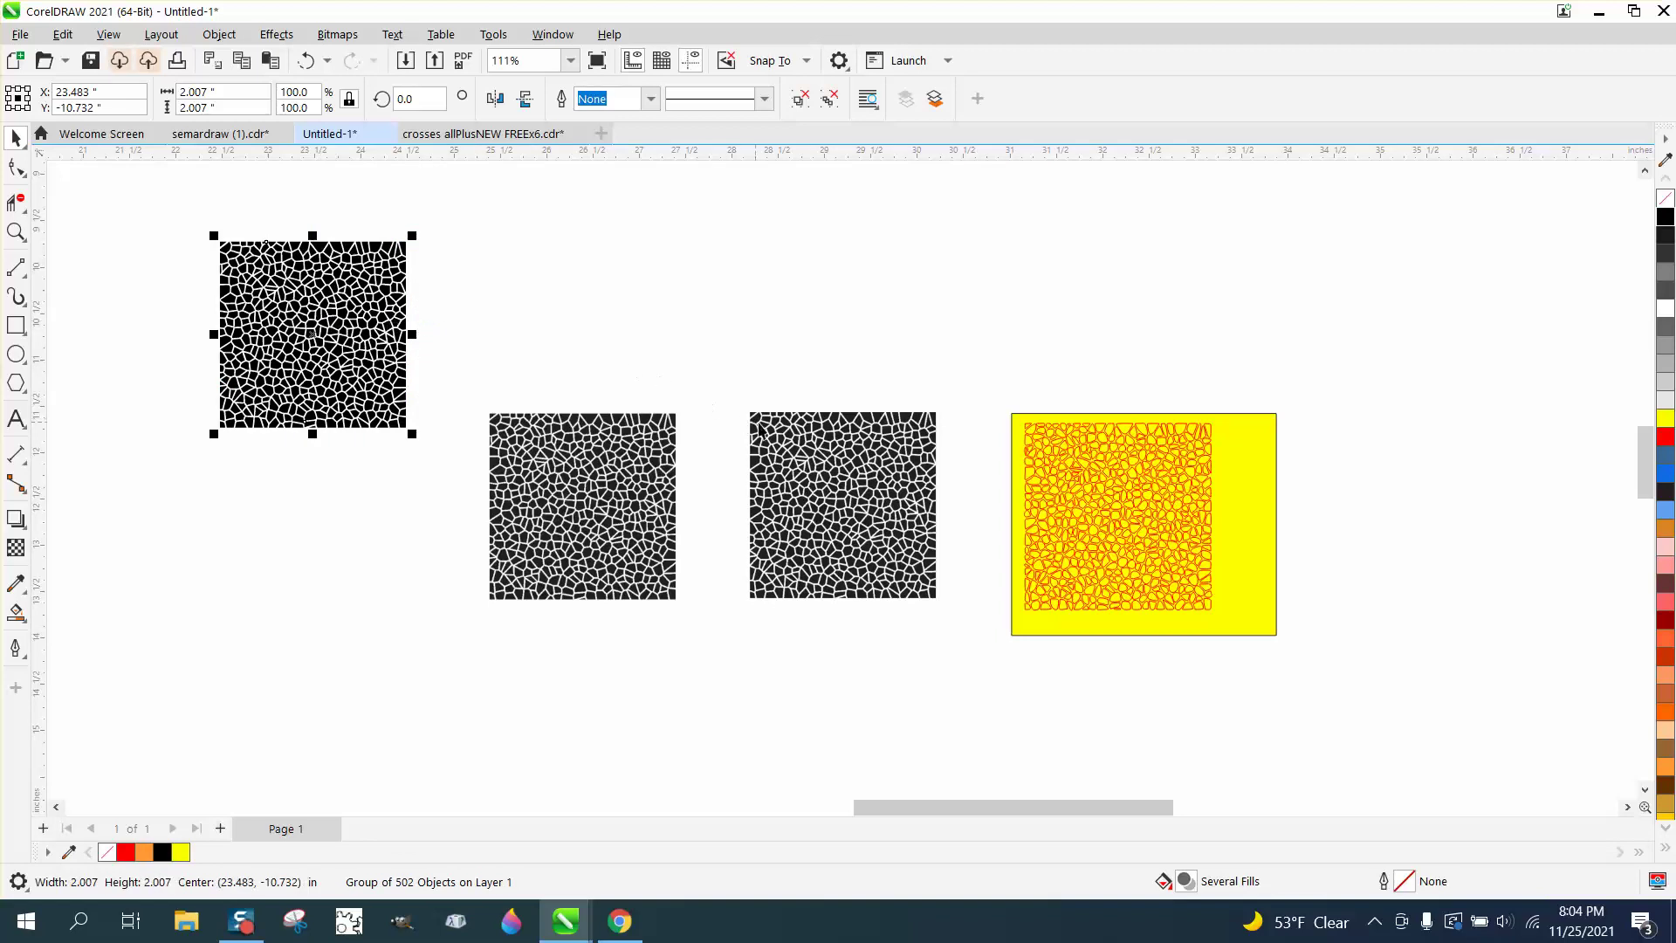
{"action": "left_click_drag", "start_coordinate": [855, 458], "coordinate": [367, 522]}
{"action": "mouse_move", "coordinate": [348, 288]}
{"action": "left_mouse_down"}
{"action": "mouse_move", "coordinate": [808, 384]}
{"action": "mouse_move", "coordinate": [938, 480]}
{"action": "left_mouse_up"}
{"action": "left_click_drag", "start_coordinate": [1220, 507], "coordinate": [988, 491]}
{"action": "left_click", "coordinate": [16, 231]}
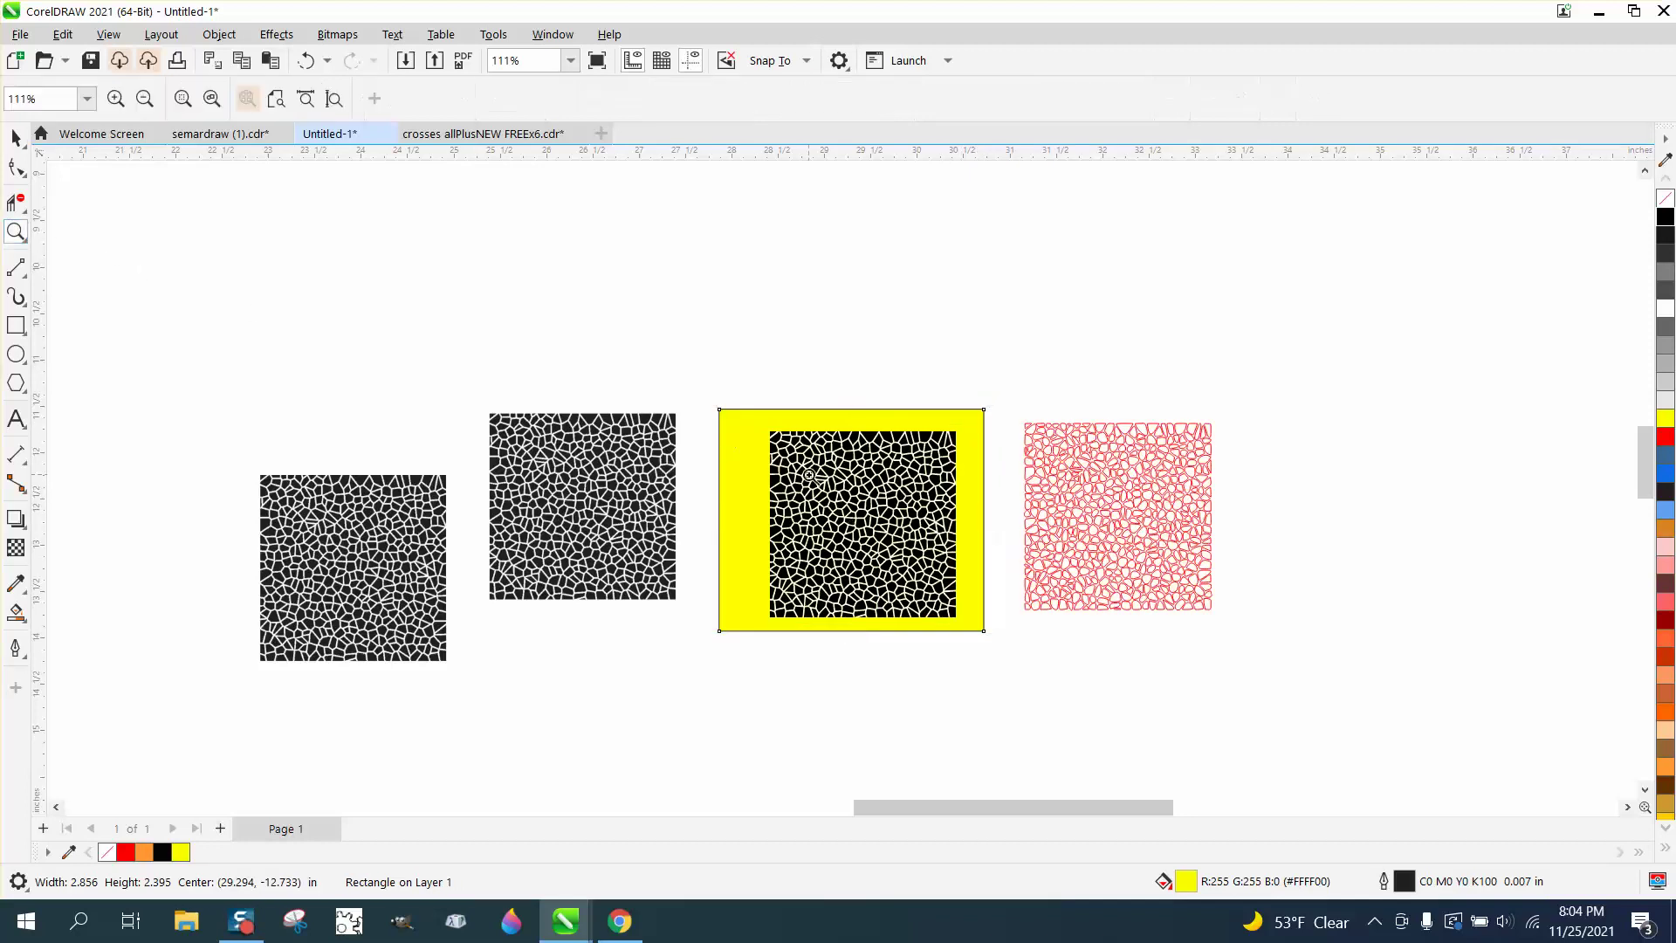
{"action": "left_click_drag", "start_coordinate": [784, 416], "coordinate": [1000, 611]}
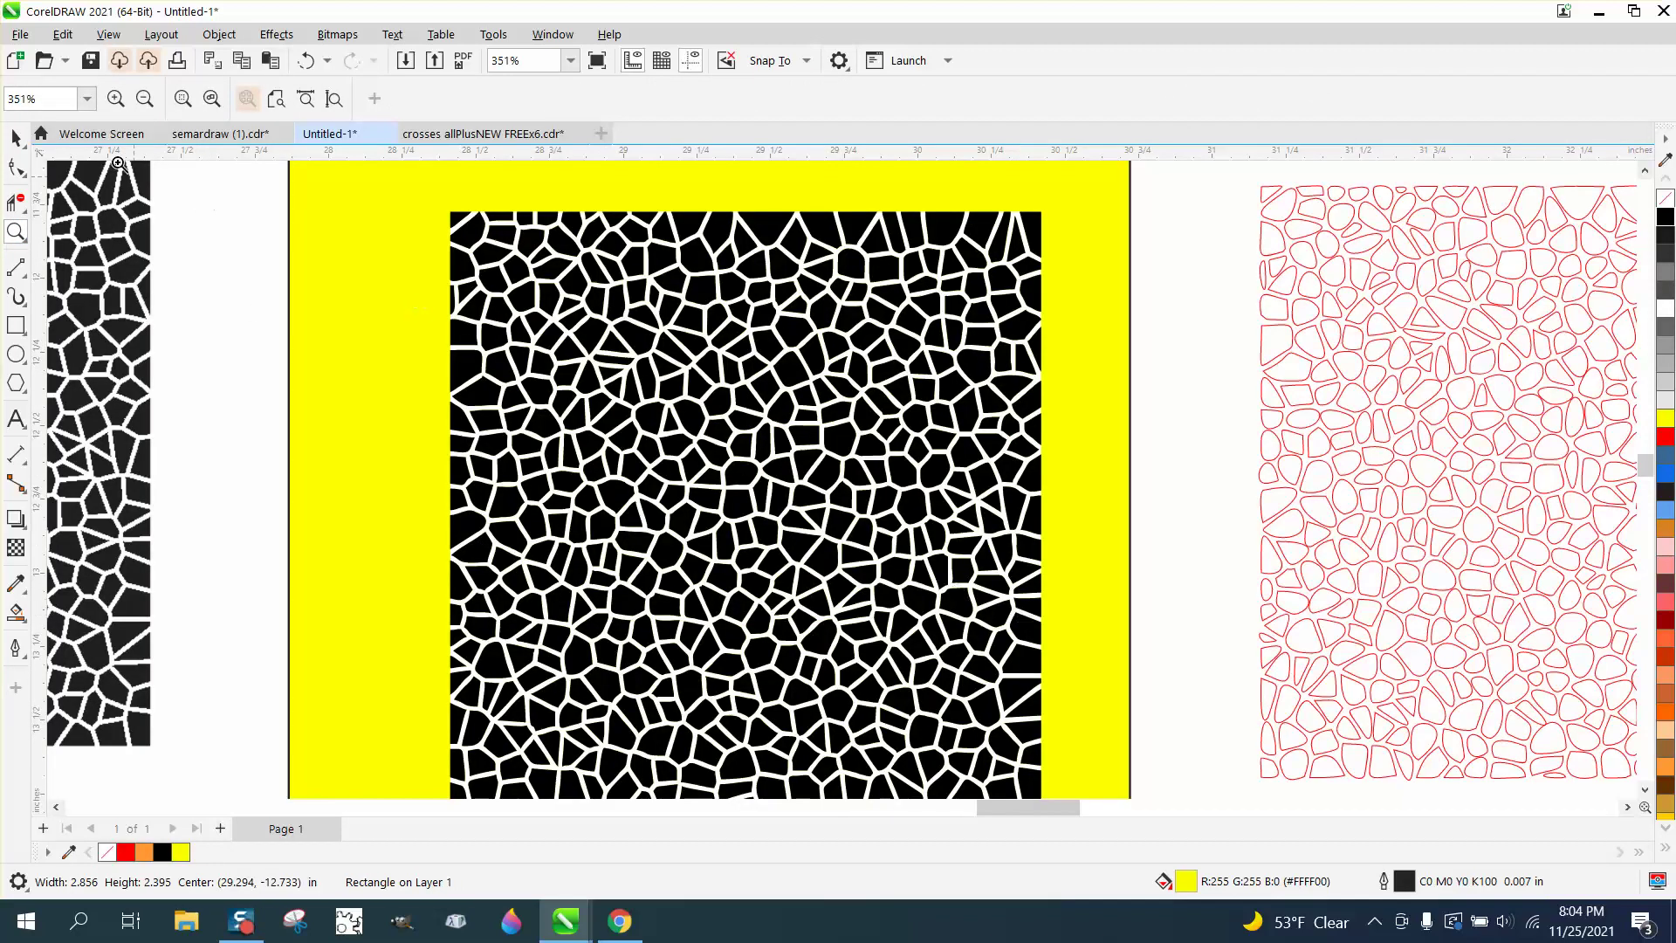
Ungroup the 502-object trace and click a few small cells to inspect them.
{"action": "left_click", "coordinate": [16, 137]}
{"action": "left_click", "coordinate": [479, 261]}
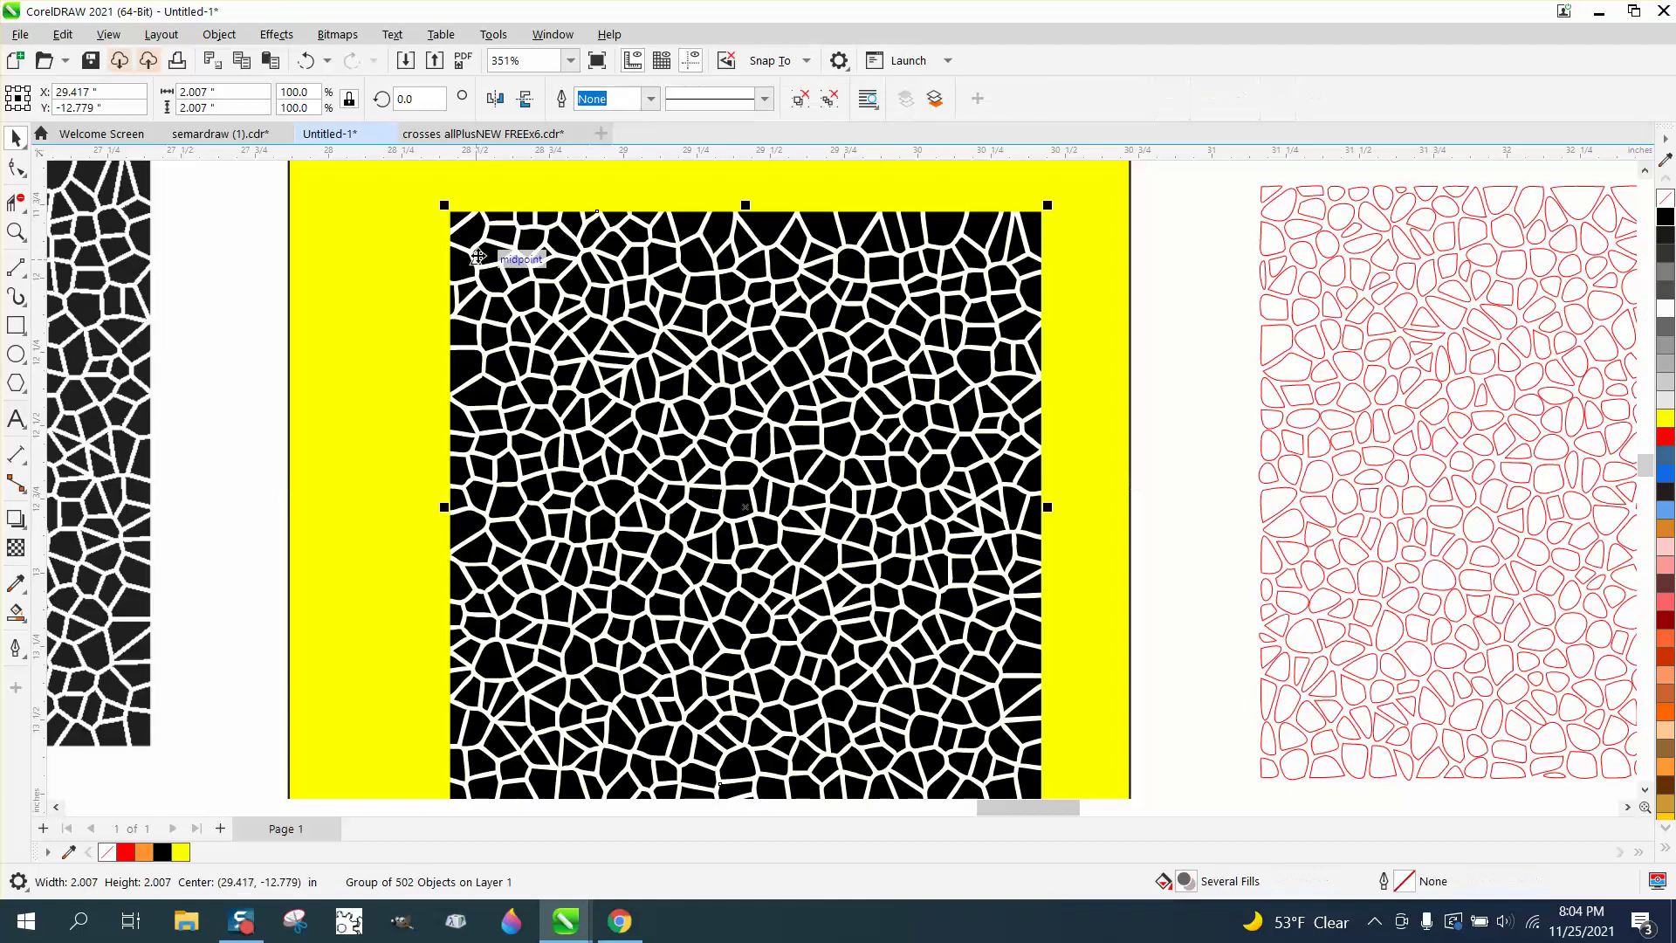
{"action": "left_click", "coordinate": [219, 34]}
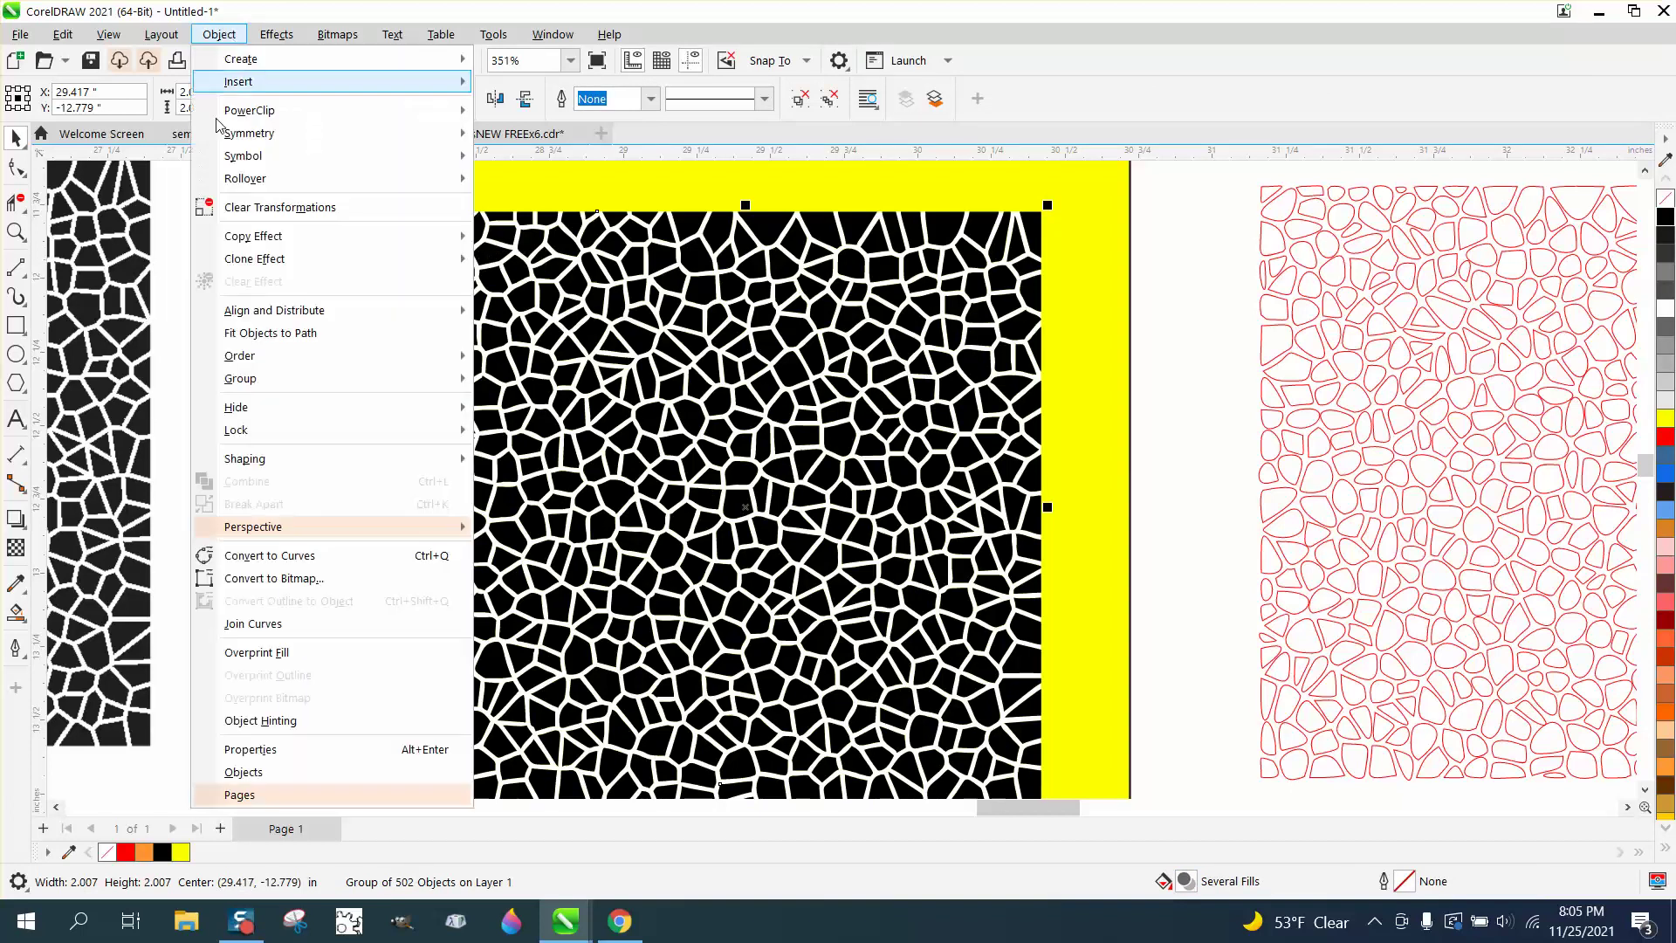
{"action": "mouse_move", "coordinate": [350, 384]}
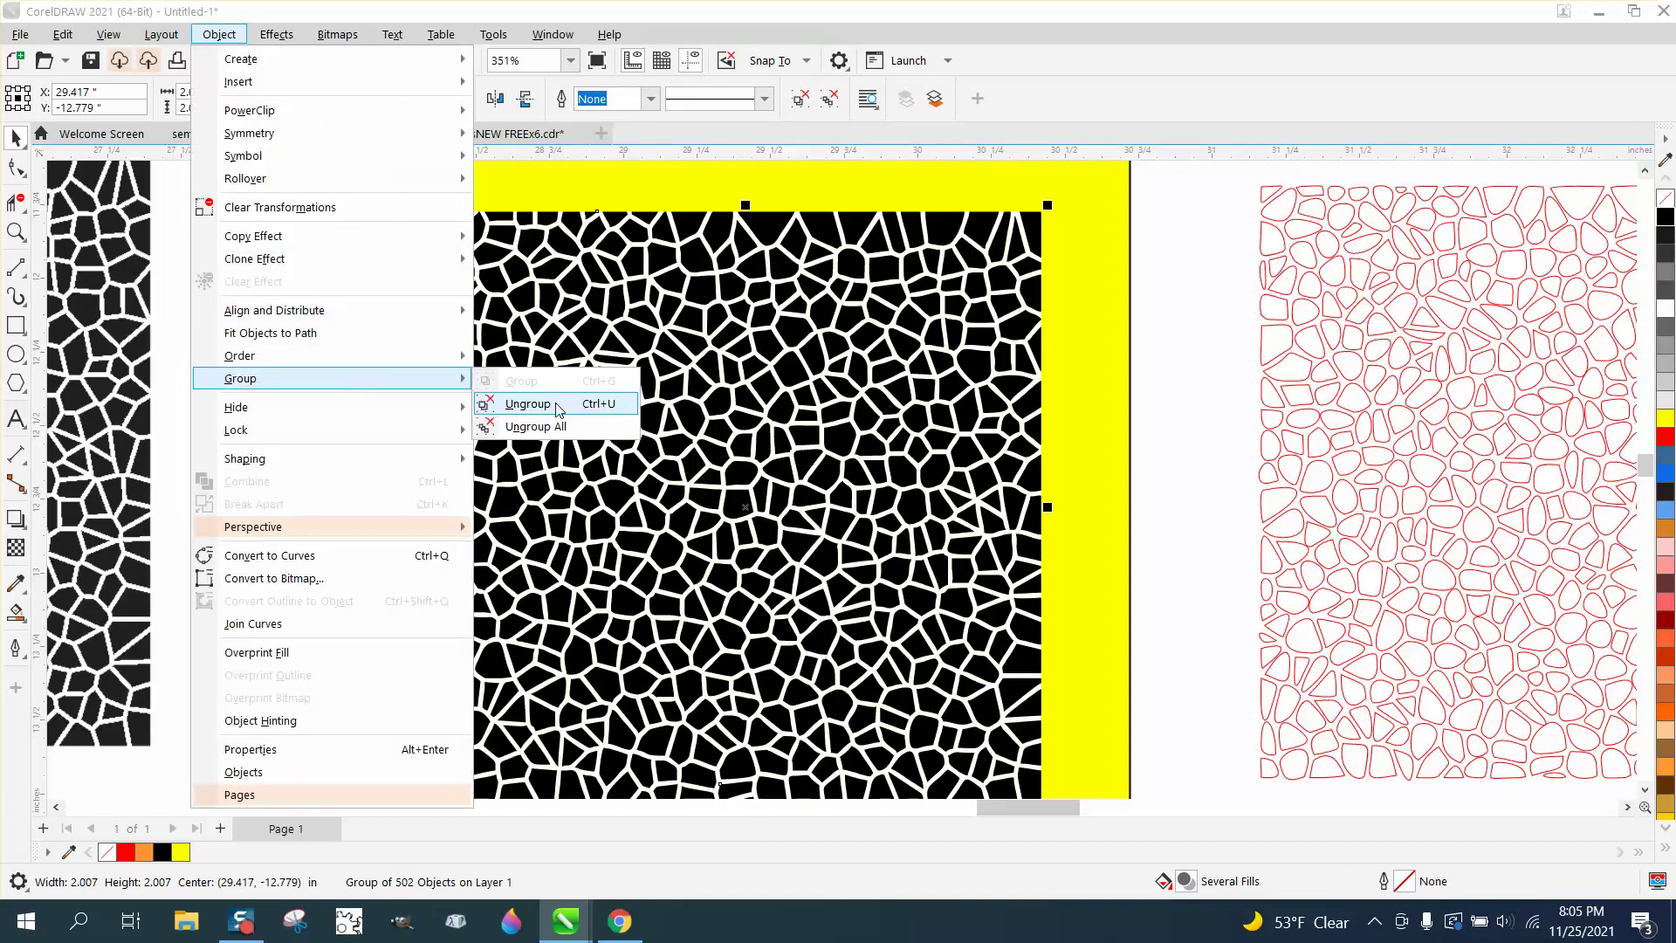
{"action": "left_click", "coordinate": [558, 405]}
{"action": "left_click", "coordinate": [1243, 223]}
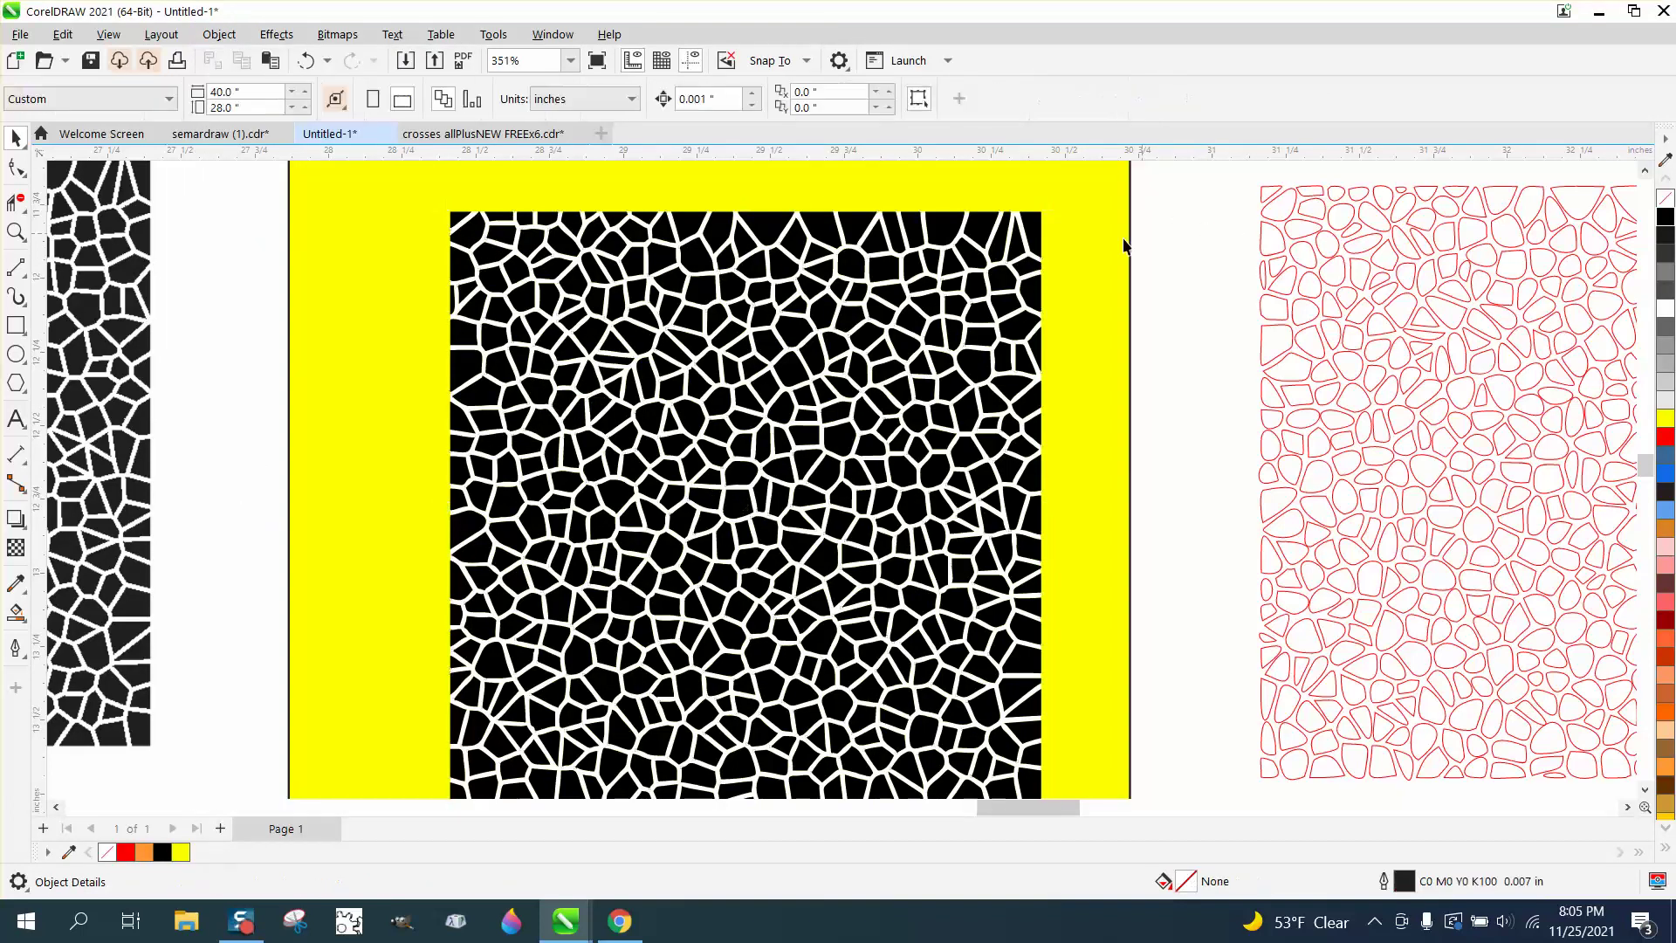
{"action": "left_click", "coordinate": [1007, 271]}
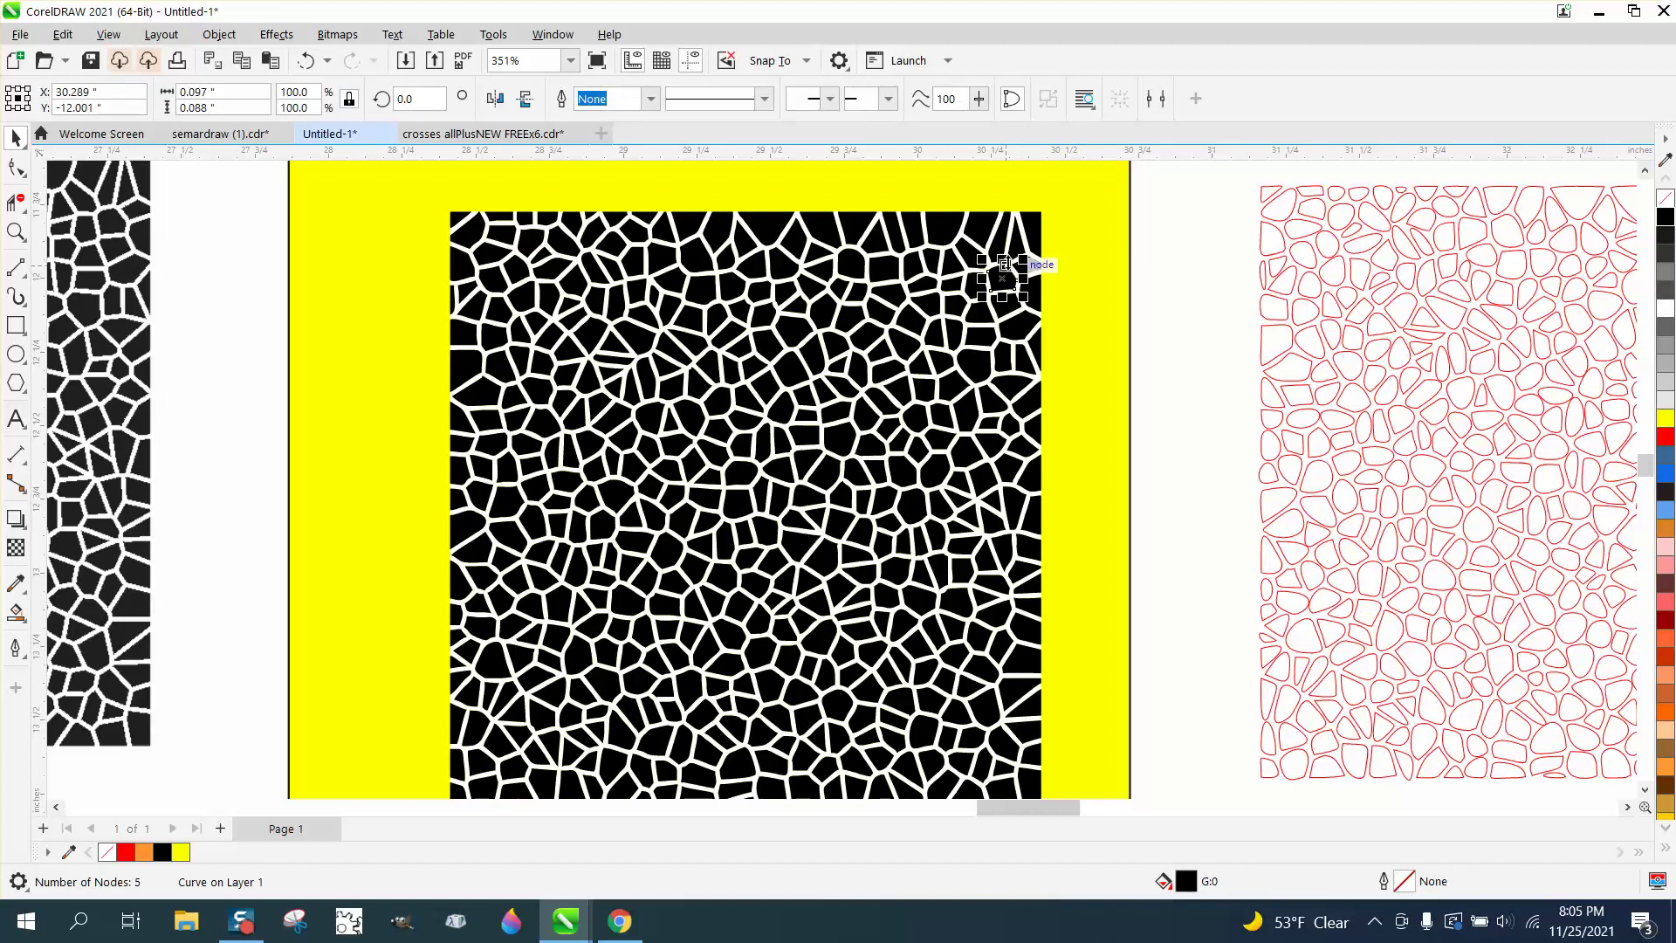
{"action": "left_click", "coordinate": [1182, 228]}
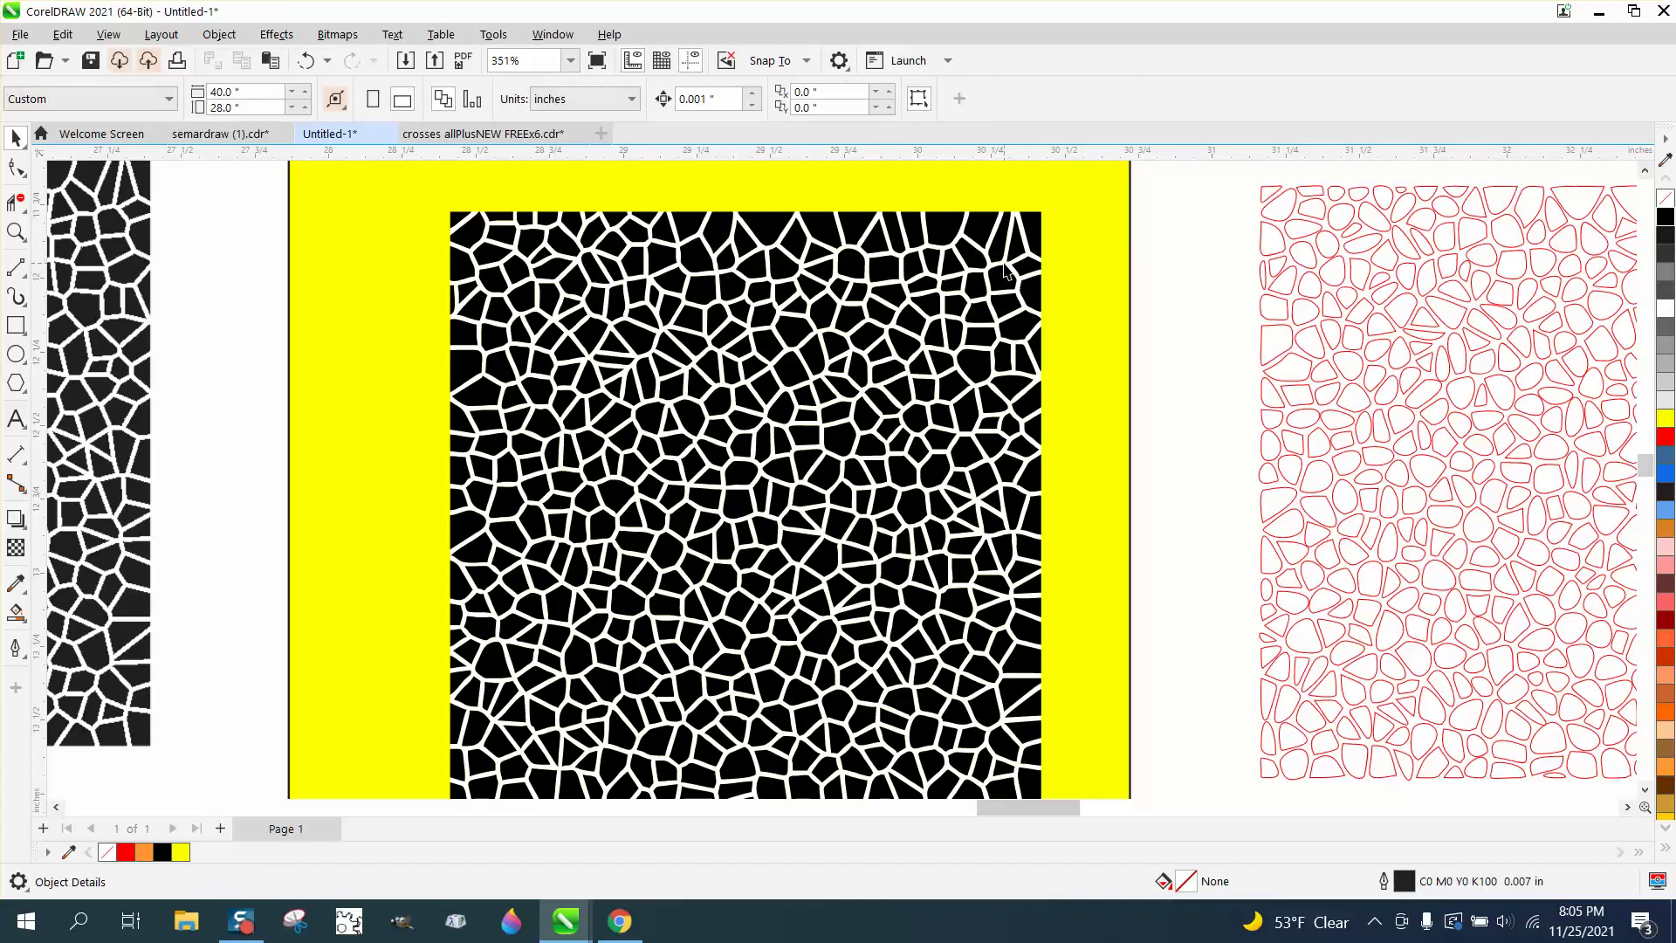
{"action": "left_click", "coordinate": [1007, 270]}
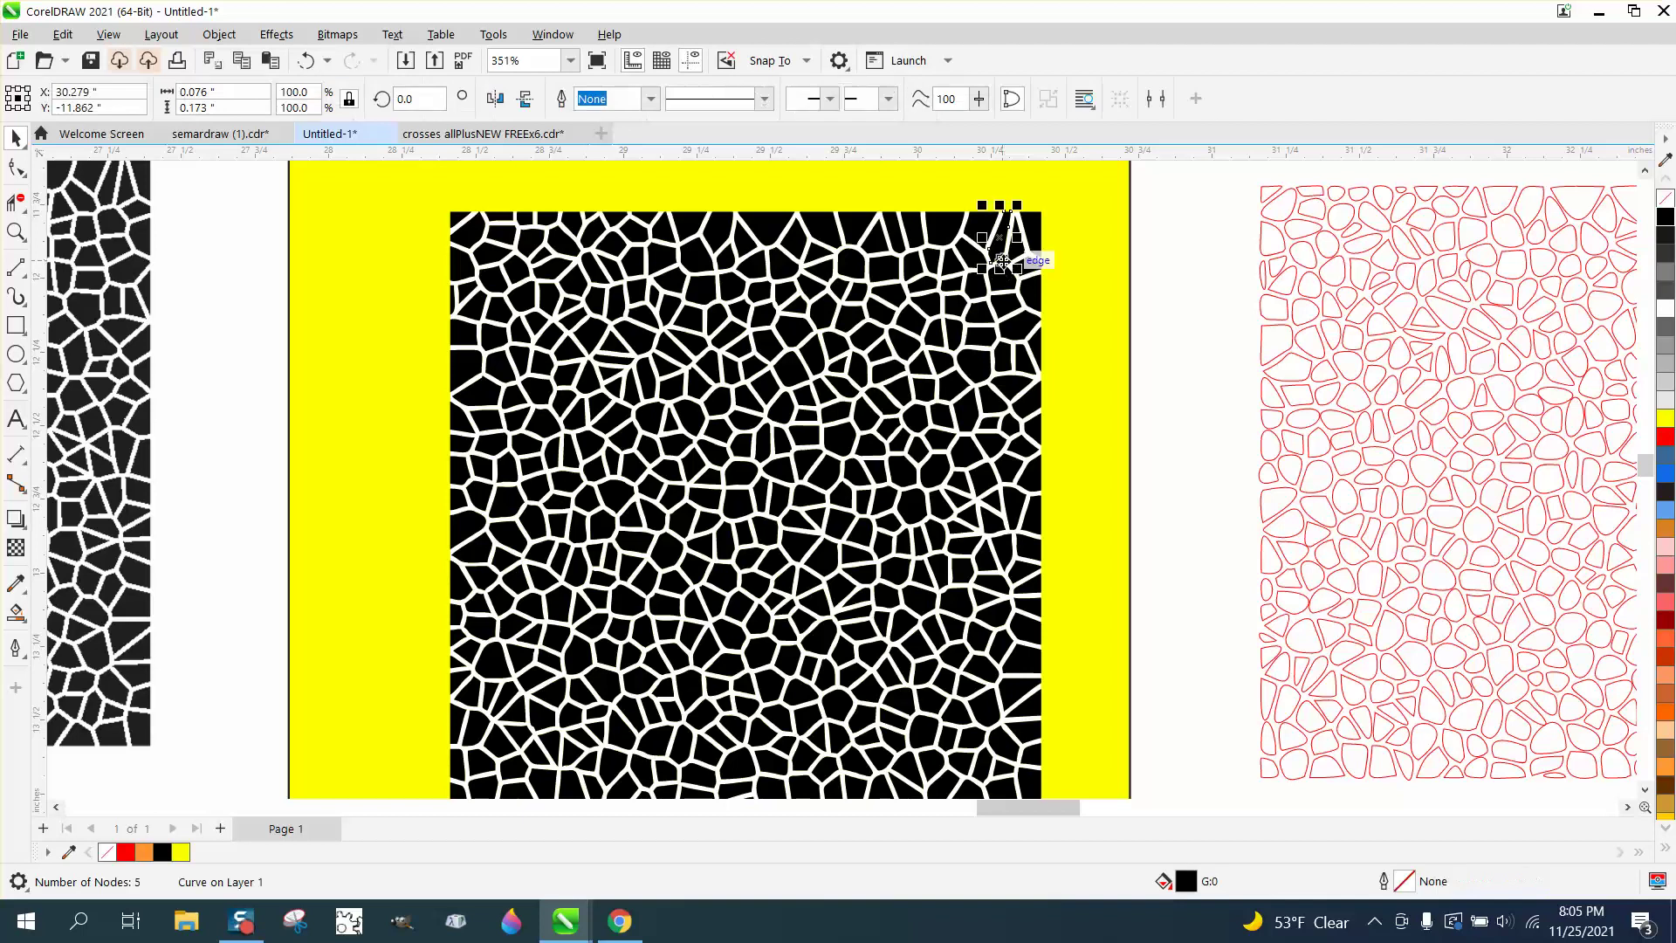
{"action": "left_click", "coordinate": [1198, 233]}
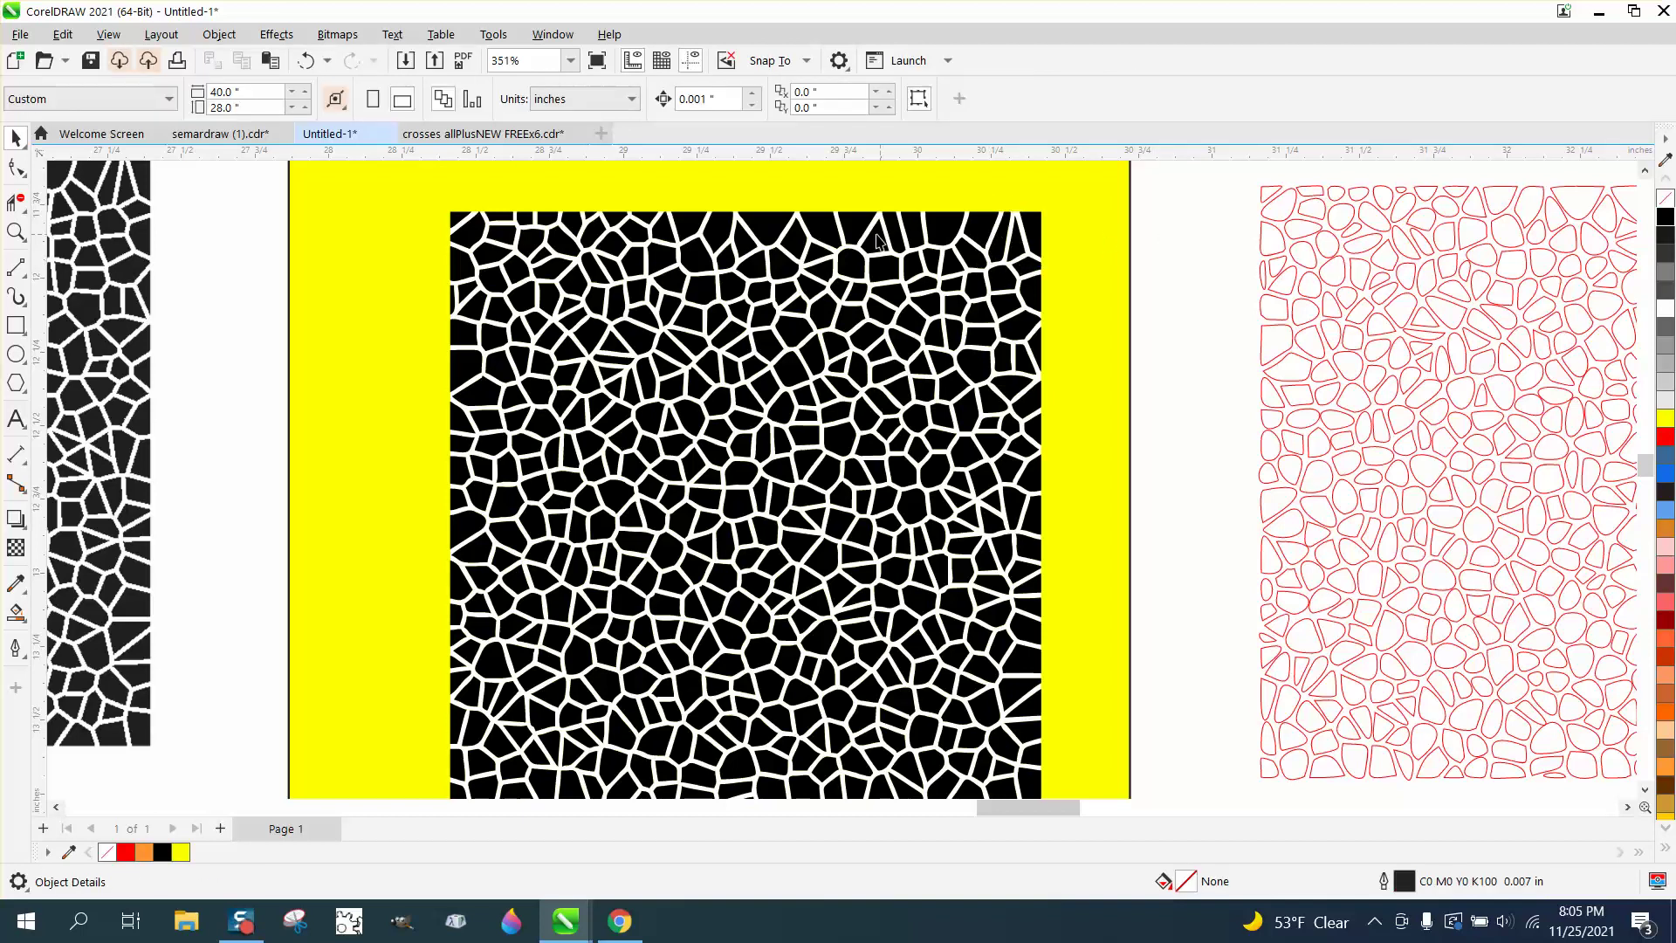
{"action": "left_click", "coordinate": [824, 249]}
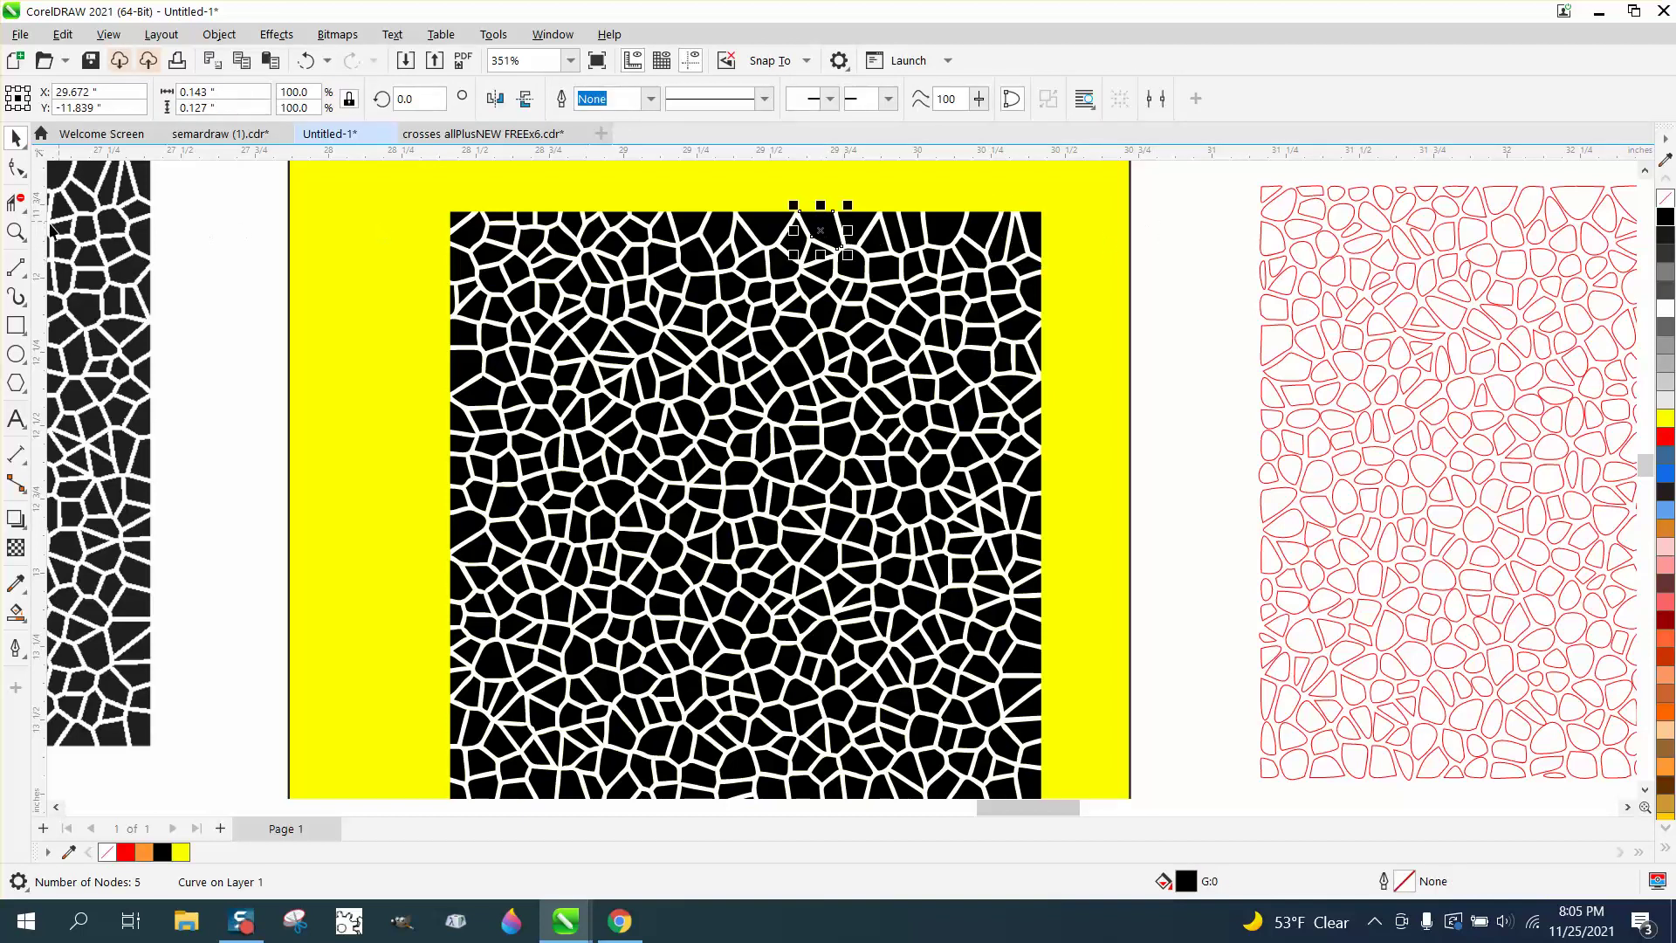
Delete the white lattice shape, then marquee-select the 500 remaining black cells.
{"action": "left_click", "coordinate": [17, 232]}
{"action": "left_click_drag", "start_coordinate": [450, 182], "coordinate": [704, 343]}
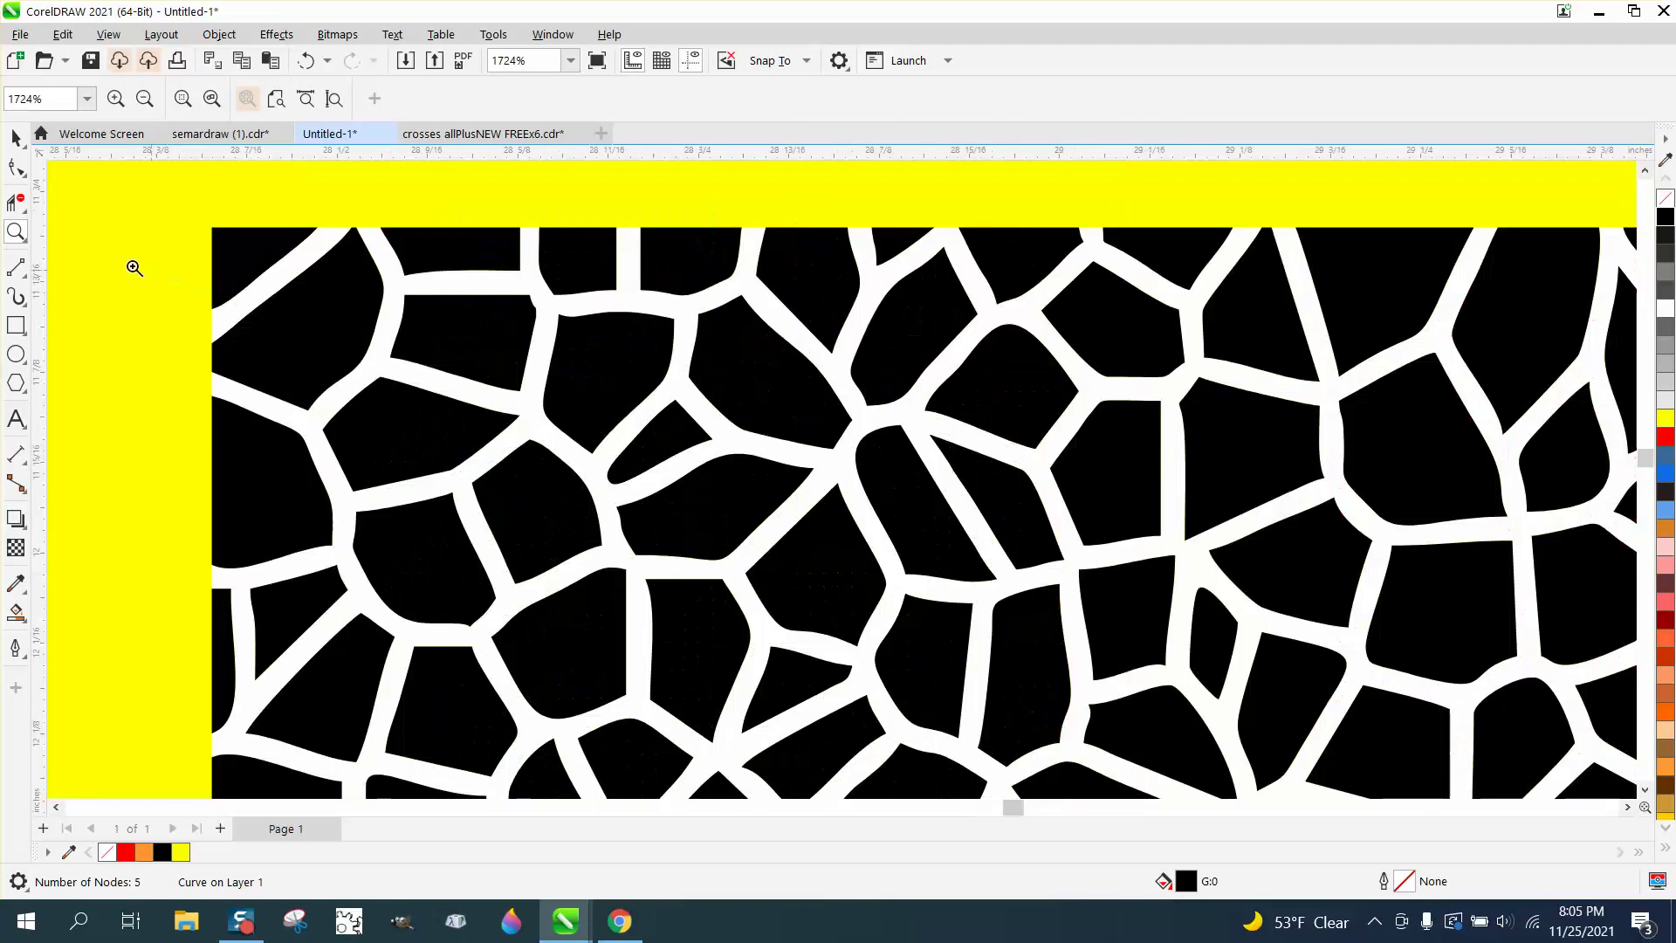
{"action": "left_click", "coordinate": [16, 137]}
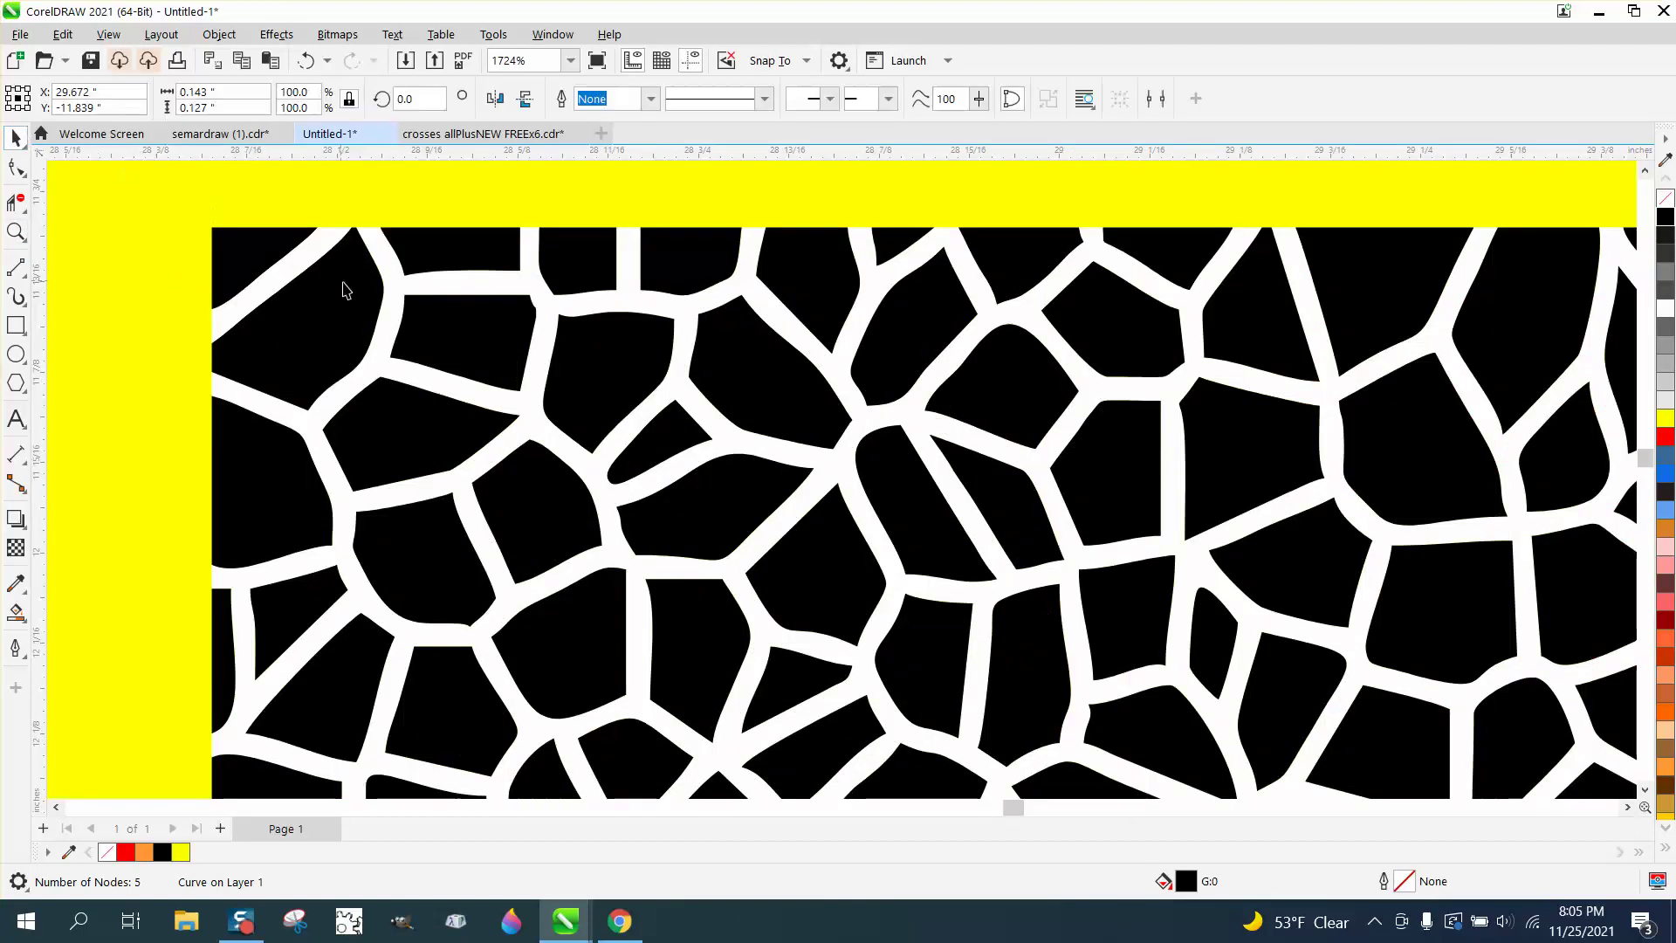
{"action": "left_click", "coordinate": [503, 282]}
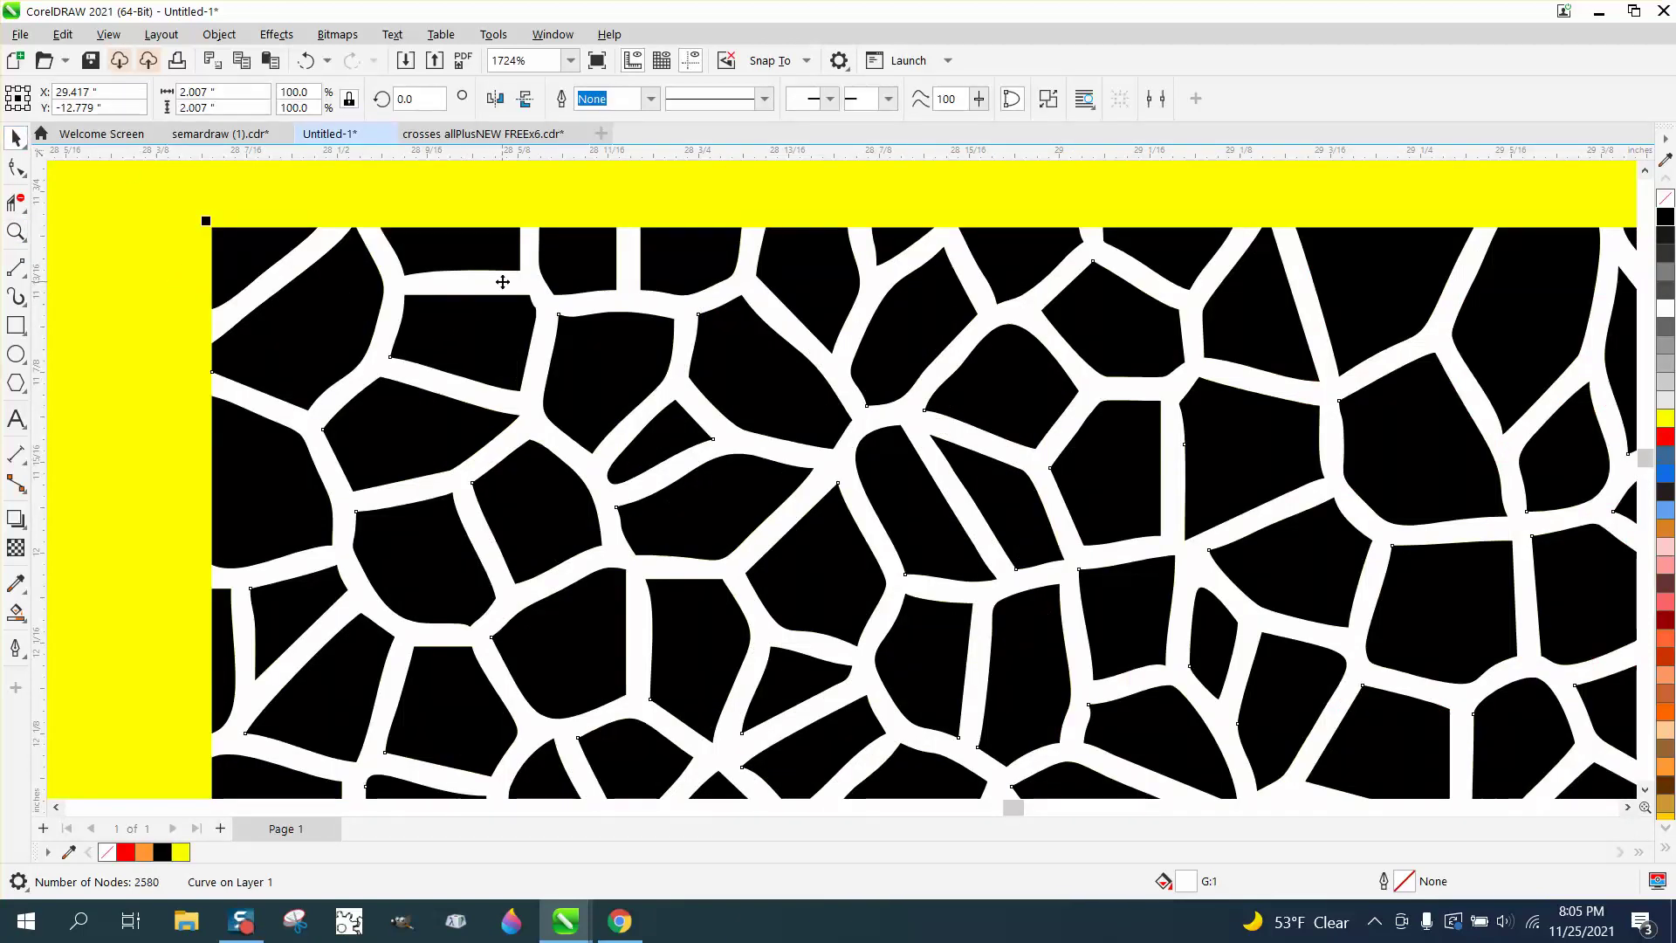
{"action": "key", "text": "Delete"}
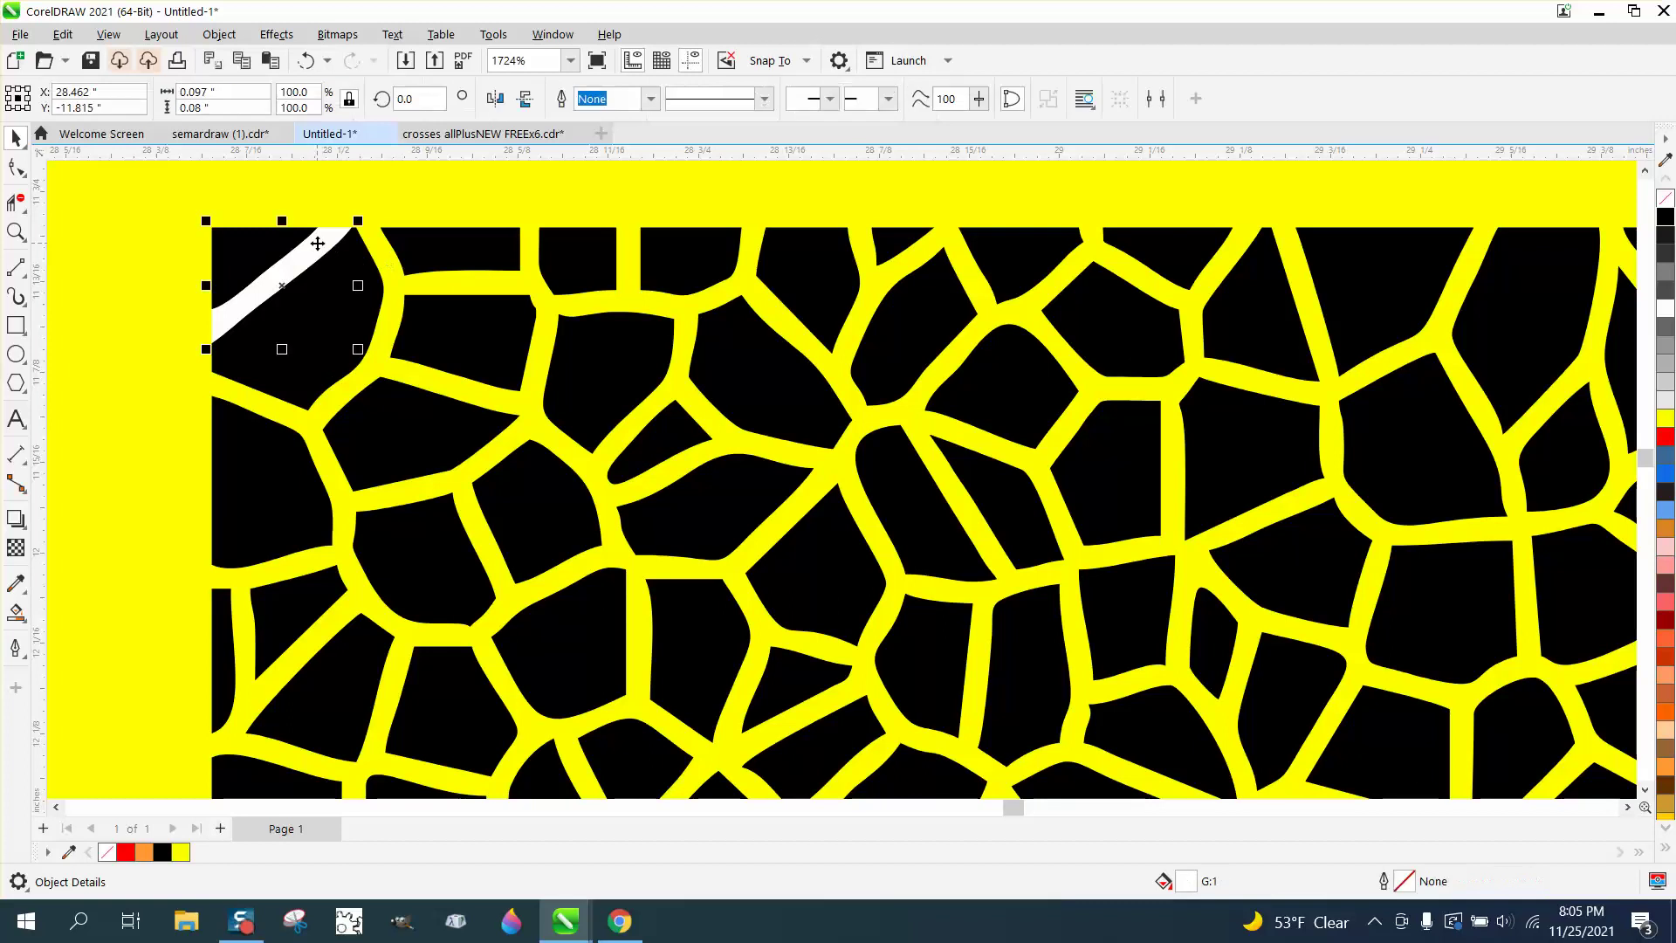
{"action": "scroll", "coordinate": [706, 232], "scroll_direction": "down", "scroll_amount": 2}
{"action": "scroll", "coordinate": [706, 231], "scroll_direction": "down", "scroll_amount": 4}
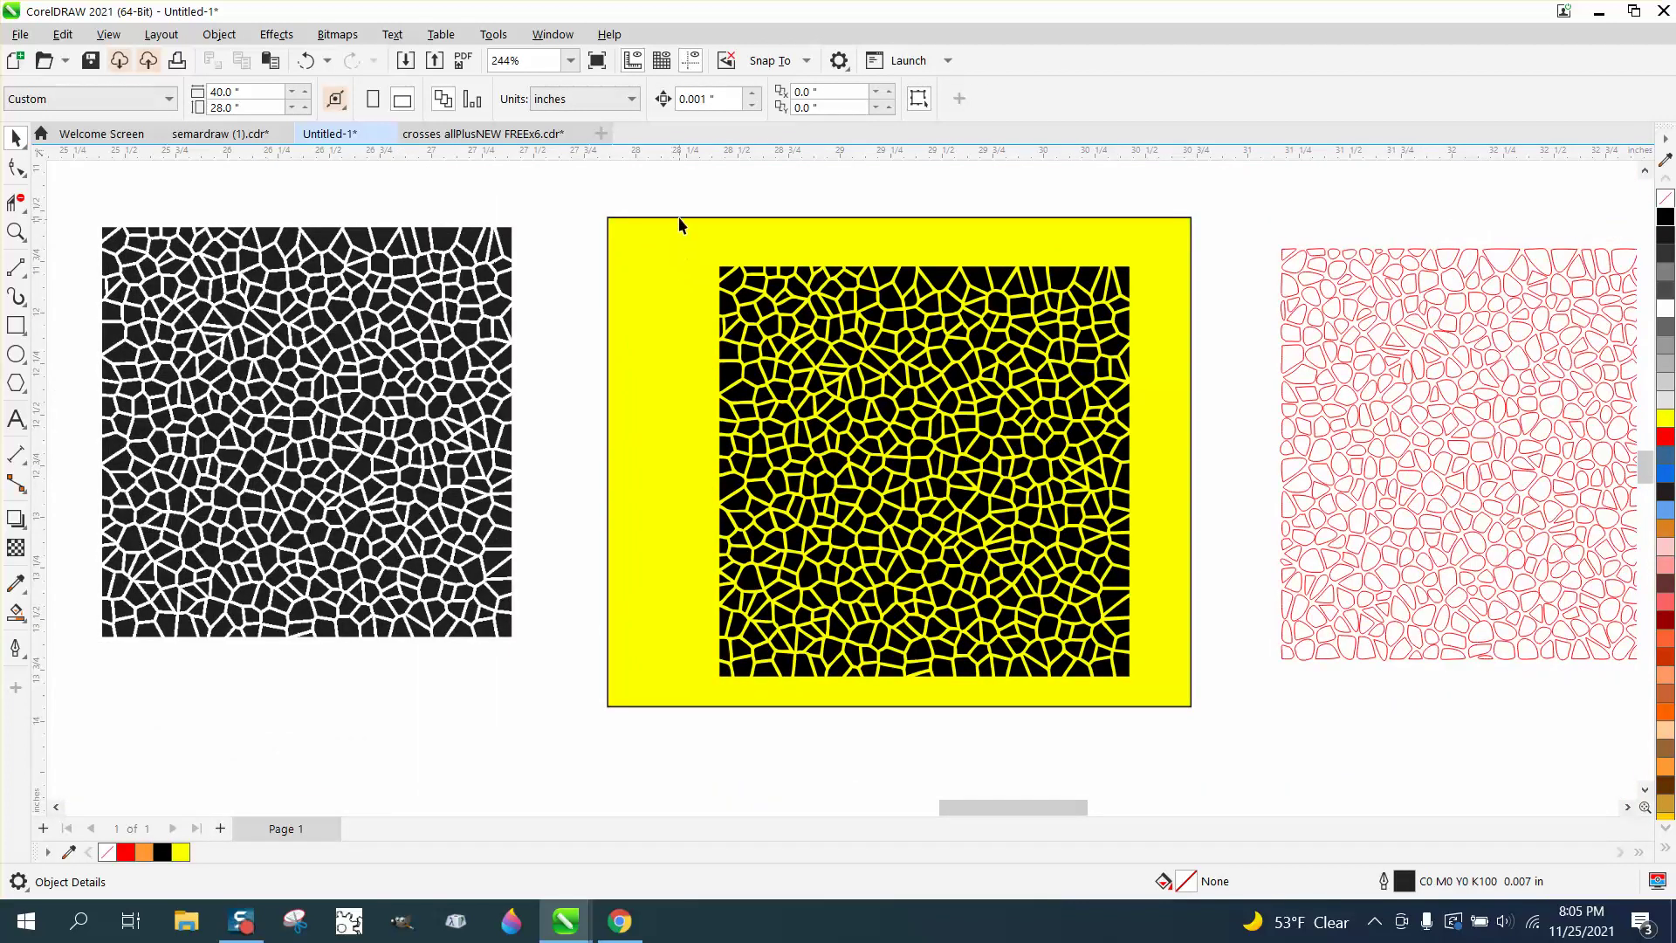
{"action": "left_click_drag", "start_coordinate": [680, 225], "coordinate": [1196, 716]}
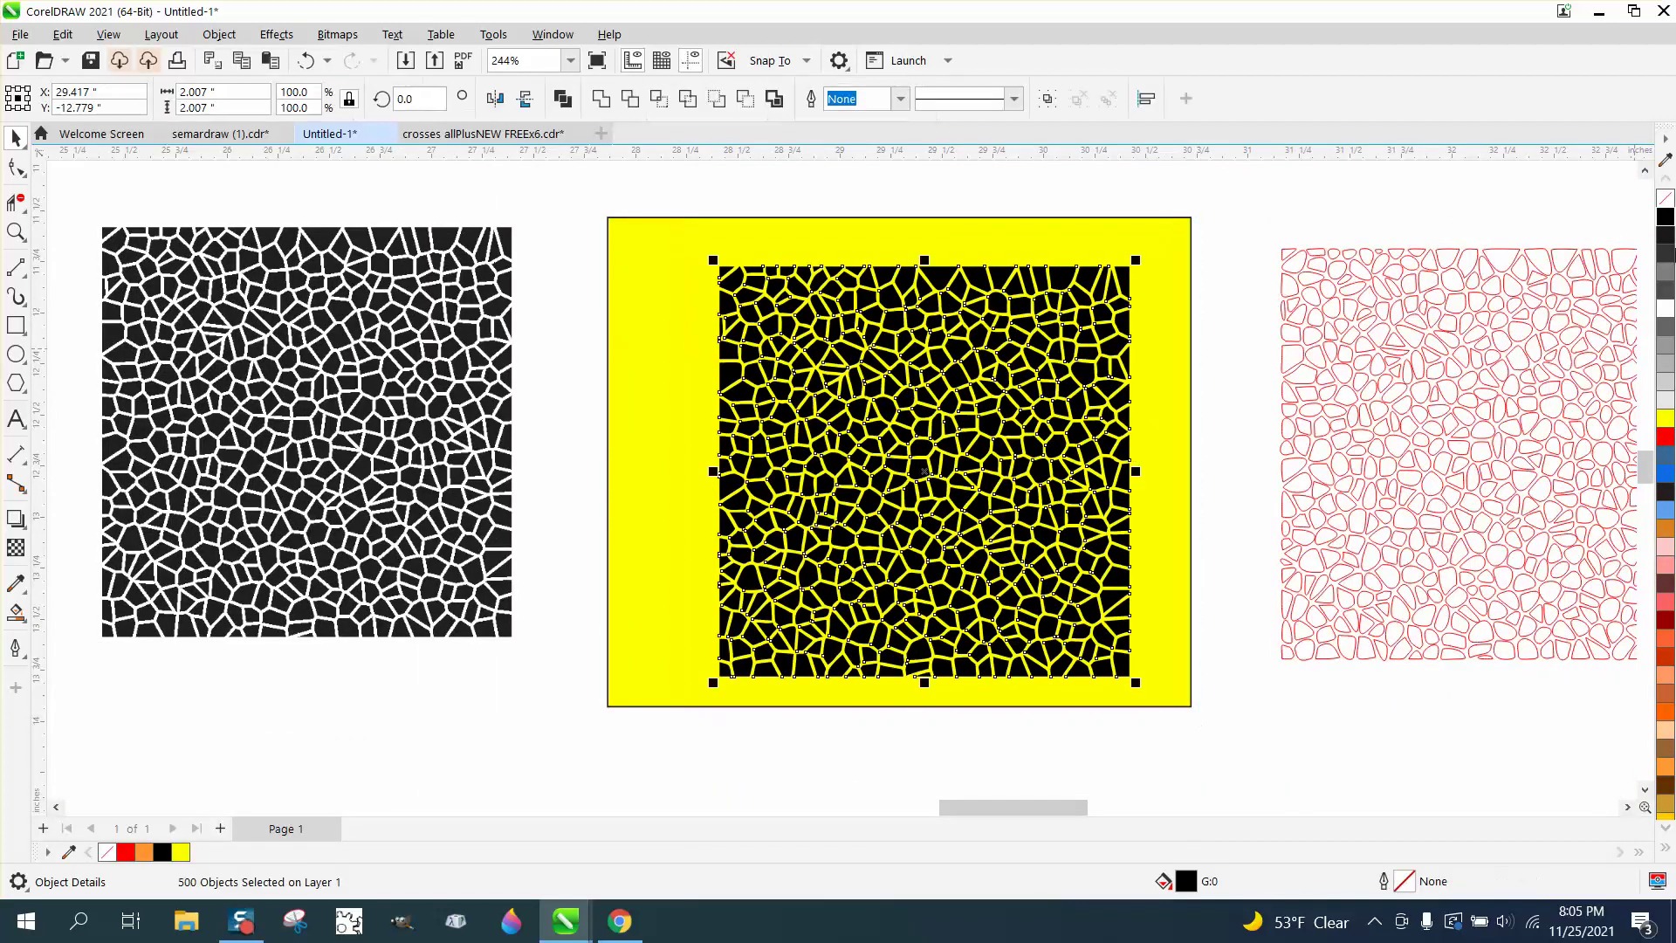
Remove the cells' fill and give them a black outline.
{"action": "left_click", "coordinate": [1665, 200]}
{"action": "right_click", "coordinate": [1665, 218]}
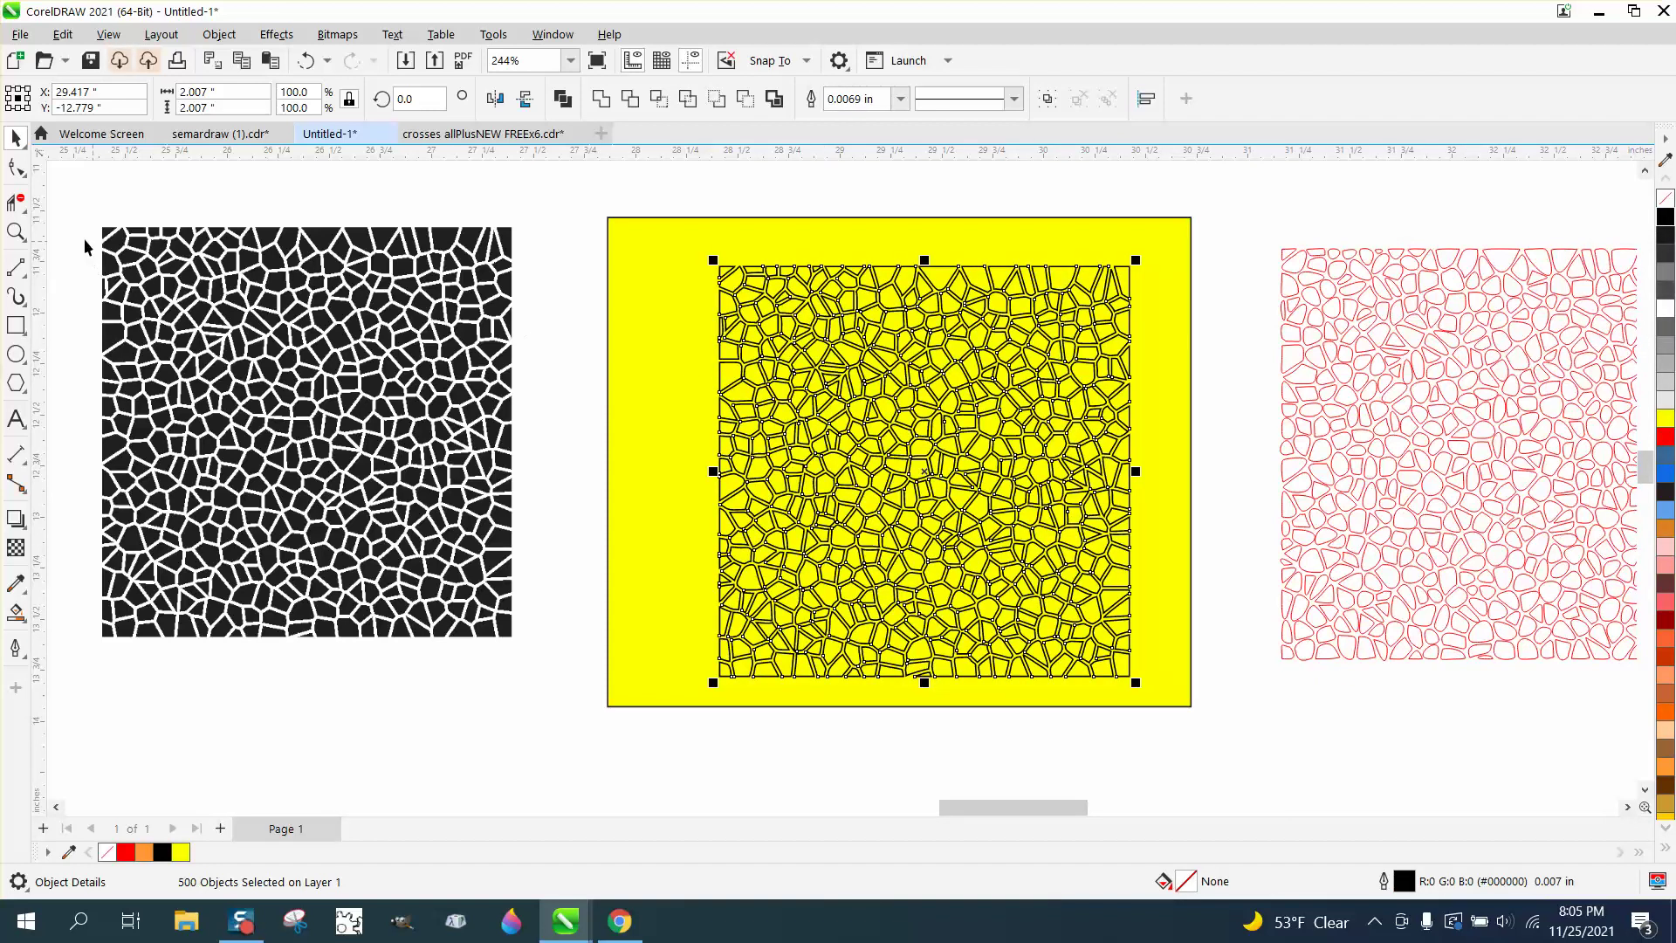
{"action": "left_click", "coordinate": [15, 232]}
{"action": "left_click_drag", "start_coordinate": [733, 250], "coordinate": [837, 349]}
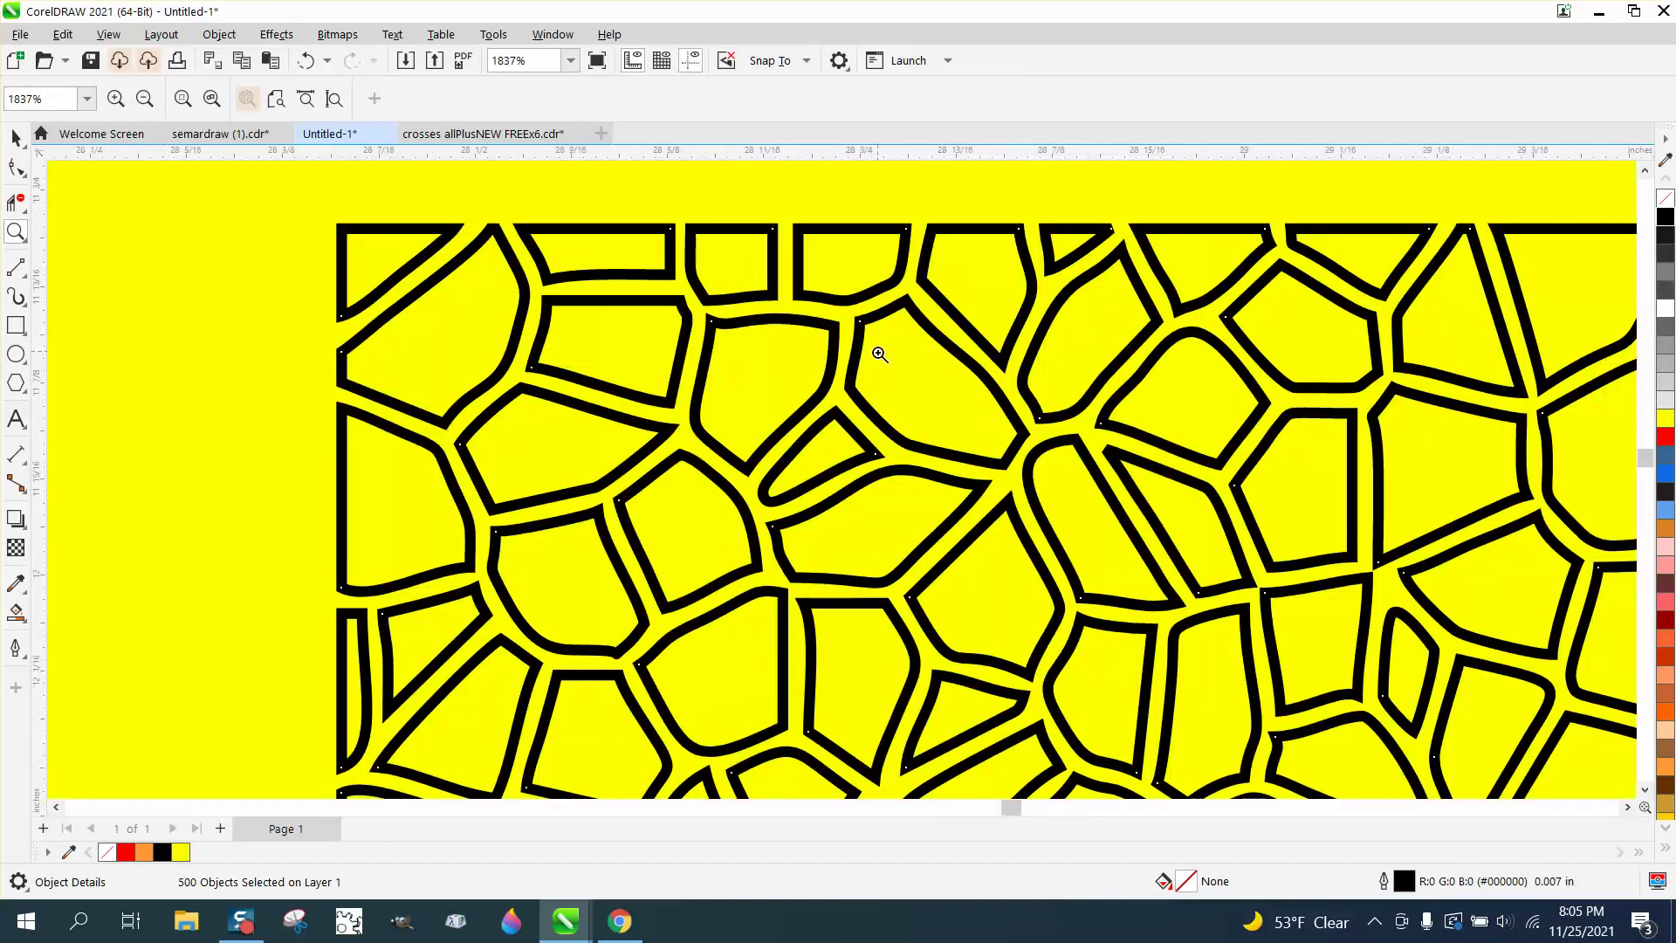
{"action": "scroll", "coordinate": [878, 353], "scroll_direction": "down", "scroll_amount": 5}
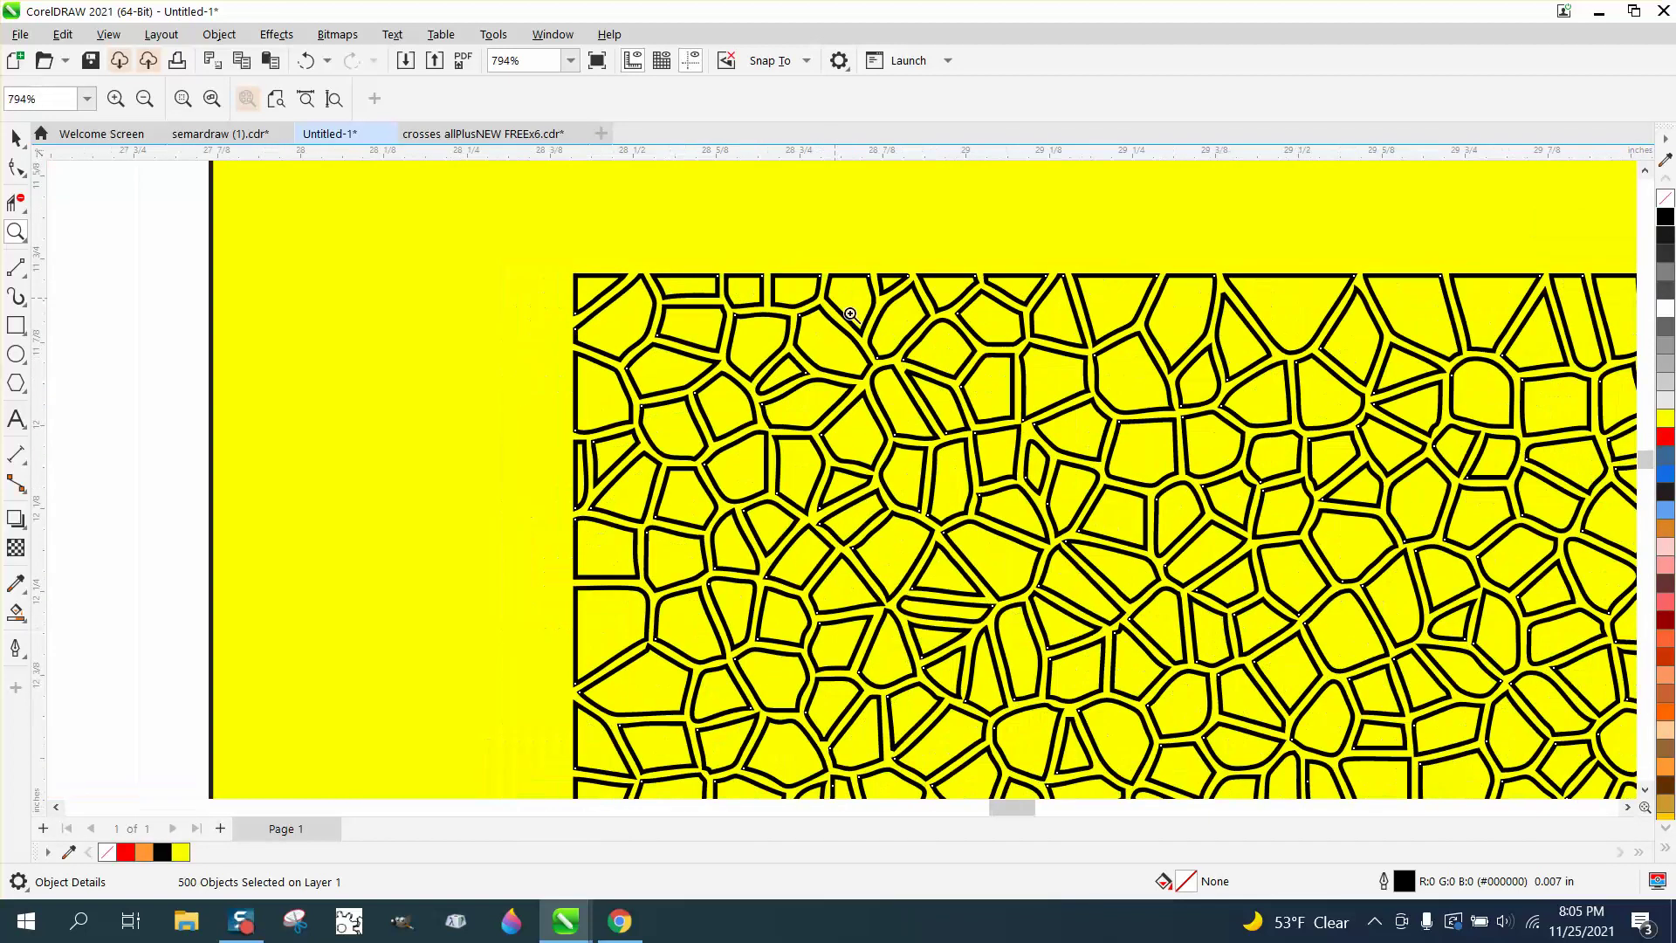
{"action": "scroll", "coordinate": [765, 312], "scroll_direction": "down", "scroll_amount": 2}
{"action": "left_click", "coordinate": [14, 138]}
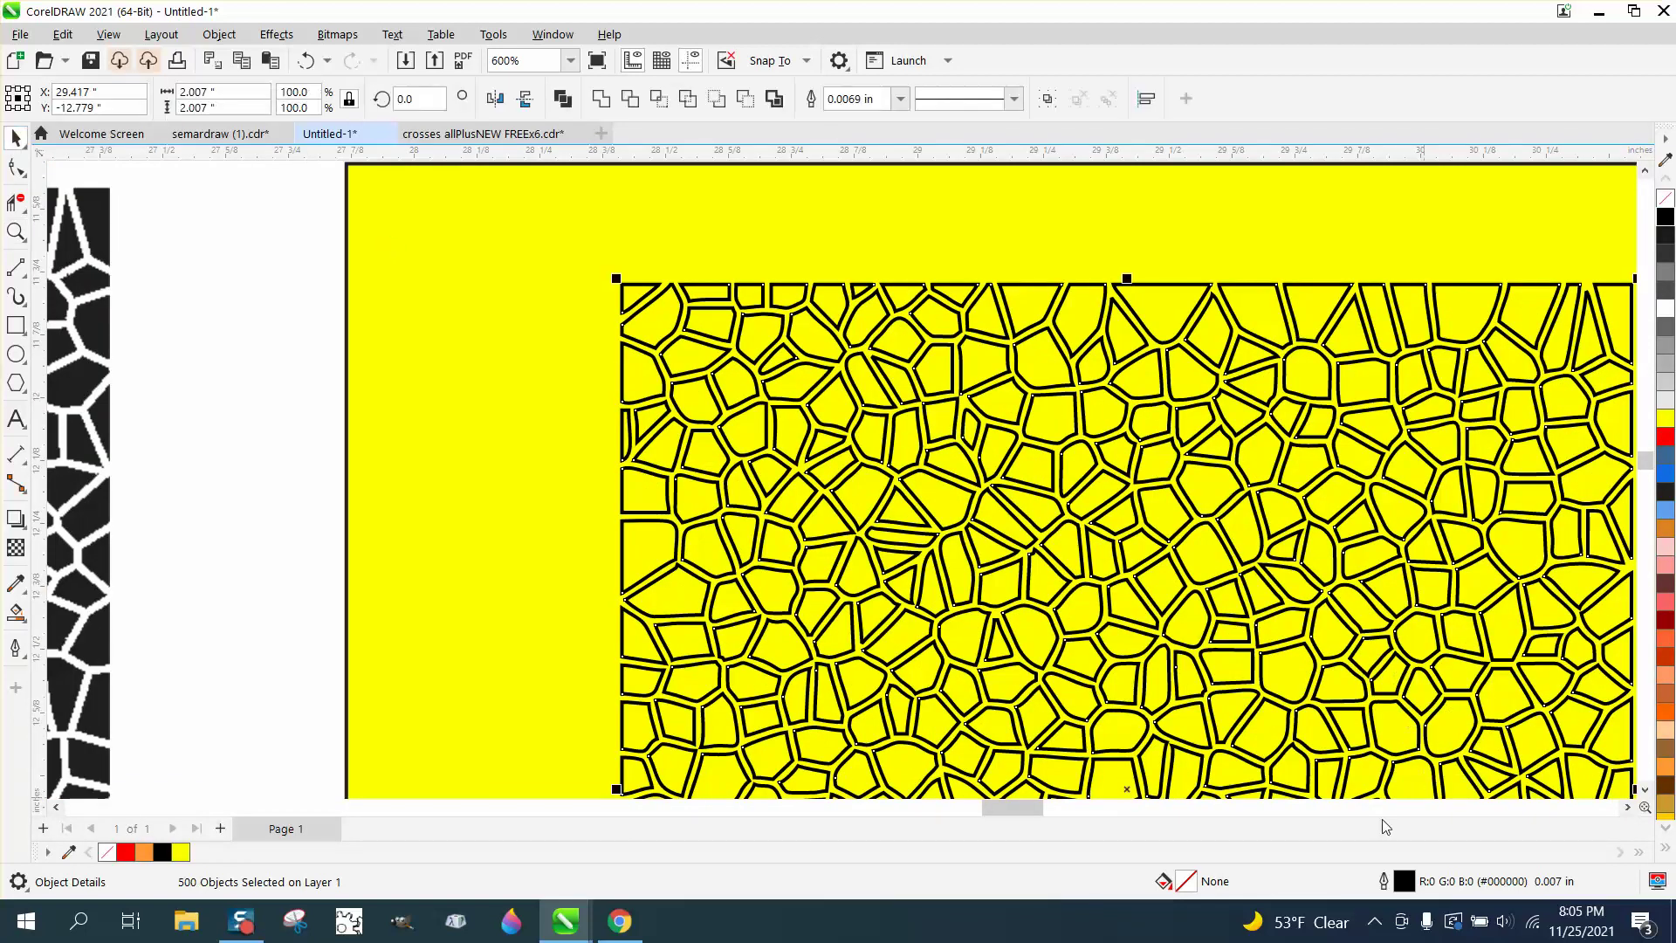
Make the cell outlines Hairline width and red.
{"action": "left_click", "coordinate": [901, 101]}
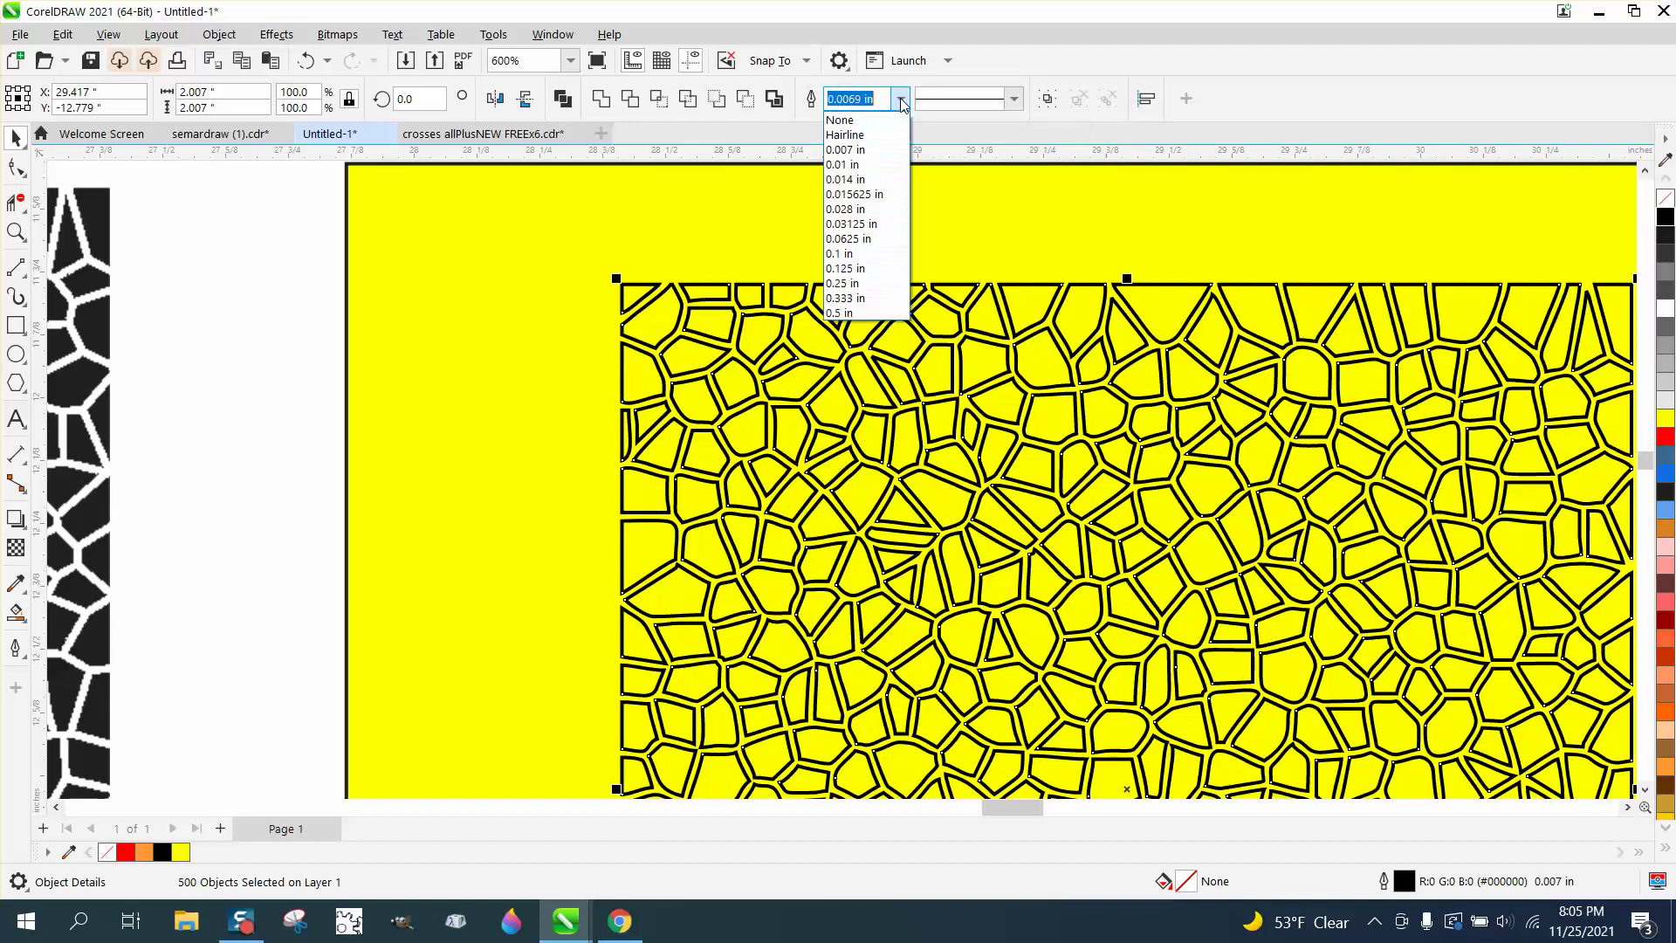
{"action": "left_click", "coordinate": [870, 131]}
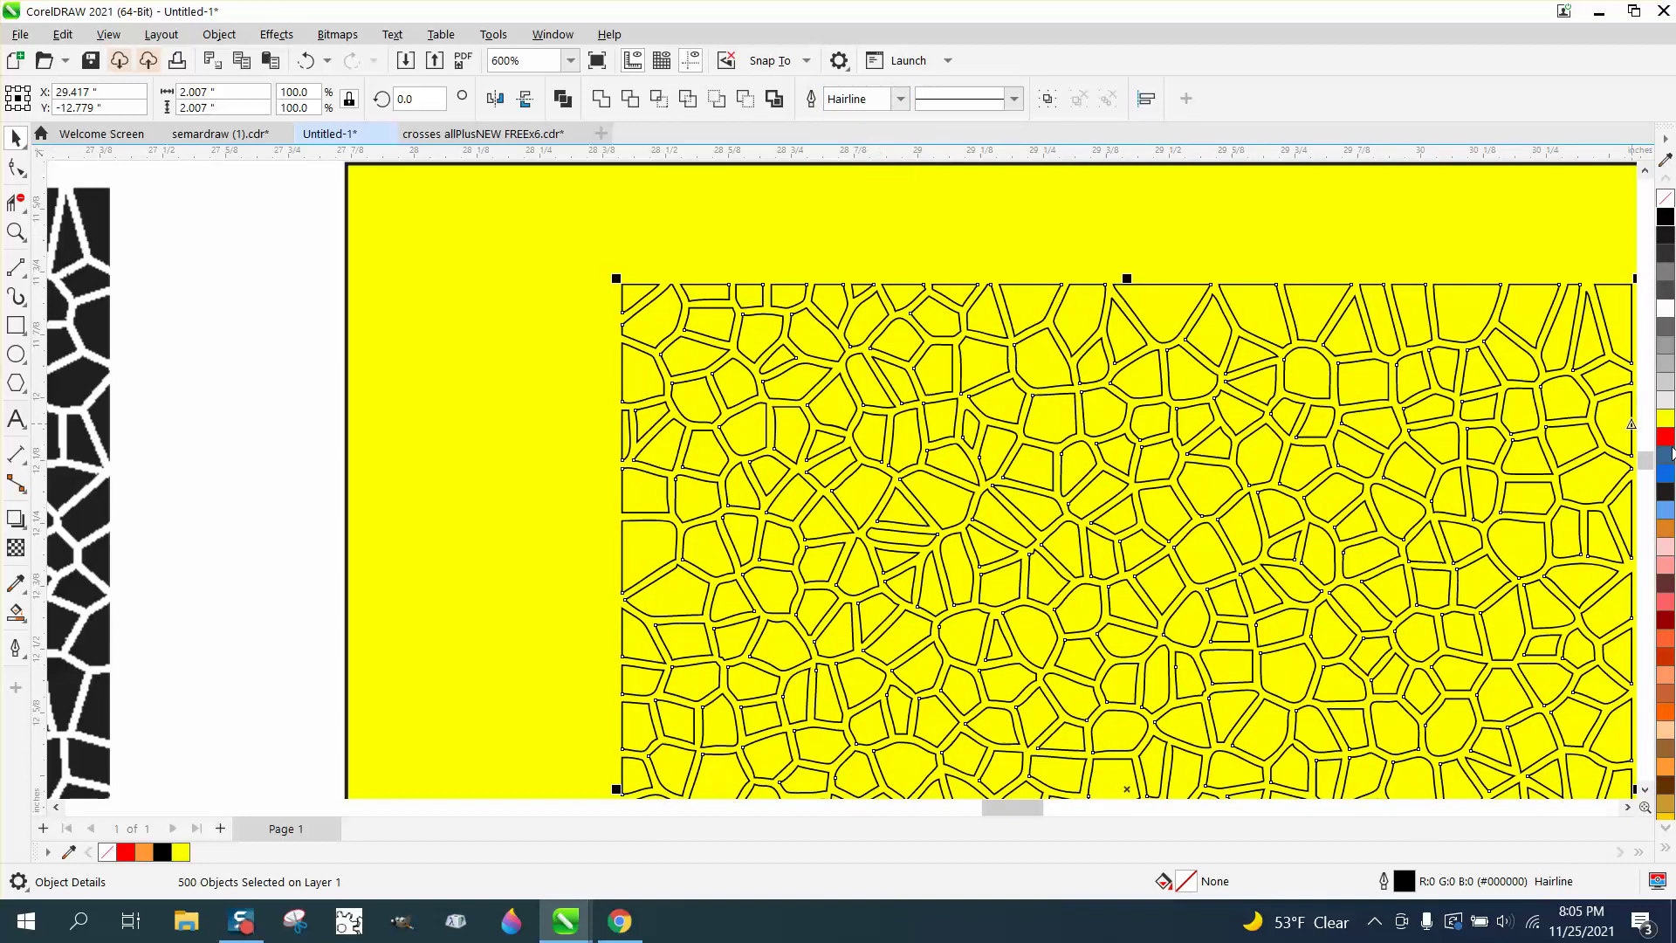
{"action": "right_click", "coordinate": [1667, 436]}
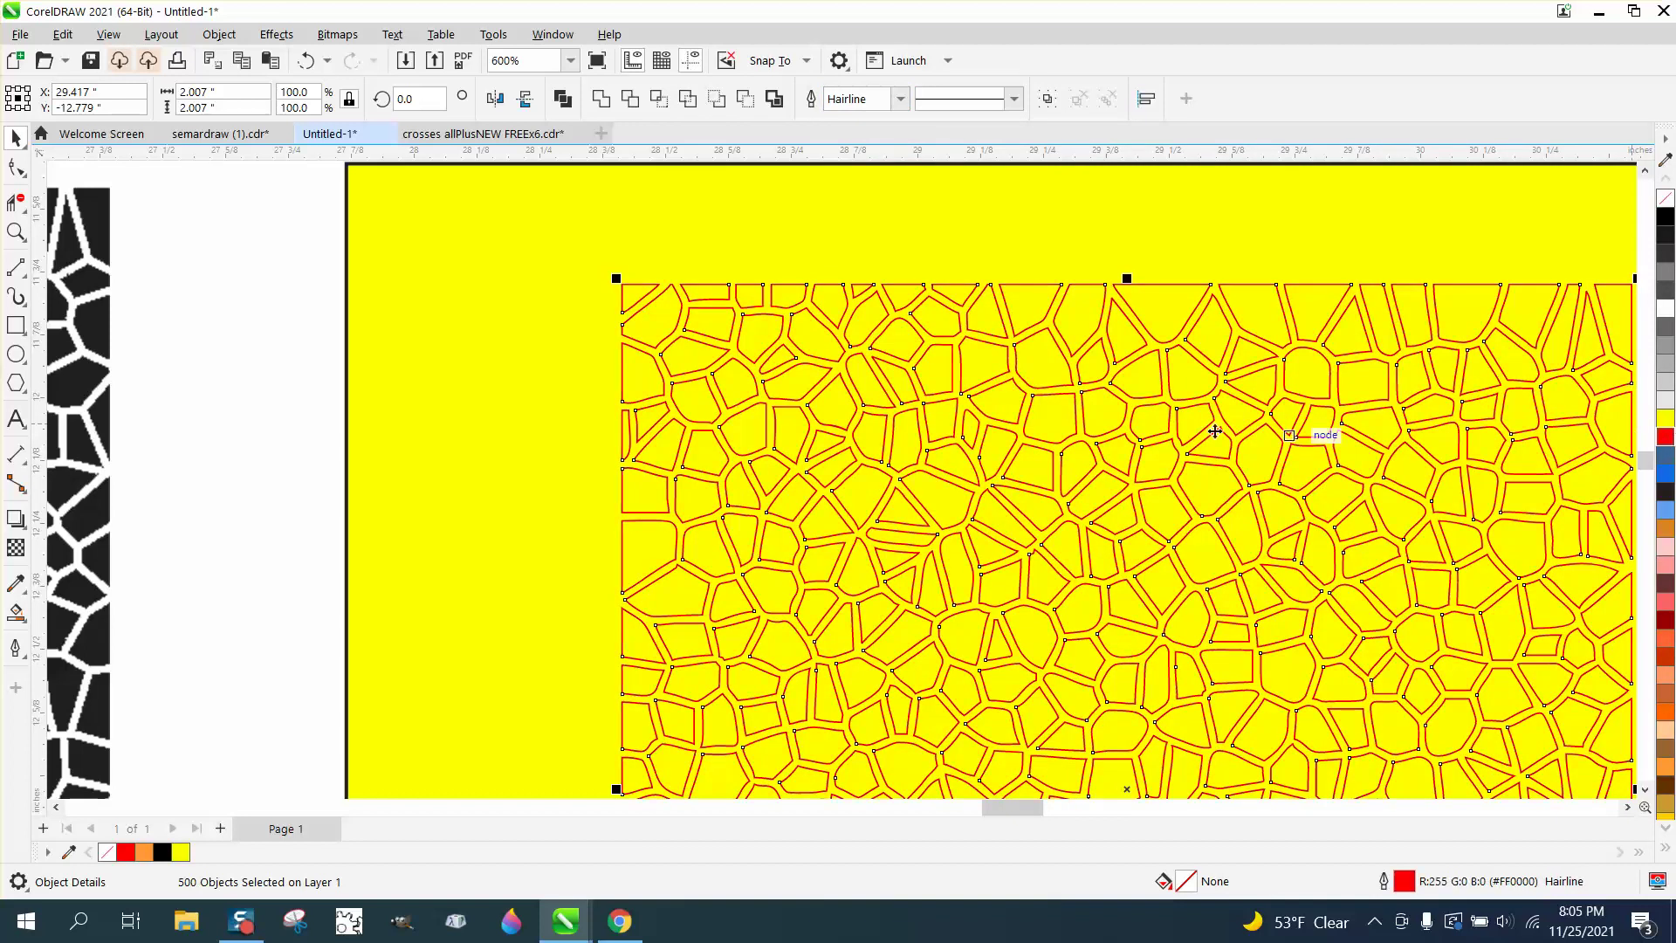
{"action": "scroll", "coordinate": [646, 297], "scroll_direction": "down", "scroll_amount": 2}
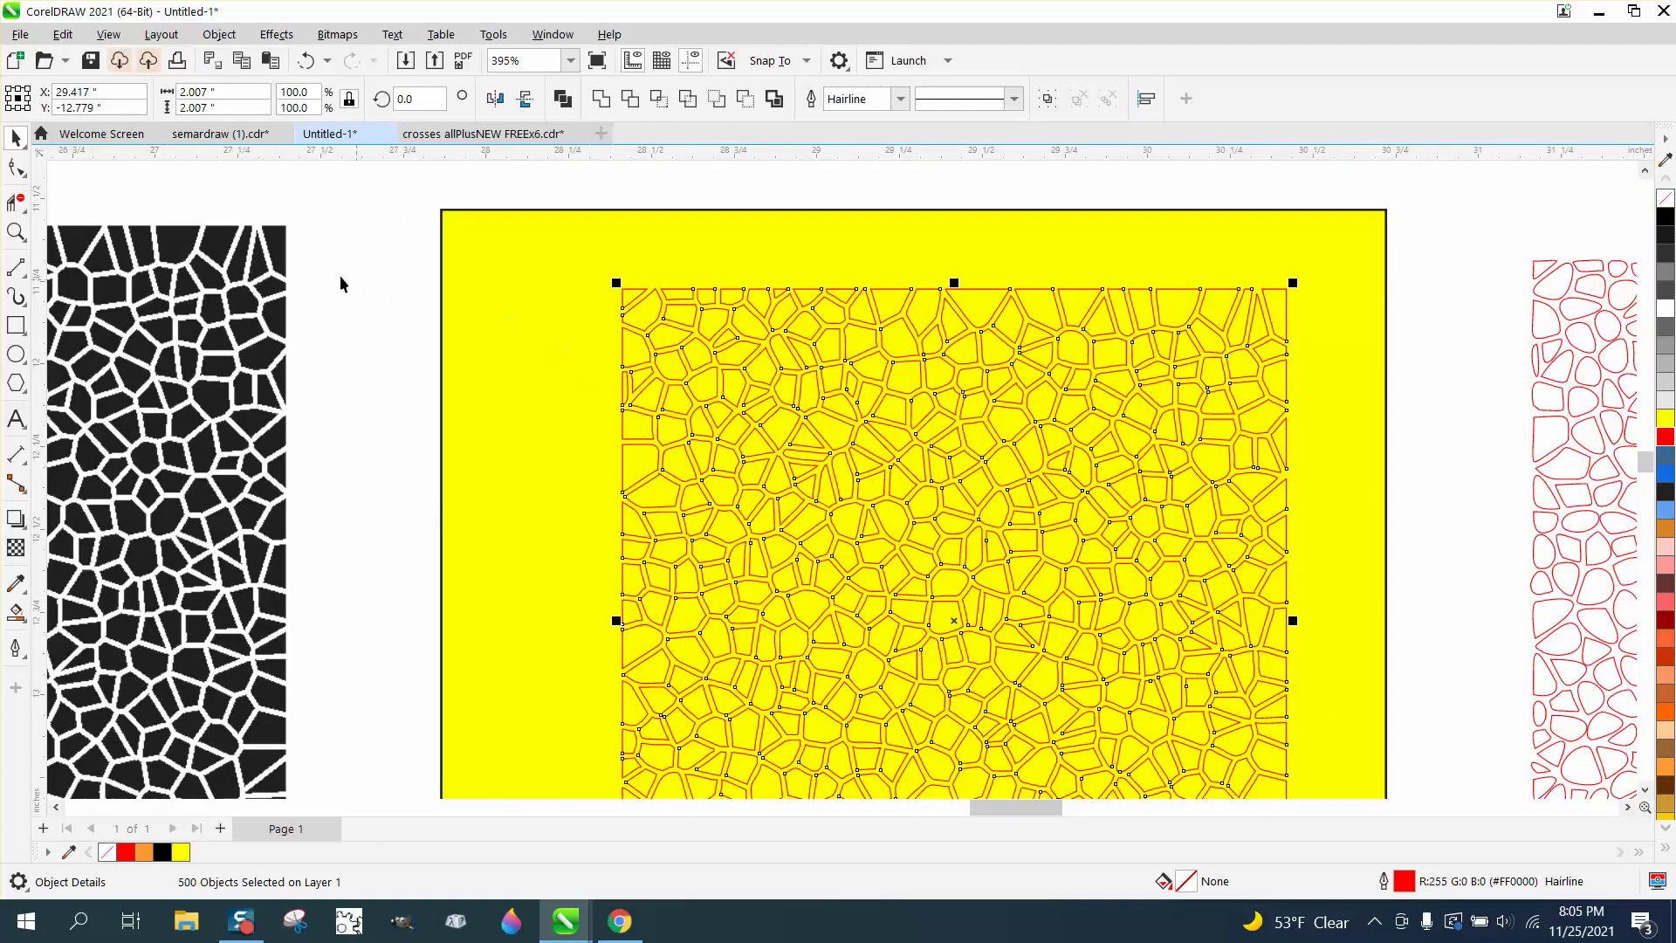
Select the 500 cells on the yellow page and drag a copy to the right.
{"action": "left_click", "coordinate": [17, 231]}
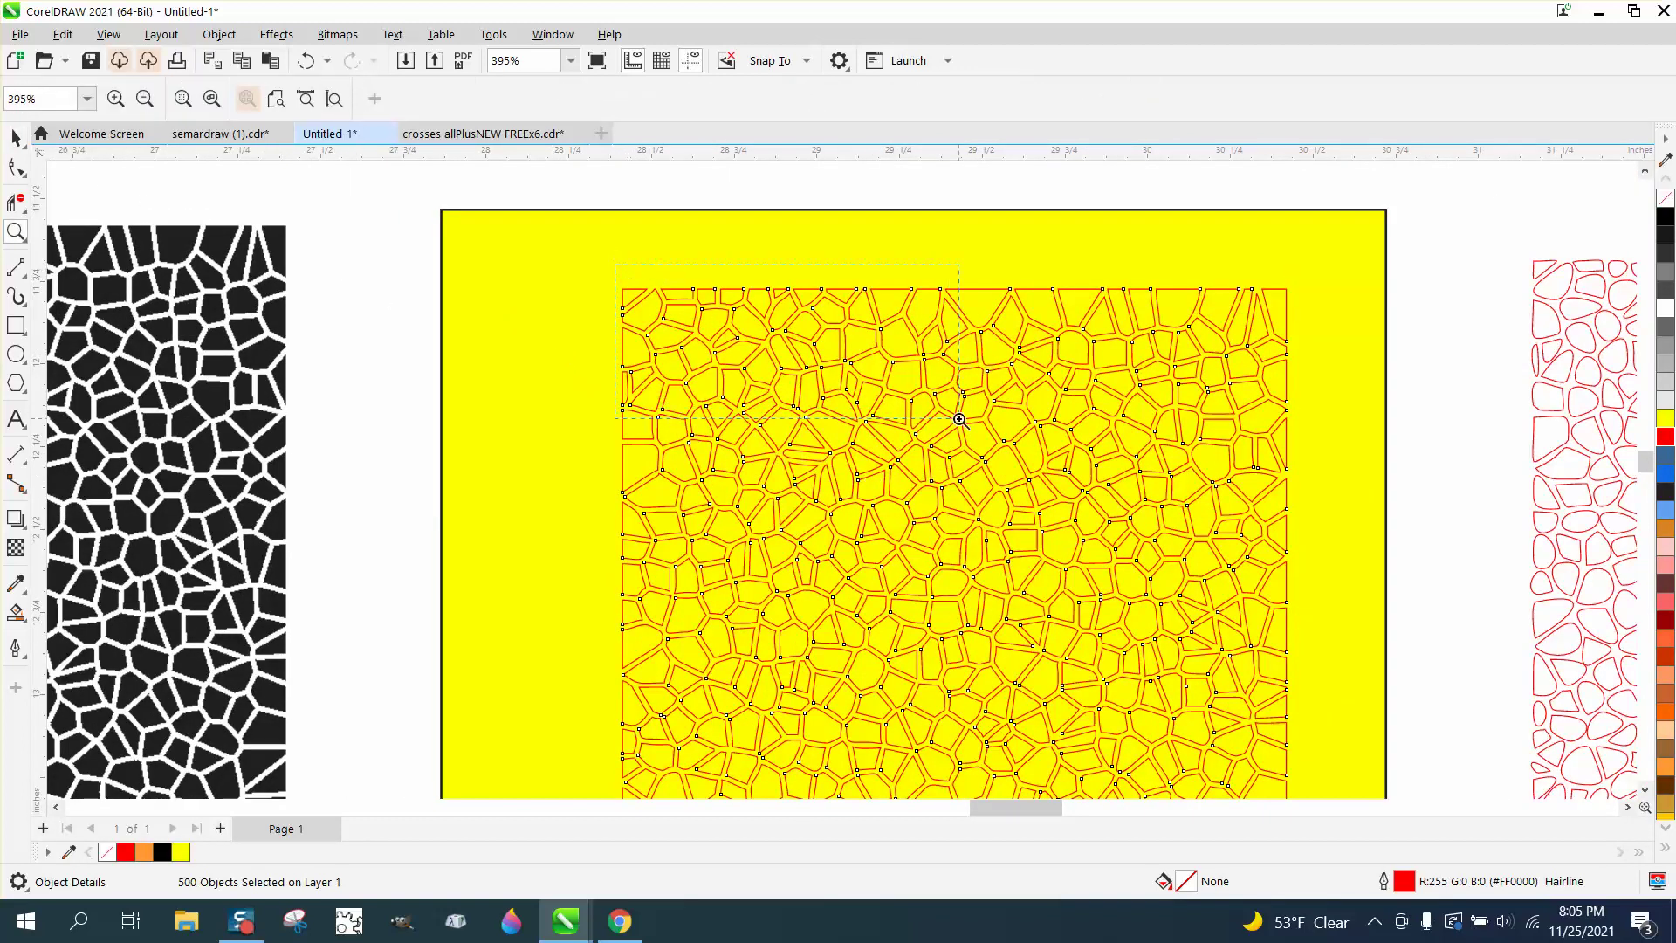
{"action": "left_click_drag", "start_coordinate": [621, 276], "coordinate": [964, 420]}
{"action": "scroll", "coordinate": [673, 363], "scroll_direction": "down", "scroll_amount": 5}
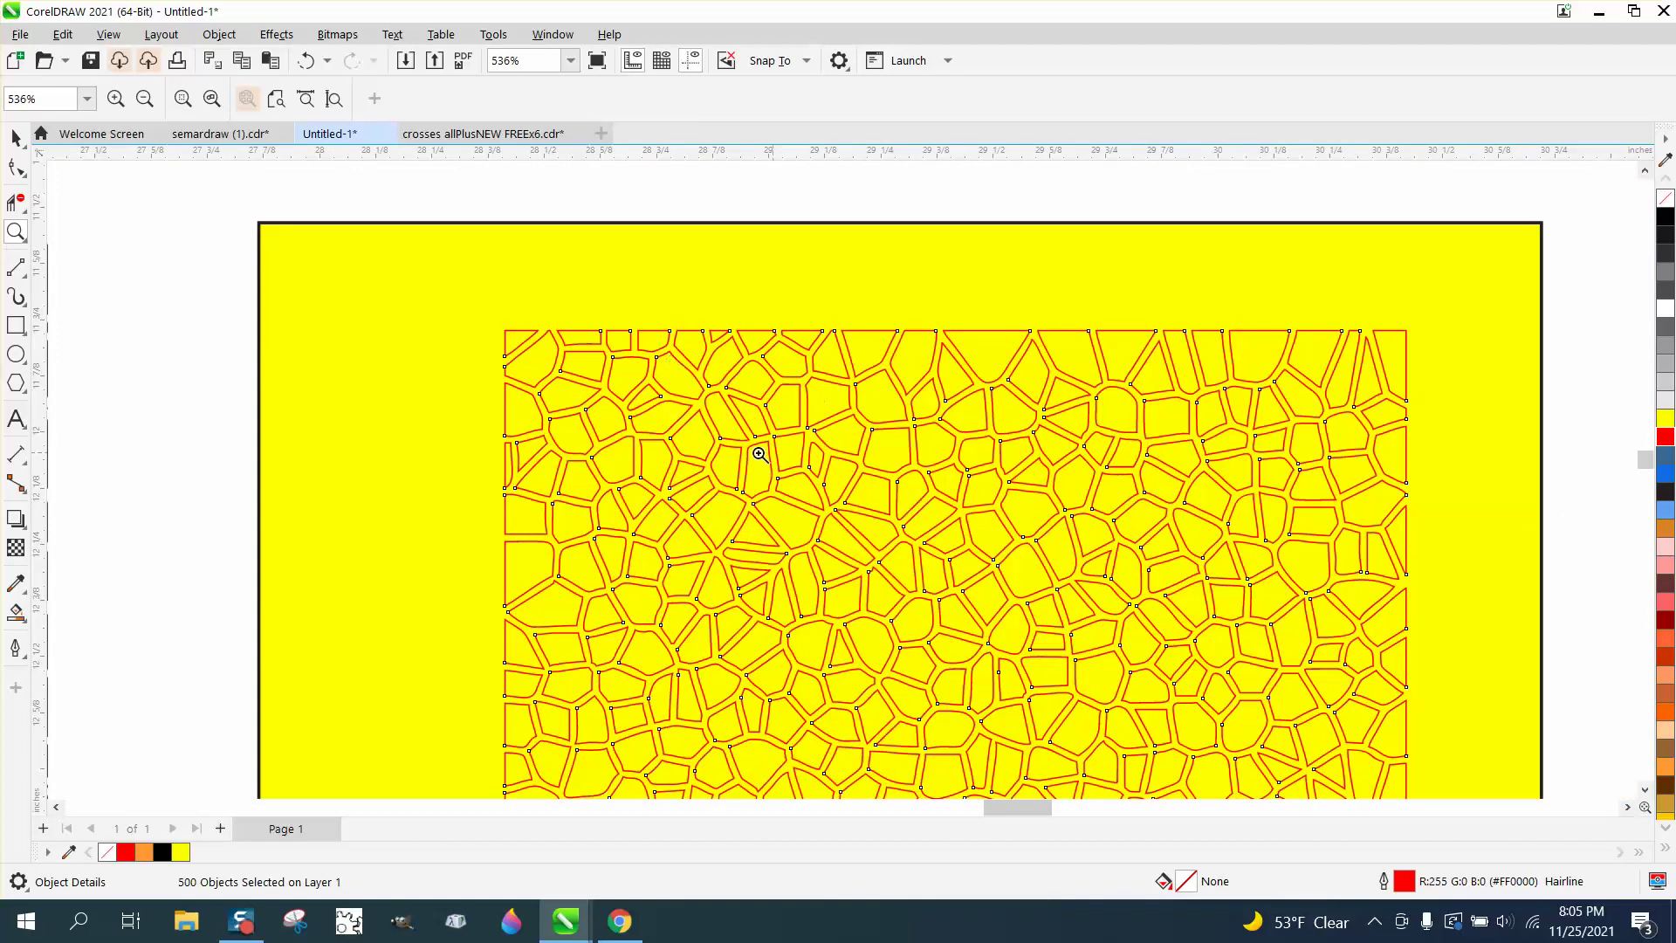
{"action": "scroll", "coordinate": [659, 362], "scroll_direction": "down", "scroll_amount": 4}
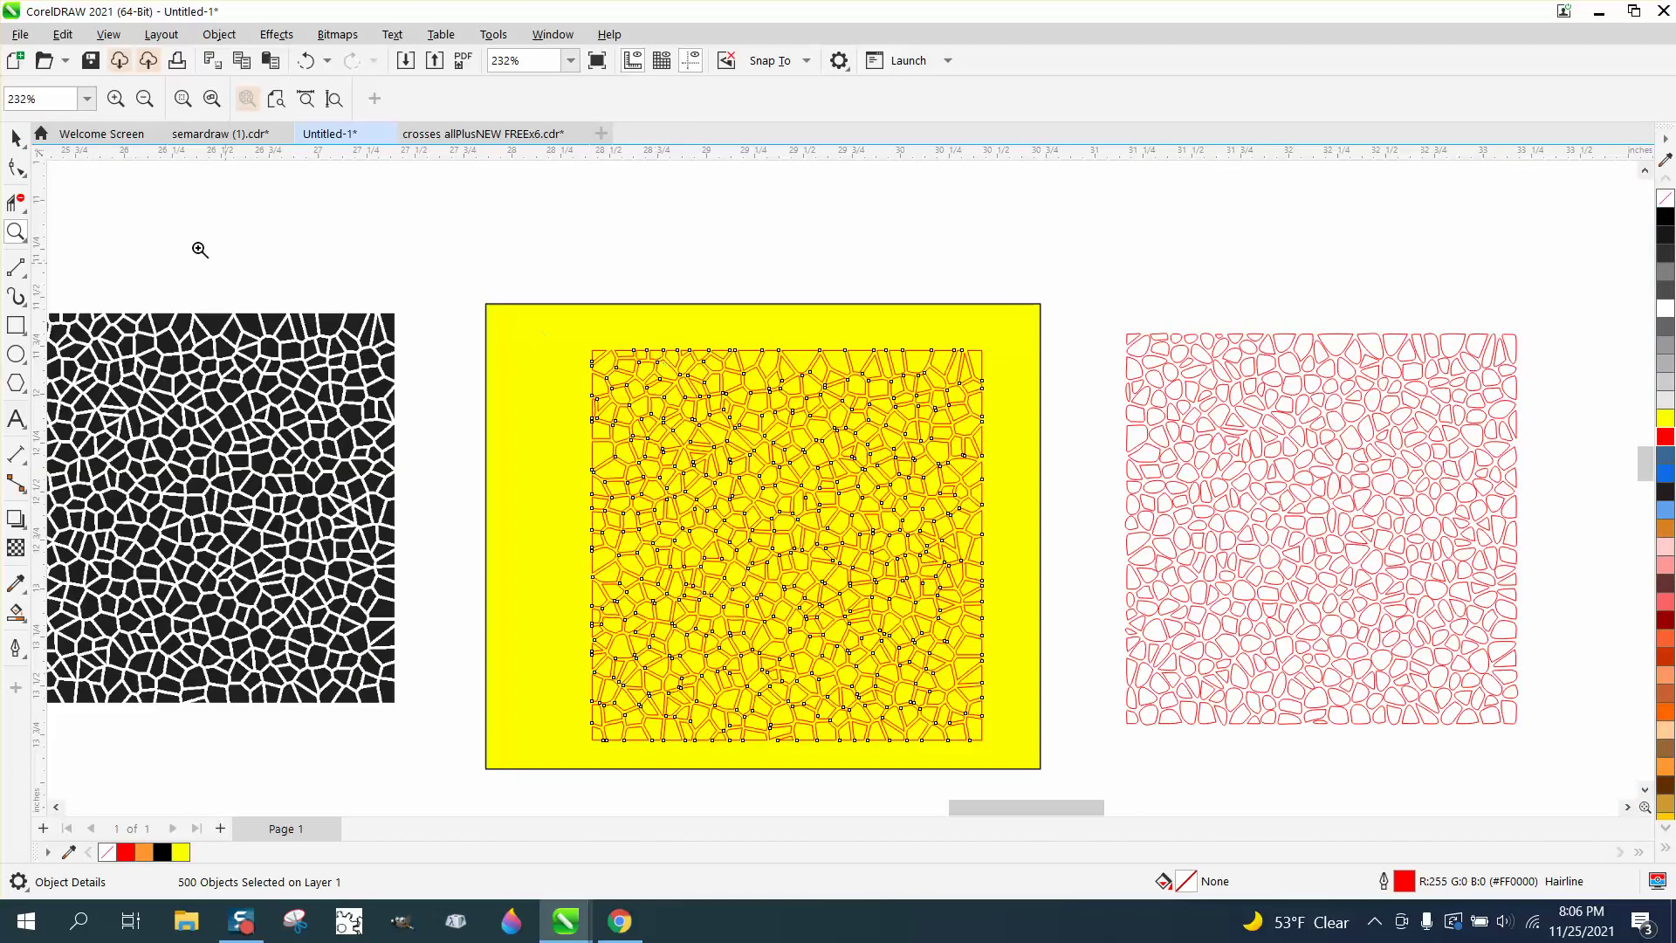
{"action": "left_click", "coordinate": [16, 229]}
{"action": "scroll", "coordinate": [1034, 798], "scroll_direction": "up", "scroll_amount": 1}
{"action": "scroll", "coordinate": [703, 584], "scroll_direction": "down", "scroll_amount": 3}
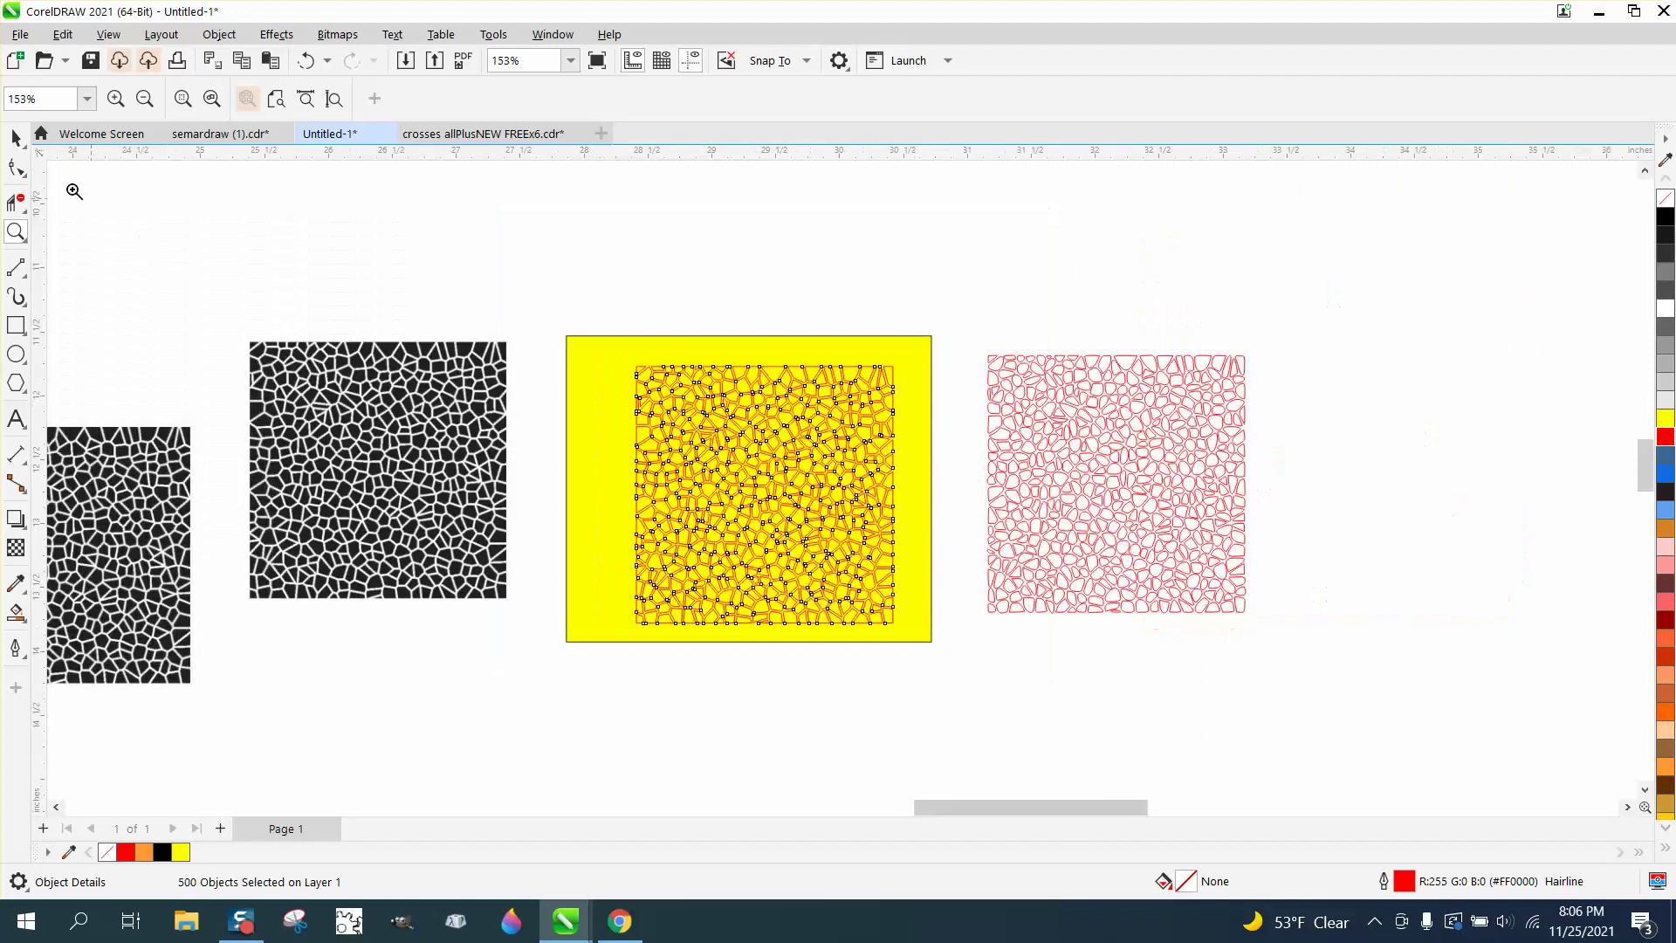
{"action": "left_click", "coordinate": [16, 137]}
{"action": "left_click_drag", "start_coordinate": [590, 319], "coordinate": [733, 586]}
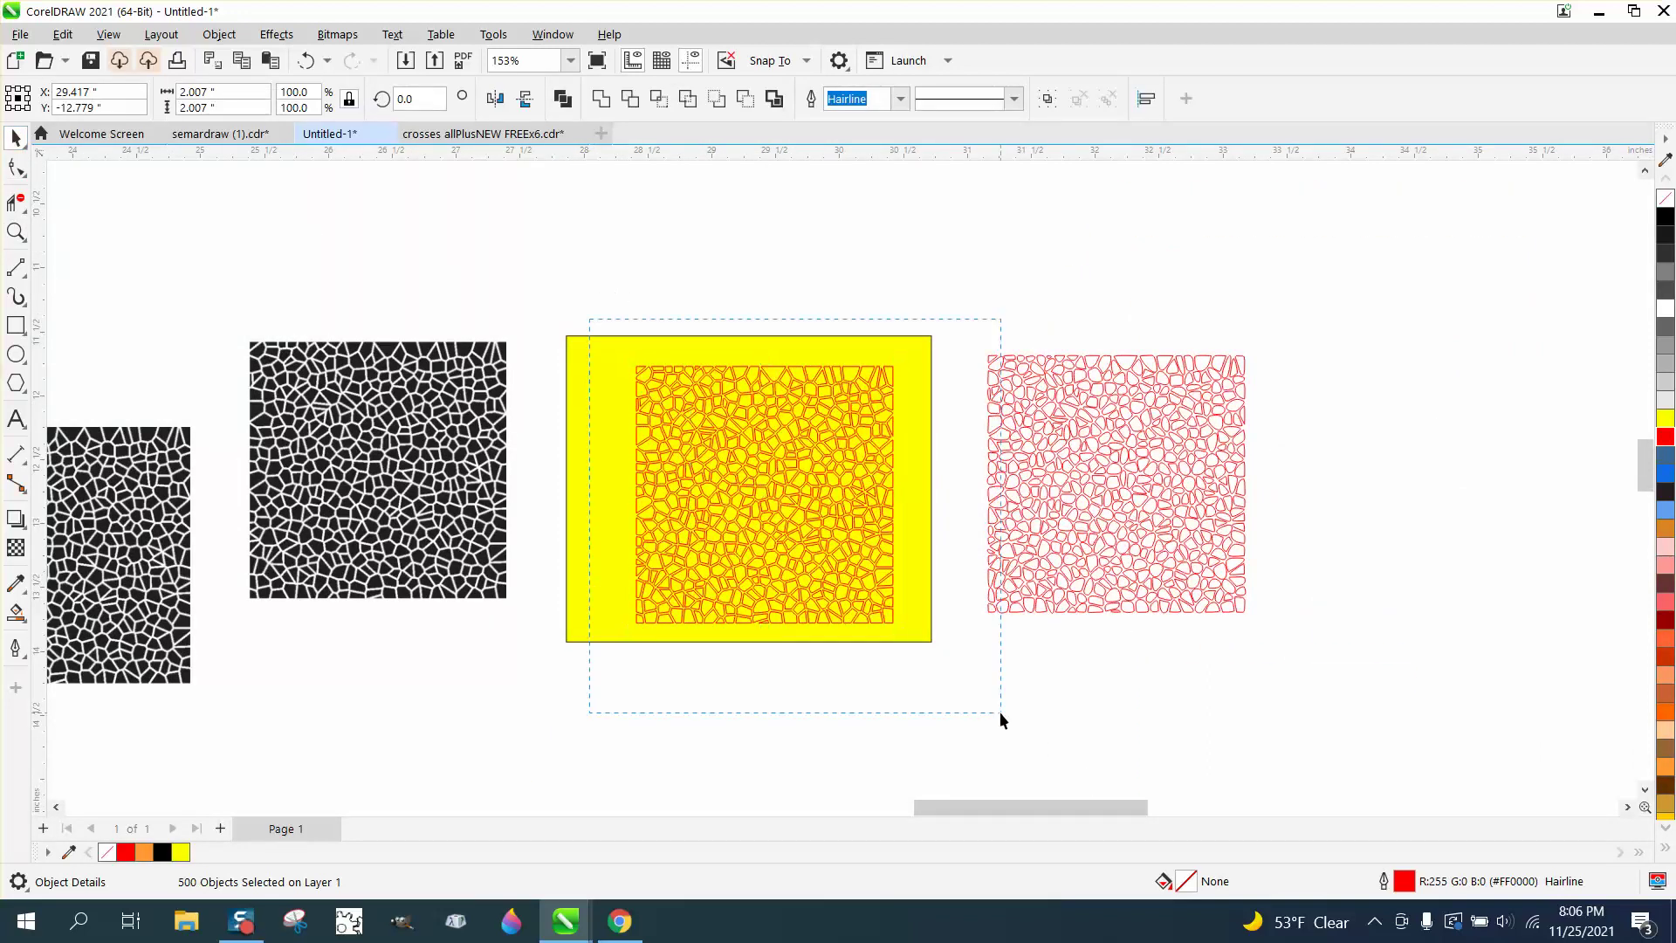
{"action": "left_click_drag", "start_coordinate": [1001, 718], "coordinate": [991, 681]}
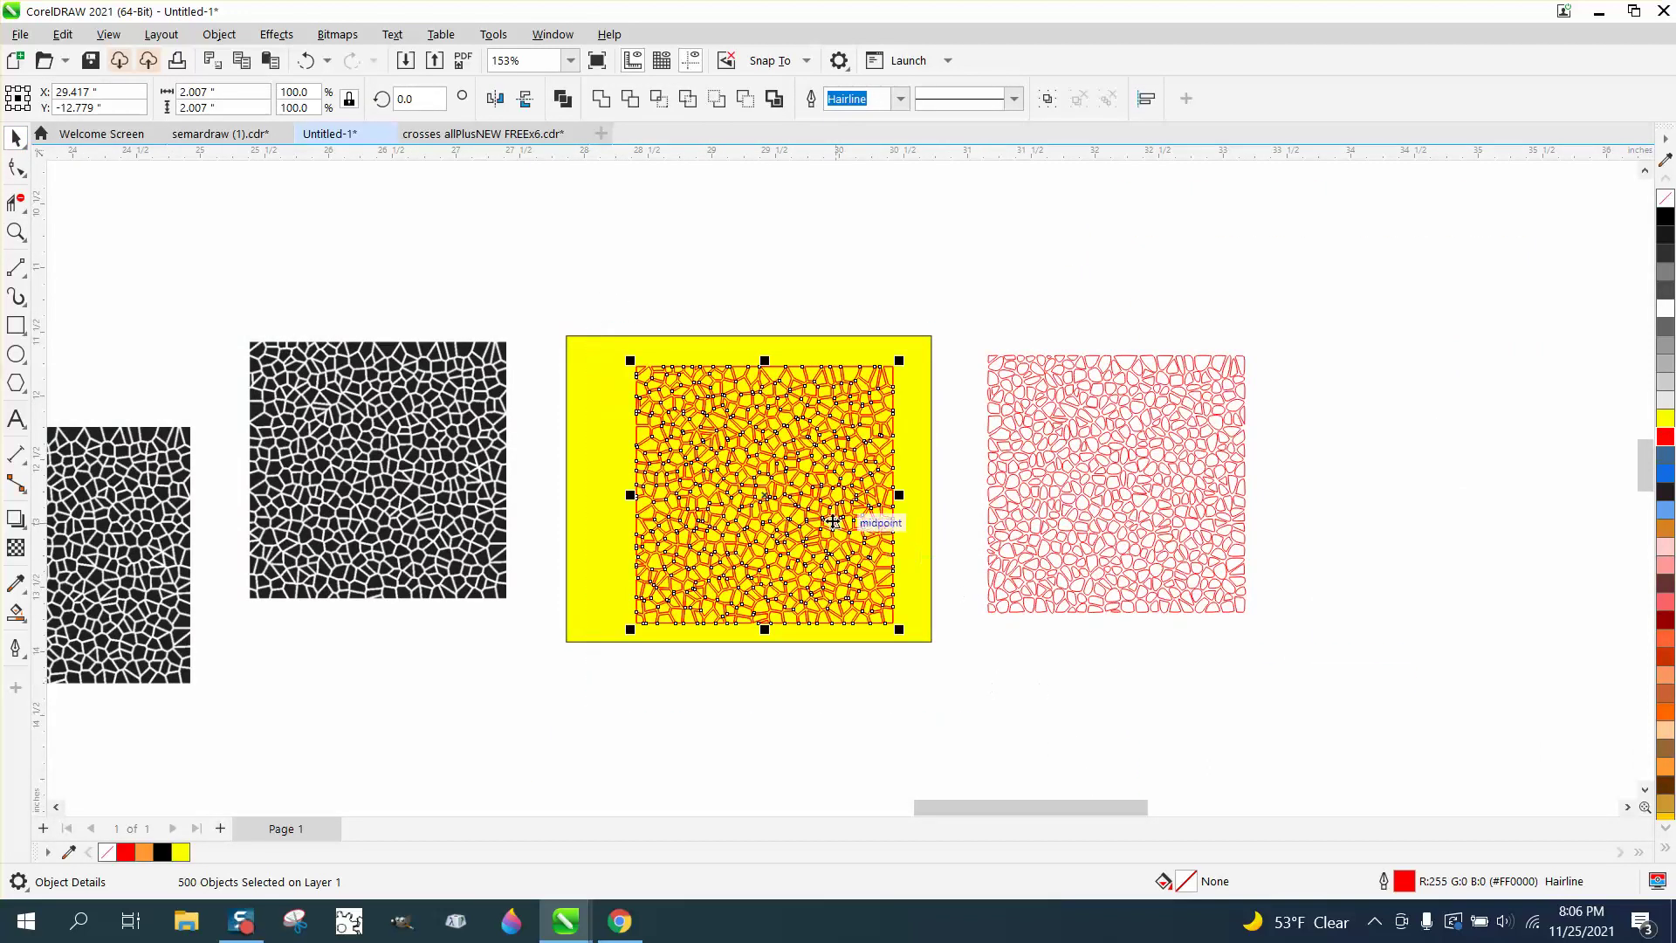
{"action": "left_click_drag", "start_coordinate": [769, 492], "coordinate": [1444, 499]}
Delete the older red pattern and move the new red copy beside the yellow page.
{"action": "left_click", "coordinate": [1123, 404]}
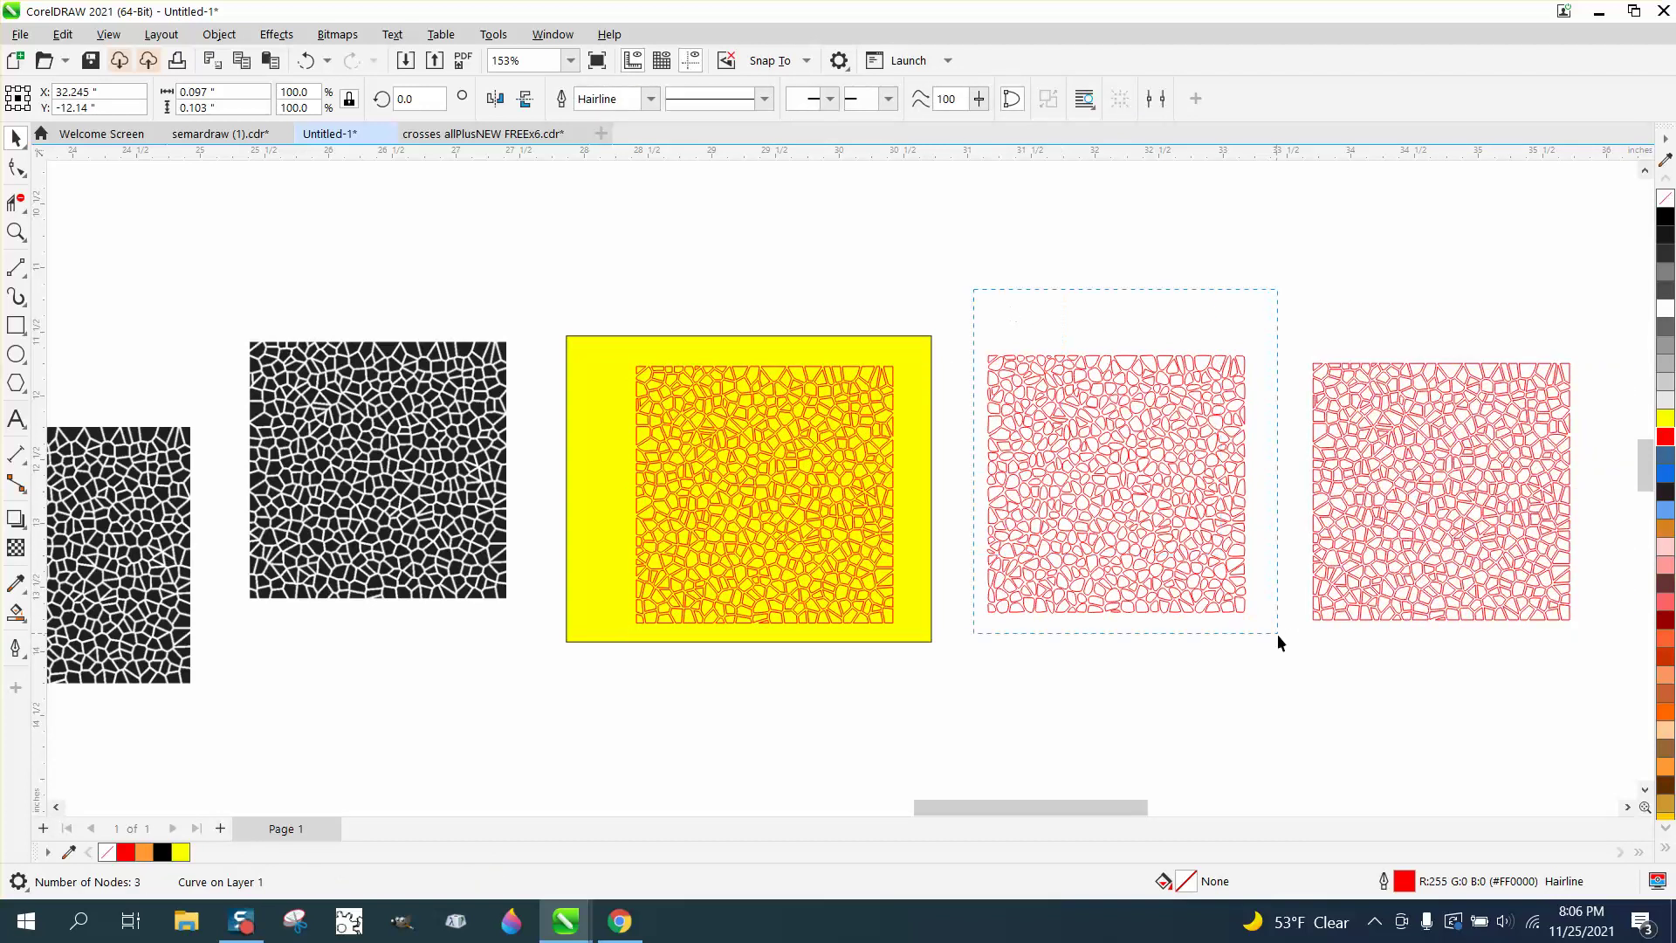
{"action": "left_click_drag", "start_coordinate": [1276, 635], "coordinate": [1278, 635]}
{"action": "key", "text": "Delete"}
{"action": "left_click_drag", "start_coordinate": [1453, 476], "coordinate": [1252, 473]}
{"action": "left_click", "coordinate": [304, 60]}
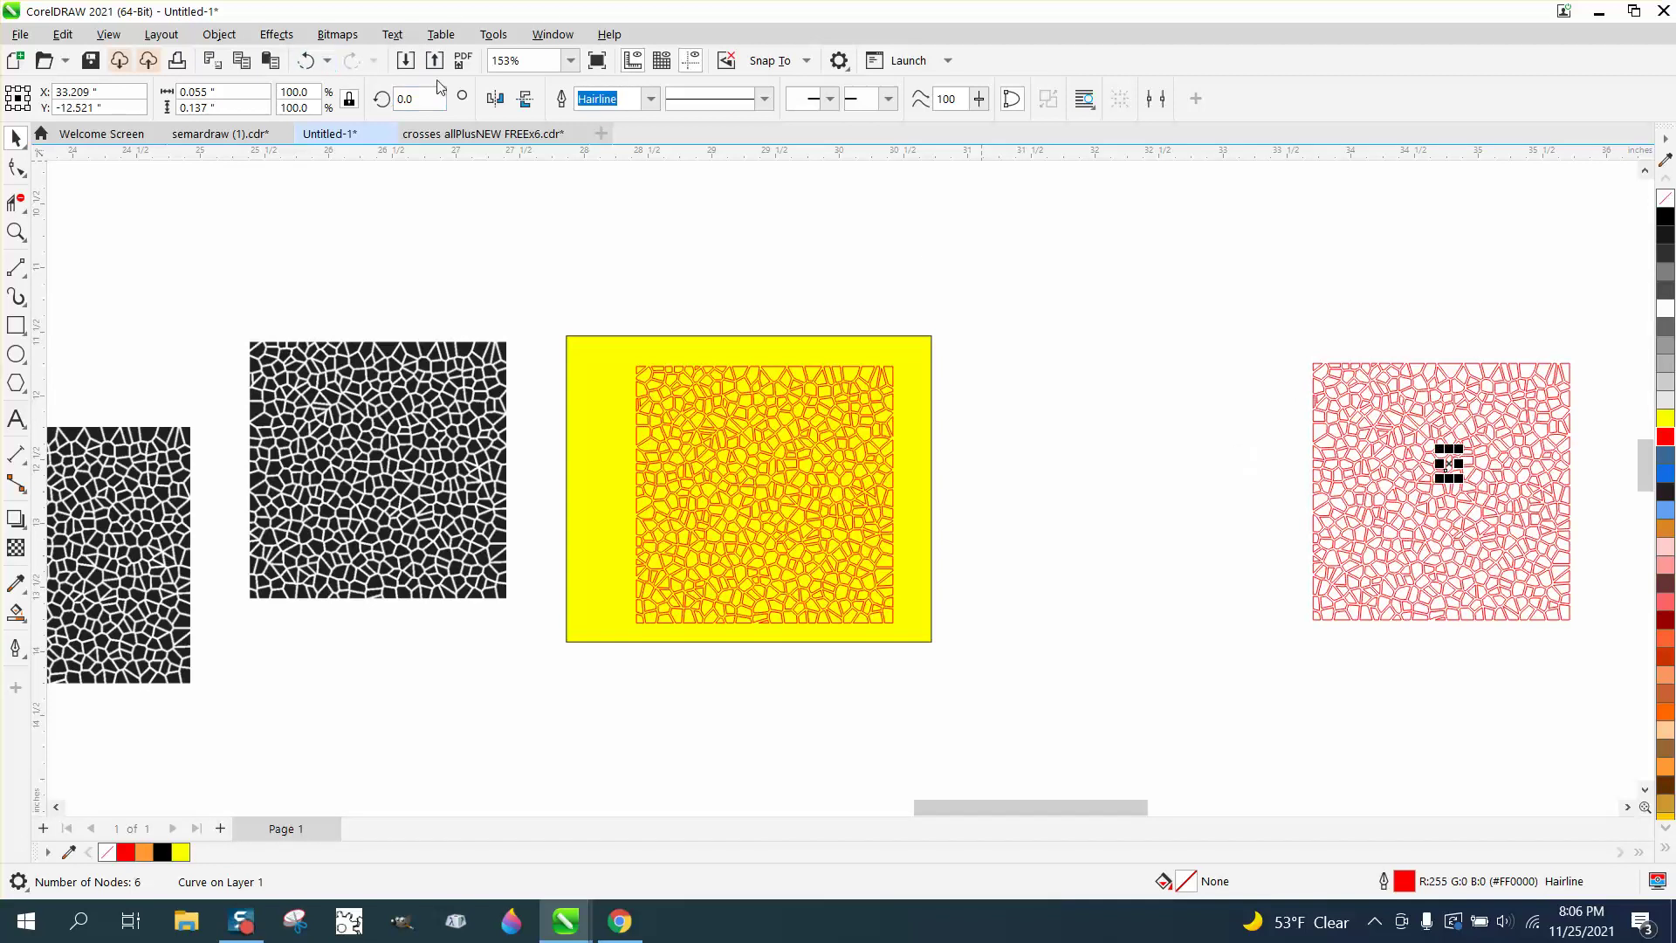
{"action": "left_click_drag", "start_coordinate": [1596, 676], "coordinate": [1597, 676]}
{"action": "left_click_drag", "start_coordinate": [1415, 497], "coordinate": [1094, 493]}
{"action": "left_click_drag", "start_coordinate": [909, 473], "coordinate": [909, 473]}
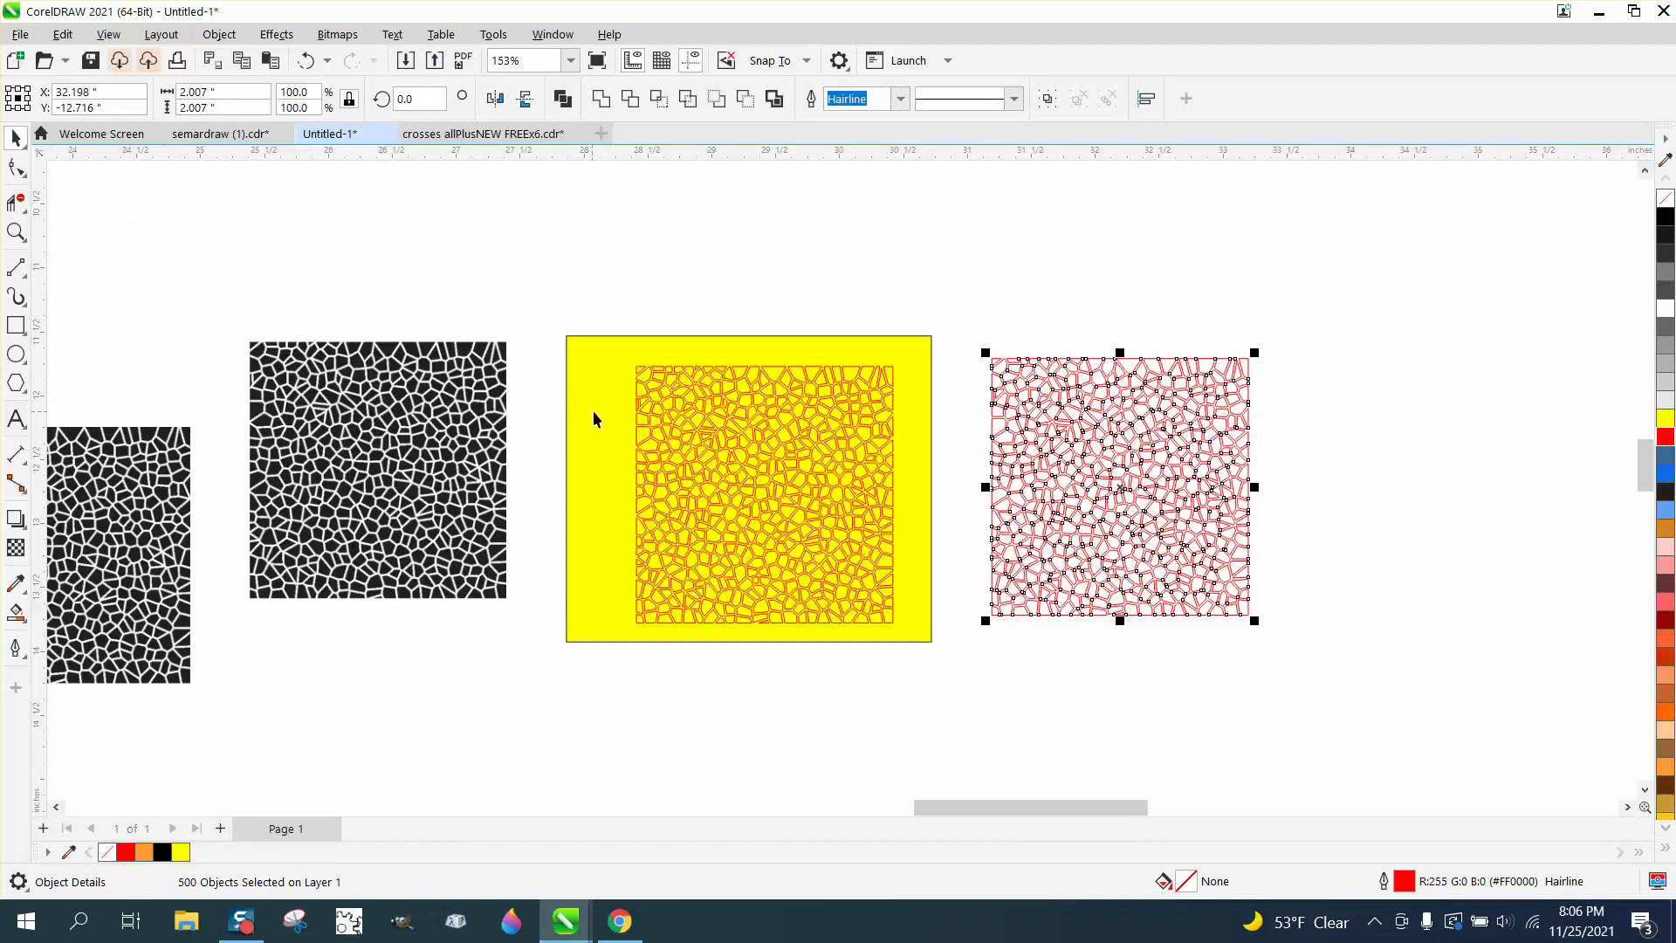
{"action": "left_click", "coordinate": [670, 436]}
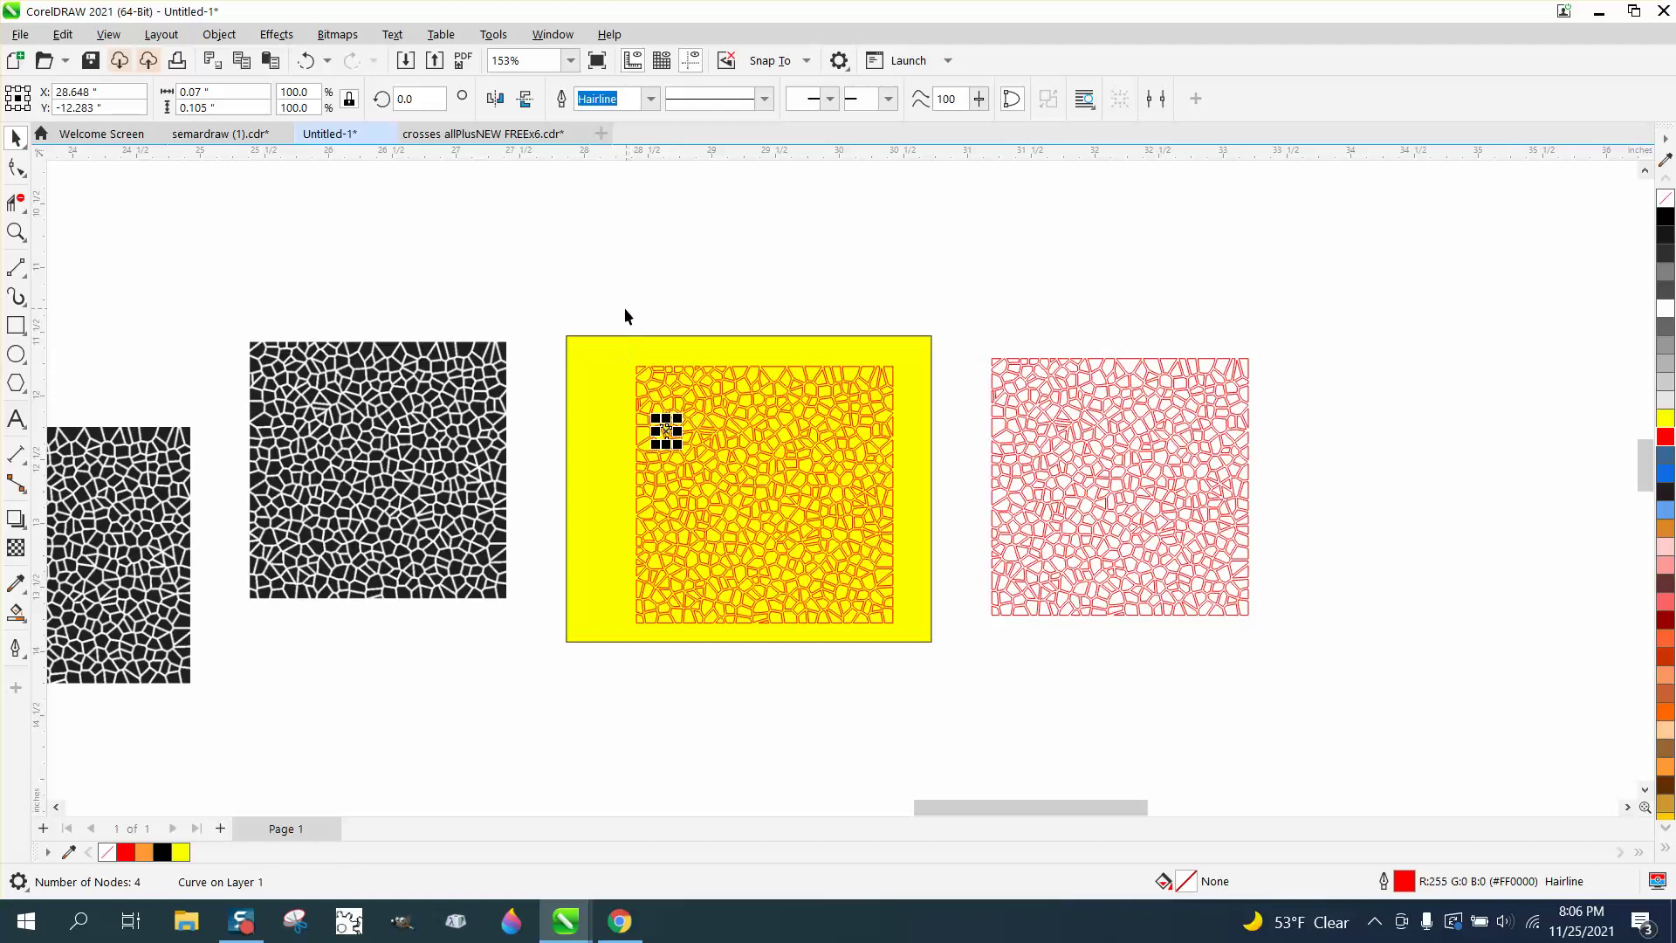
{"action": "left_click_drag", "start_coordinate": [864, 653], "coordinate": [909, 663]}
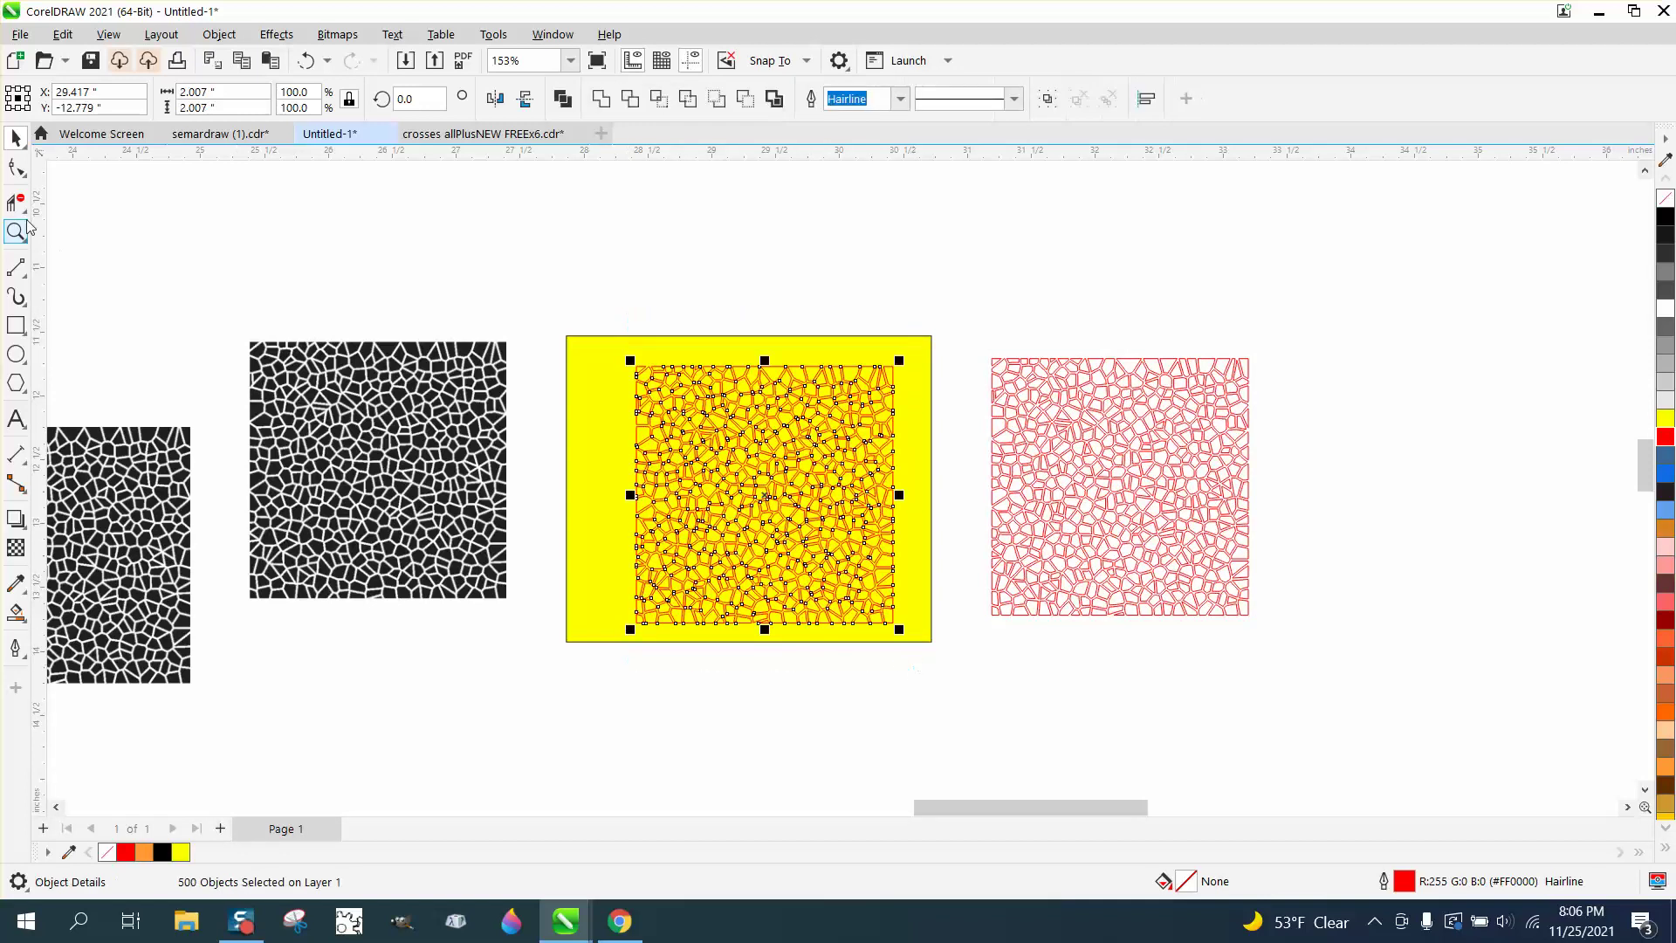
Group the 500 selected cells with Object > Group > Group.
{"action": "left_click", "coordinate": [219, 34]}
{"action": "mouse_move", "coordinate": [290, 385]}
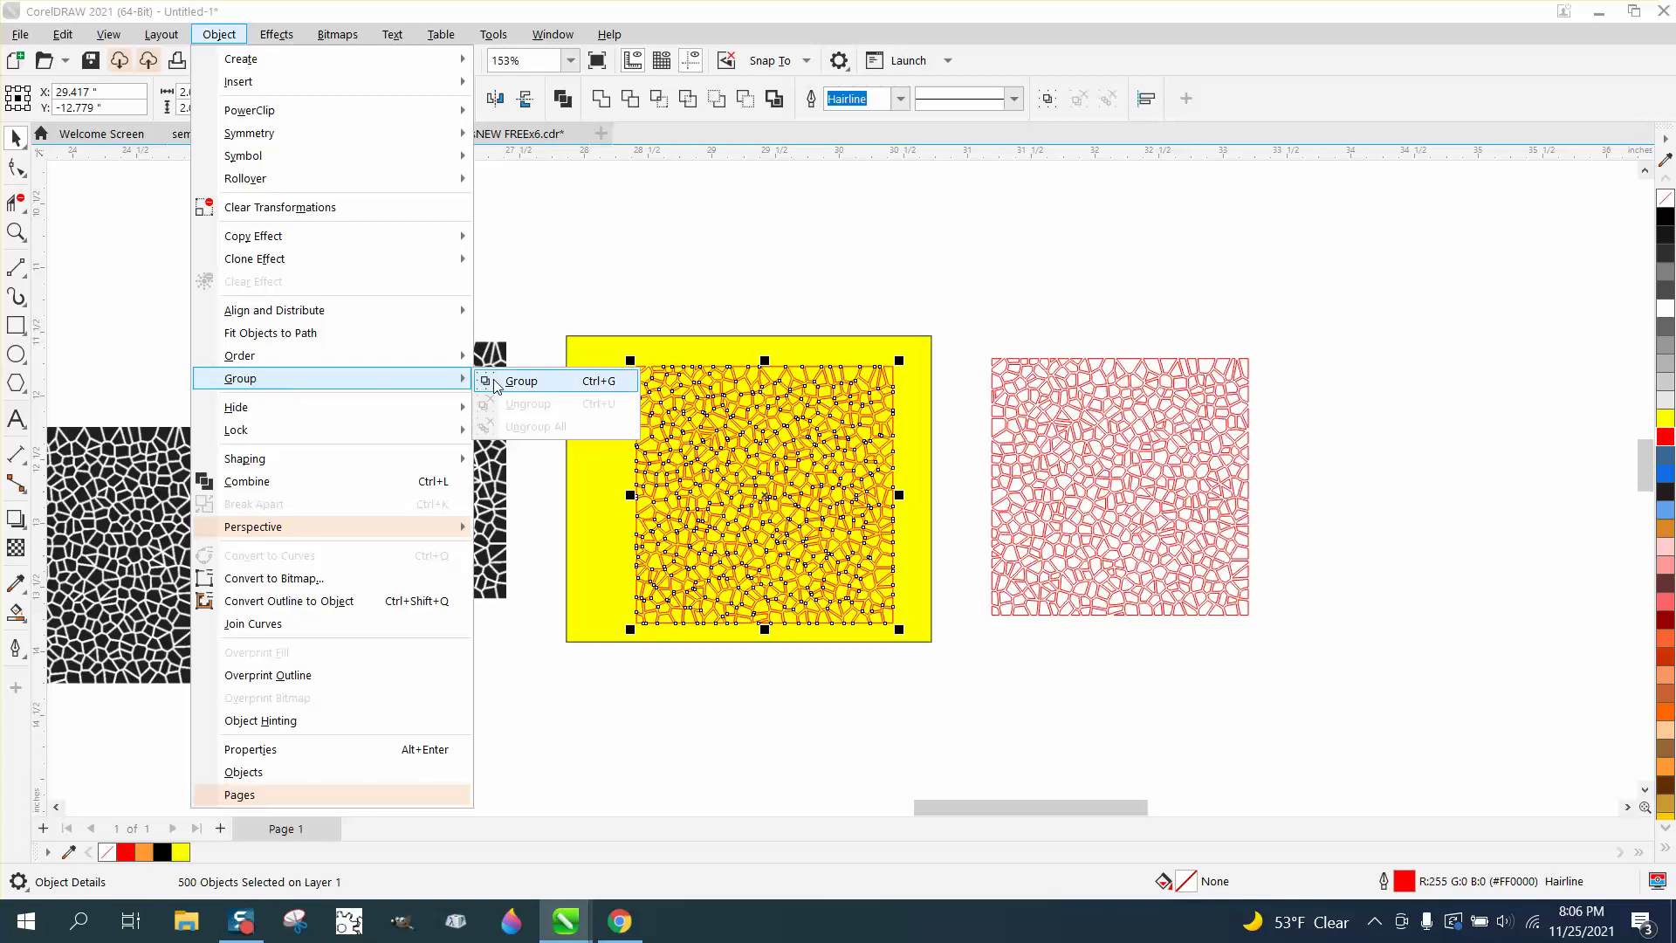
{"action": "left_click", "coordinate": [493, 378]}
Set the Smooth tool brush size to 4.0 inches and select the red cell pattern.
{"action": "left_click", "coordinate": [26, 178]}
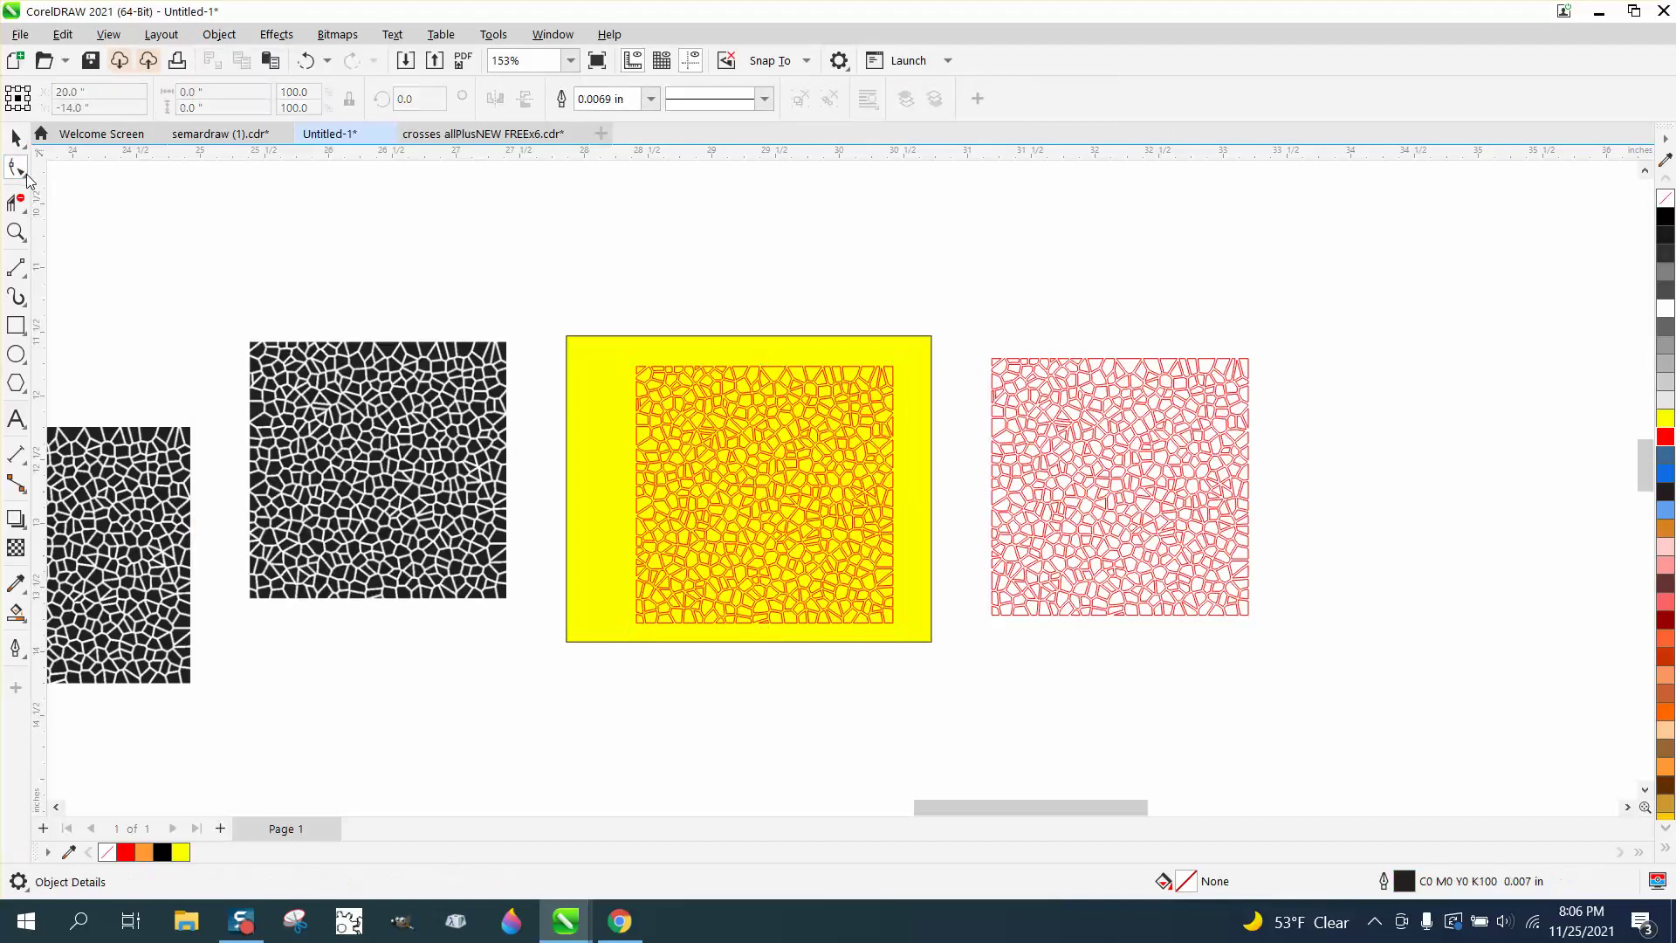
{"action": "left_click", "coordinate": [93, 202]}
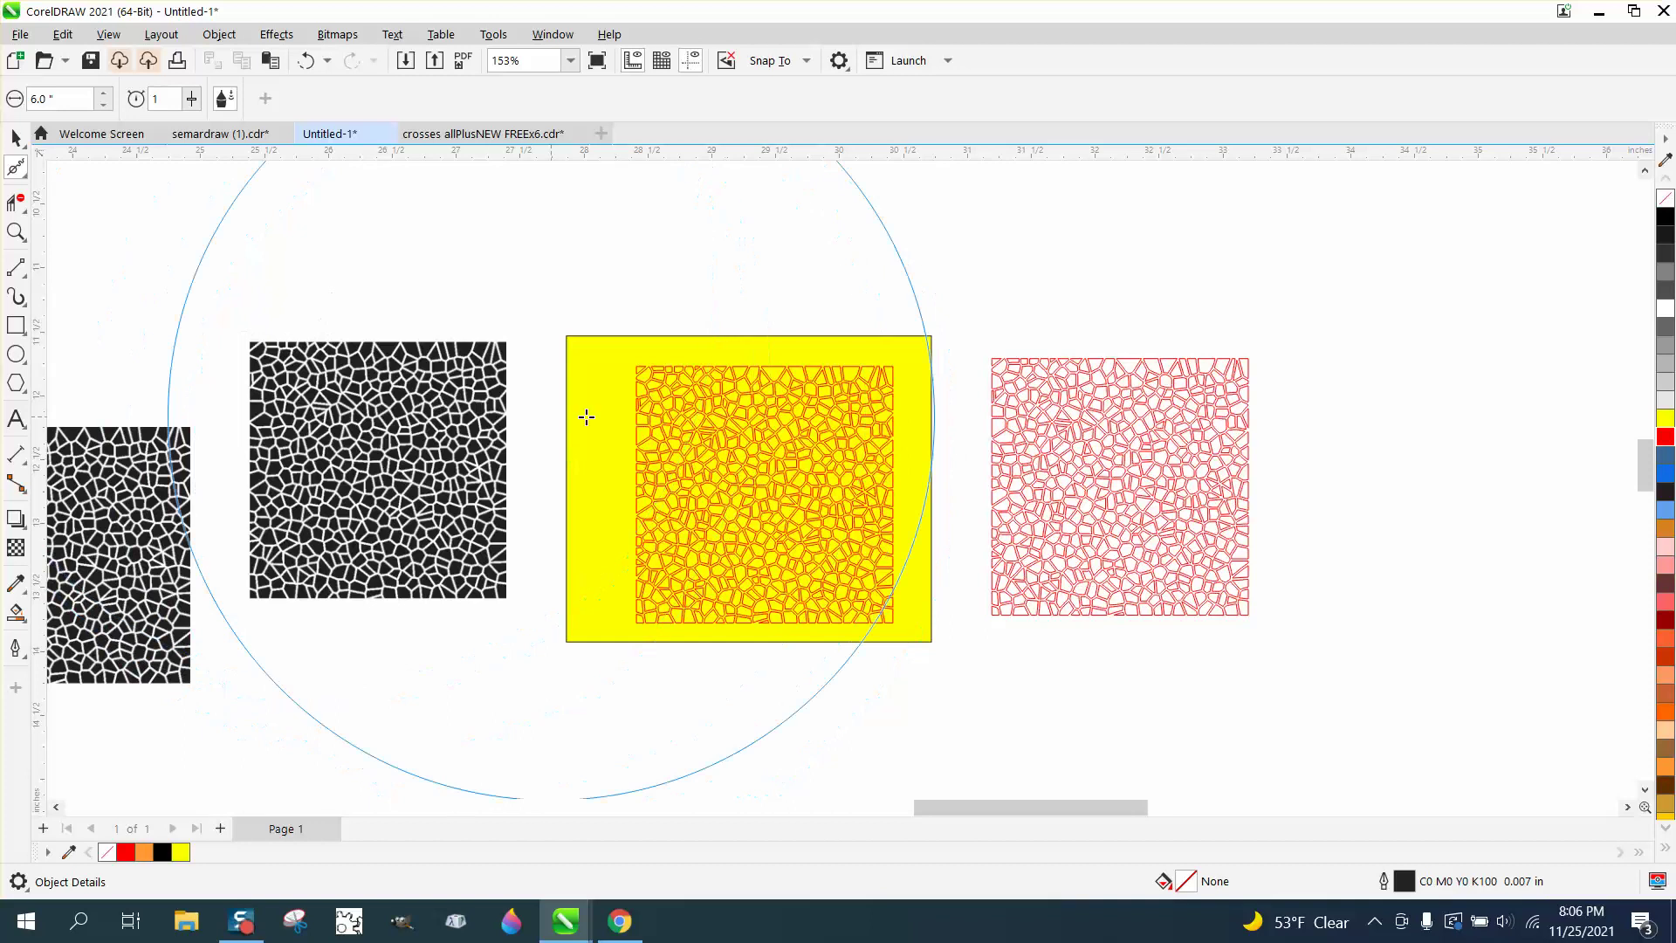
{"action": "left_click", "coordinate": [63, 98]}
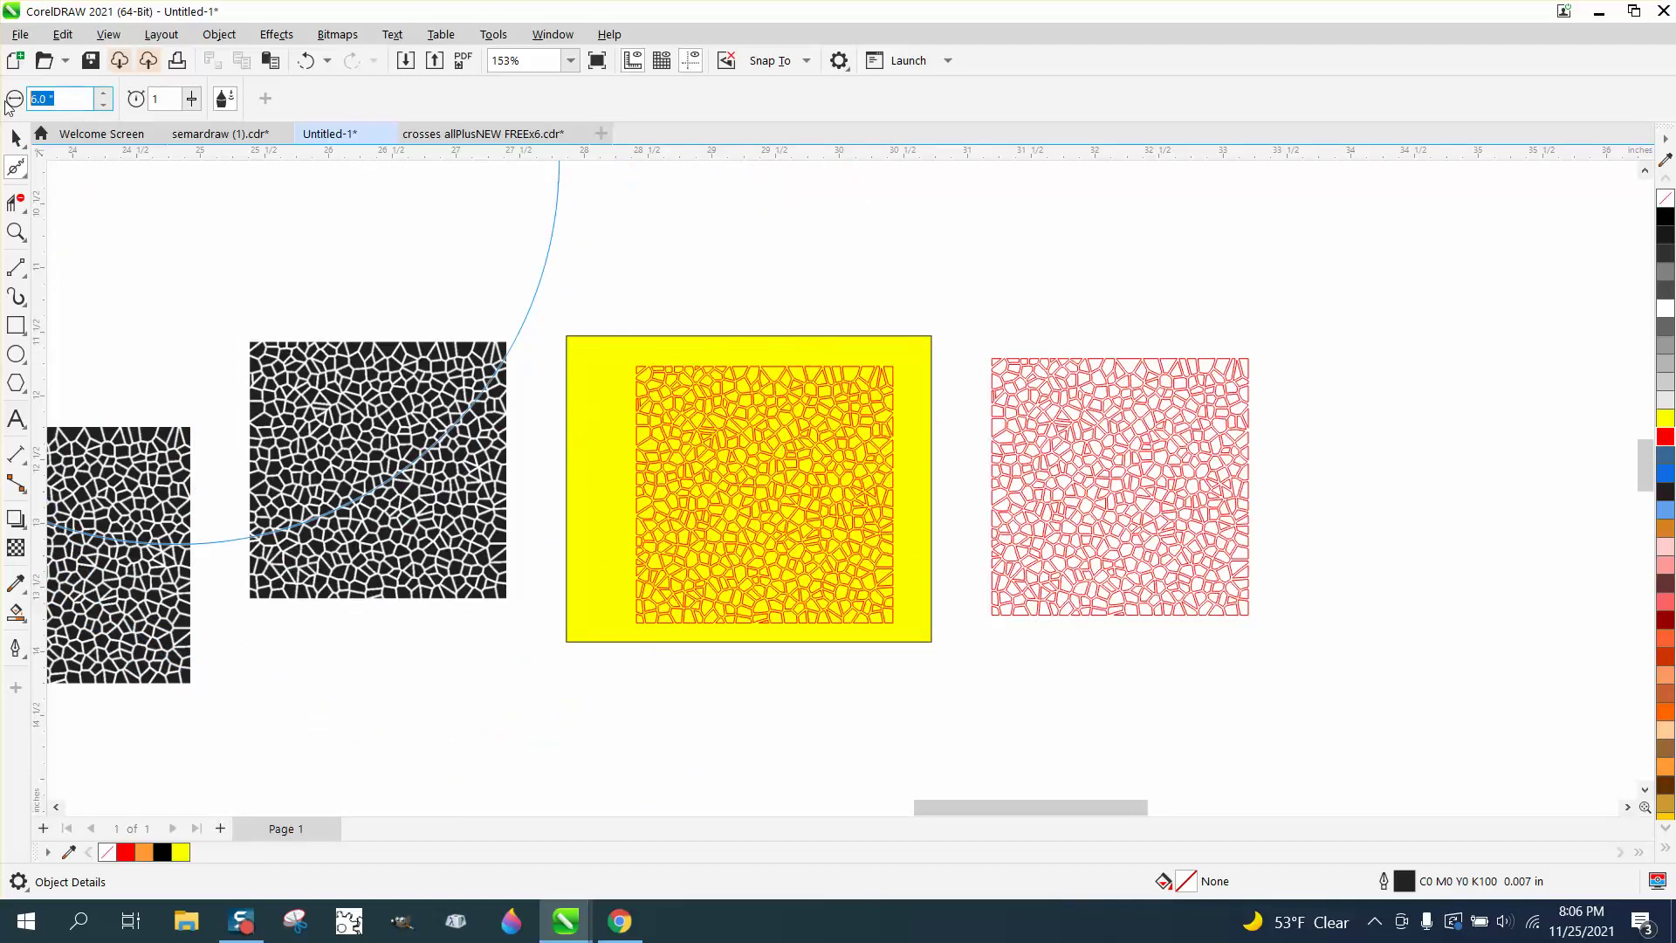
{"action": "type", "text": "4"}
{"action": "key", "text": "Return"}
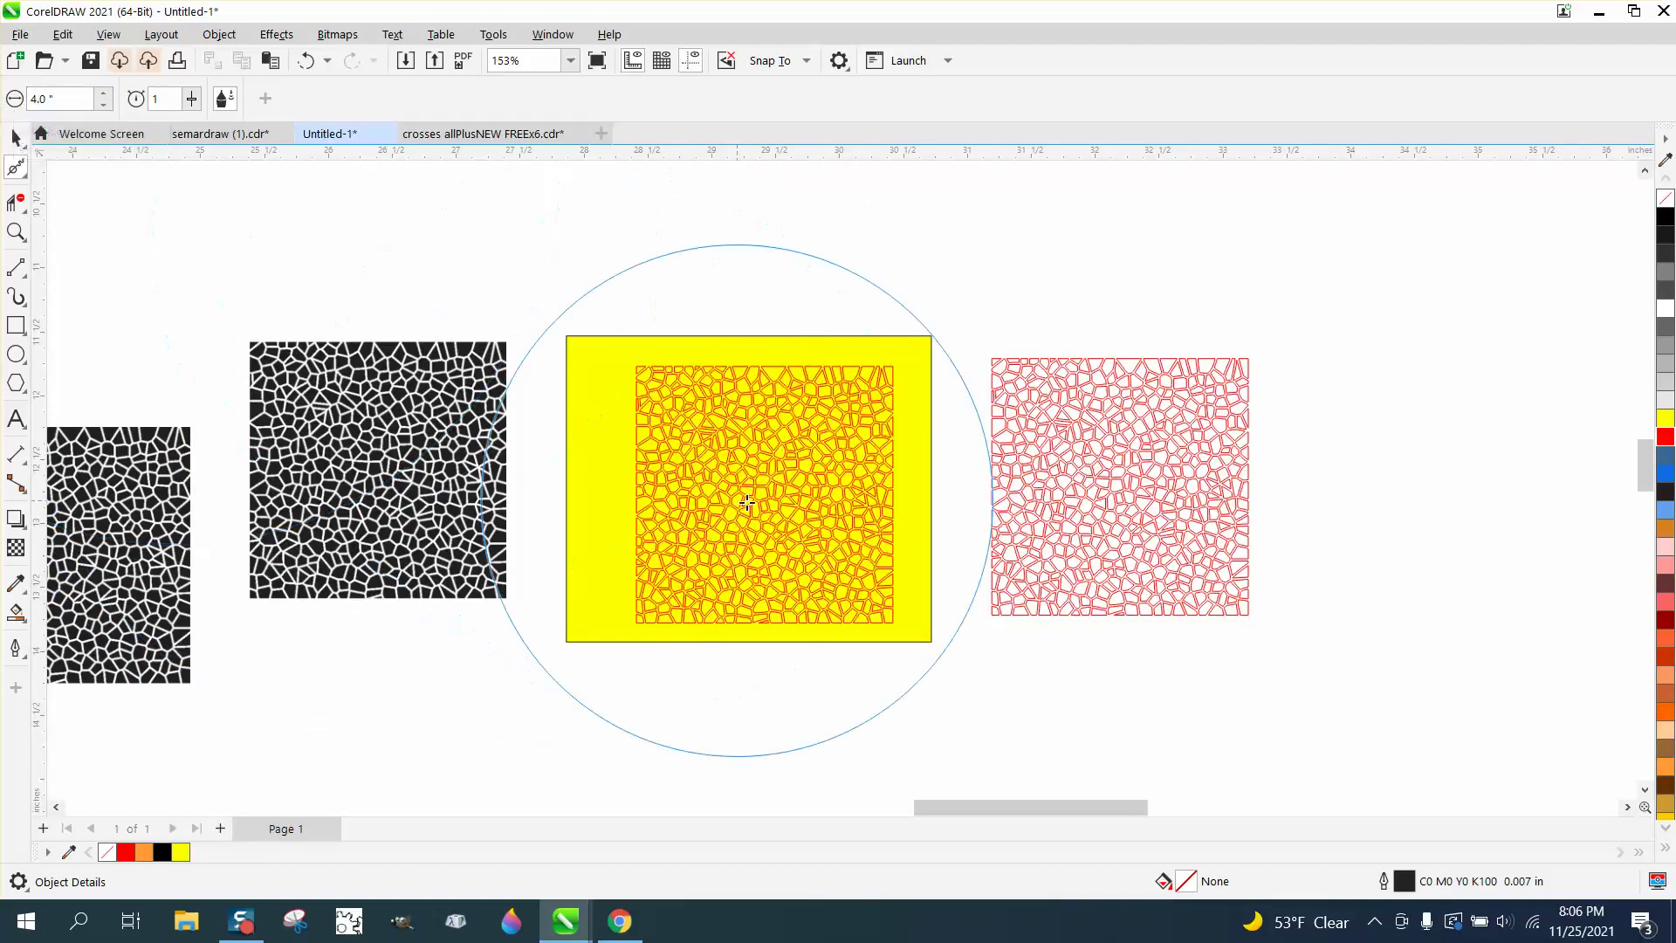
{"action": "left_click", "coordinate": [766, 479]}
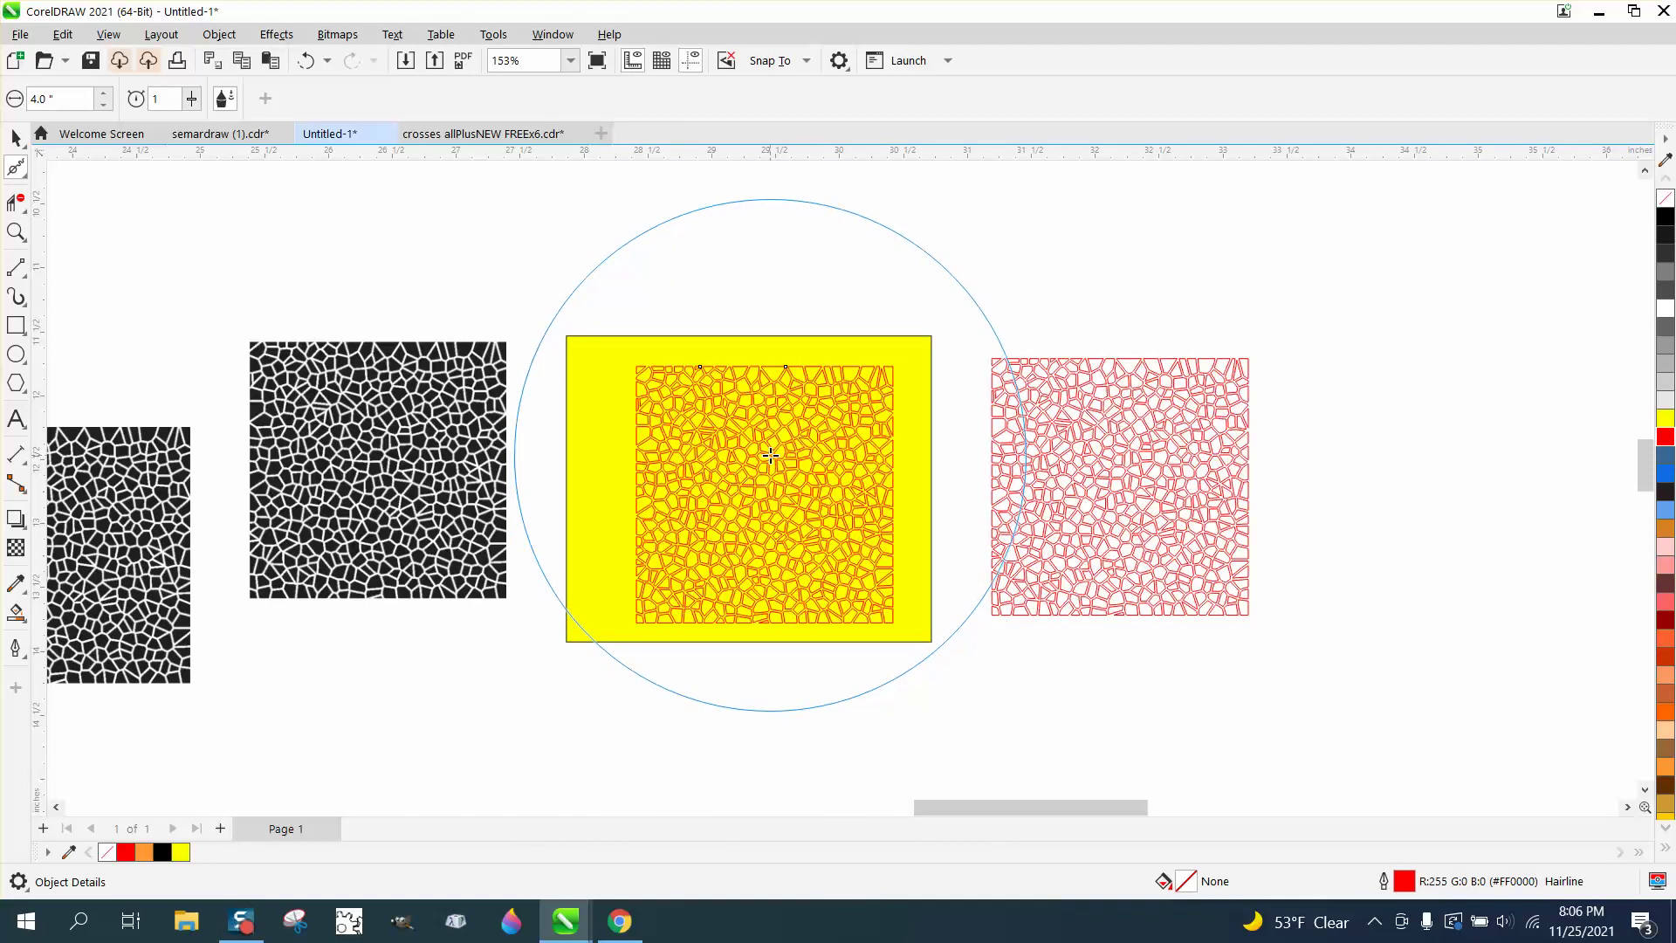
{"action": "left_click", "coordinate": [15, 232]}
Brush the Smooth tool across the red cell group to round its corners, then zoom in to check.
{"action": "left_click_drag", "start_coordinate": [591, 307], "coordinate": [1041, 775]}
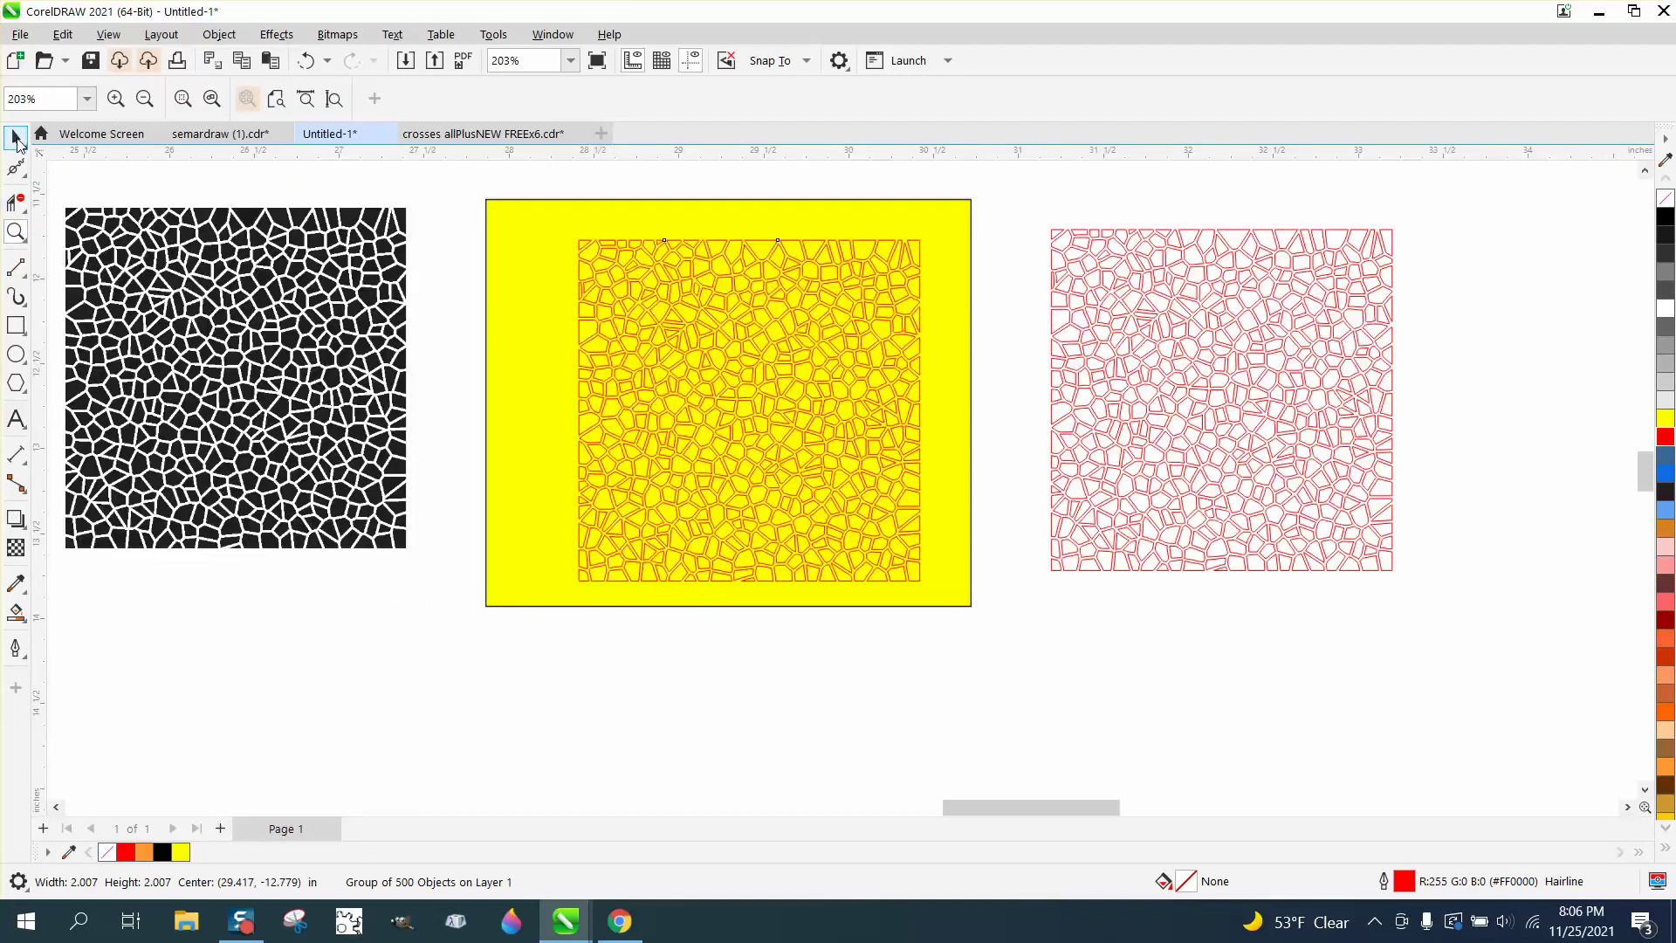
{"action": "left_click", "coordinate": [16, 138]}
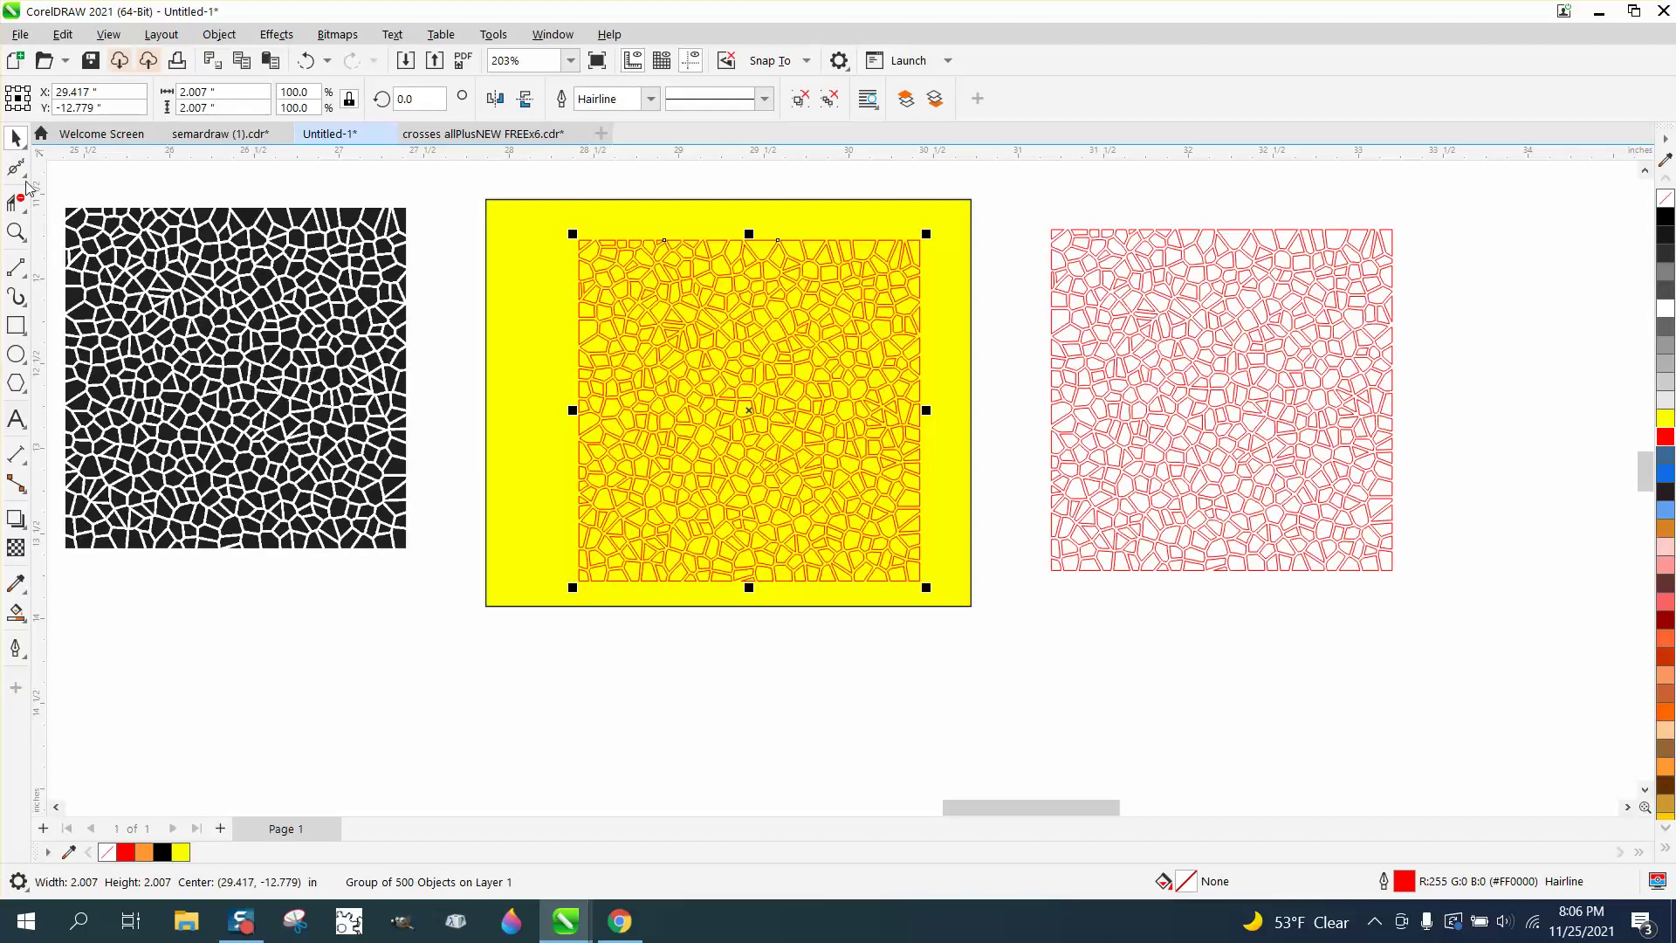
{"action": "left_click", "coordinate": [32, 177]}
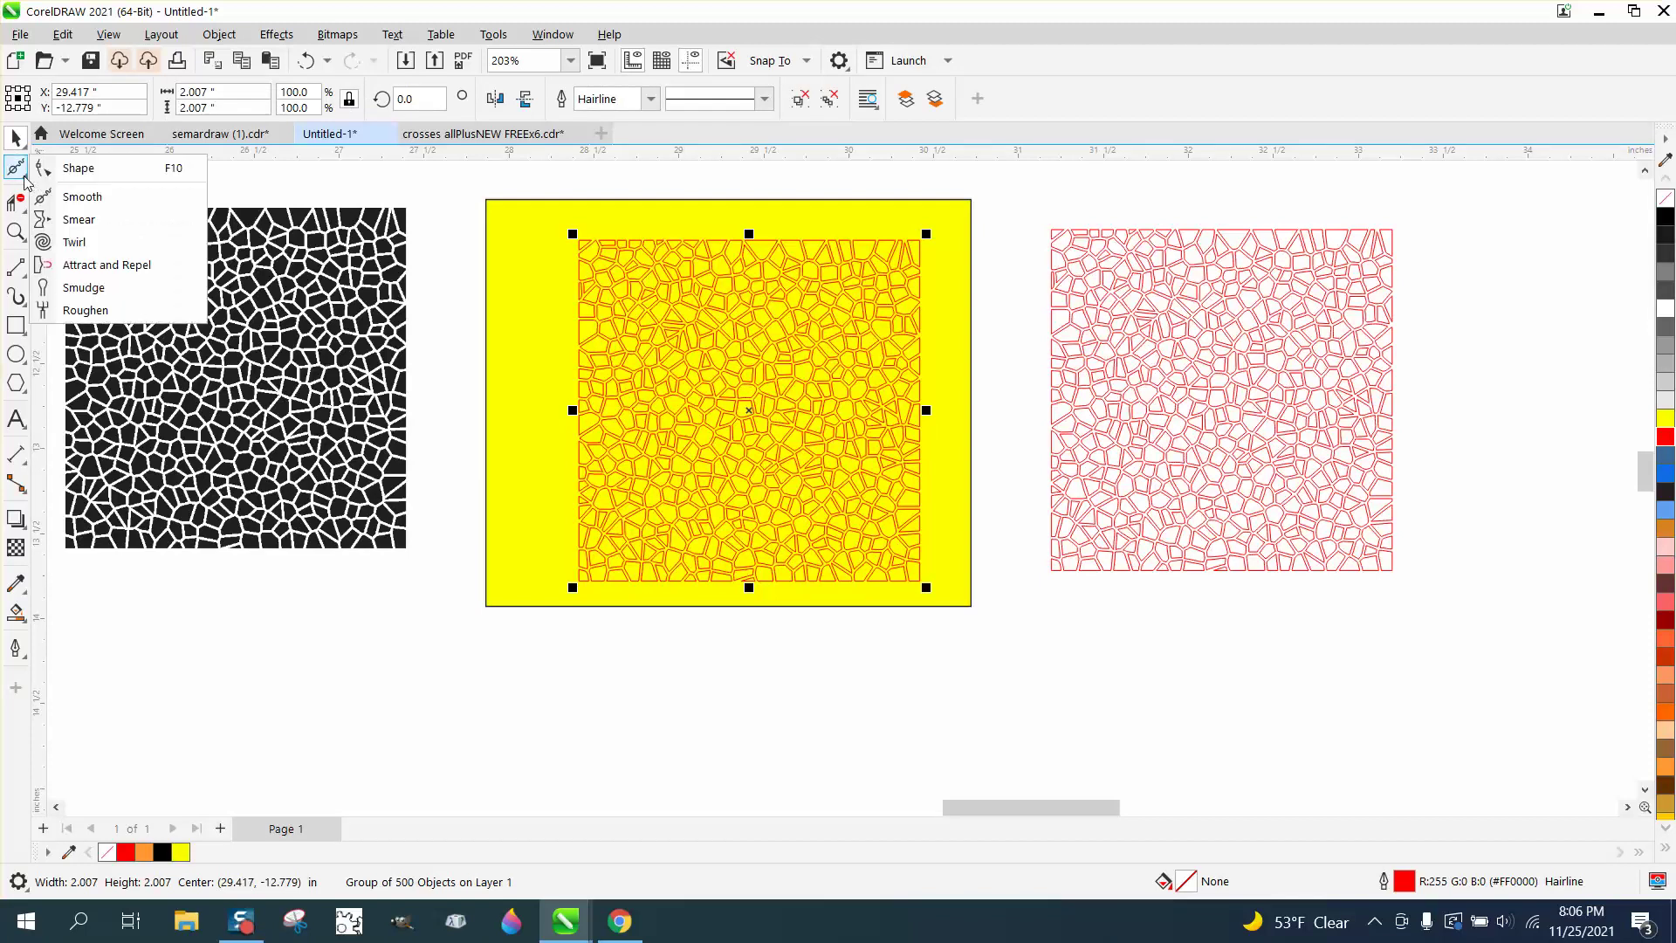
{"action": "left_click", "coordinate": [79, 197]}
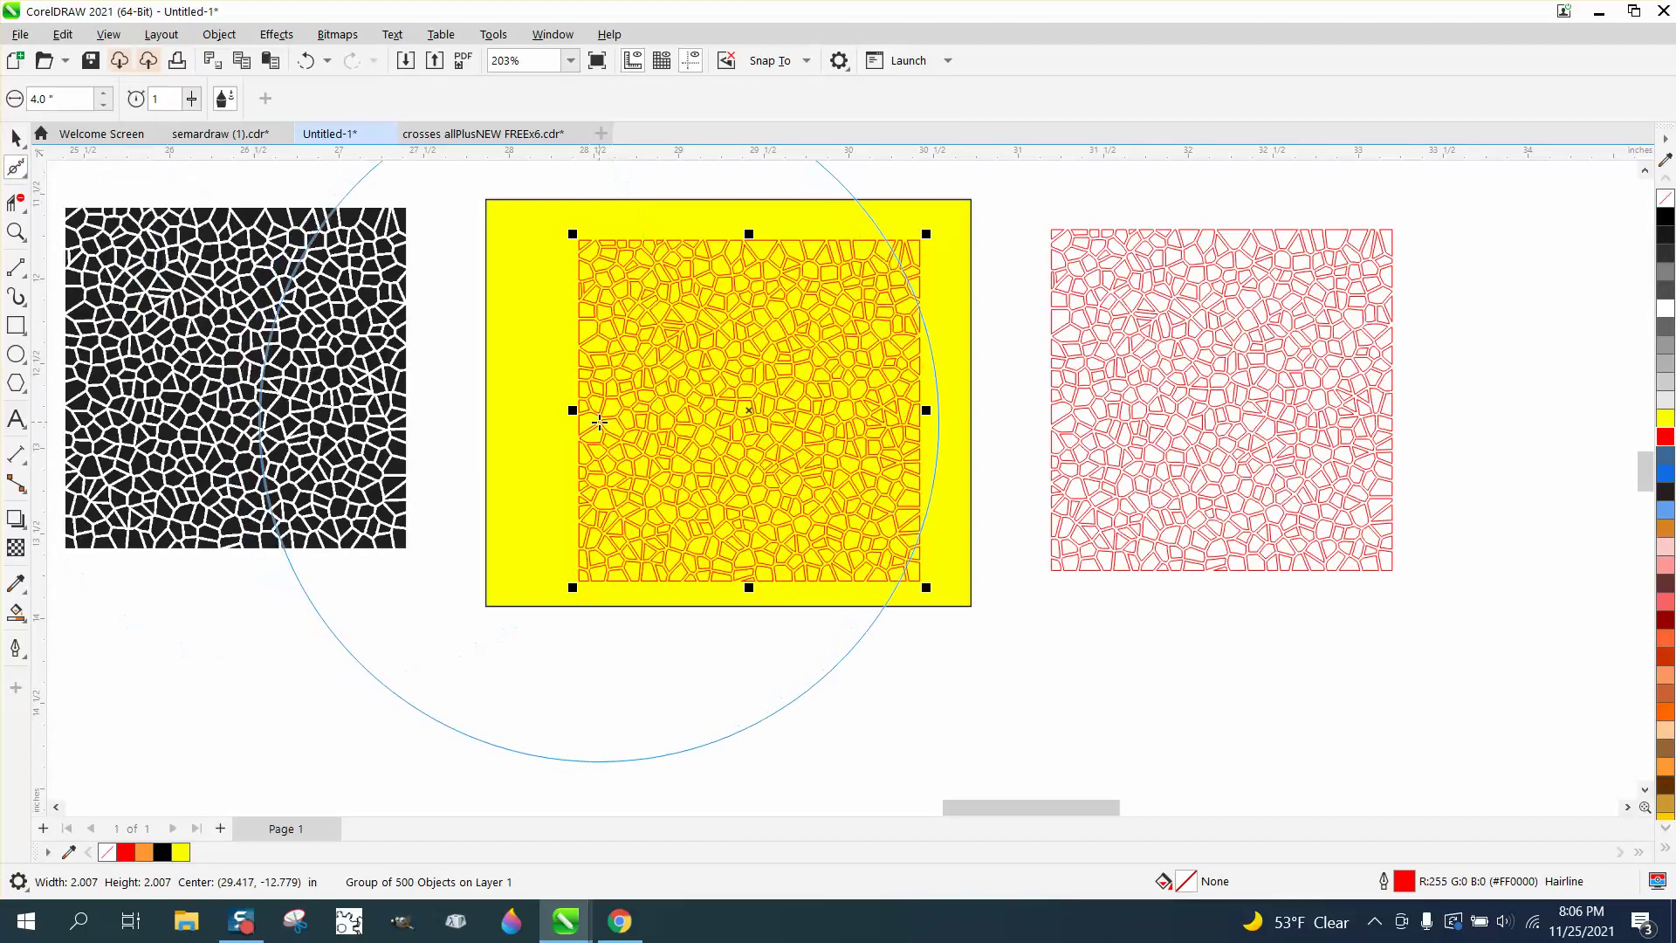
{"action": "left_click_drag", "start_coordinate": [598, 420], "coordinate": [746, 408]}
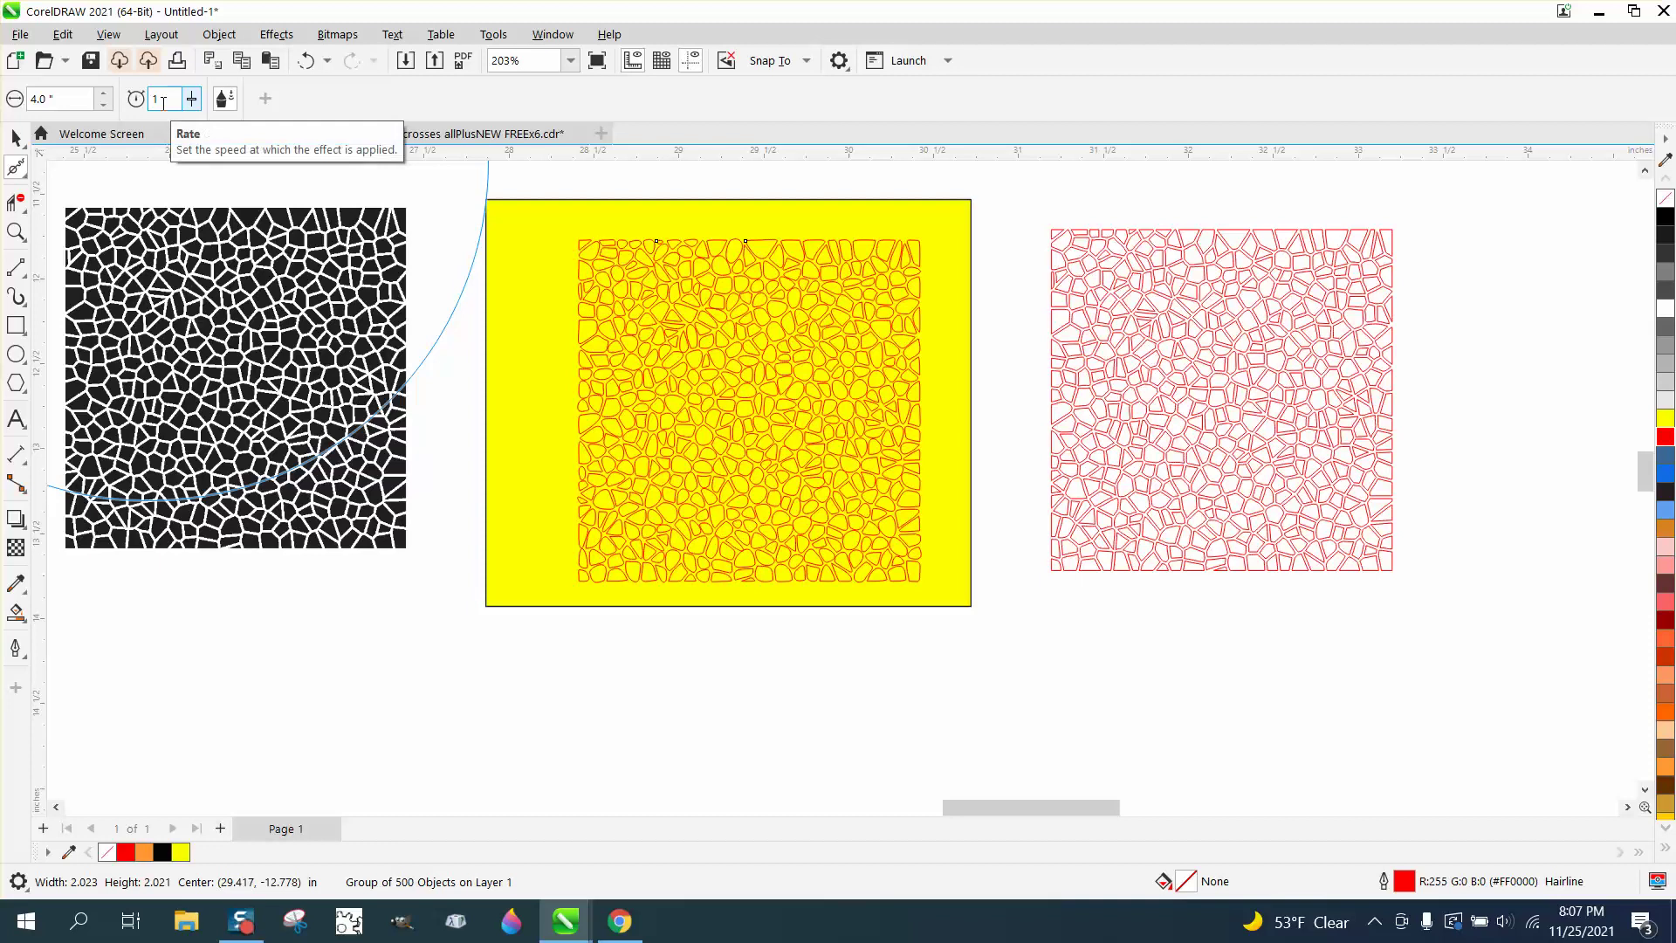
{"action": "left_click", "coordinate": [16, 231]}
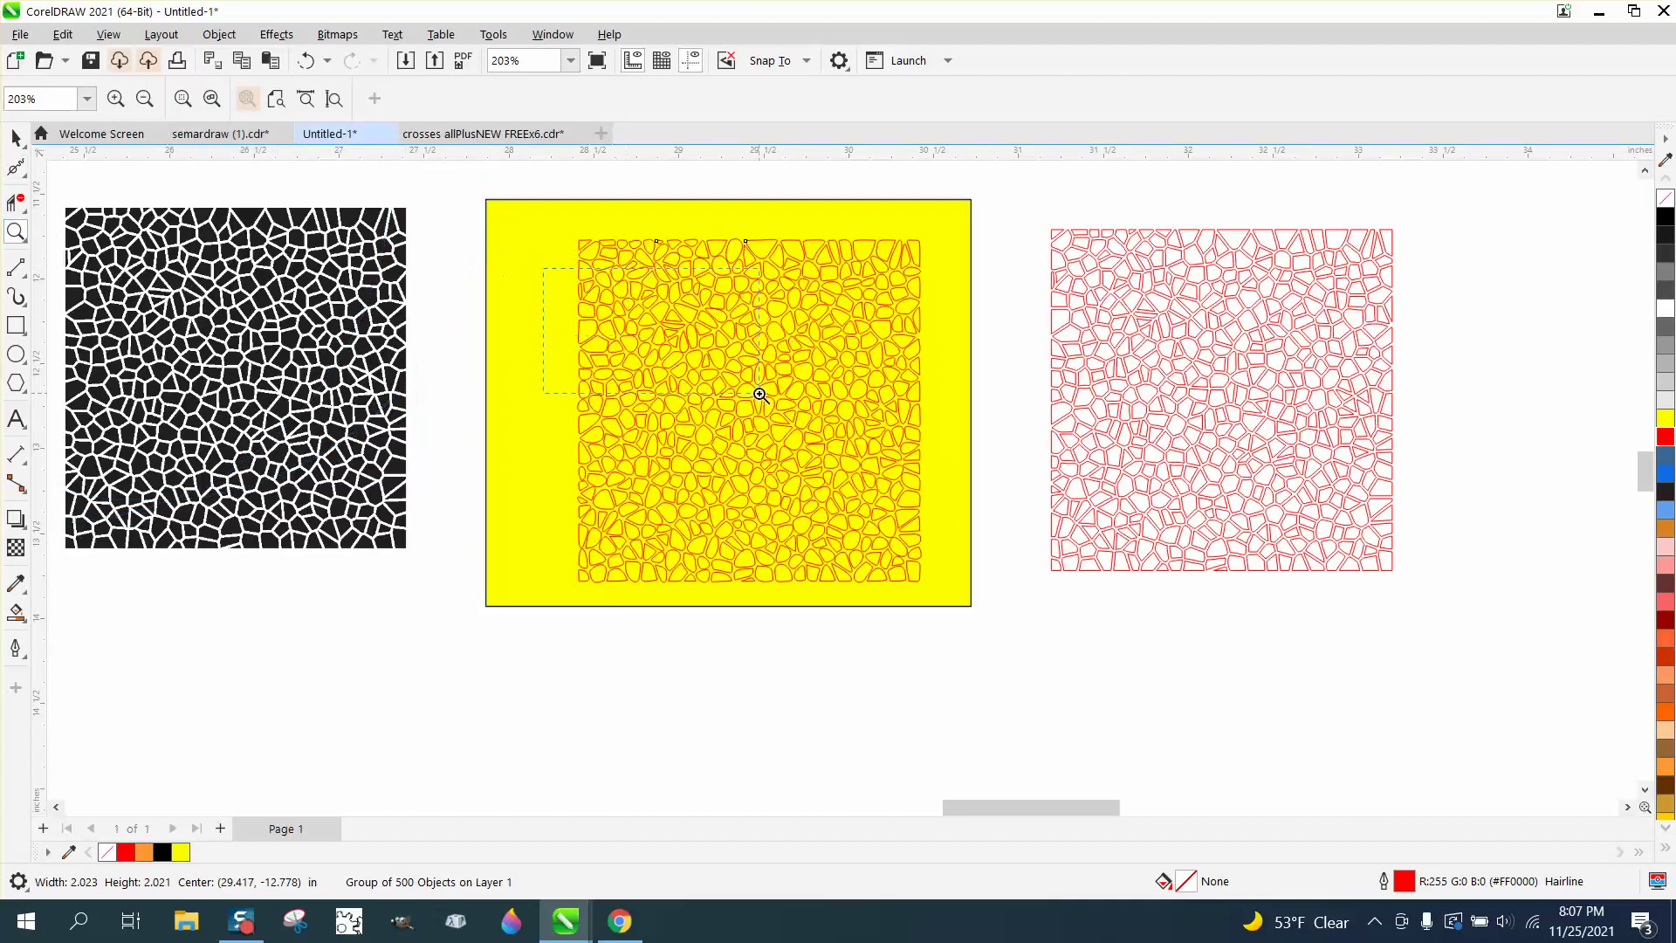
{"action": "left_click", "coordinate": [667, 358]}
{"action": "scroll", "coordinate": [622, 441], "scroll_direction": "up", "scroll_amount": 3}
{"action": "scroll", "coordinate": [521, 440], "scroll_direction": "down", "scroll_amount": 1}
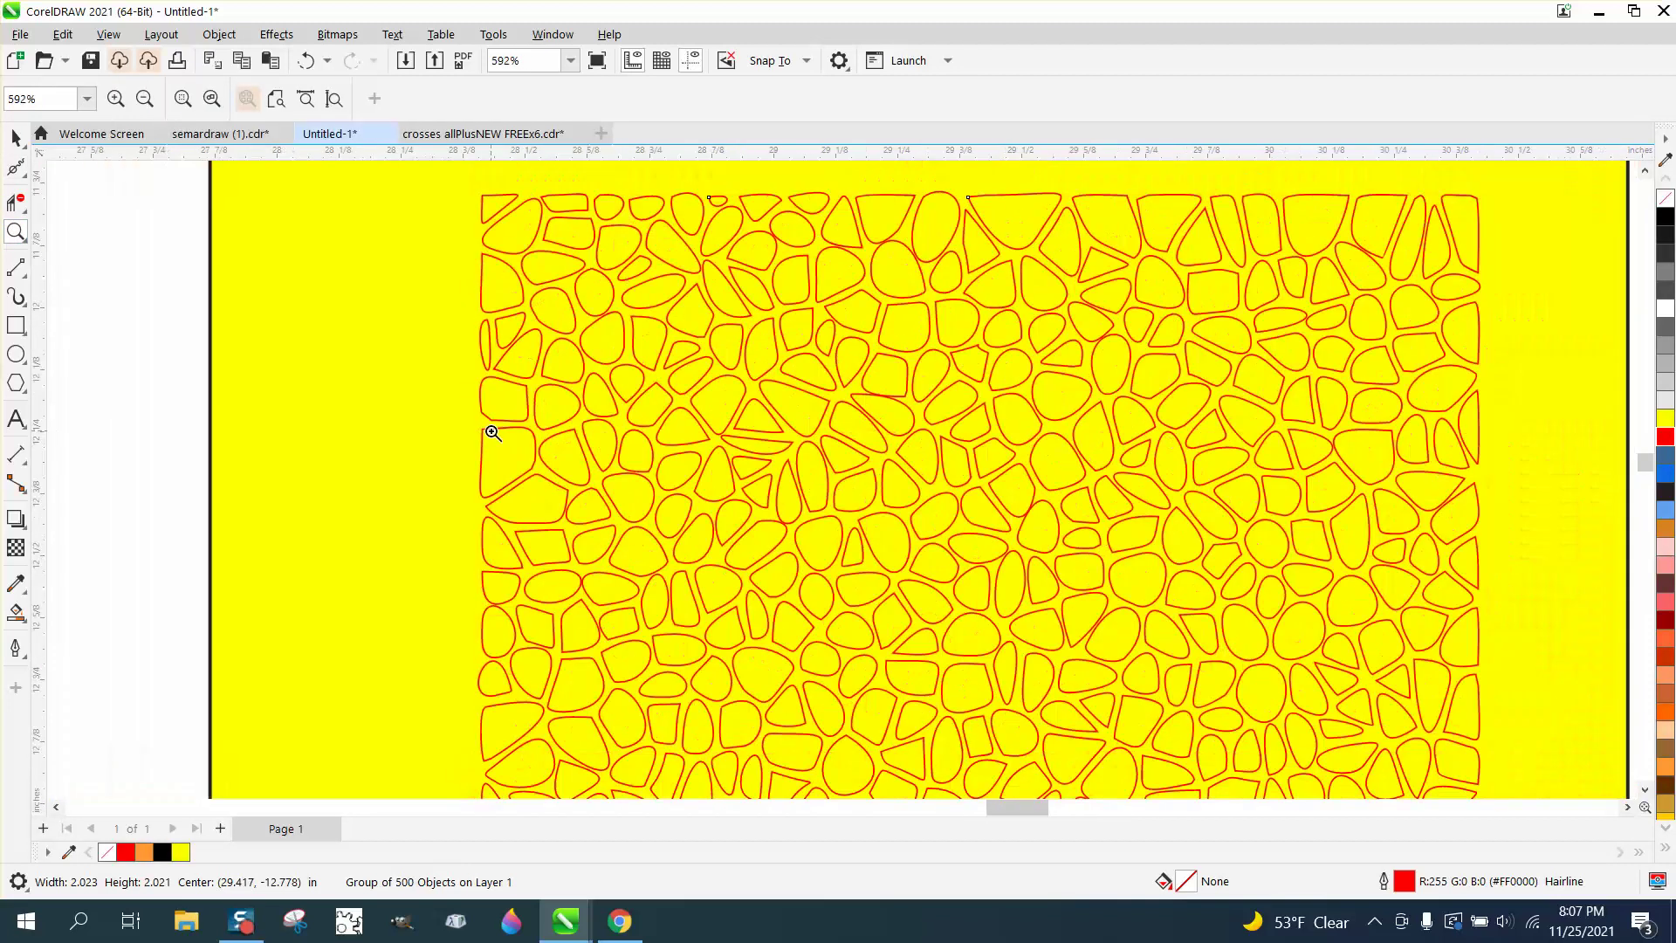
{"action": "scroll", "coordinate": [492, 433], "scroll_direction": "down", "scroll_amount": 1}
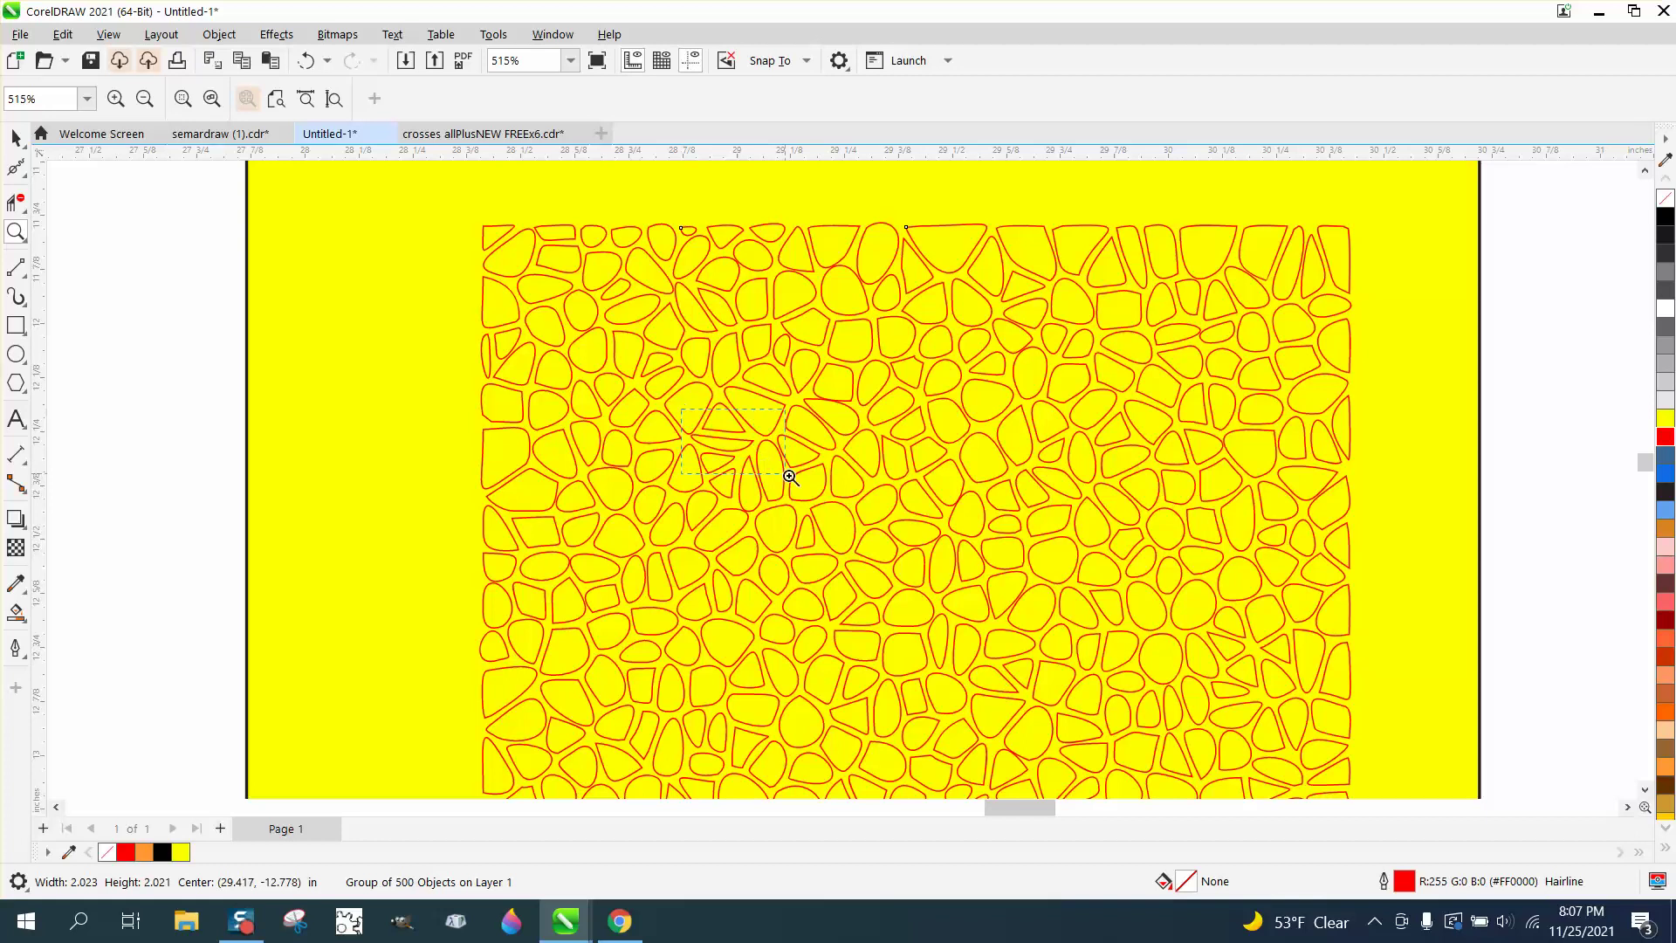
{"action": "left_click_drag", "start_coordinate": [810, 485], "coordinate": [809, 486]}
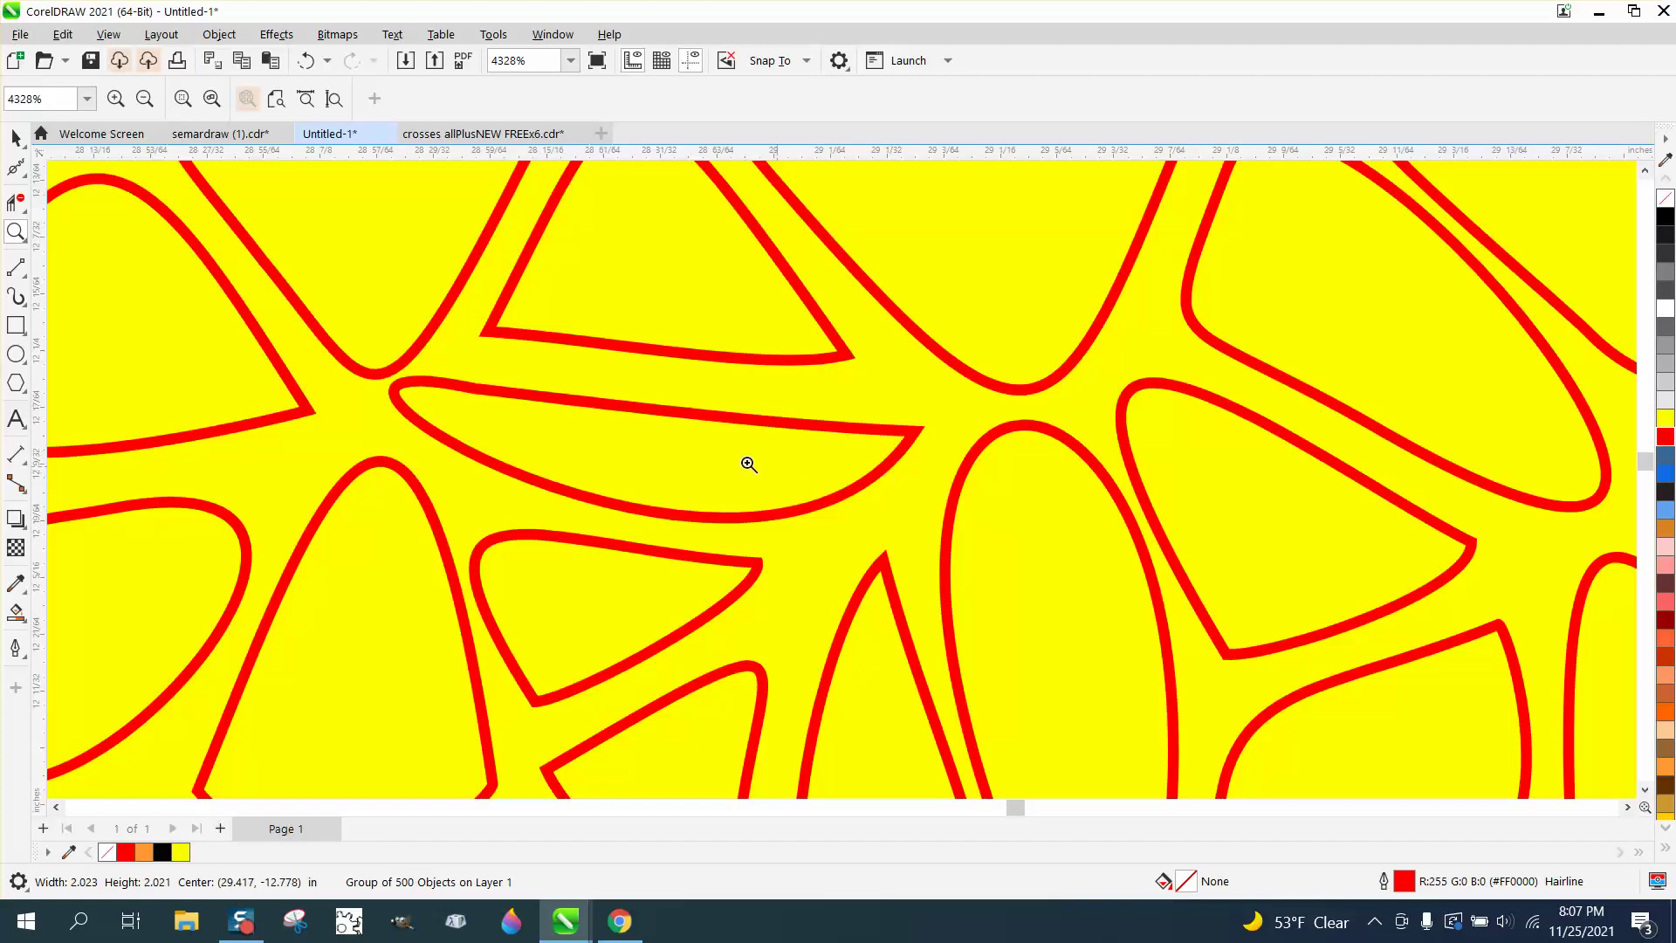
Select the smoothed red cell group and ungroup it via Object > Group > Ungroup.
{"action": "left_click", "coordinate": [15, 137]}
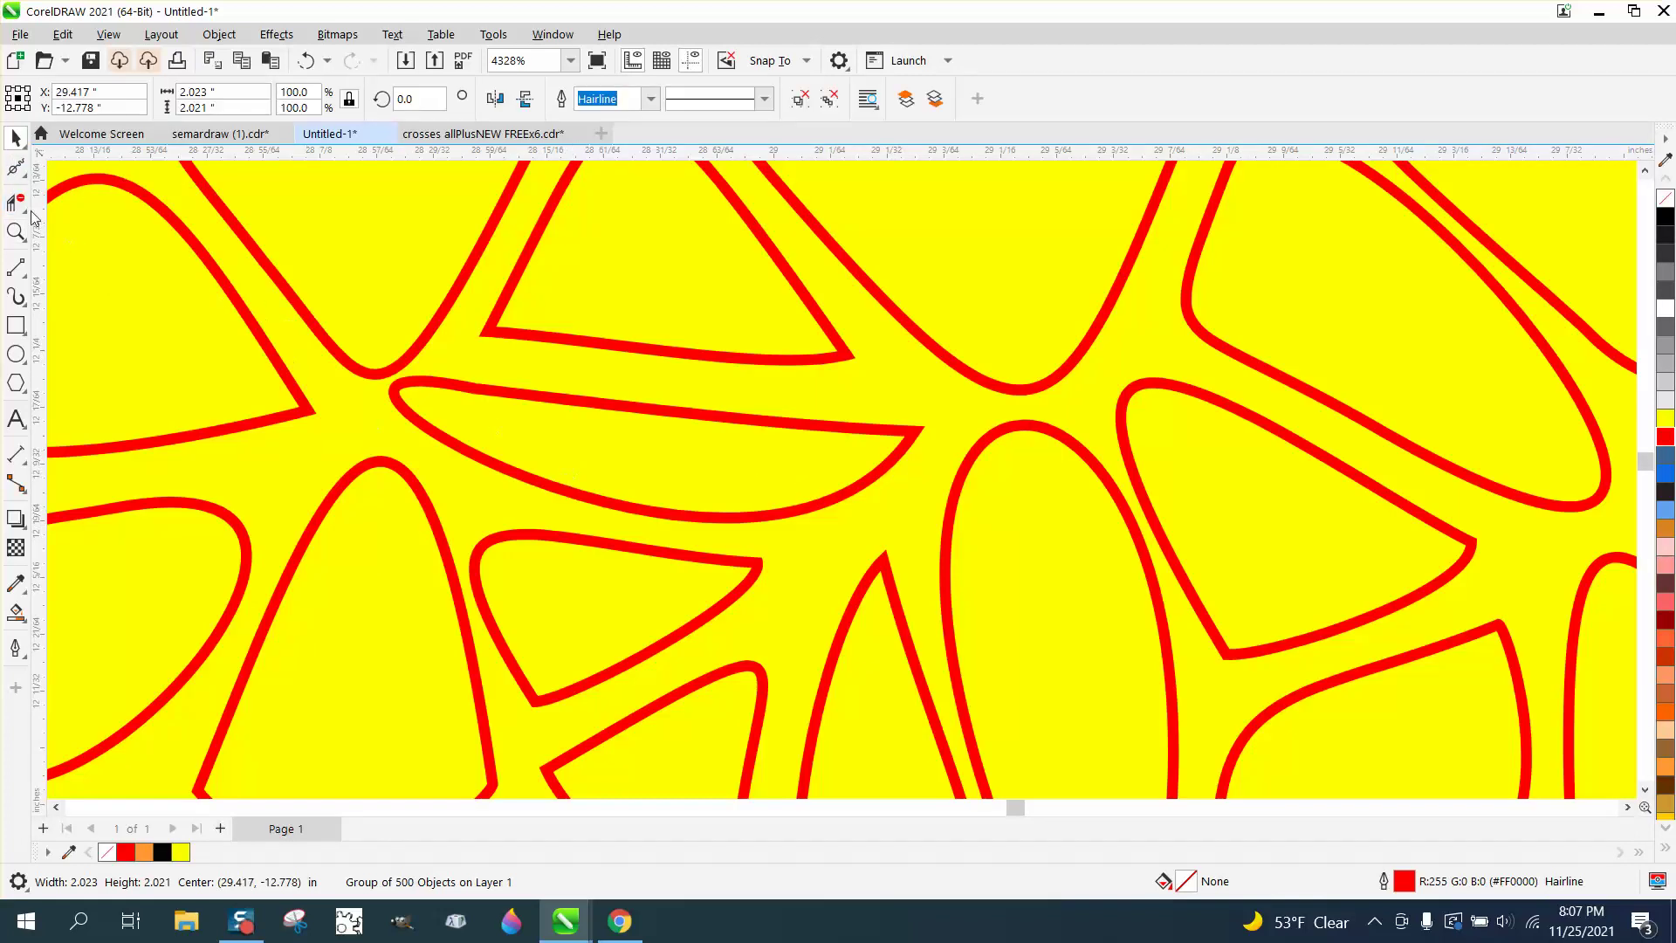
{"action": "left_click", "coordinate": [21, 171]}
{"action": "left_click", "coordinate": [84, 169]}
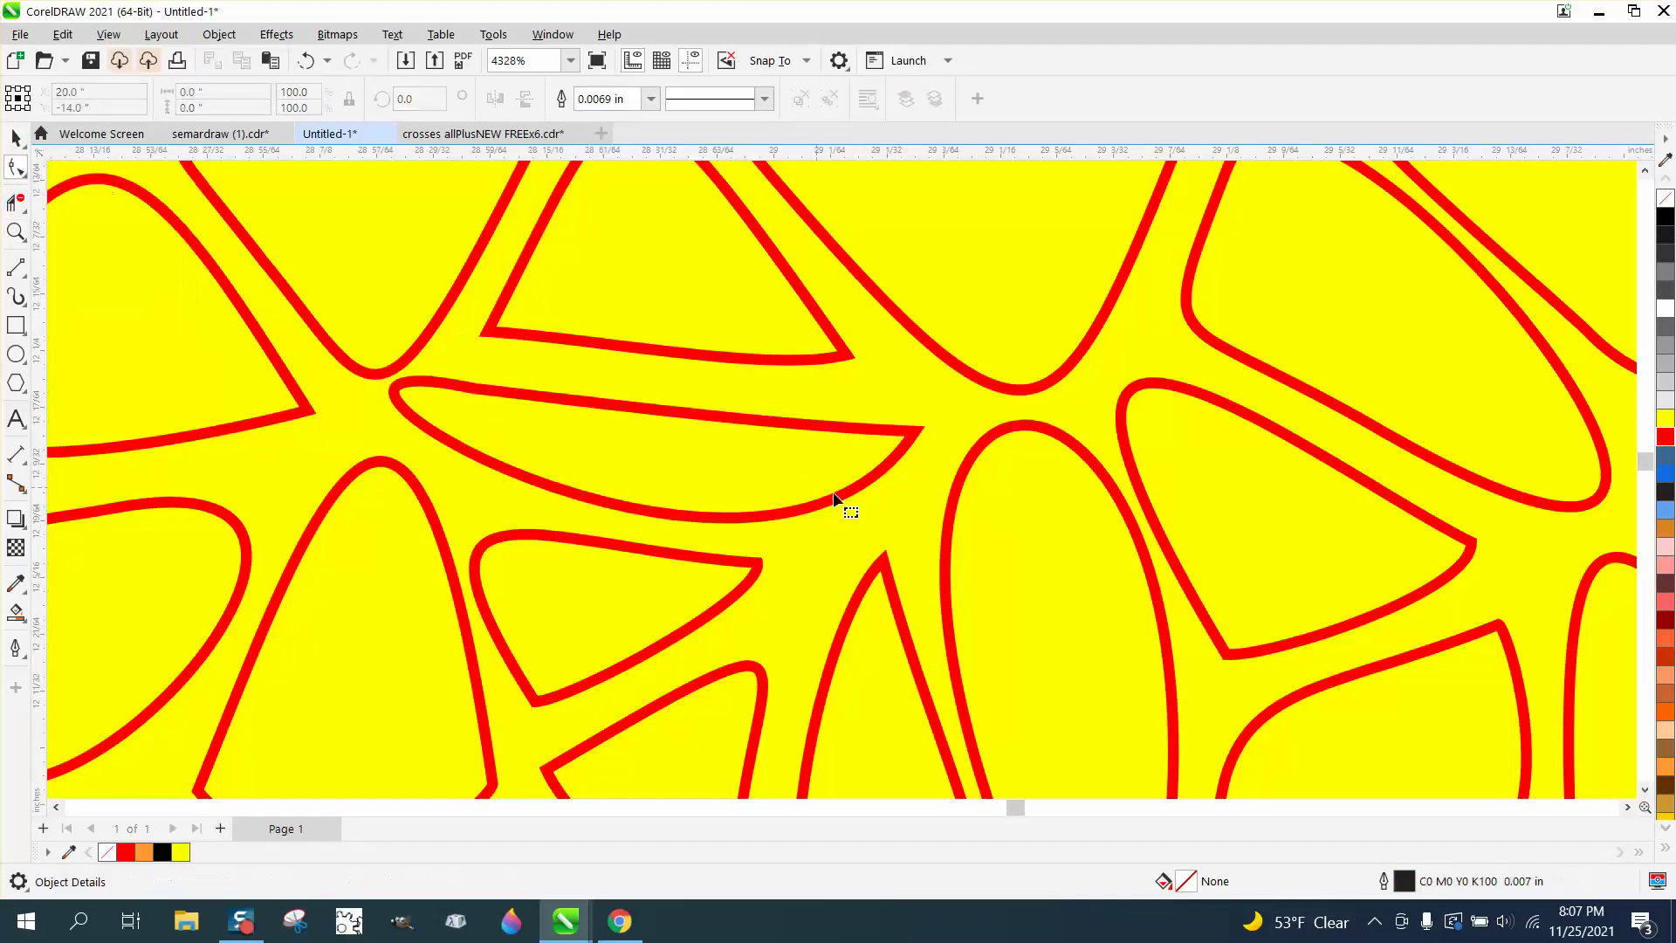
{"action": "left_click", "coordinate": [14, 135]}
{"action": "left_click", "coordinate": [444, 401]}
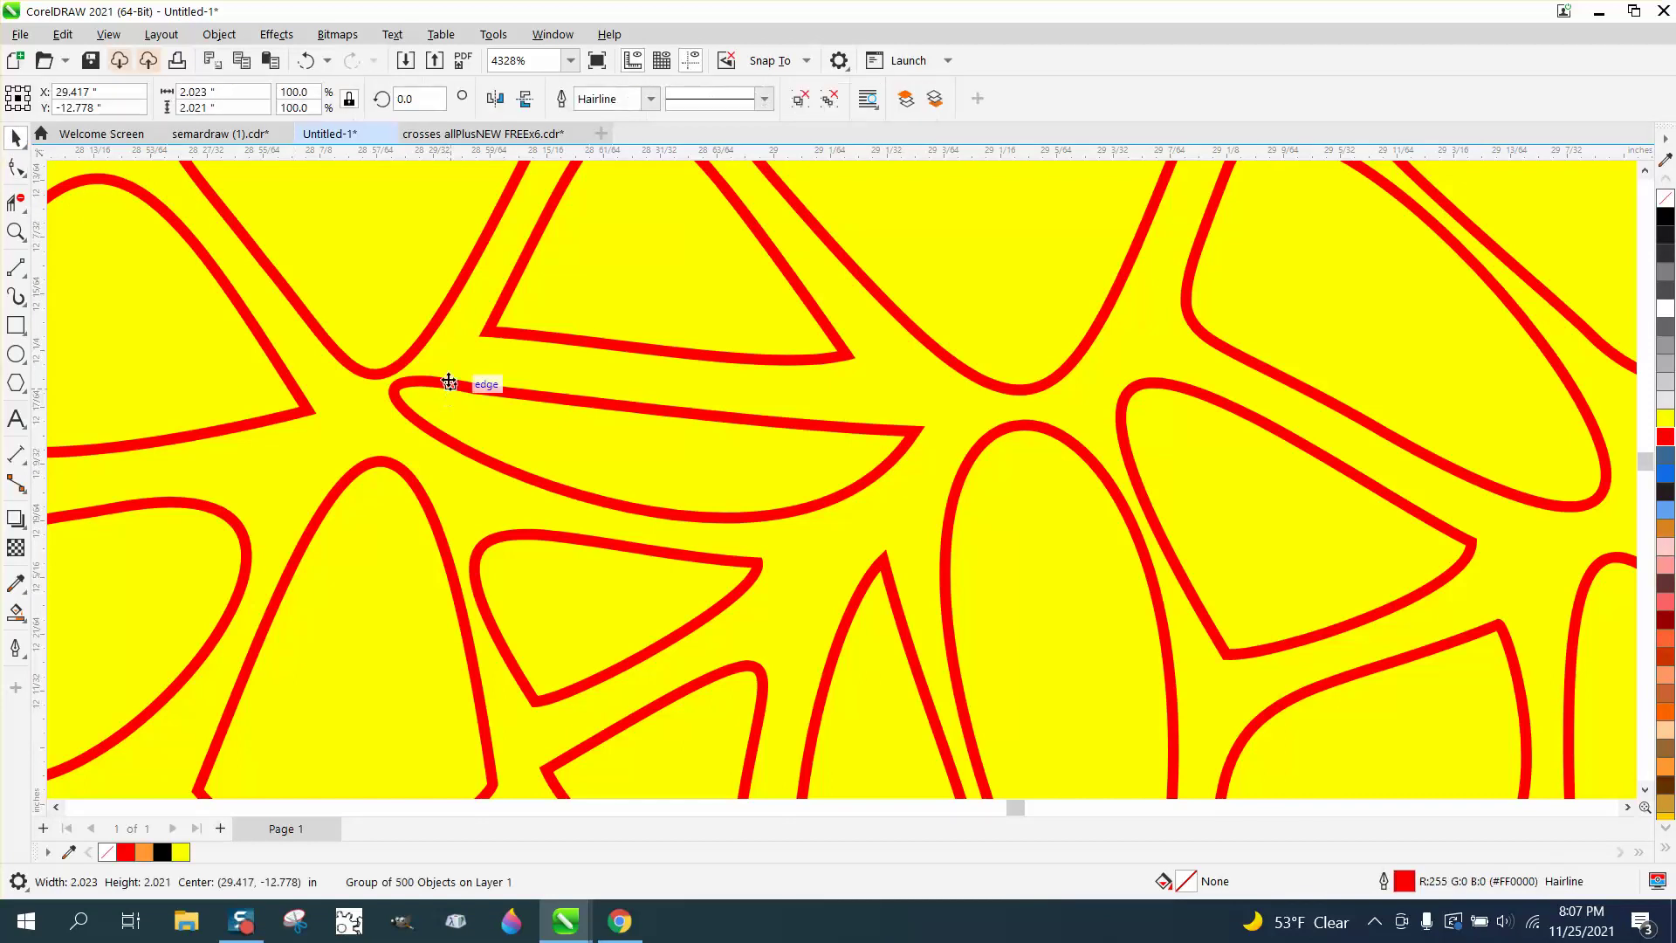
{"action": "left_click", "coordinate": [220, 34]}
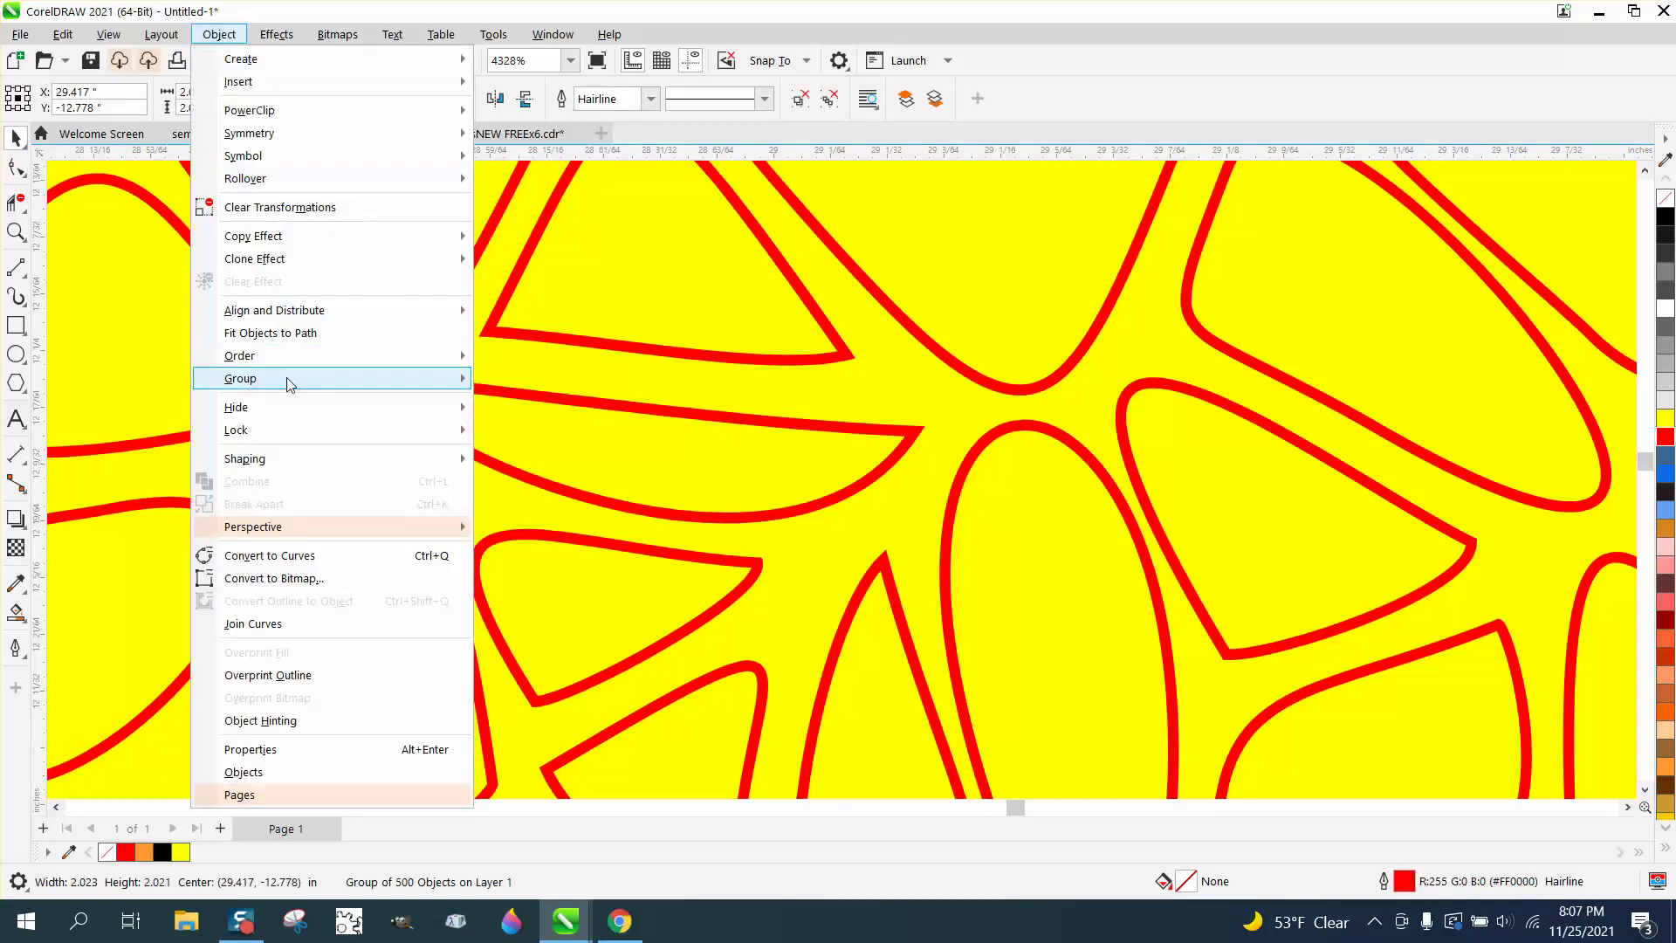
{"action": "mouse_move", "coordinate": [244, 378]}
{"action": "left_click", "coordinate": [522, 404]}
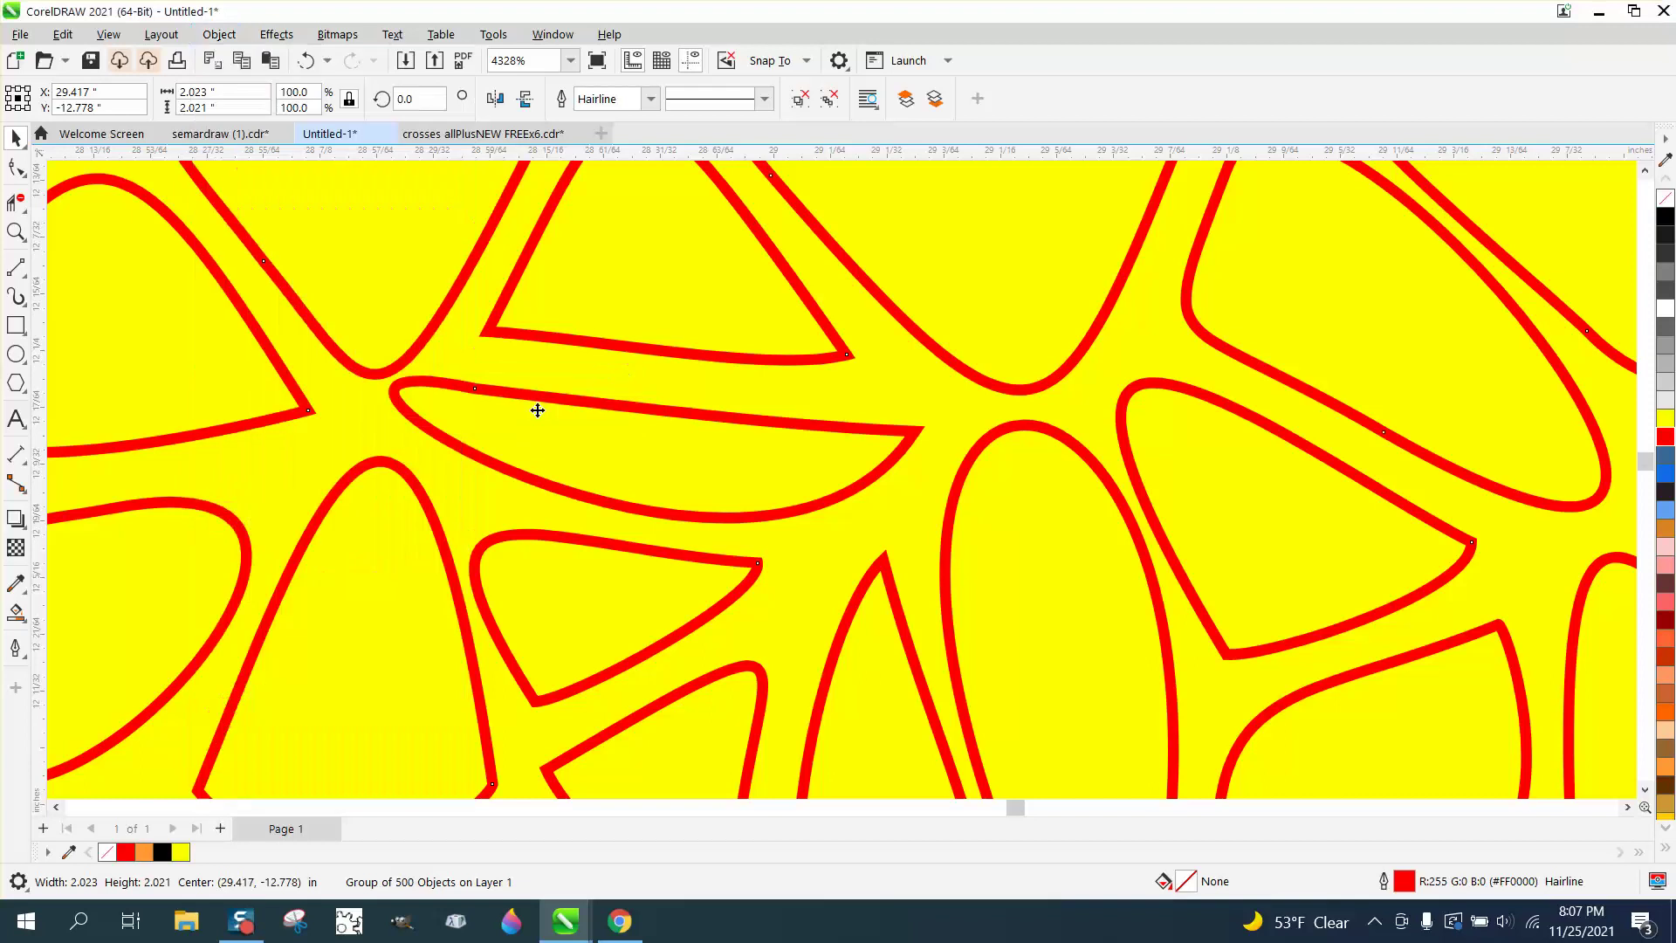
Select the lens-shaped cell and nudge it slightly to the right.
{"action": "left_click", "coordinate": [785, 399]}
{"action": "left_click", "coordinate": [808, 419]}
{"action": "left_click_drag", "start_coordinate": [808, 420], "coordinate": [831, 427]}
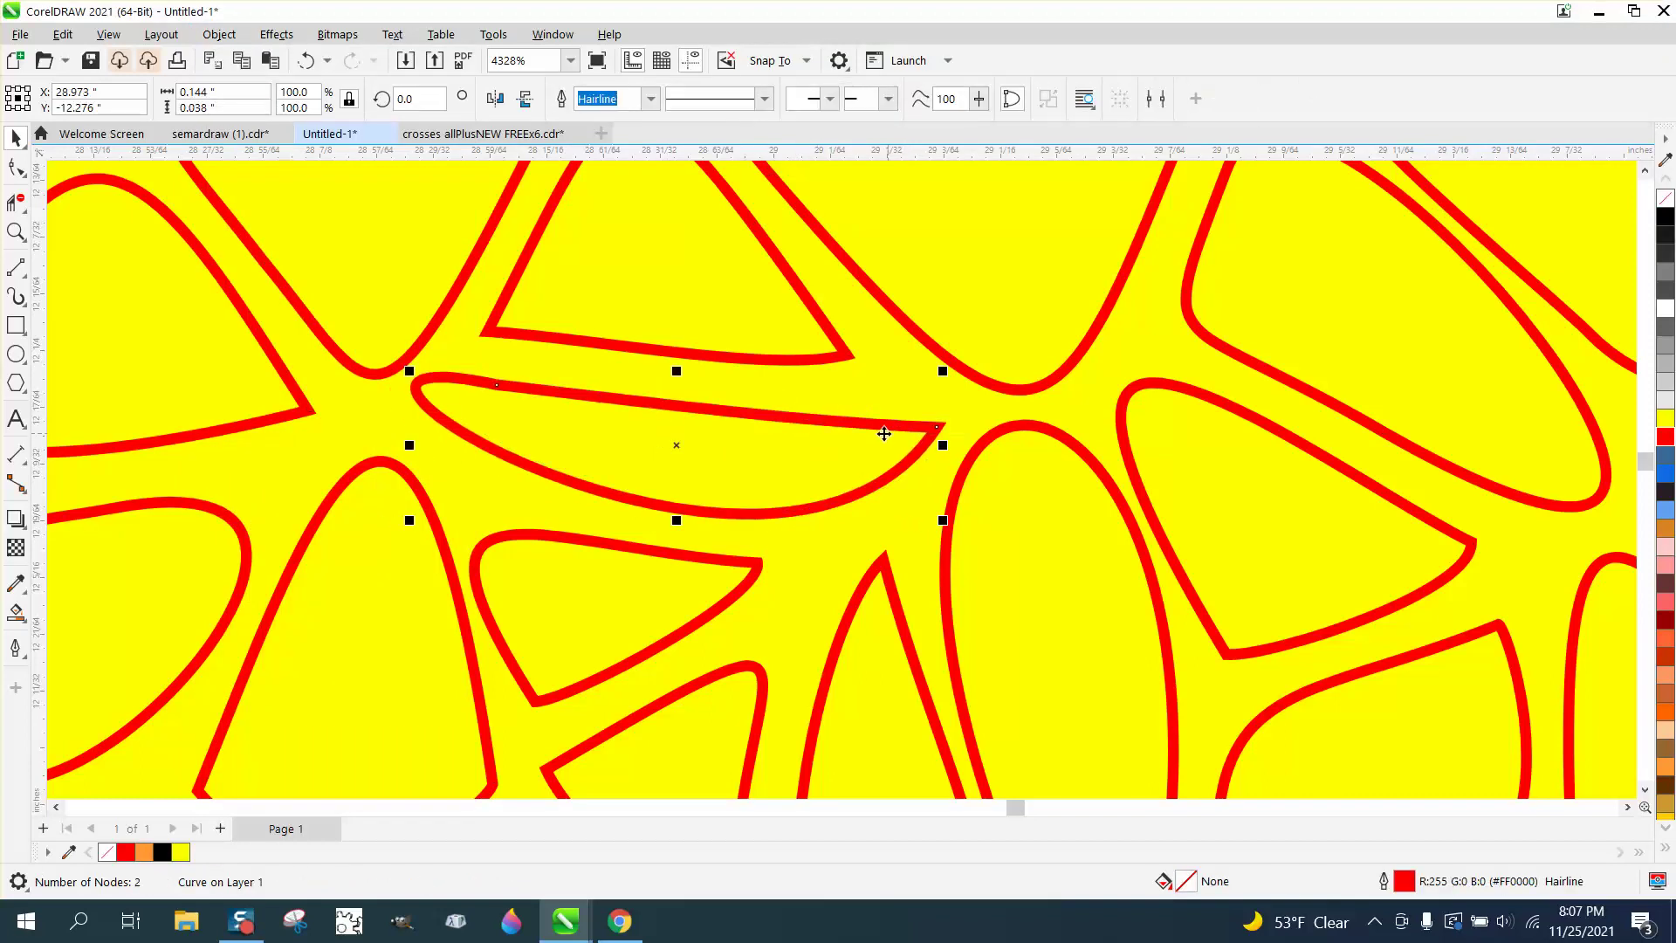
Select the lens cell's sharp right end node with the Shape tool, undoing an accidental reshape.
{"action": "left_click", "coordinate": [19, 170]}
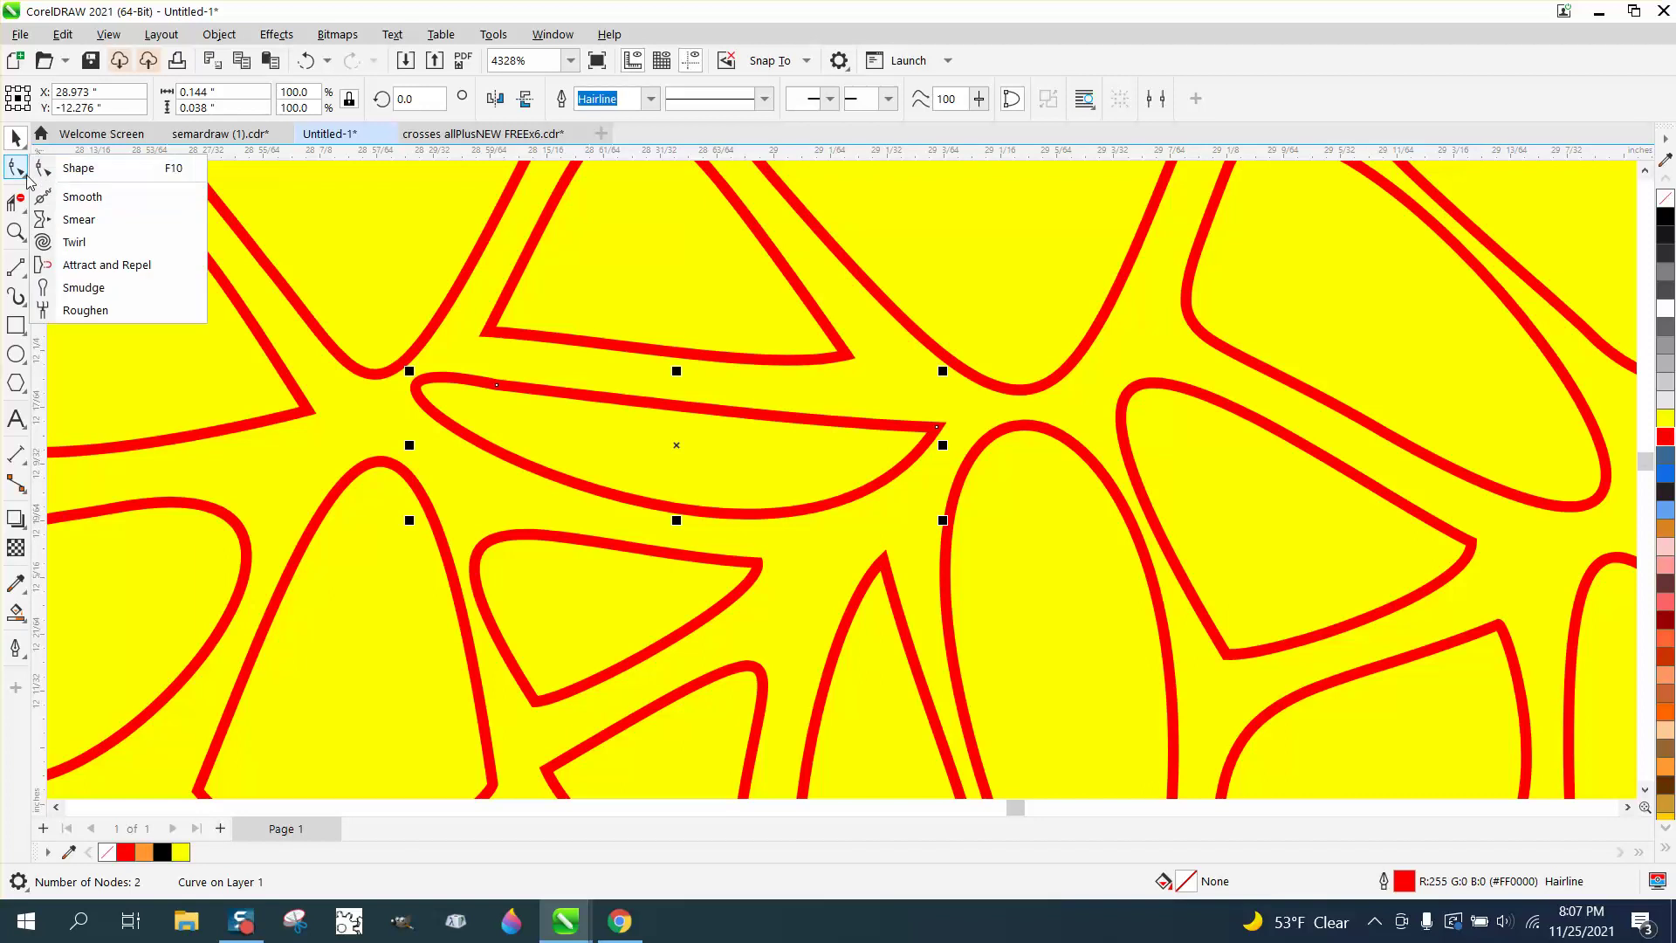
{"action": "left_click", "coordinate": [68, 170]}
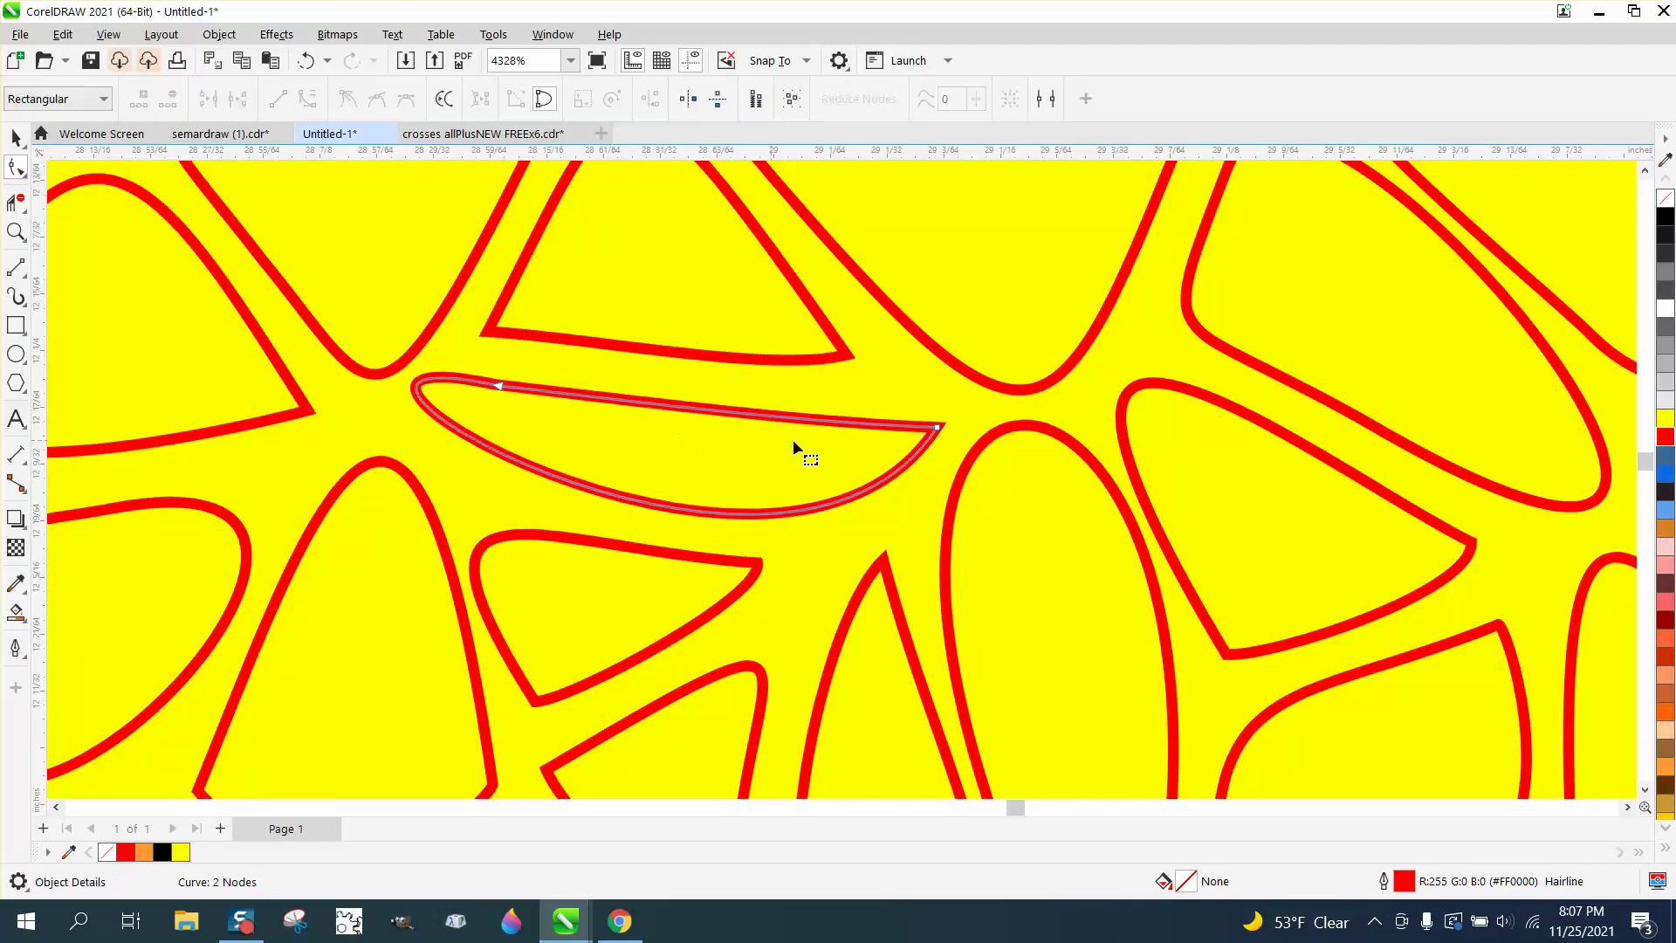
{"action": "left_click", "coordinate": [935, 427]}
{"action": "left_click_drag", "start_coordinate": [796, 423], "coordinate": [934, 370]}
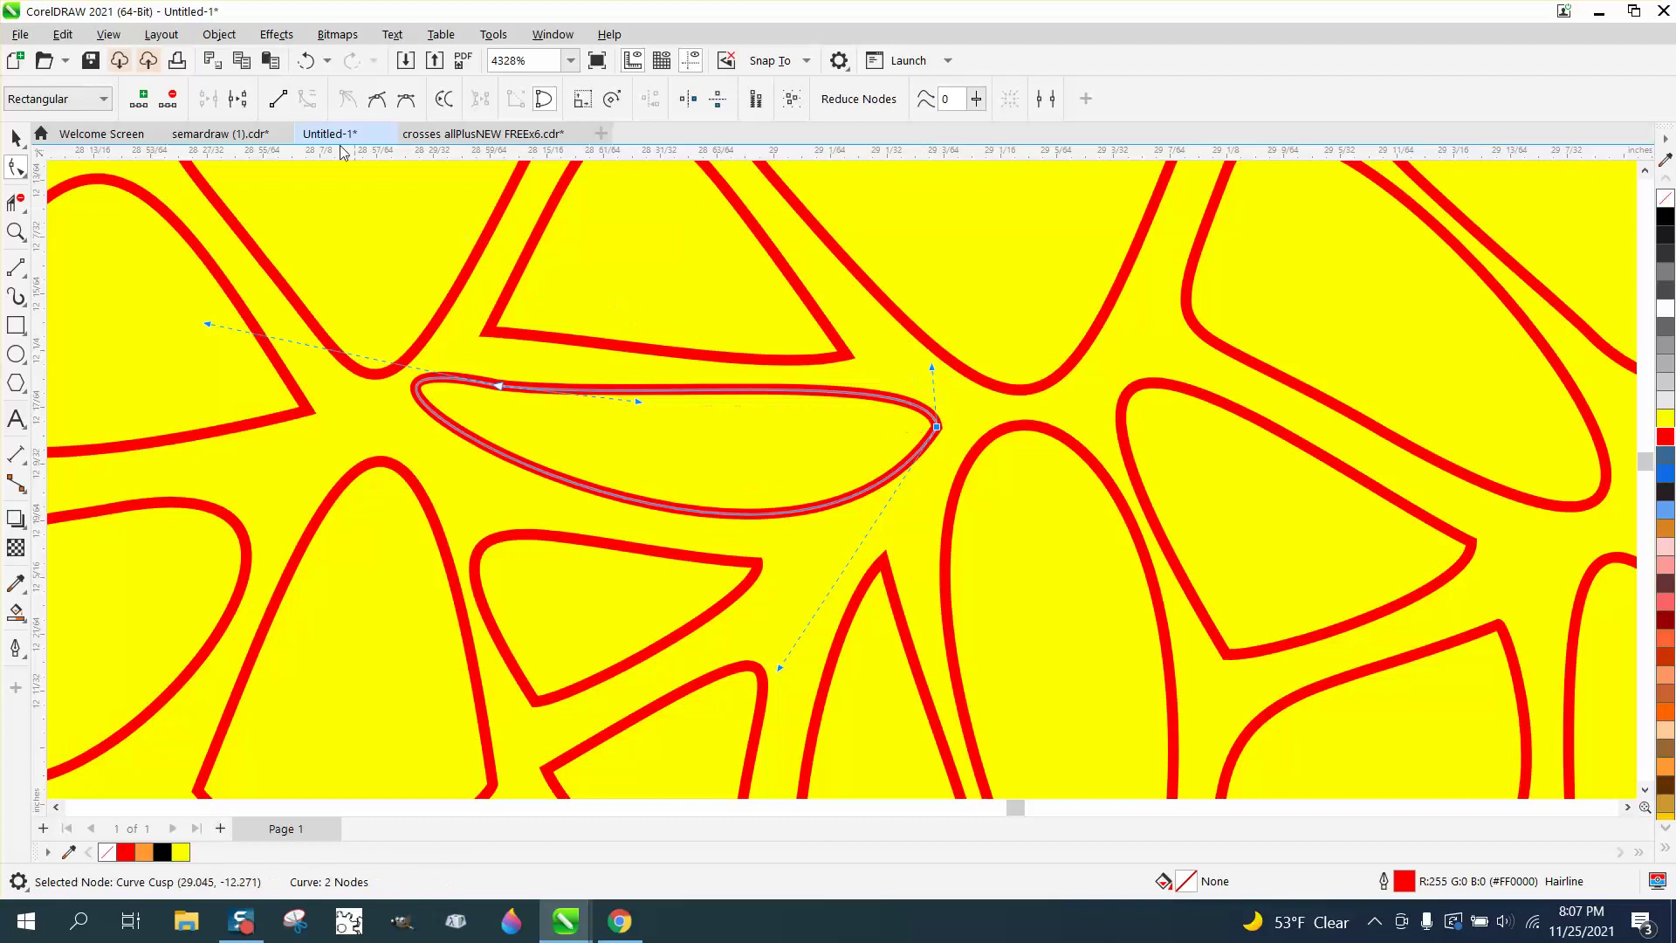
{"action": "left_click", "coordinate": [306, 60]}
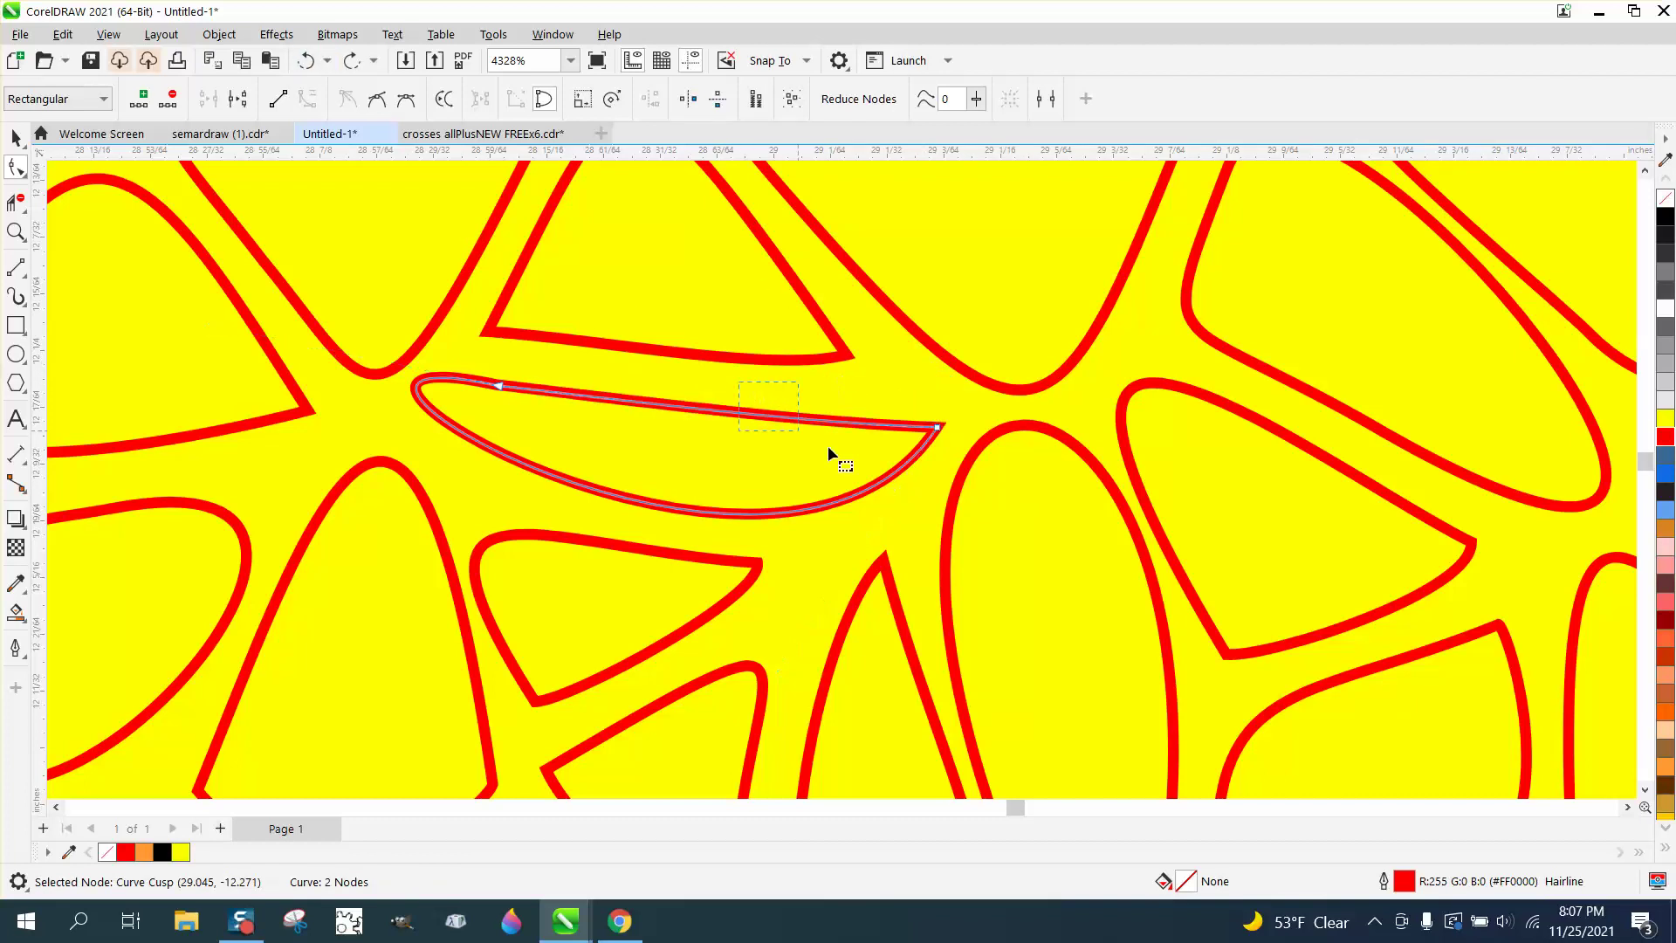
{"action": "left_click", "coordinate": [552, 34]}
Fillet the lens cell's sharp end and the pointed cell's tip with 0.01-inch radius.
{"action": "mouse_move", "coordinate": [583, 306]}
{"action": "left_click", "coordinate": [837, 457]}
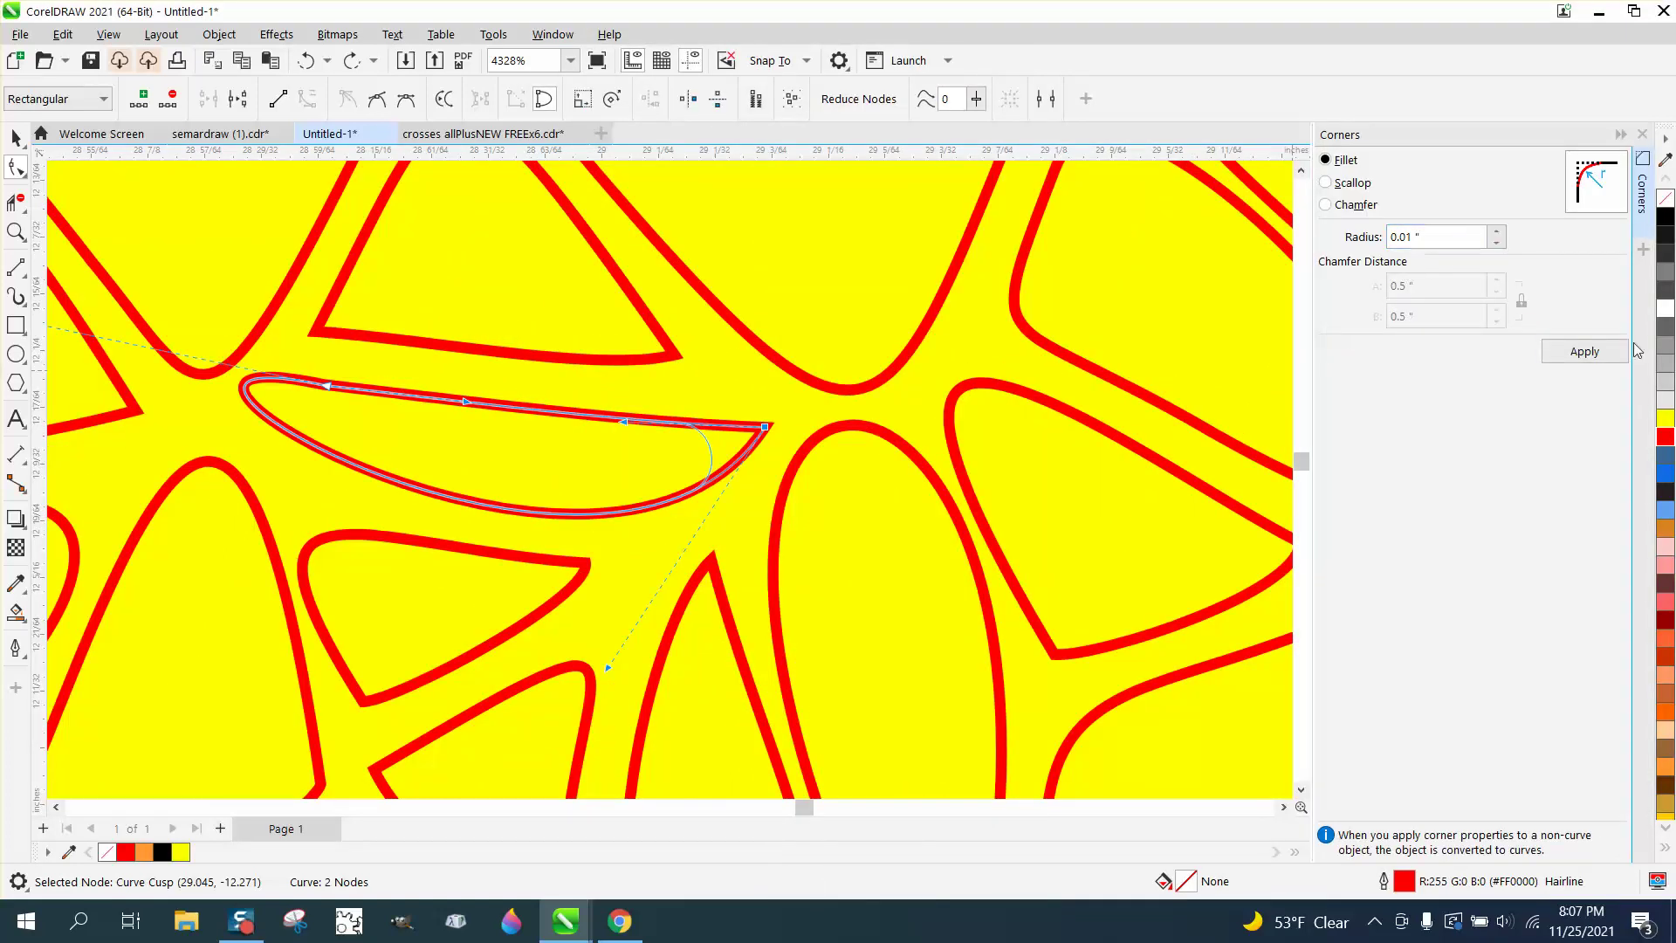
{"action": "left_click", "coordinate": [1592, 357]}
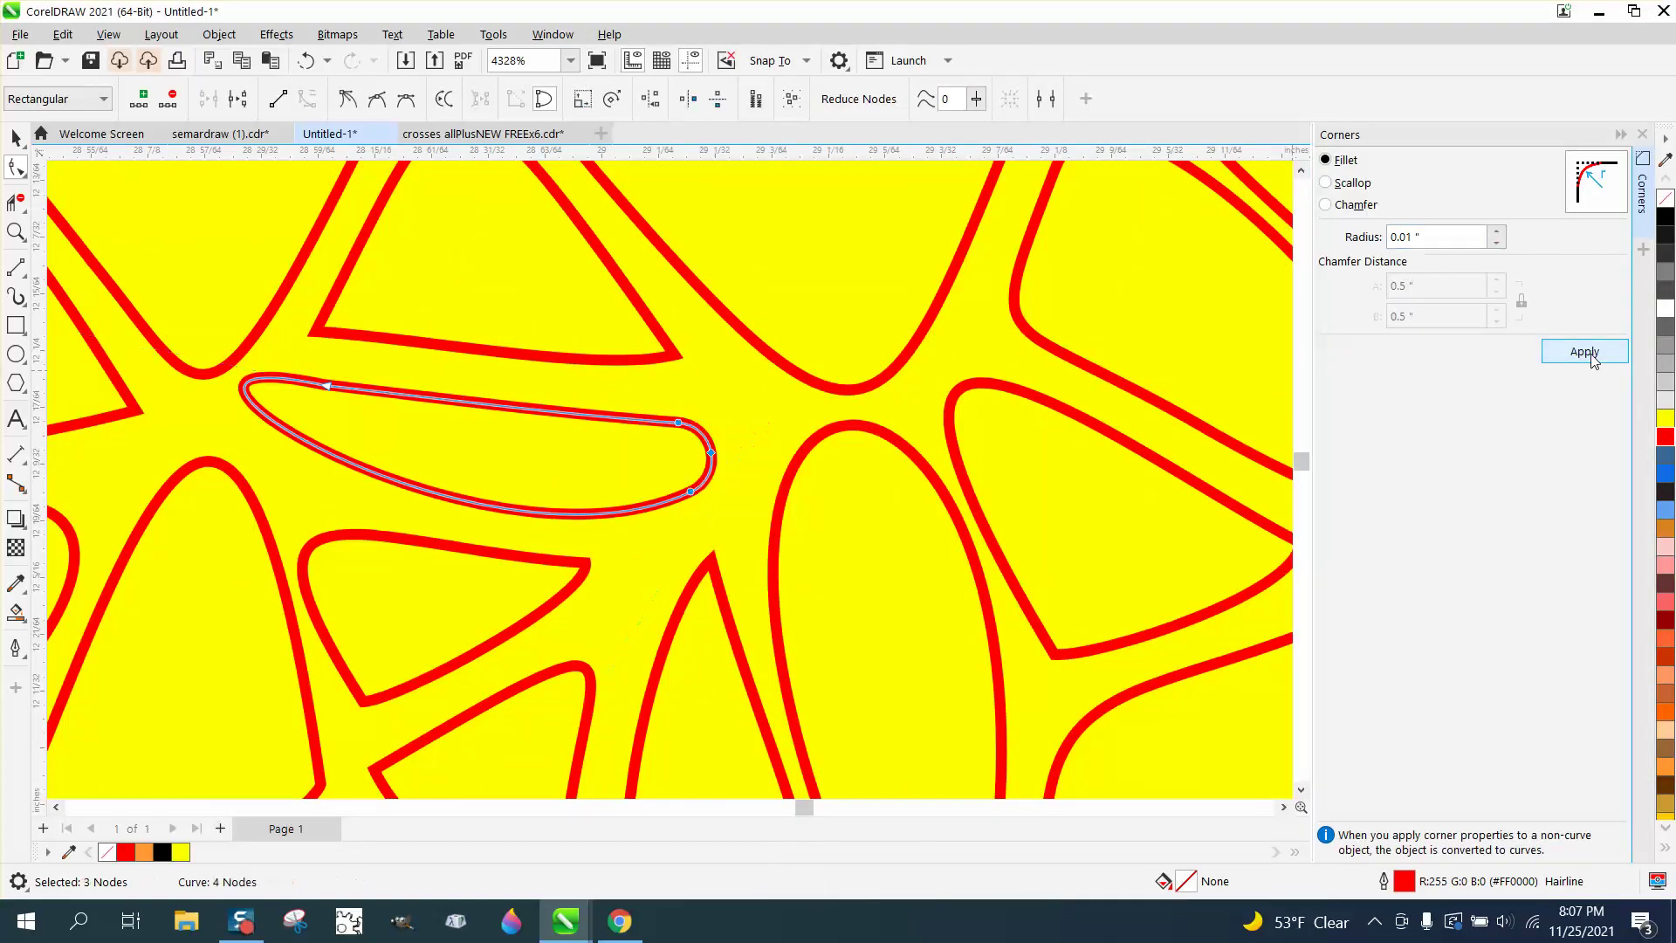
{"action": "left_click", "coordinate": [711, 564]}
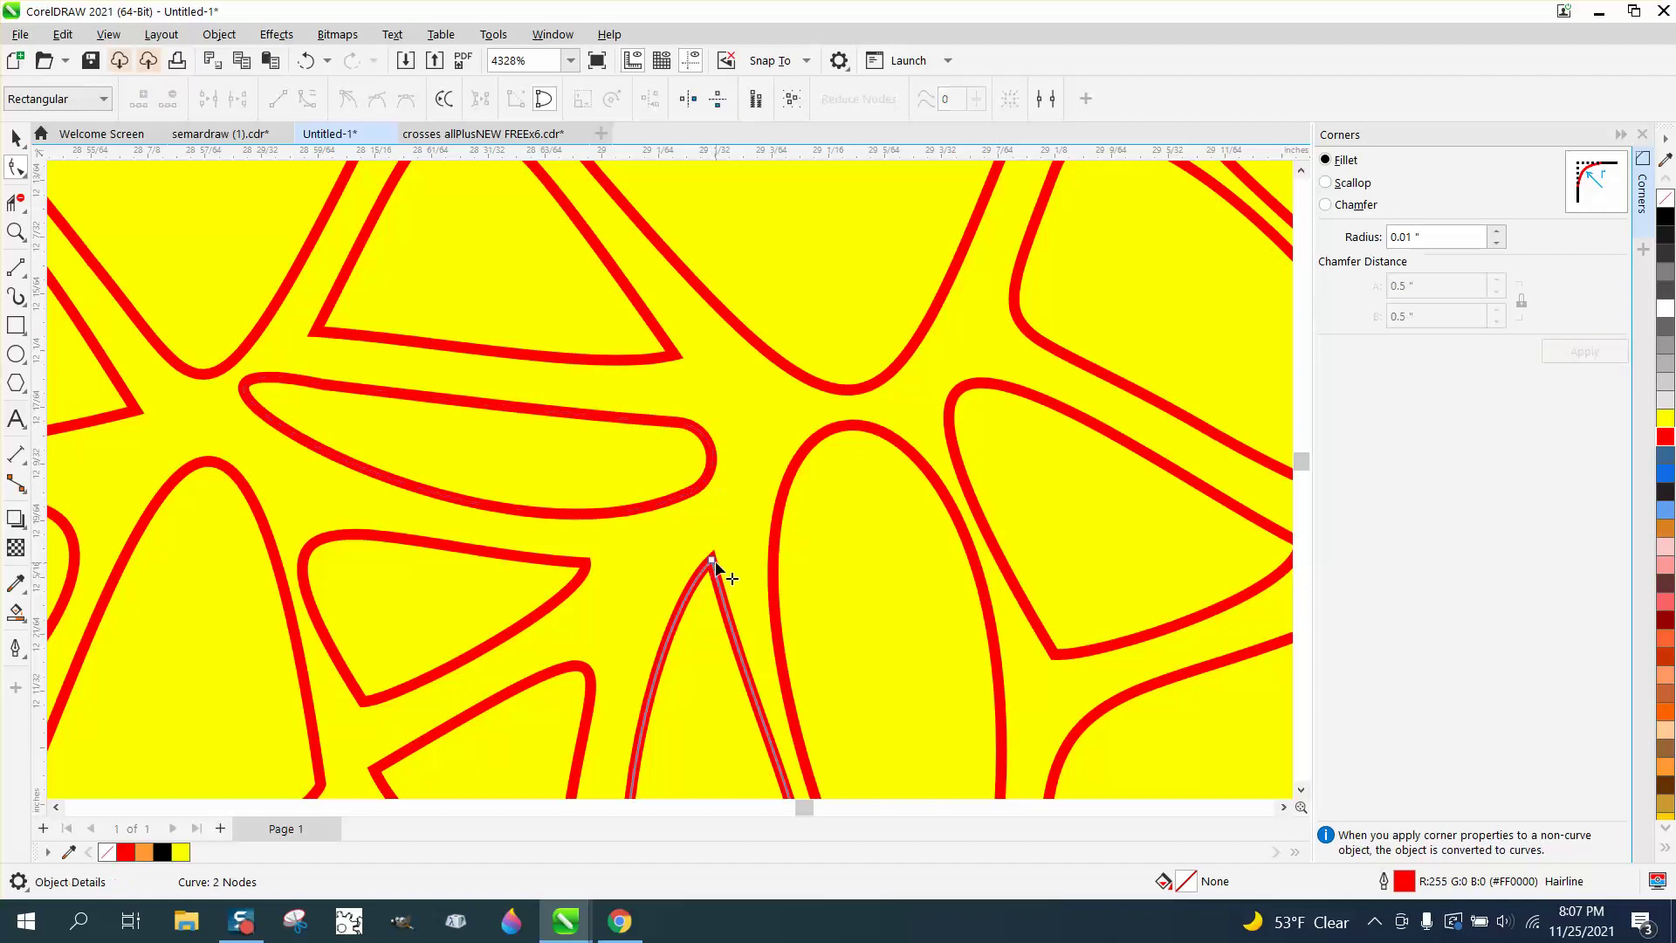
{"action": "left_click_drag", "start_coordinate": [761, 596], "coordinate": [762, 597]}
{"action": "left_click", "coordinate": [1585, 350]}
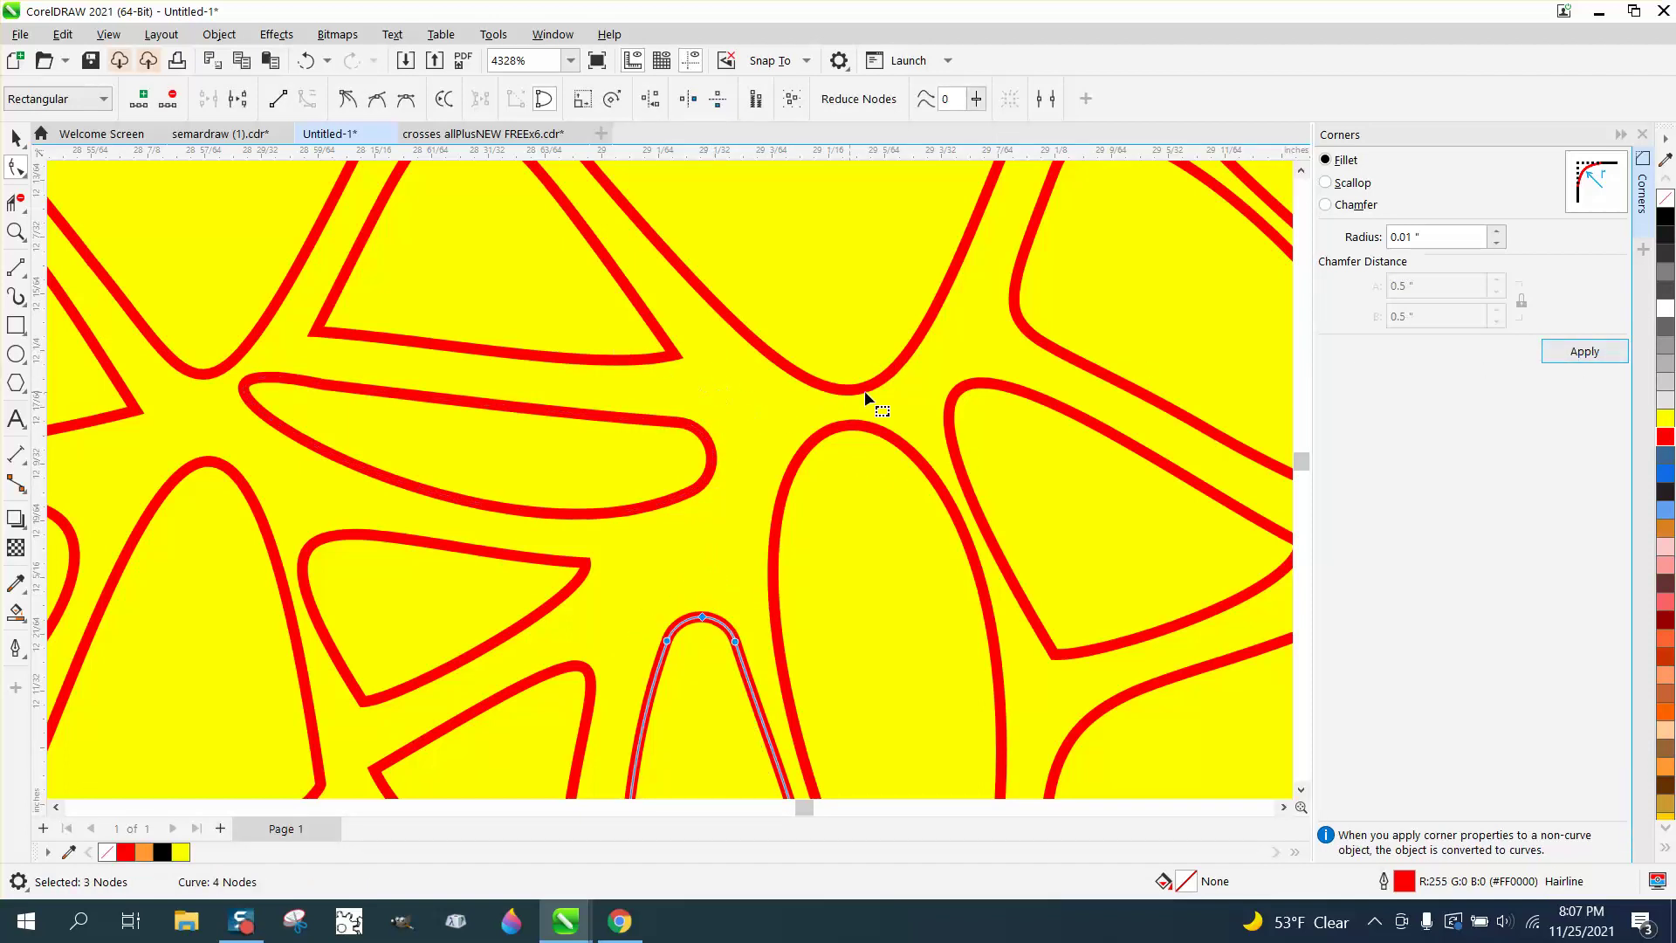
Move the yellow background off to the right, away from the red cells.
{"action": "left_click", "coordinate": [15, 137]}
{"action": "scroll", "coordinate": [509, 264], "scroll_direction": "down", "scroll_amount": 6}
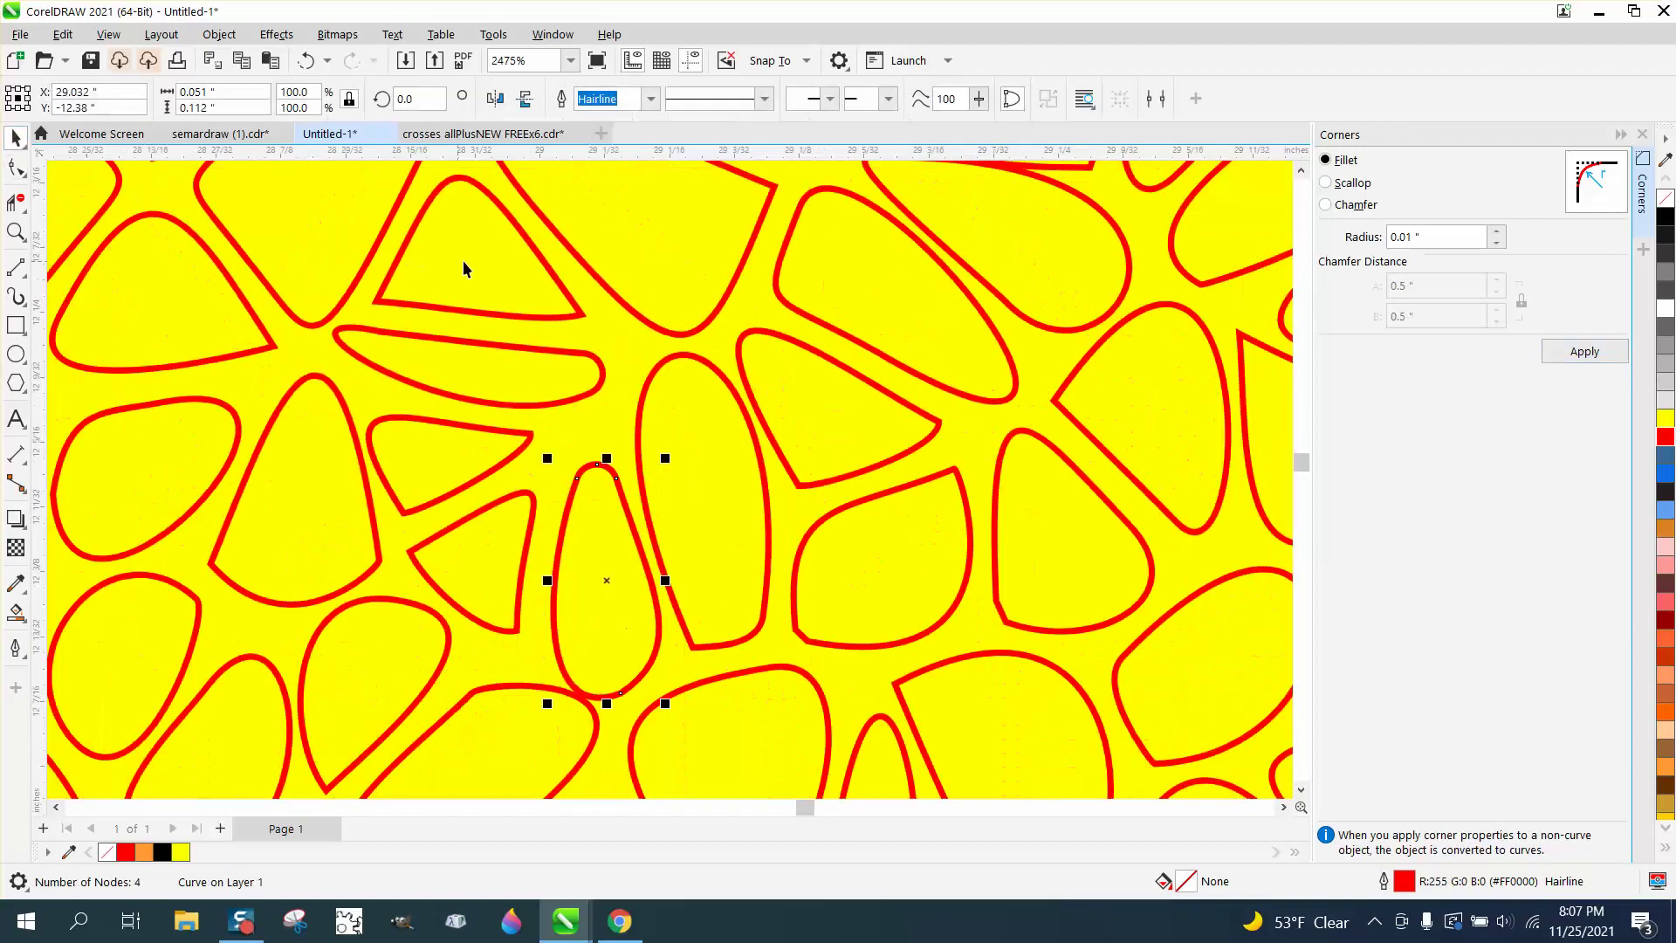
{"action": "scroll", "coordinate": [688, 316], "scroll_direction": "down", "scroll_amount": 3}
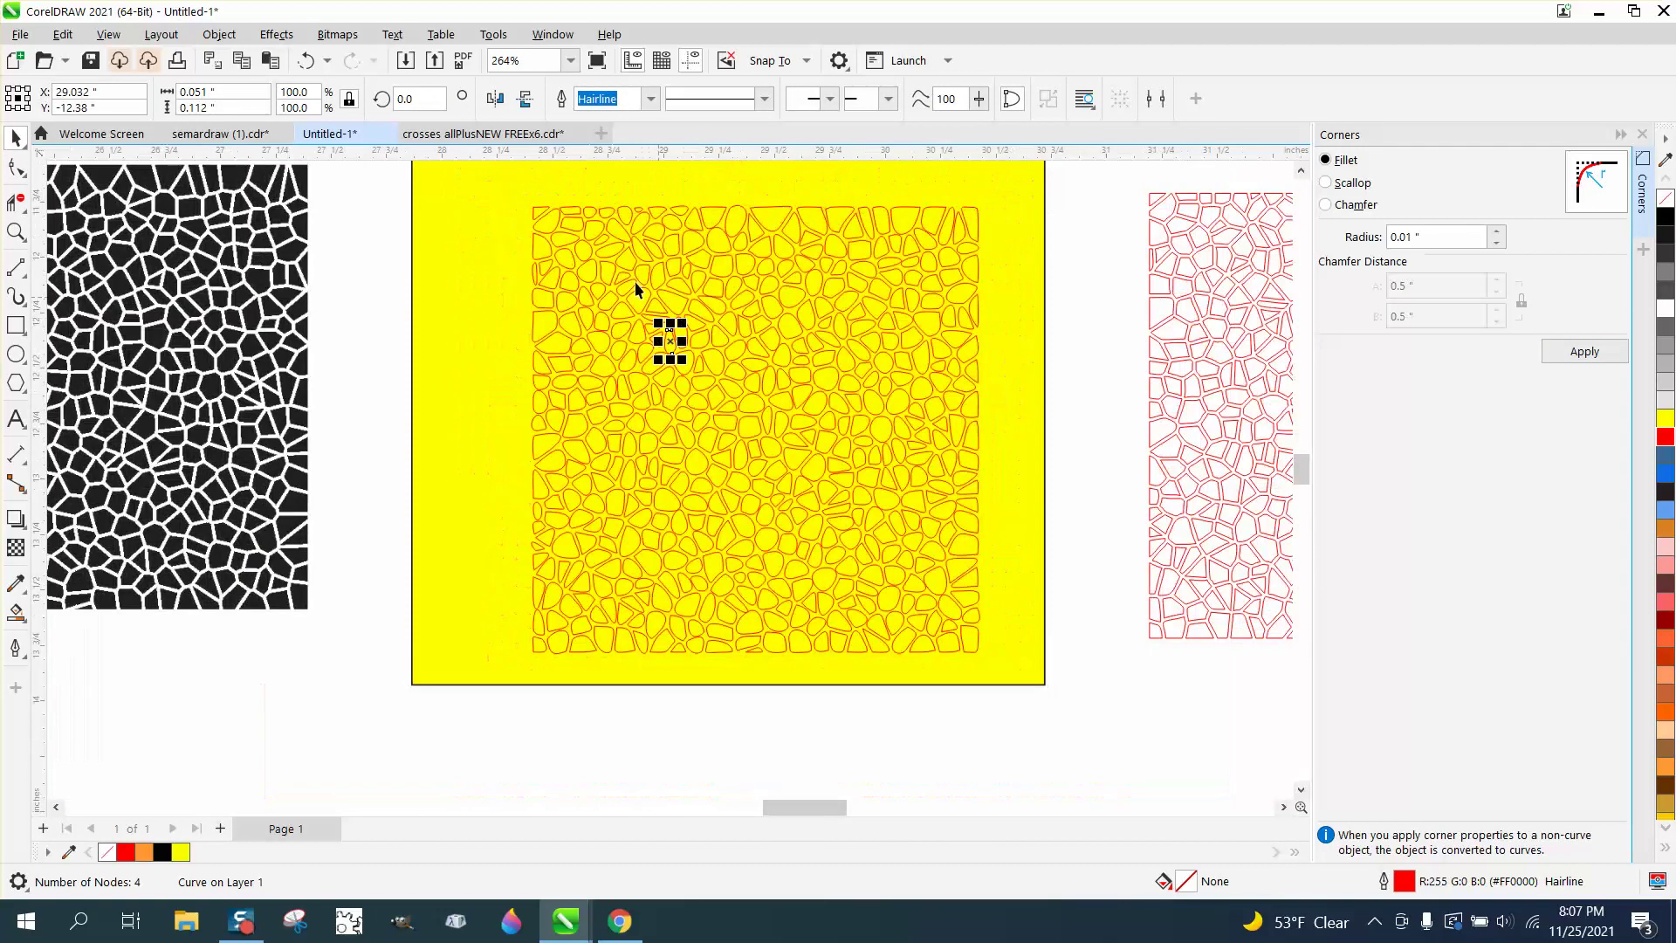
{"action": "left_click_drag", "start_coordinate": [509, 190], "coordinate": [1169, 400]}
{"action": "left_click_drag", "start_coordinate": [488, 183], "coordinate": [719, 474]}
Apply the 0.01-inch fillet to every node of the 500 cells, accepting the short-edges warning.
{"action": "left_click_drag", "start_coordinate": [1011, 665], "coordinate": [1019, 667]}
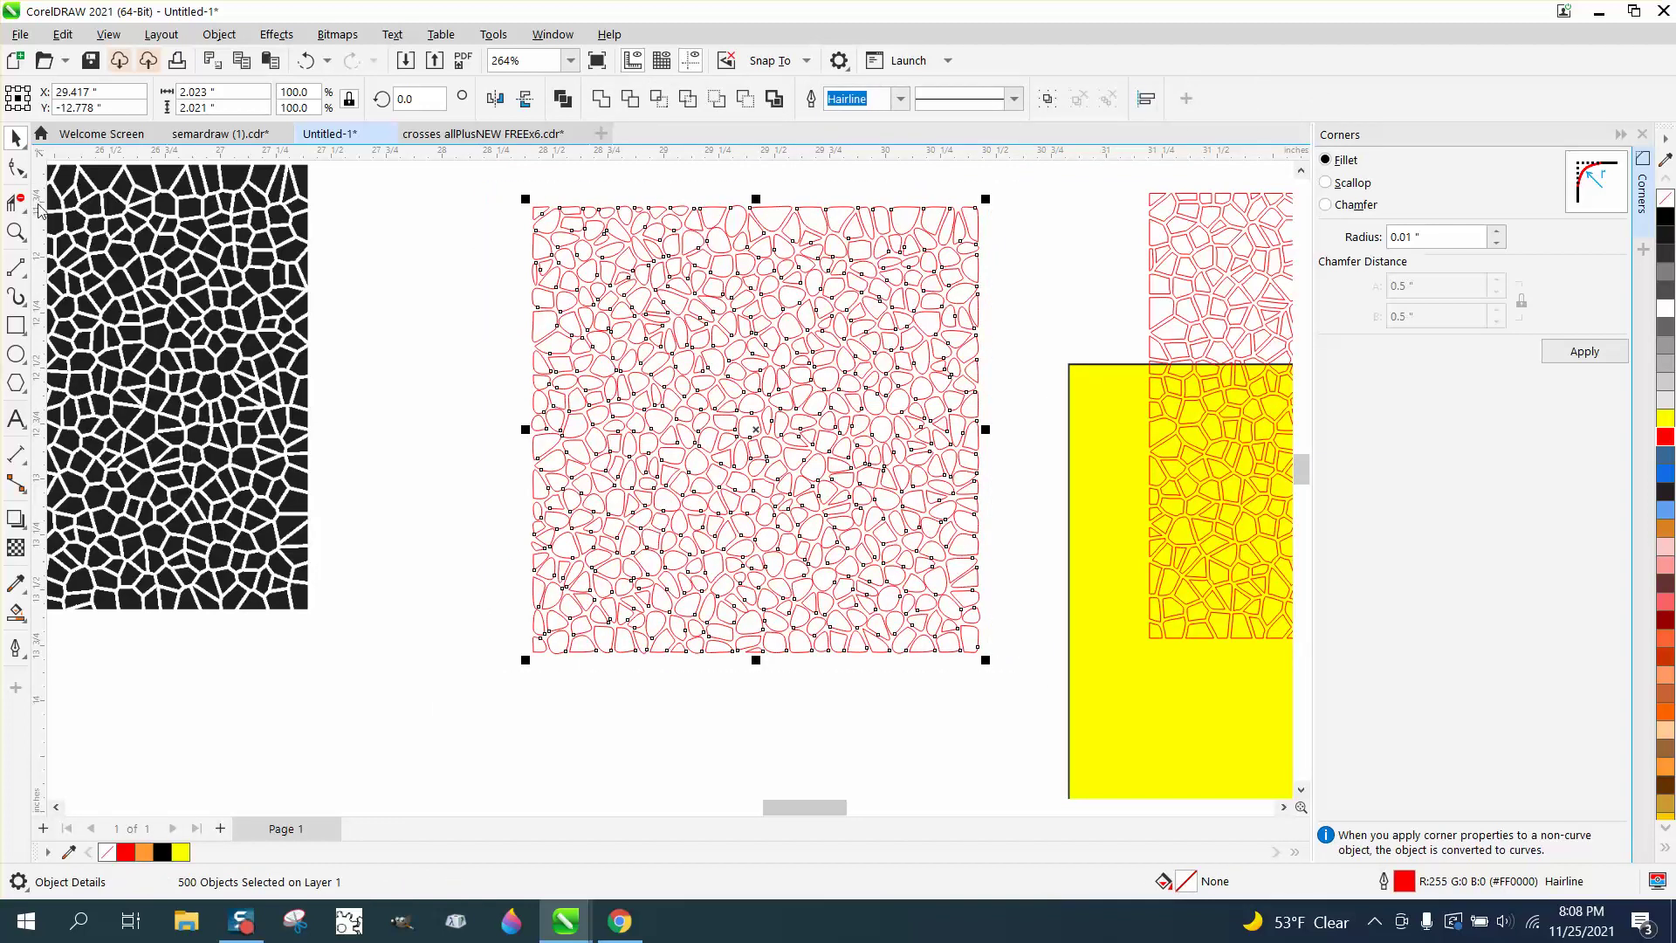
{"action": "left_click", "coordinate": [16, 167]}
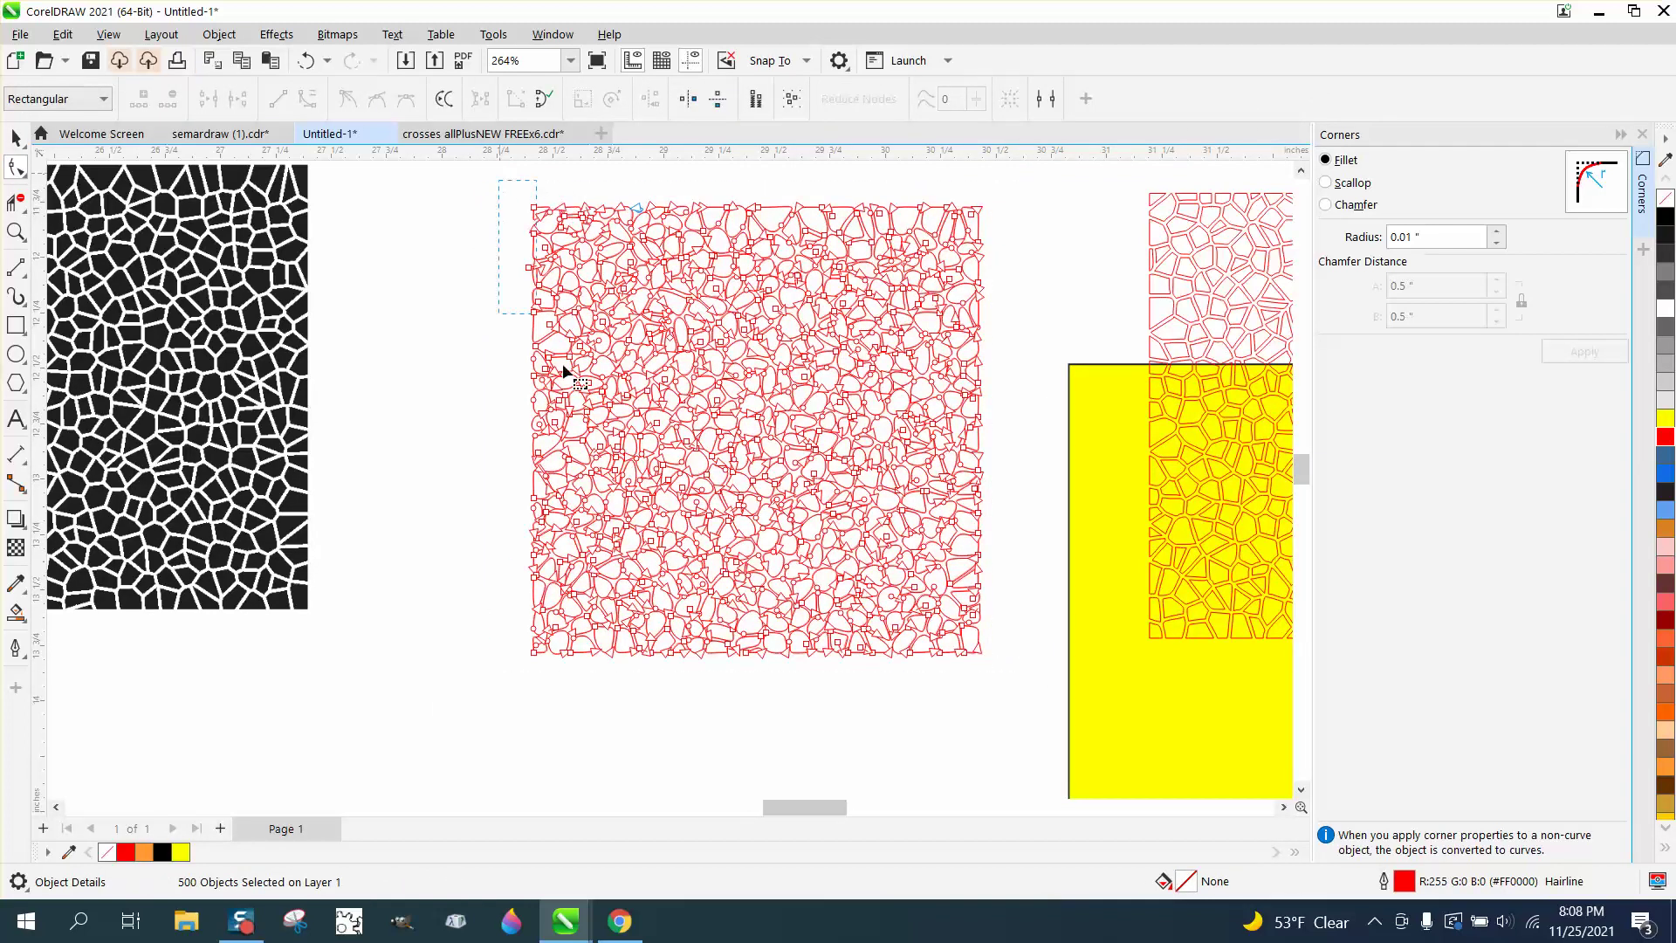
{"action": "left_click_drag", "start_coordinate": [1006, 690], "coordinate": [1009, 690]}
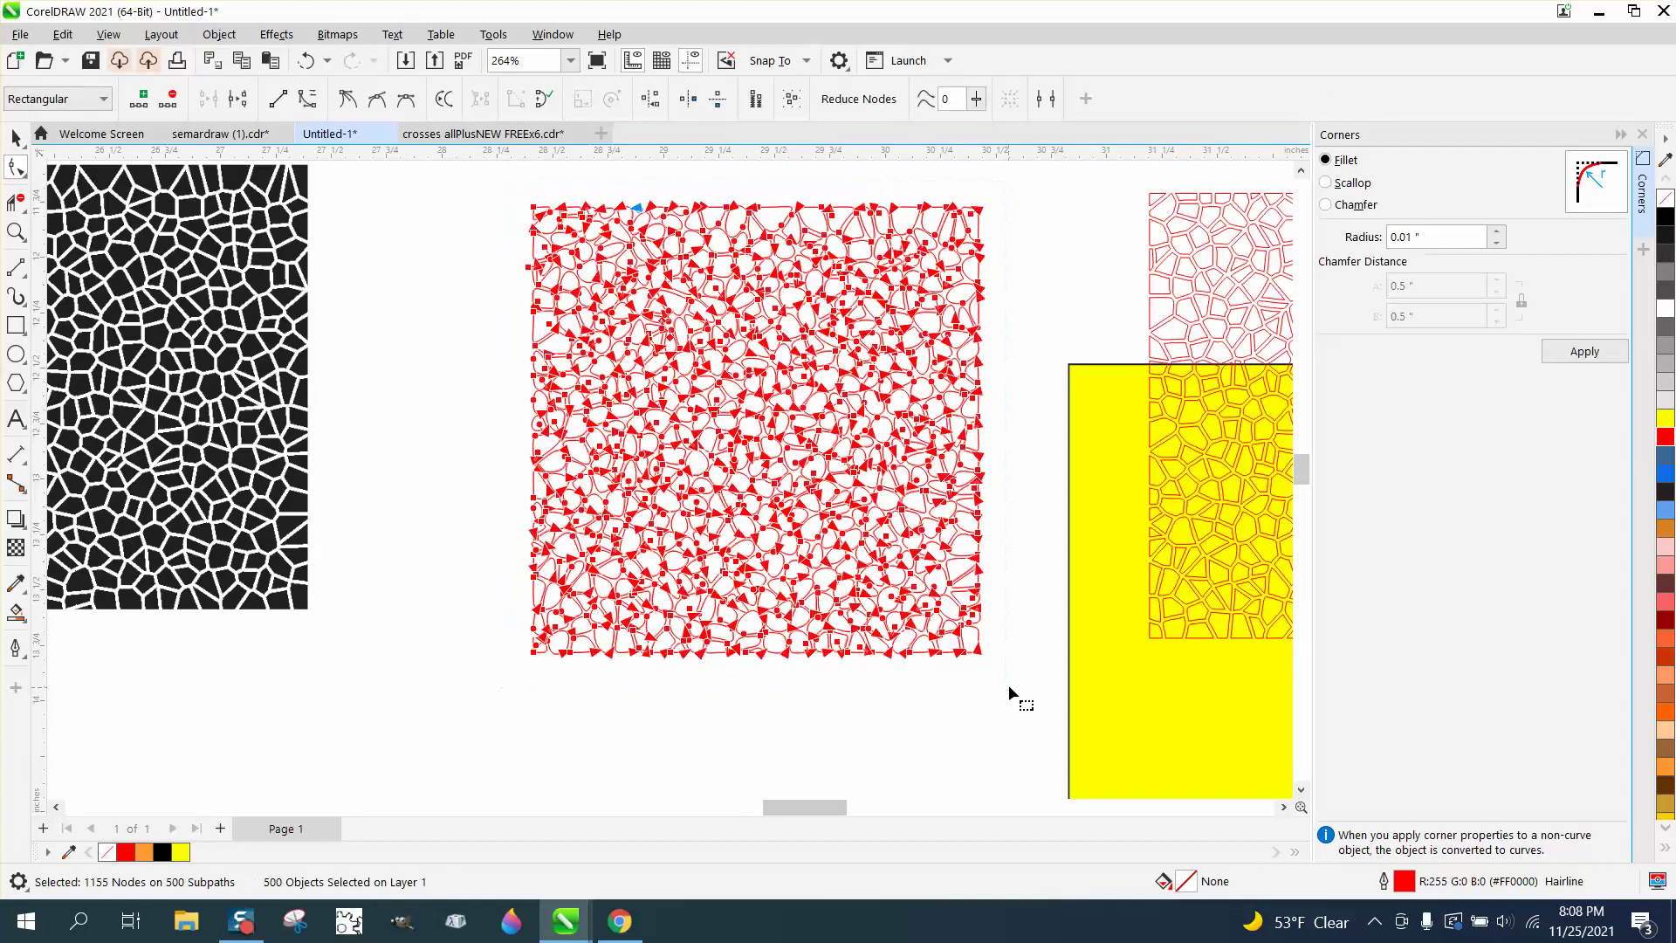
{"action": "left_click", "coordinate": [1571, 353]}
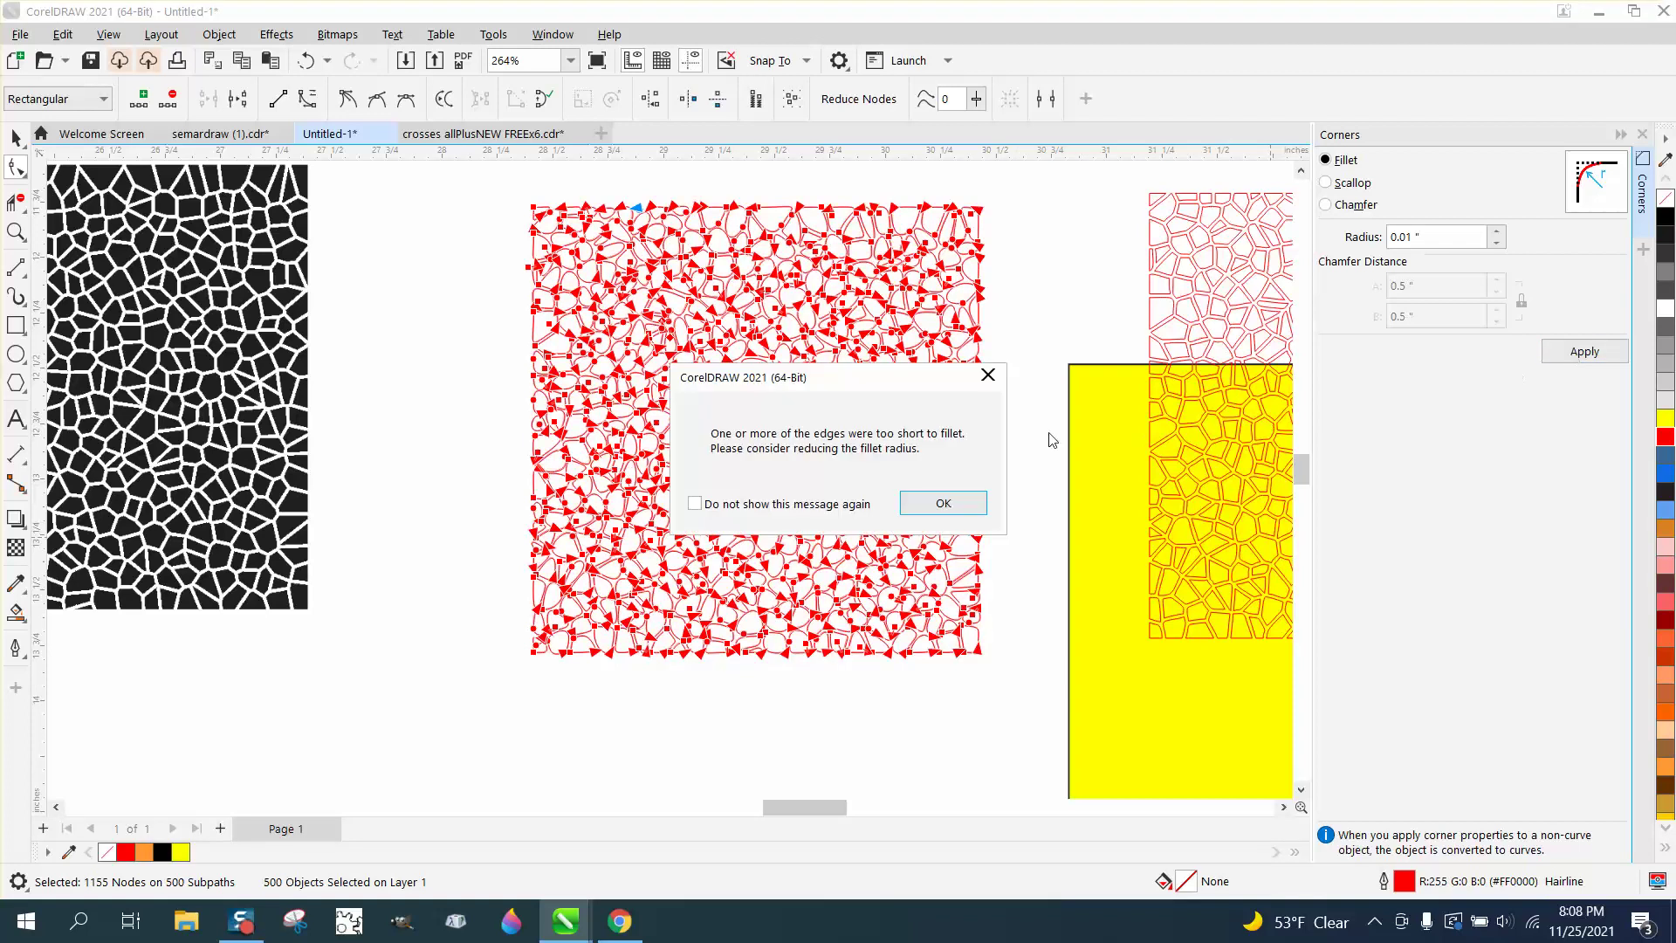
{"action": "left_click", "coordinate": [943, 503]}
{"action": "left_click", "coordinate": [15, 231]}
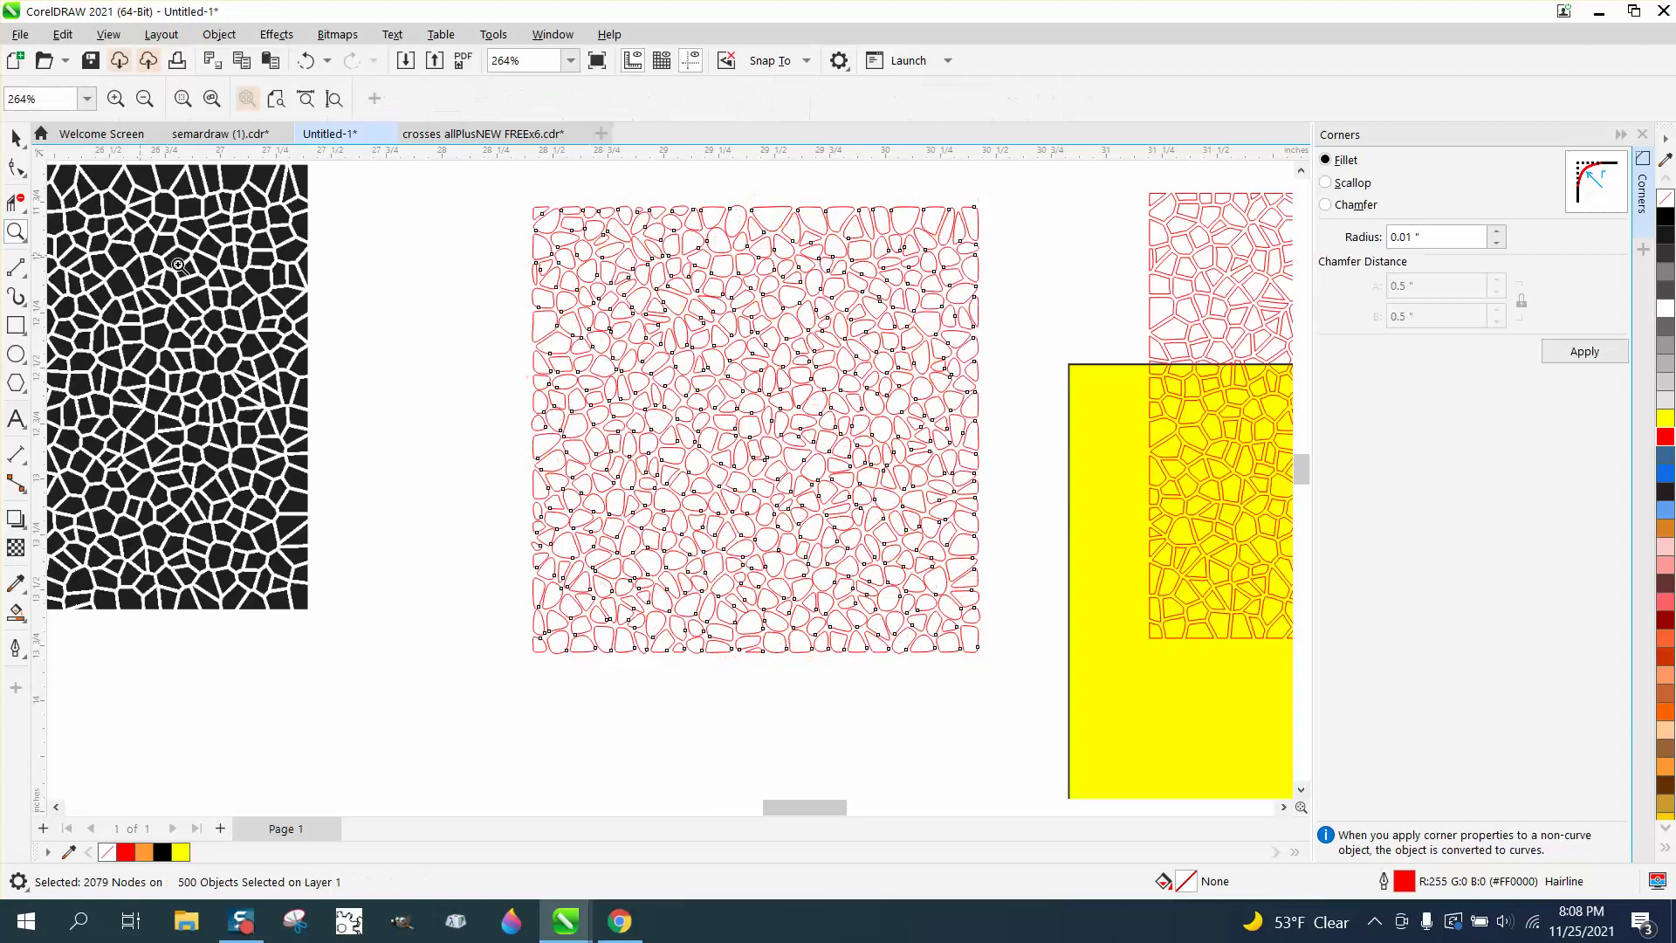
{"action": "left_click_drag", "start_coordinate": [561, 262], "coordinate": [752, 347]}
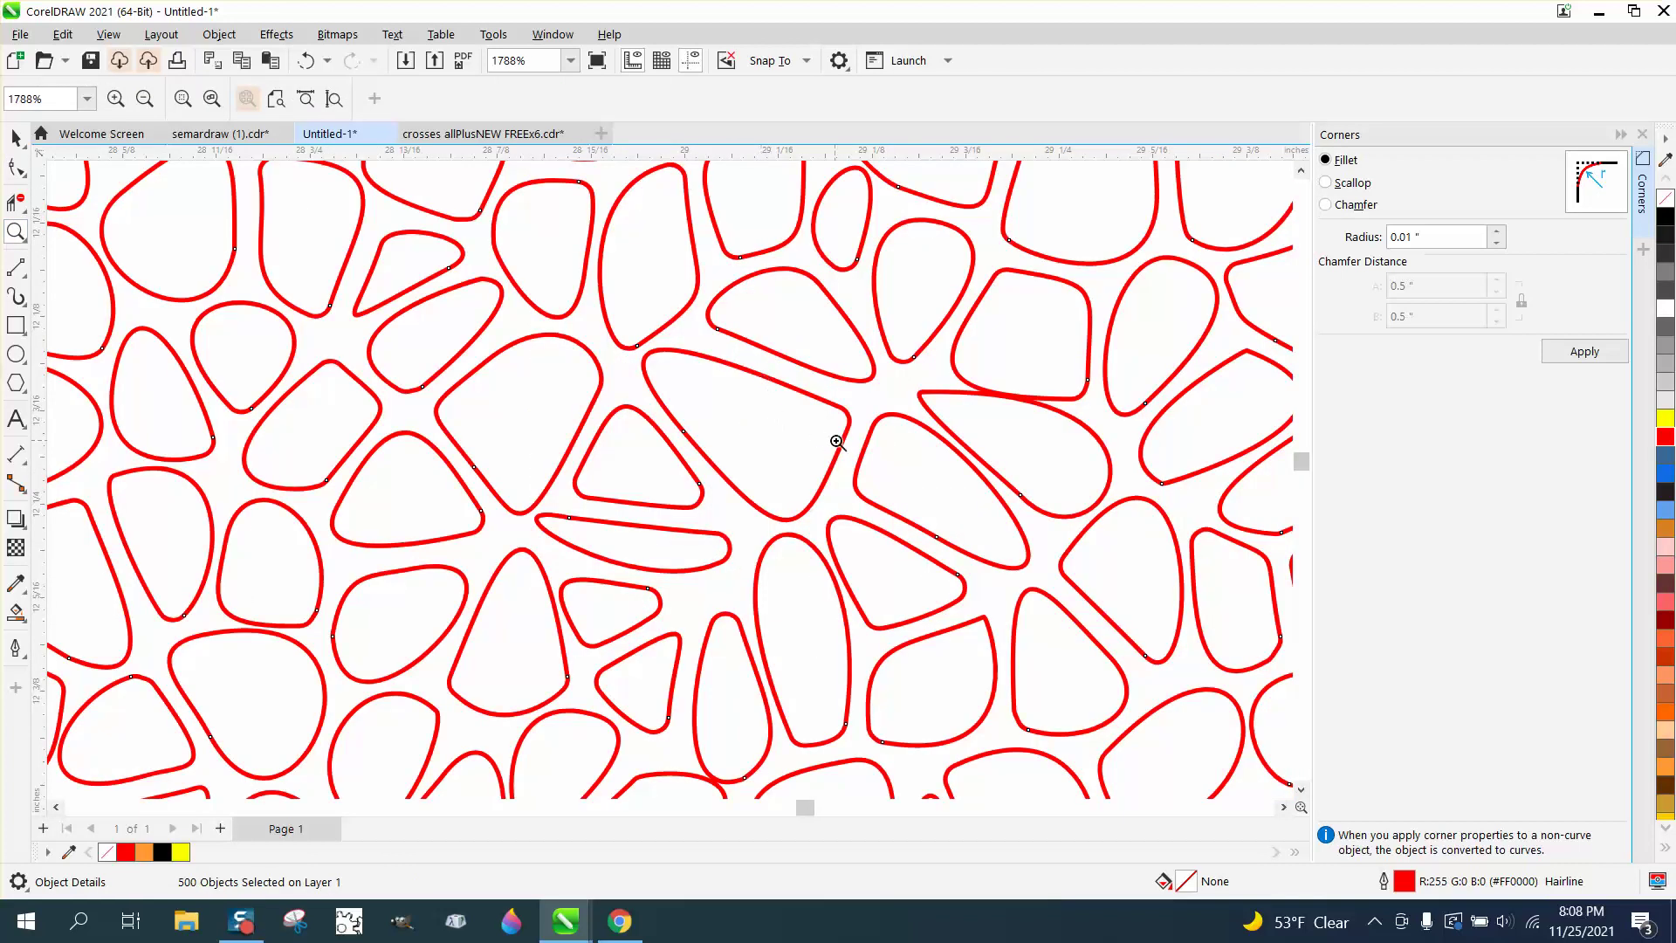
Try a fillet on one cell's corner node, then undo it and the all-cell fillet.
{"action": "left_click", "coordinate": [15, 168]}
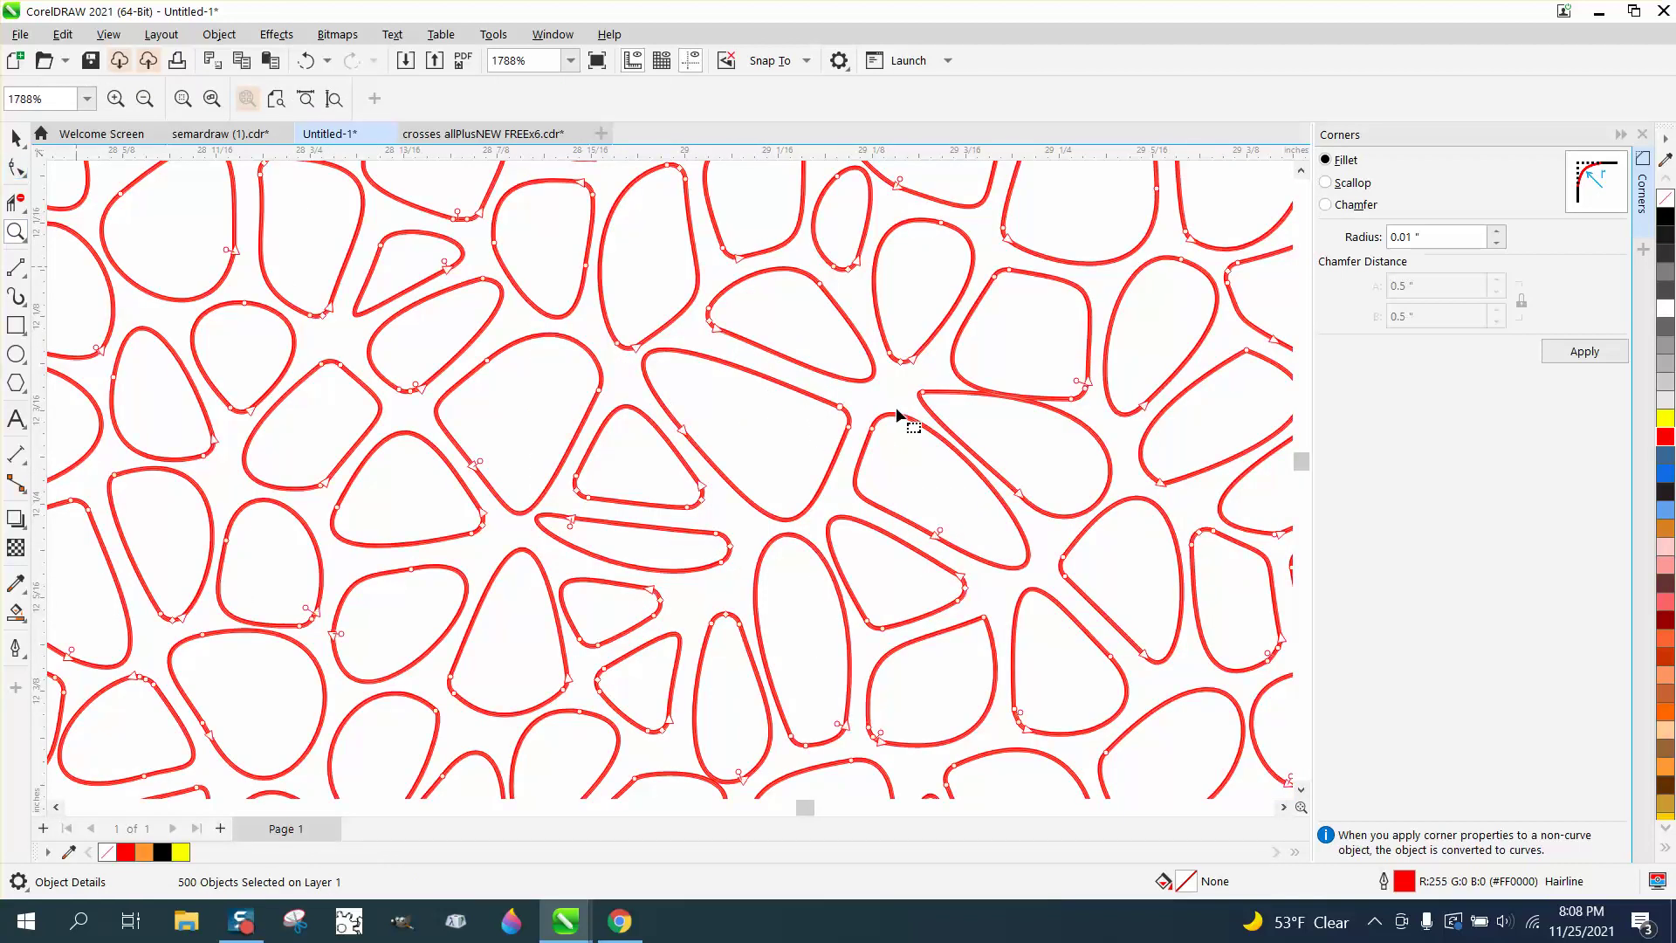
{"action": "left_click", "coordinate": [922, 393]}
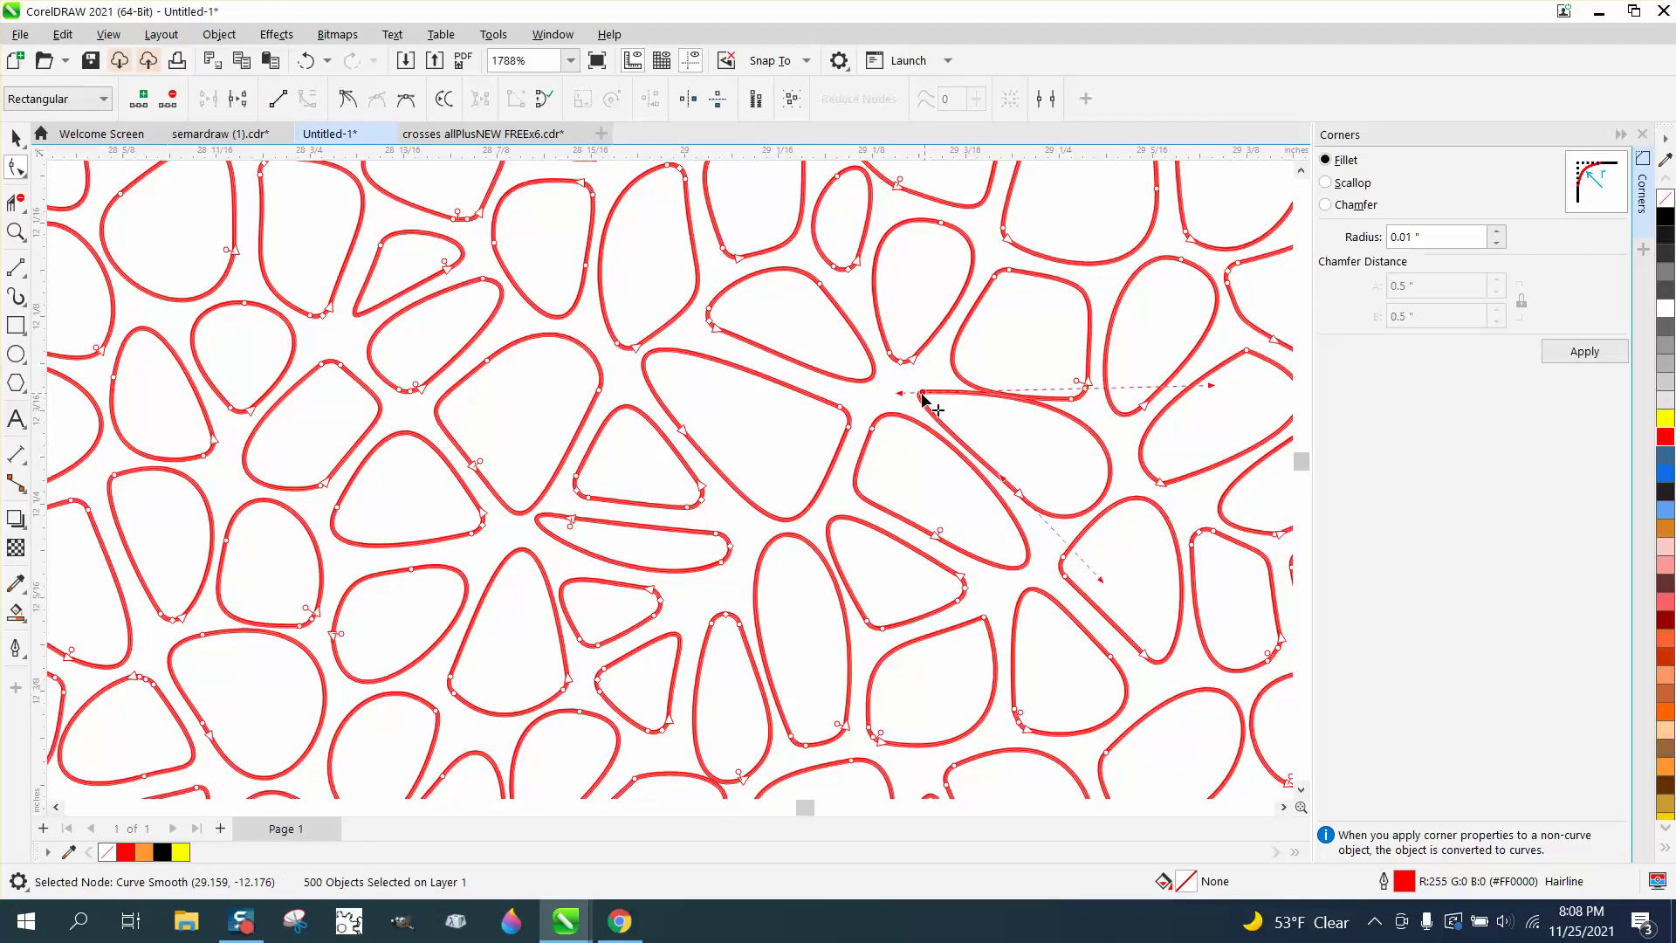
{"action": "left_click", "coordinate": [1580, 363]}
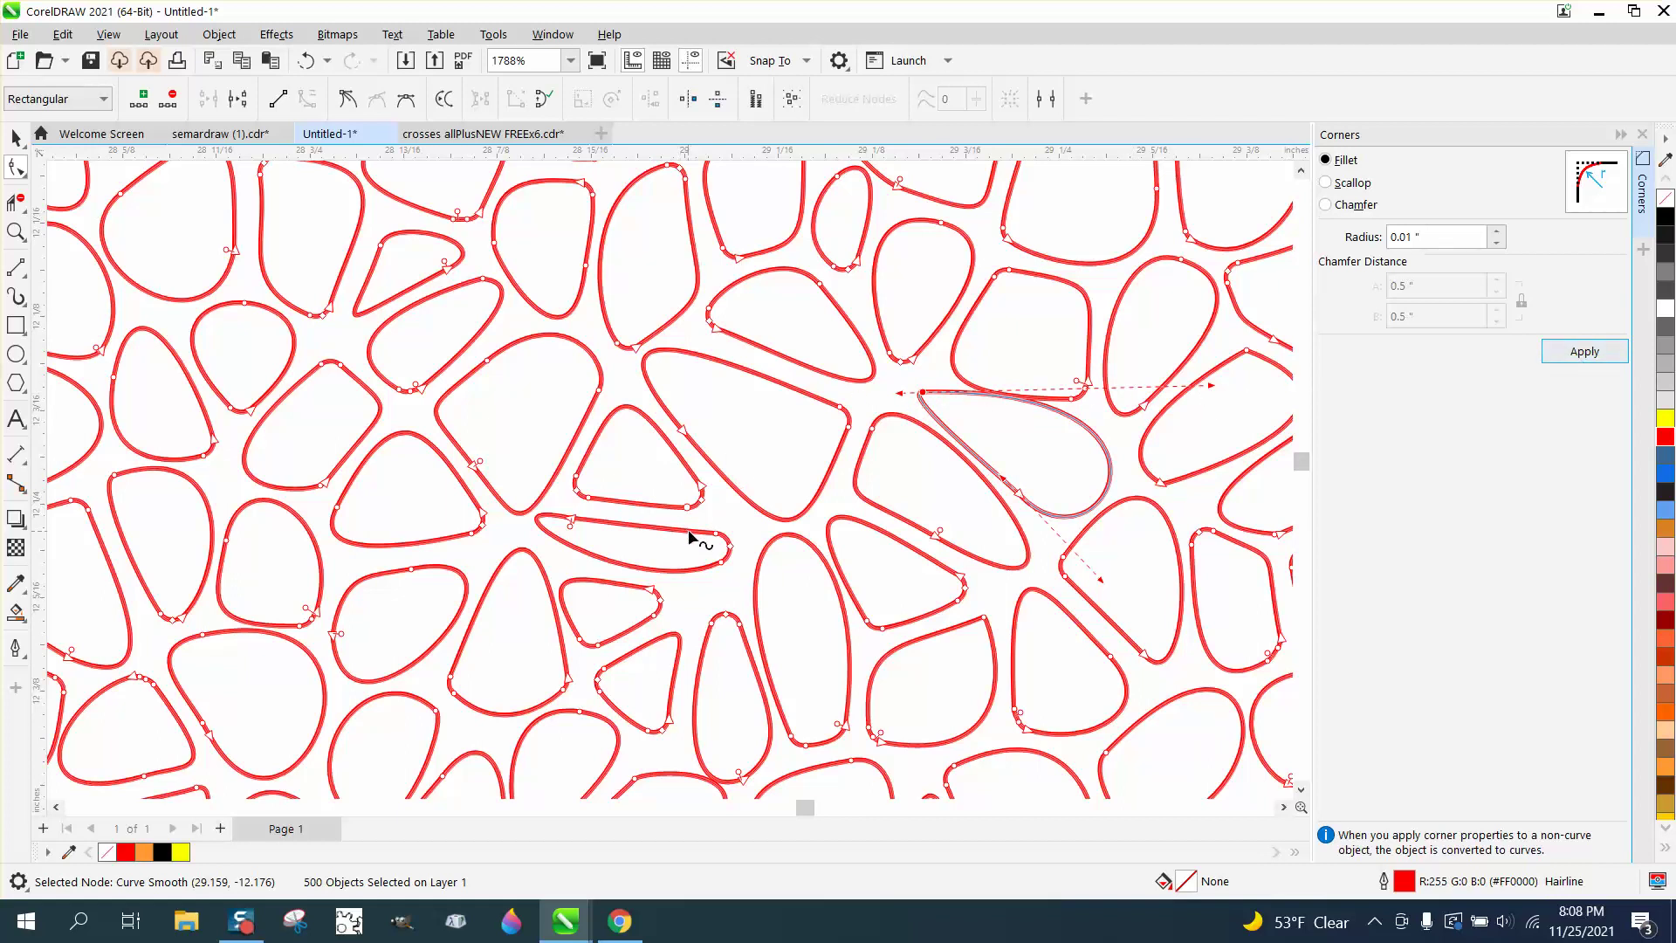
{"action": "left_click", "coordinate": [307, 61]}
{"action": "left_click", "coordinate": [307, 61]}
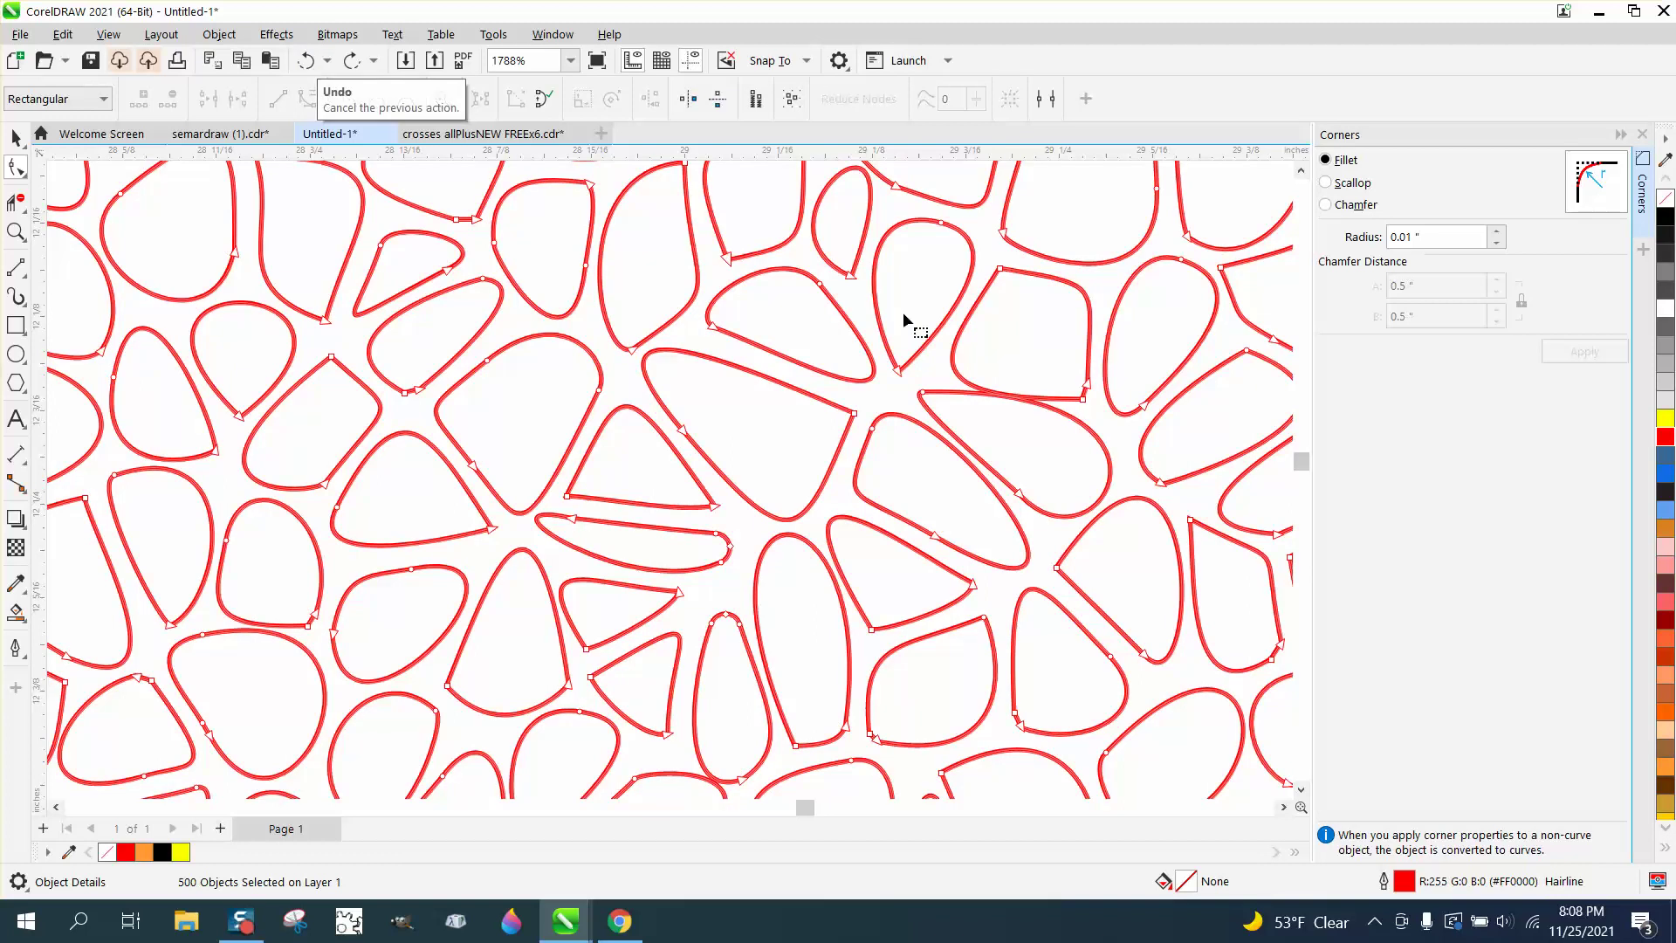
{"action": "scroll", "coordinate": [899, 377], "scroll_direction": "down", "scroll_amount": 1}
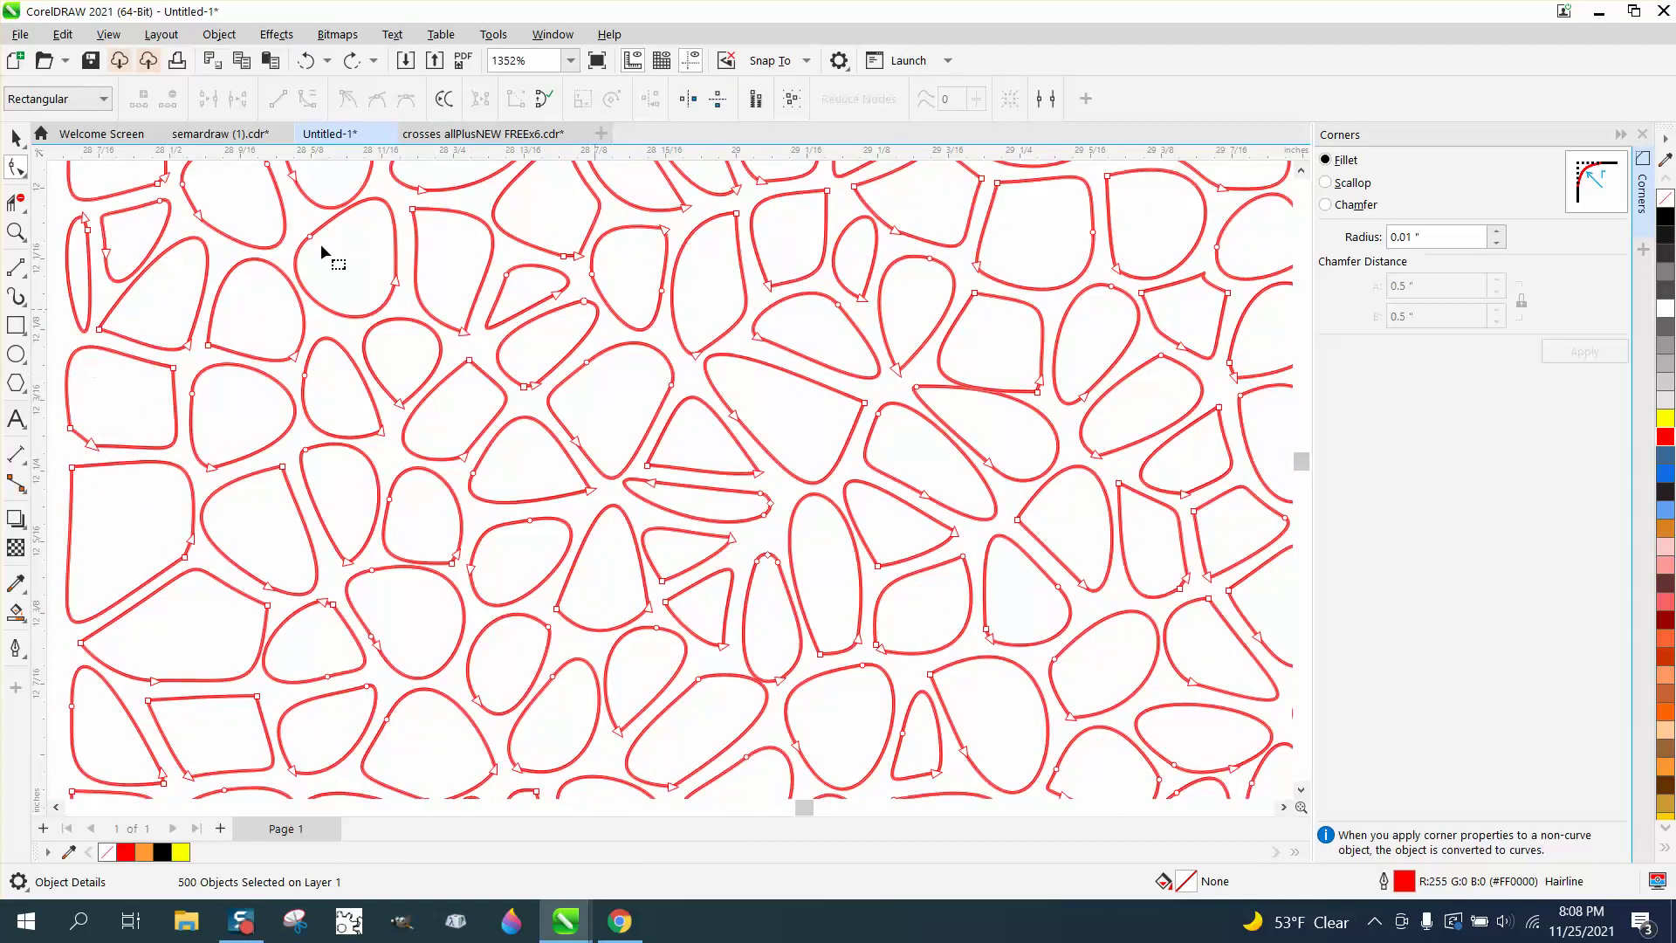
{"action": "left_click", "coordinate": [16, 137]}
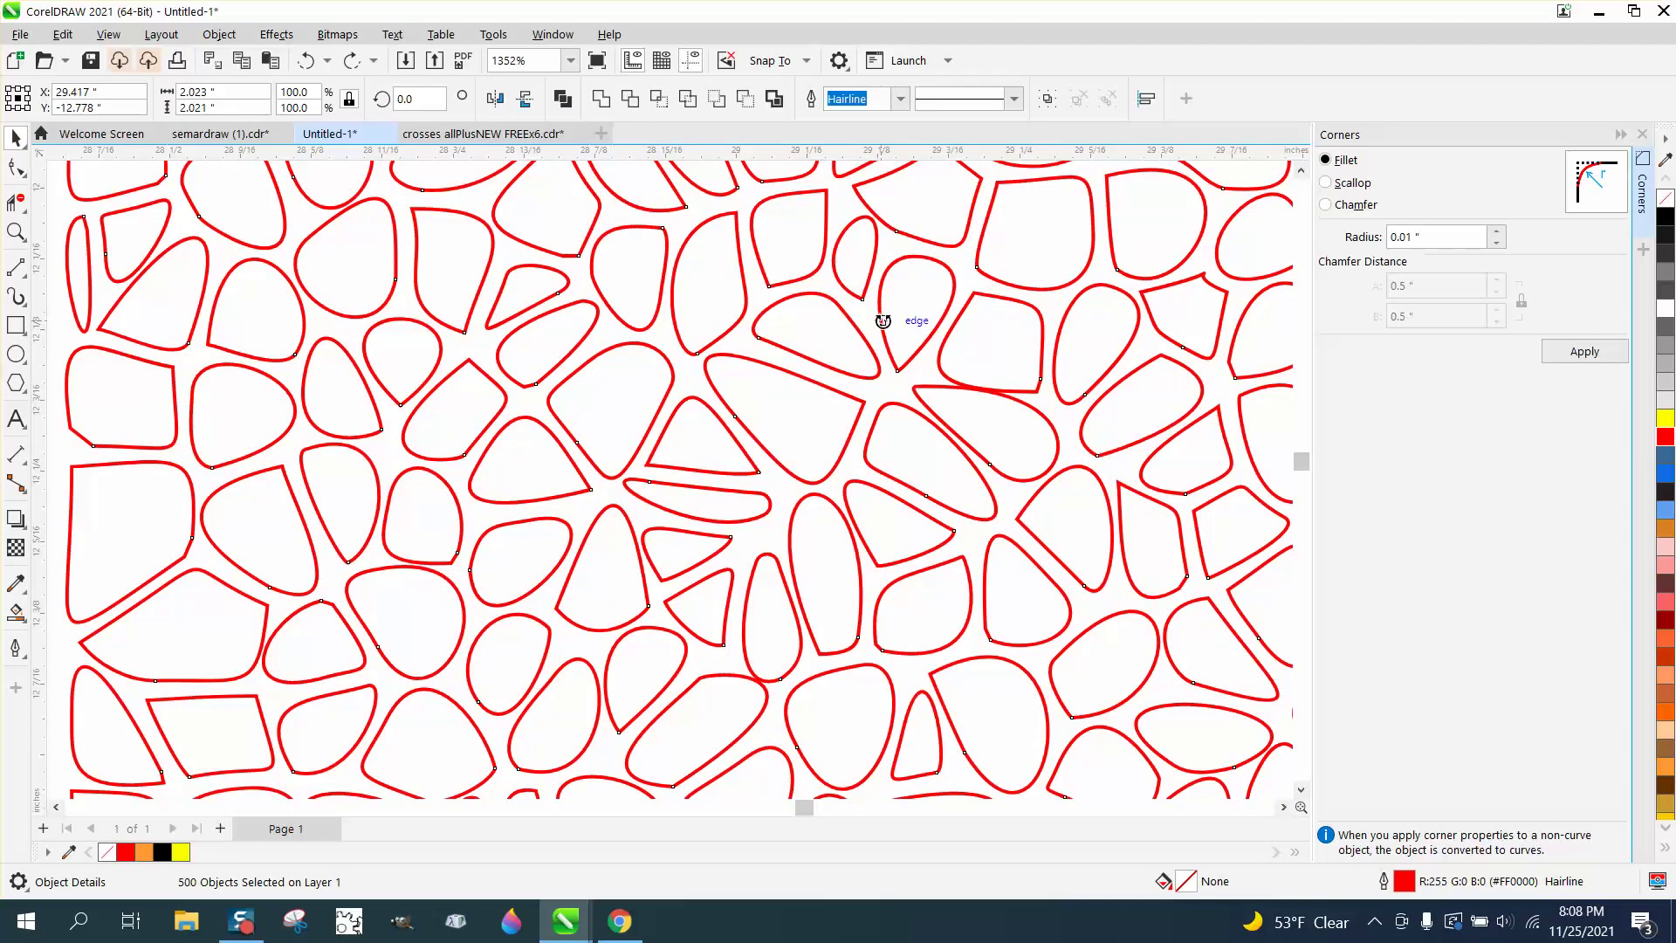
{"action": "scroll", "coordinate": [881, 320], "scroll_direction": "down", "scroll_amount": 2}
Give the small teardrop-shaped cell a blue outline, then box-select the whole pattern.
{"action": "left_click", "coordinate": [329, 364]}
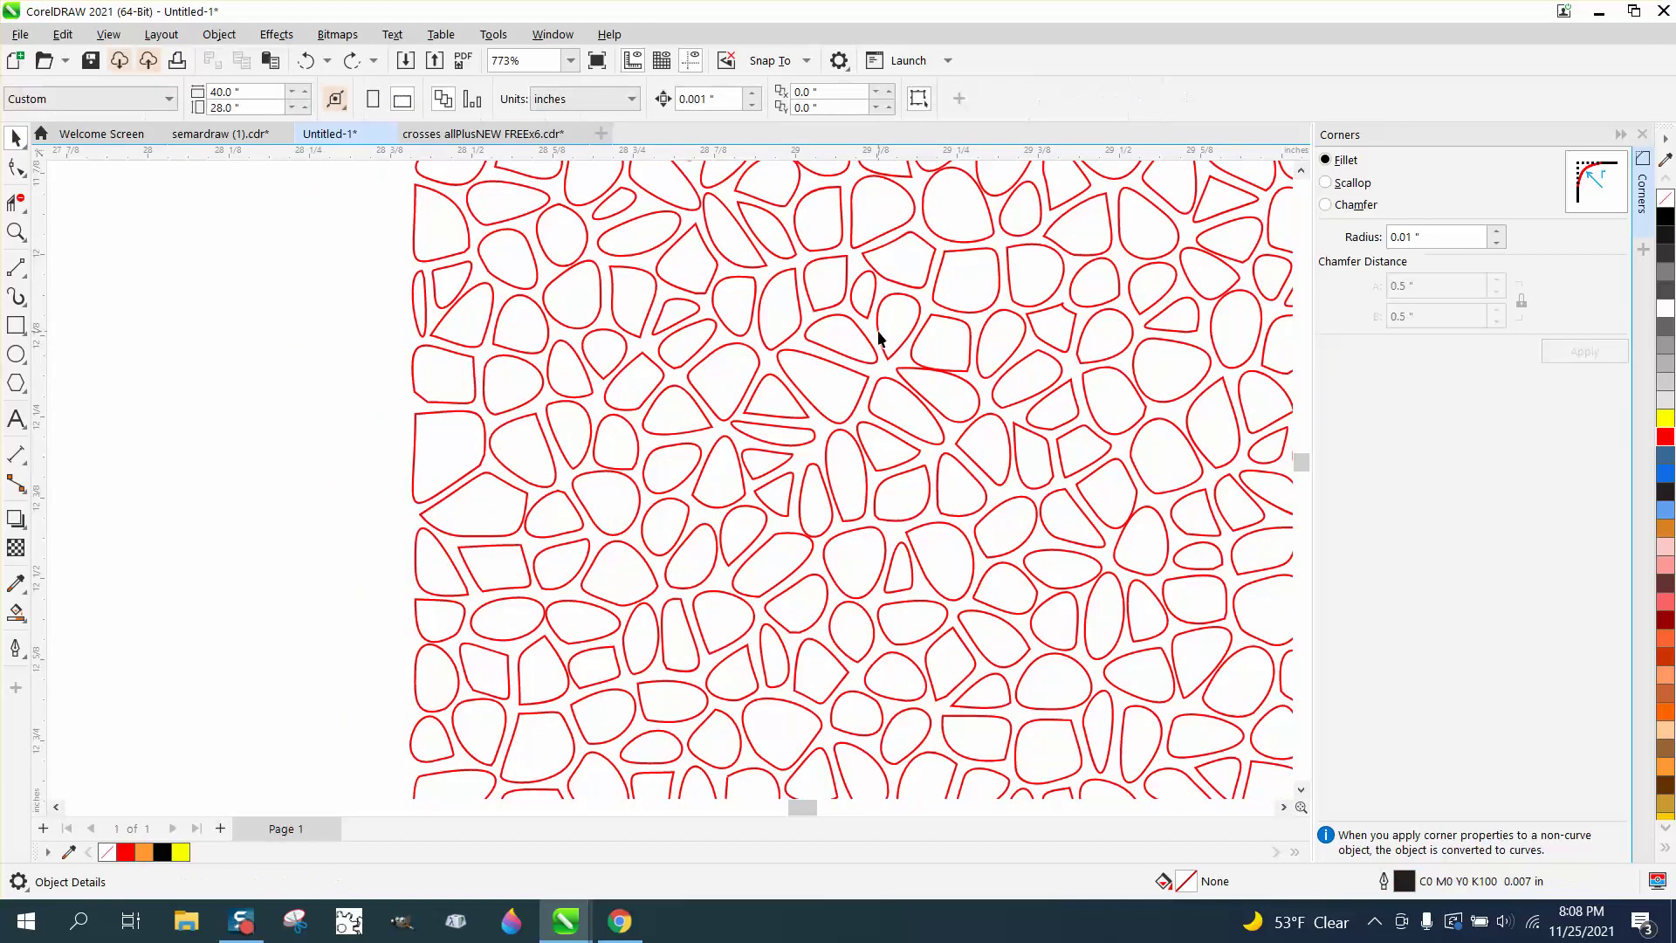
{"action": "left_click", "coordinate": [879, 338]}
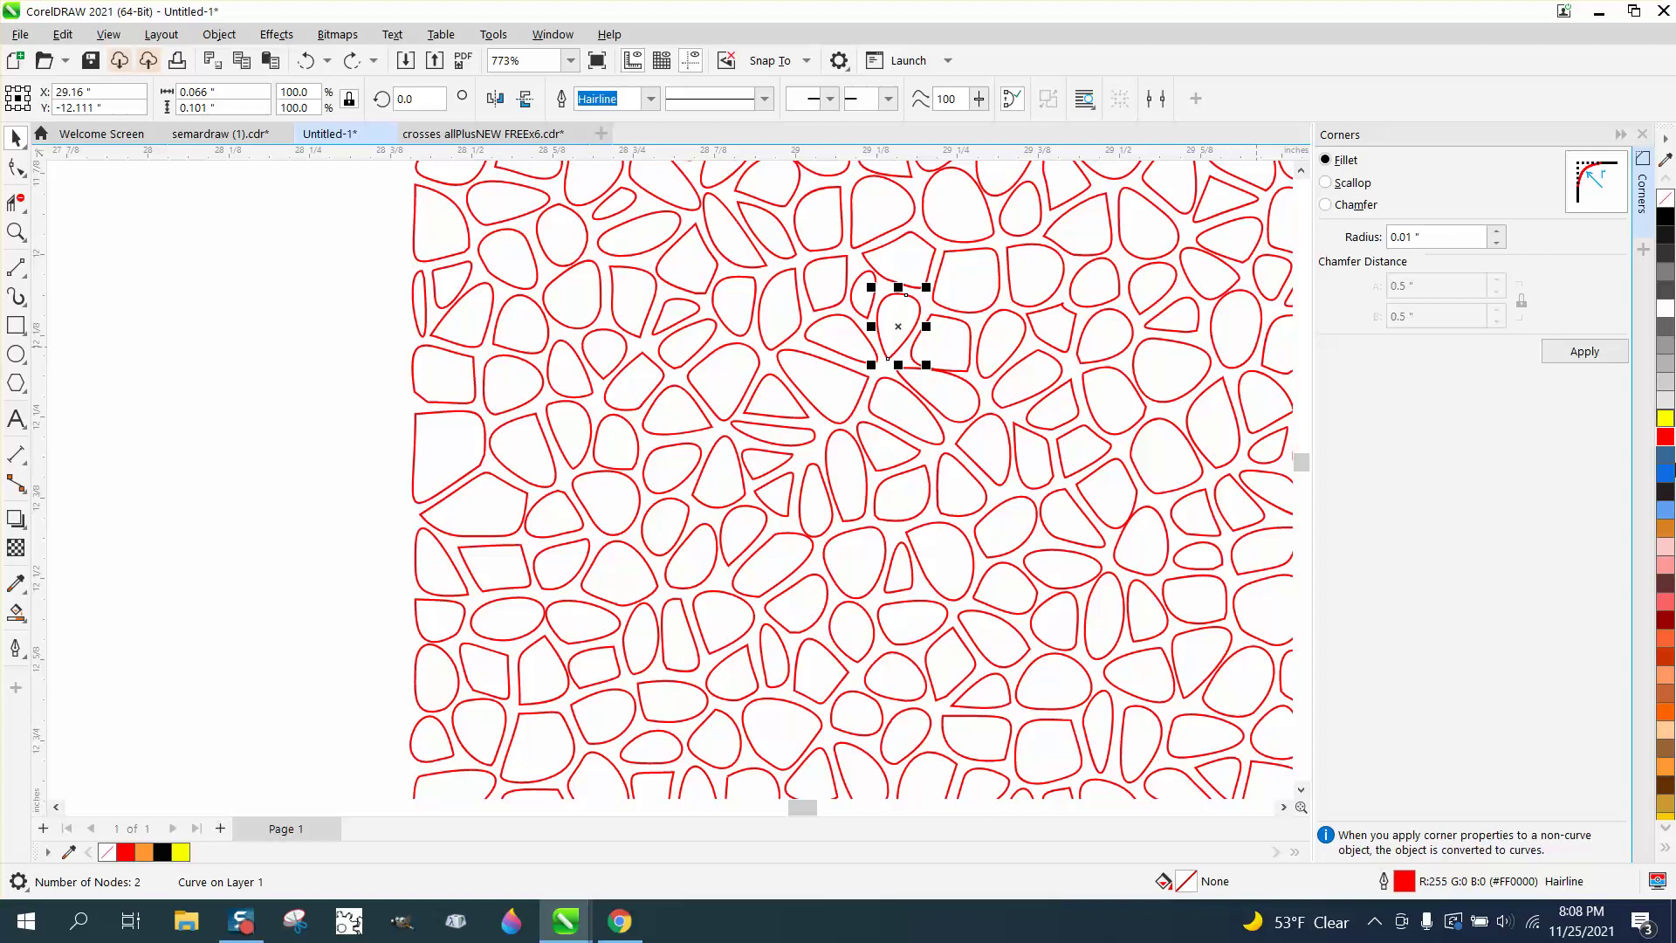
{"action": "right_click", "coordinate": [1667, 479]}
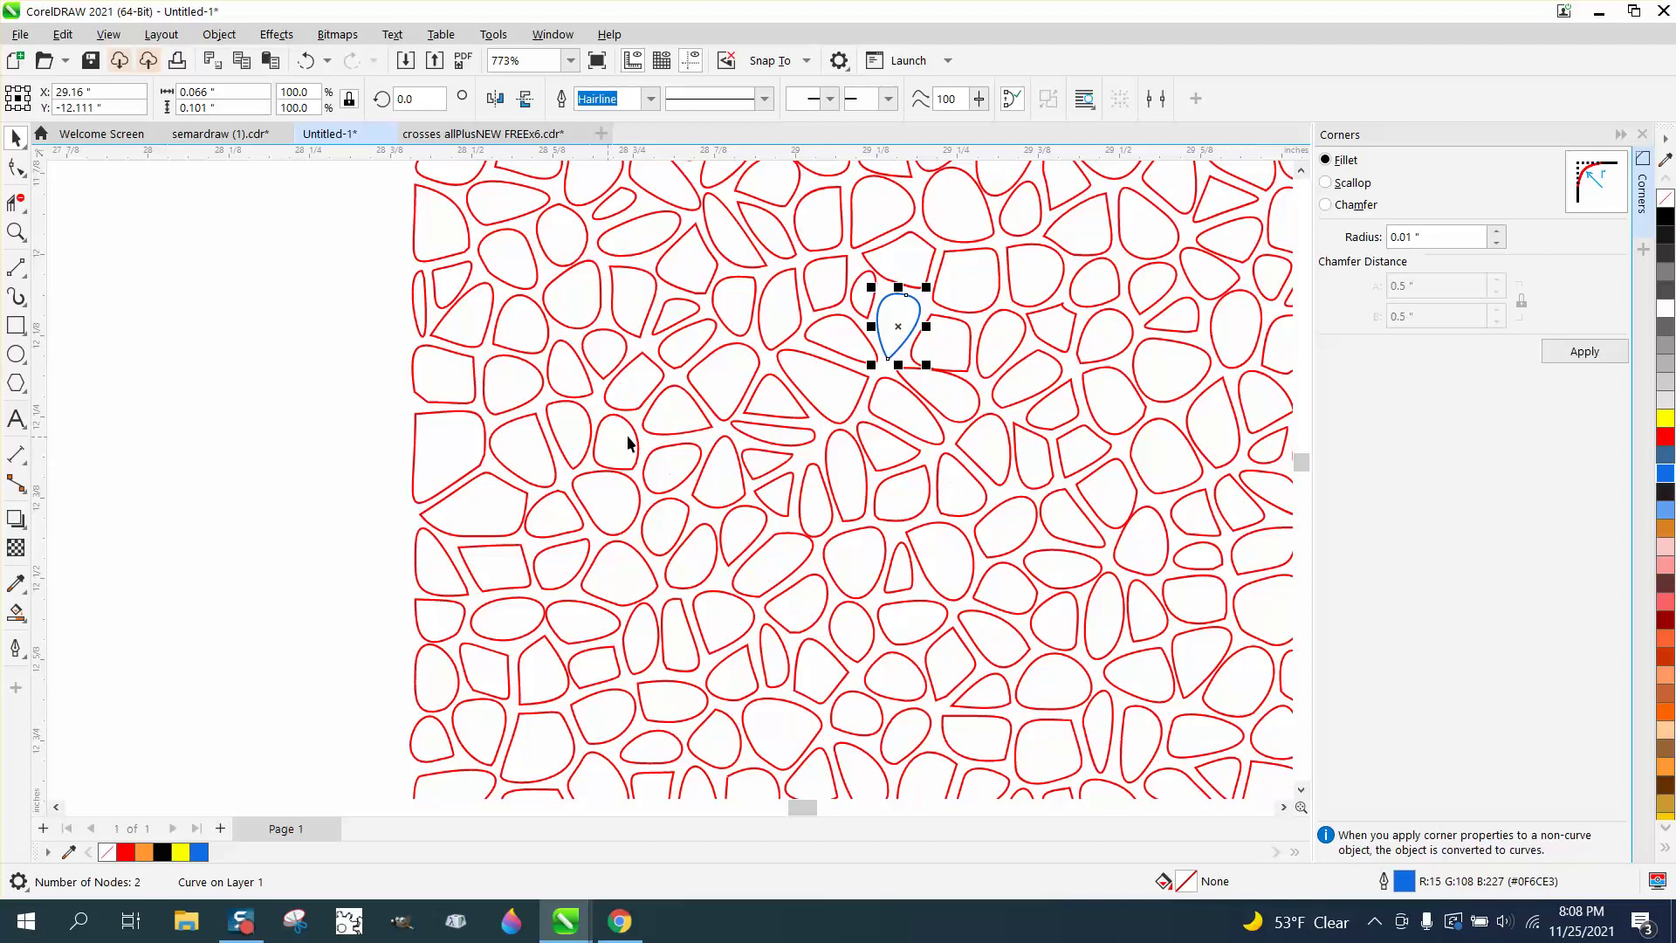
{"action": "scroll", "coordinate": [637, 441], "scroll_direction": "down", "scroll_amount": 1}
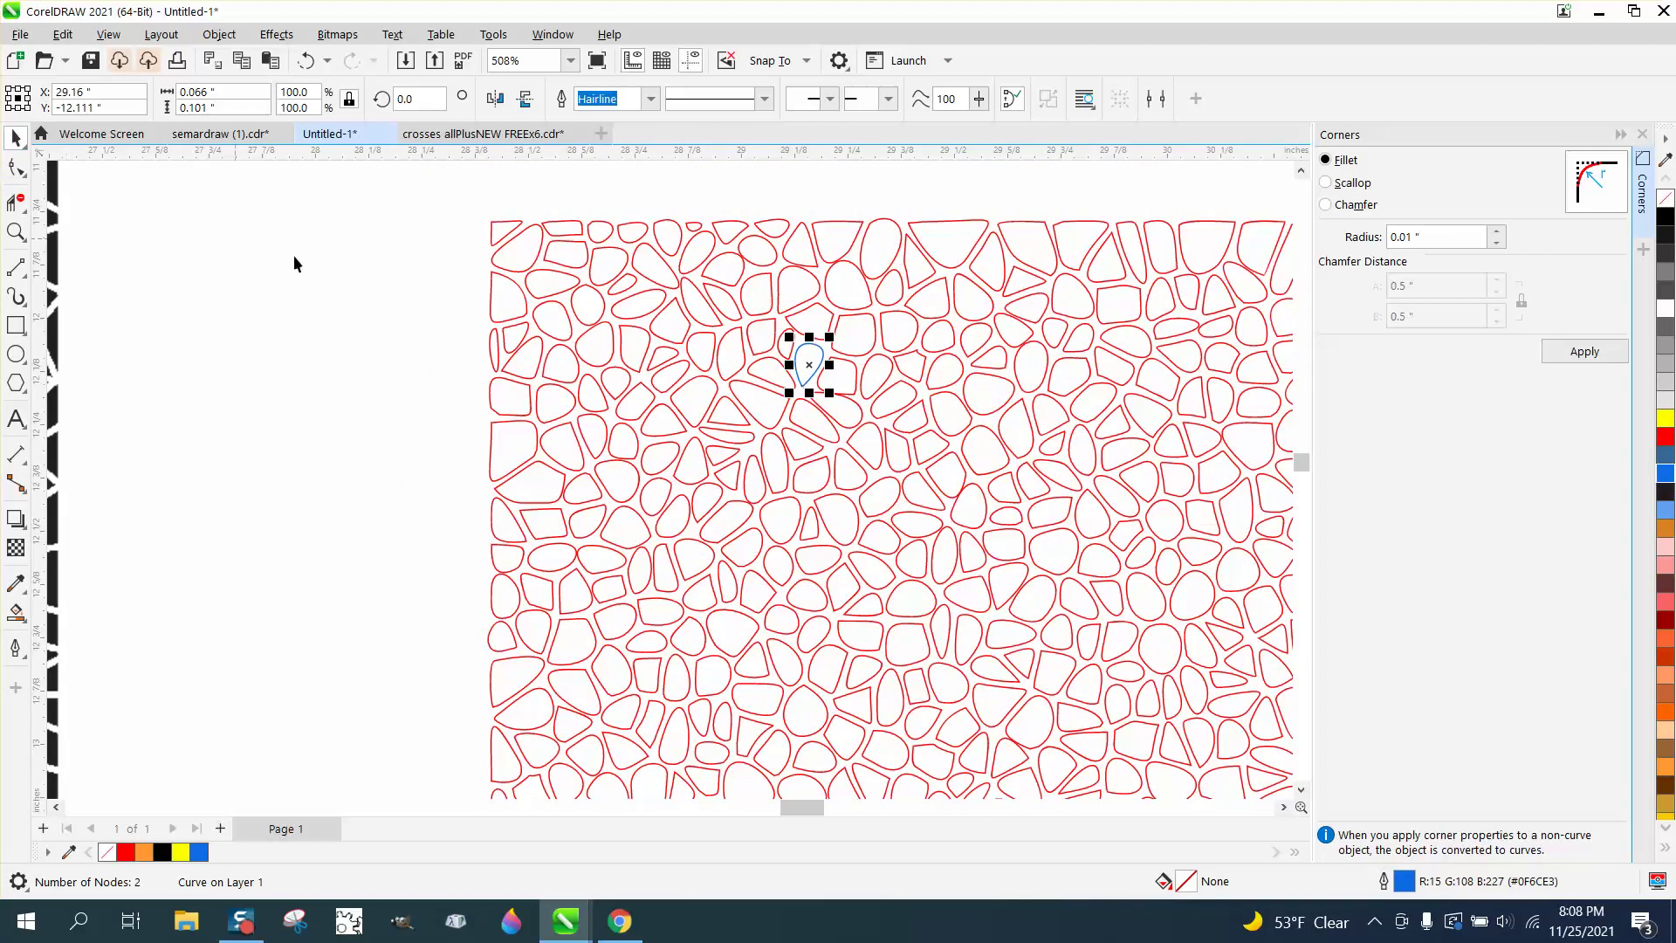
{"action": "scroll", "coordinate": [323, 260], "scroll_direction": "down", "scroll_amount": 1}
{"action": "scroll", "coordinate": [393, 205], "scroll_direction": "down", "scroll_amount": 1}
{"action": "left_click_drag", "start_coordinate": [400, 206], "coordinate": [1054, 796]}
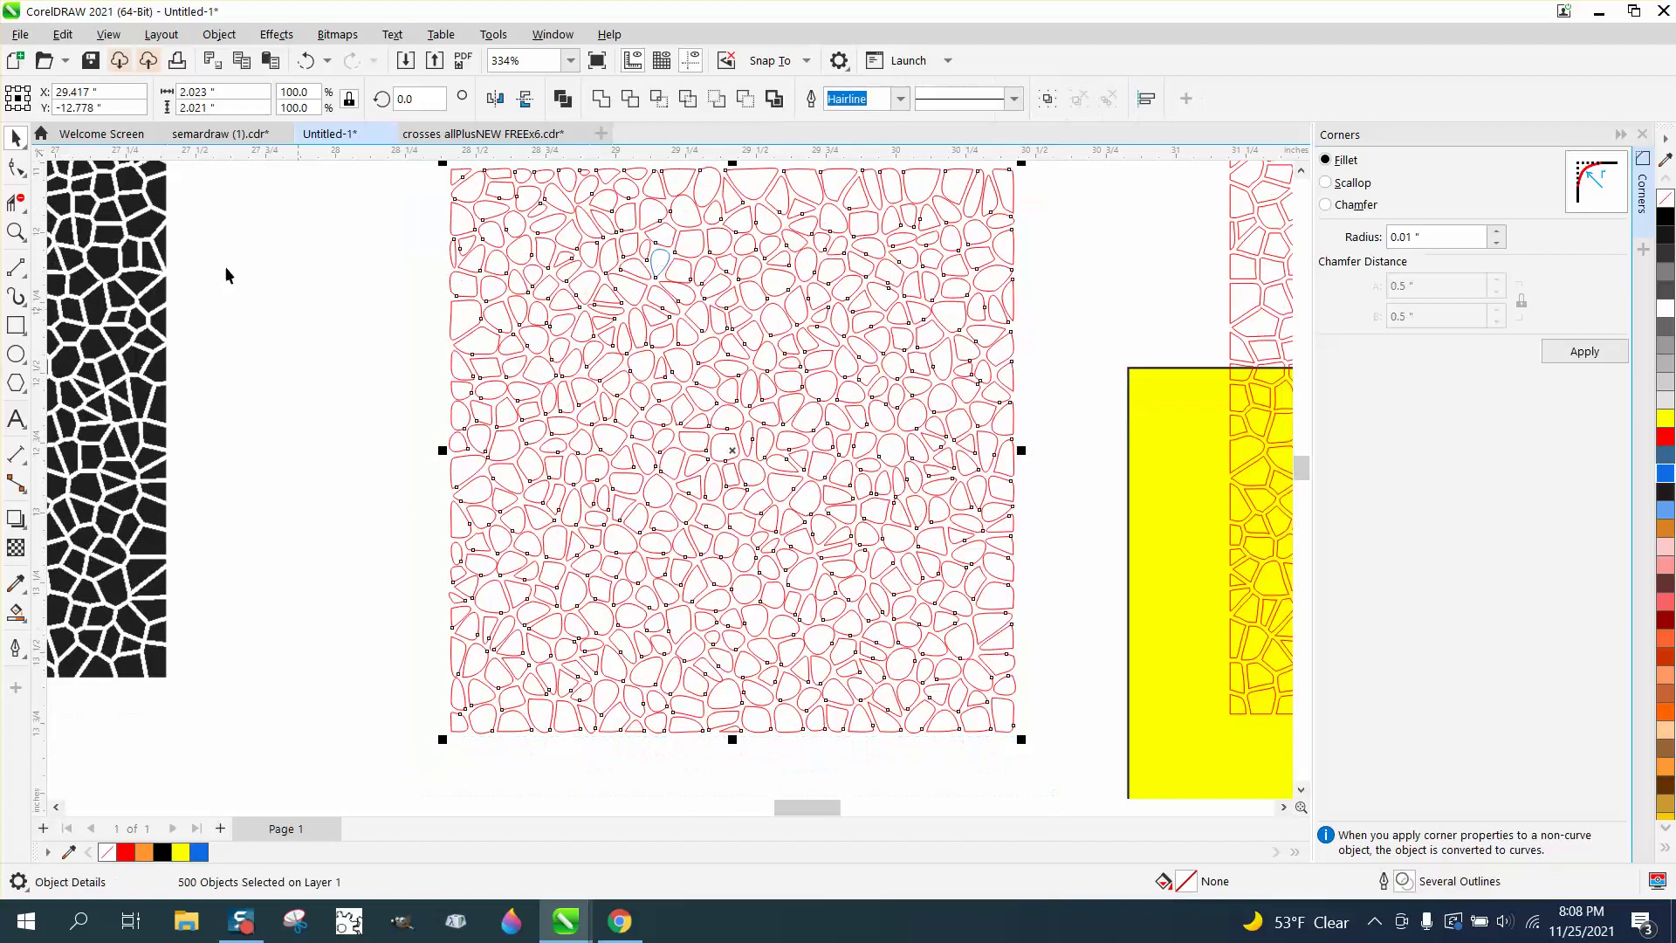
Reapply the 0.01-inch fillet to all pattern nodes, dismissing the edges-too-short warning.
{"action": "left_click", "coordinate": [21, 168]}
{"action": "scroll", "coordinate": [454, 291], "scroll_direction": "down", "scroll_amount": 1}
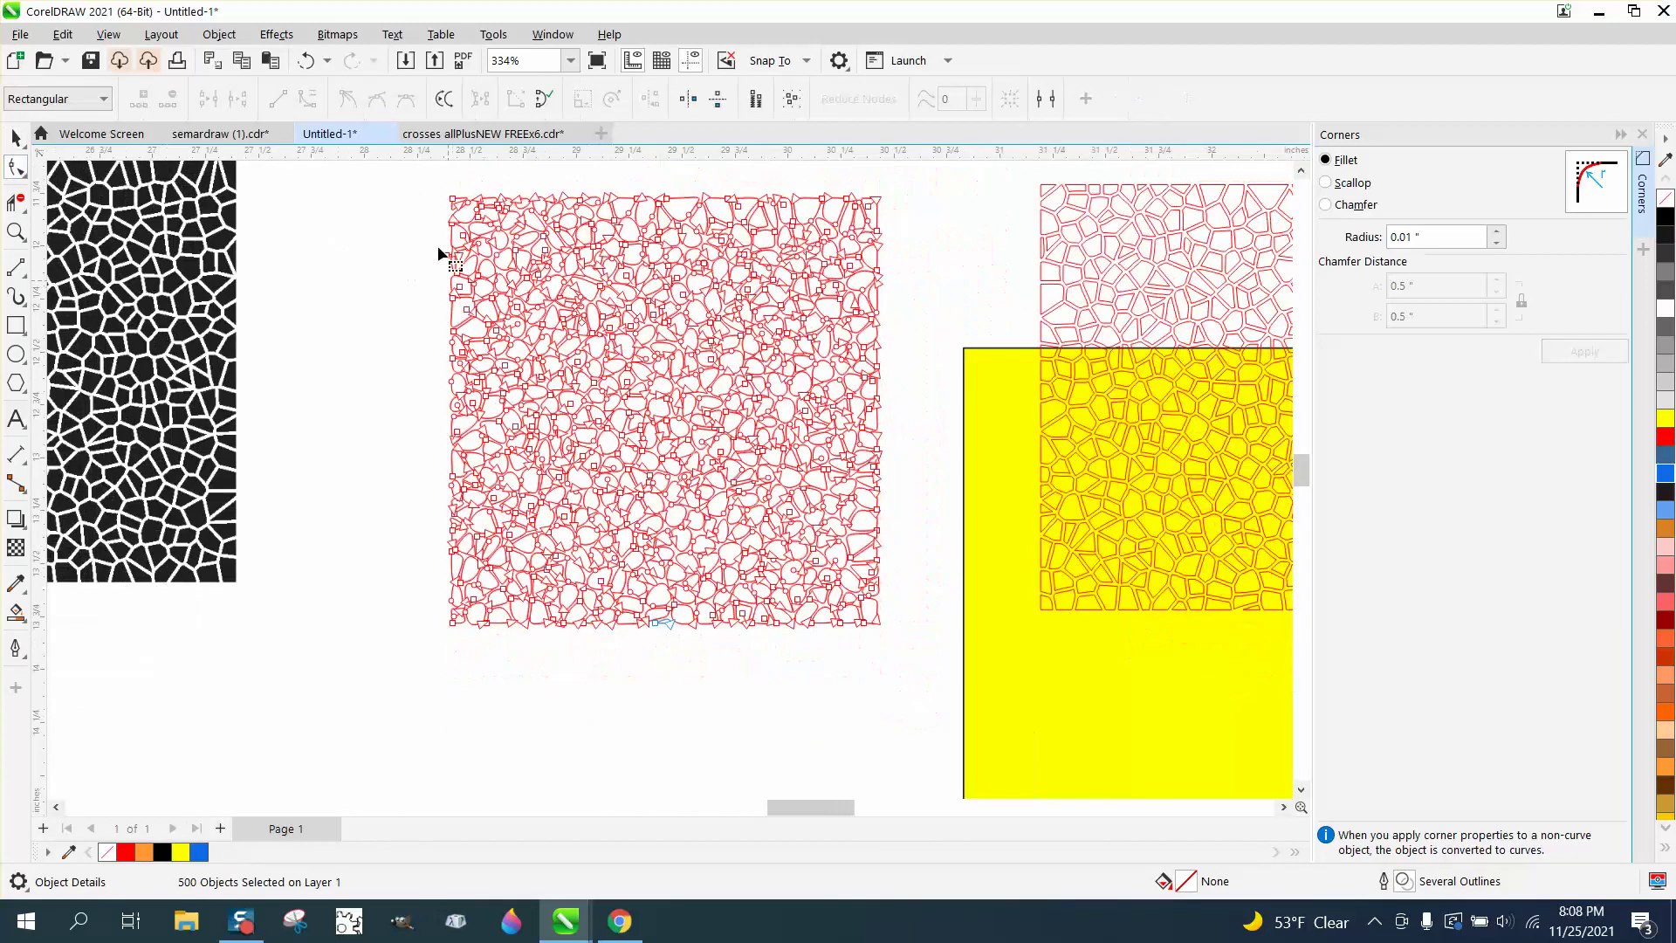
{"action": "left_click_drag", "start_coordinate": [417, 179], "coordinate": [918, 637]}
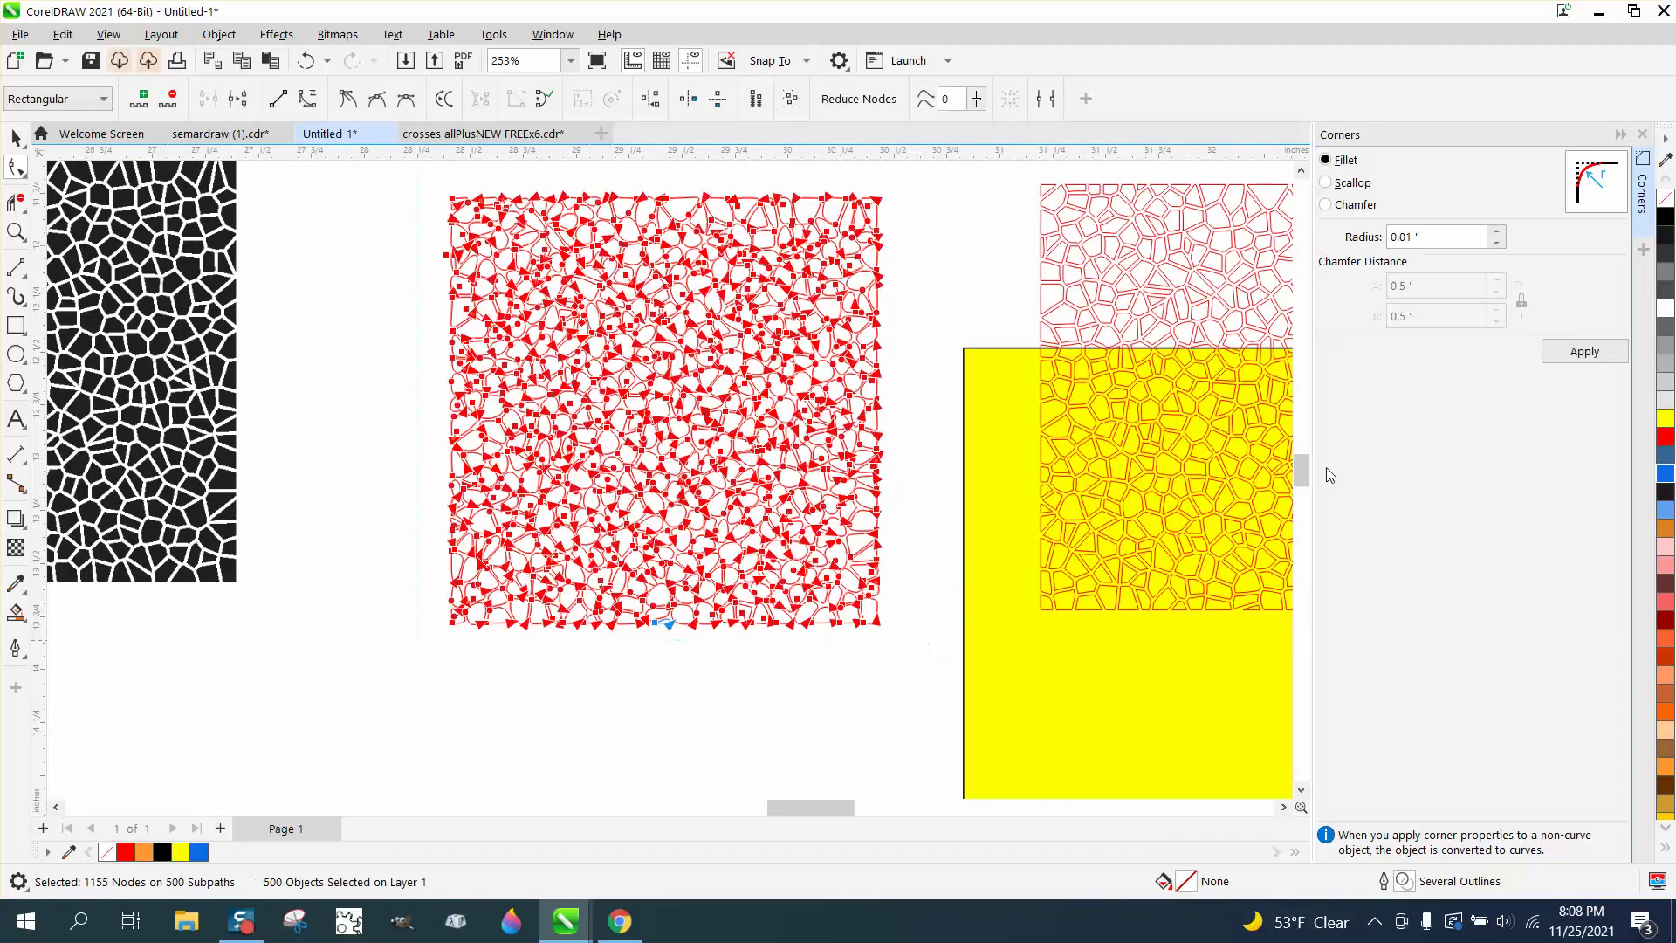
{"action": "left_click", "coordinate": [1591, 353]}
{"action": "left_click", "coordinate": [934, 498]}
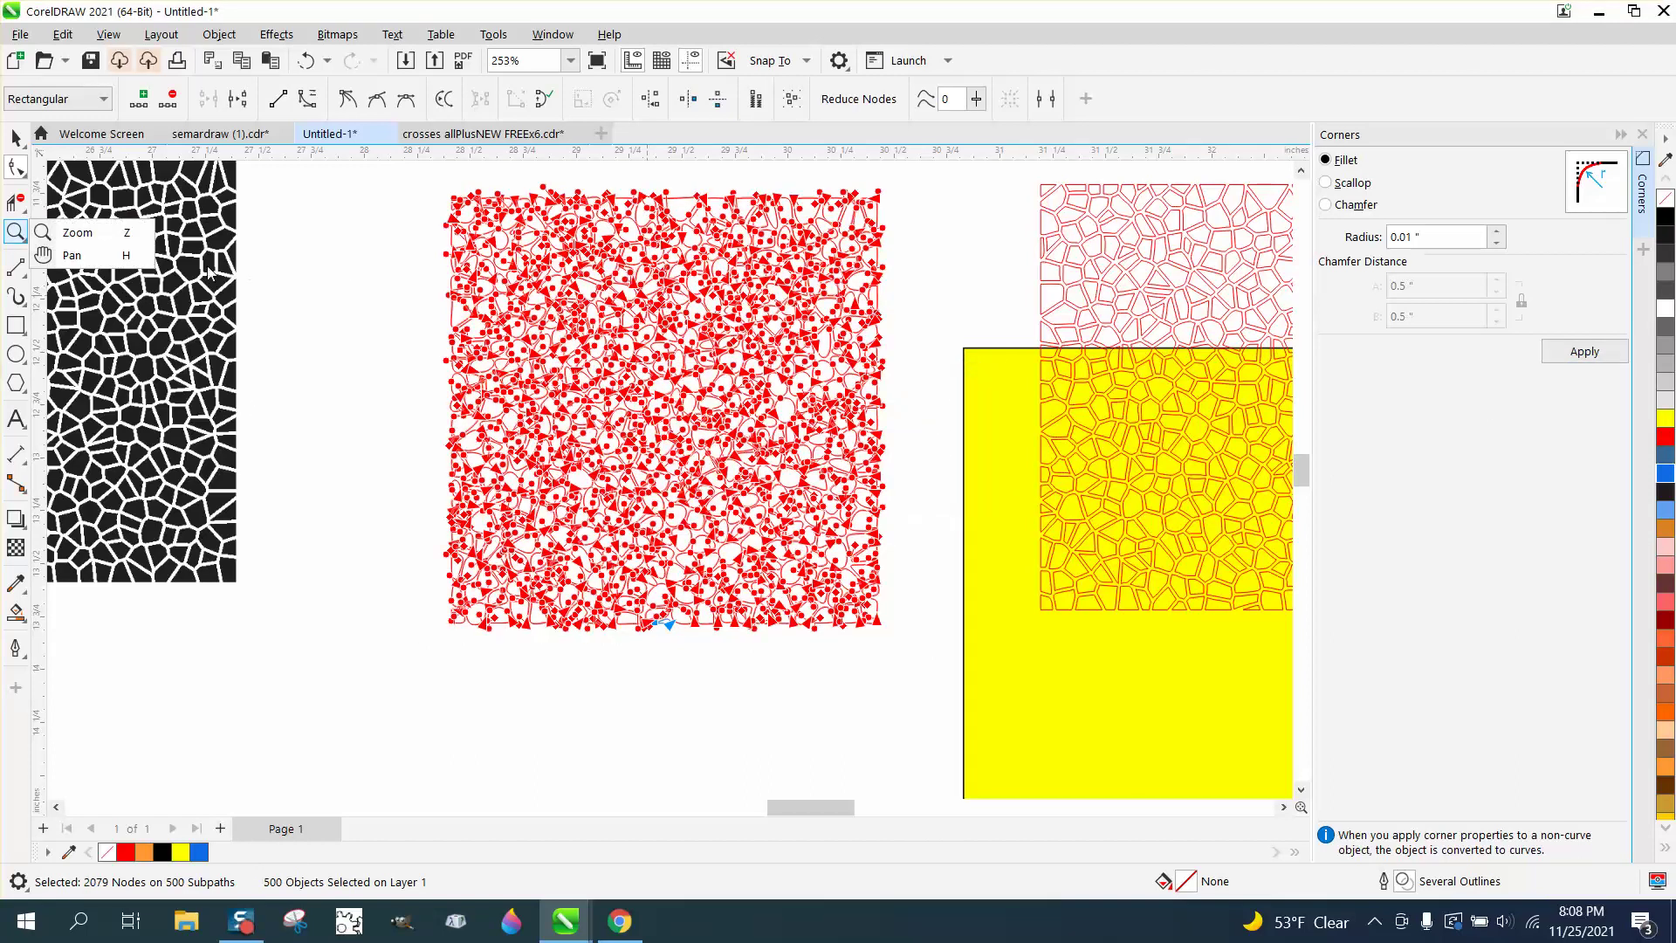
Zoom in to inspect the rounded cells around the blue teardrop.
{"action": "left_click", "coordinate": [77, 232]}
{"action": "left_click", "coordinate": [852, 419]}
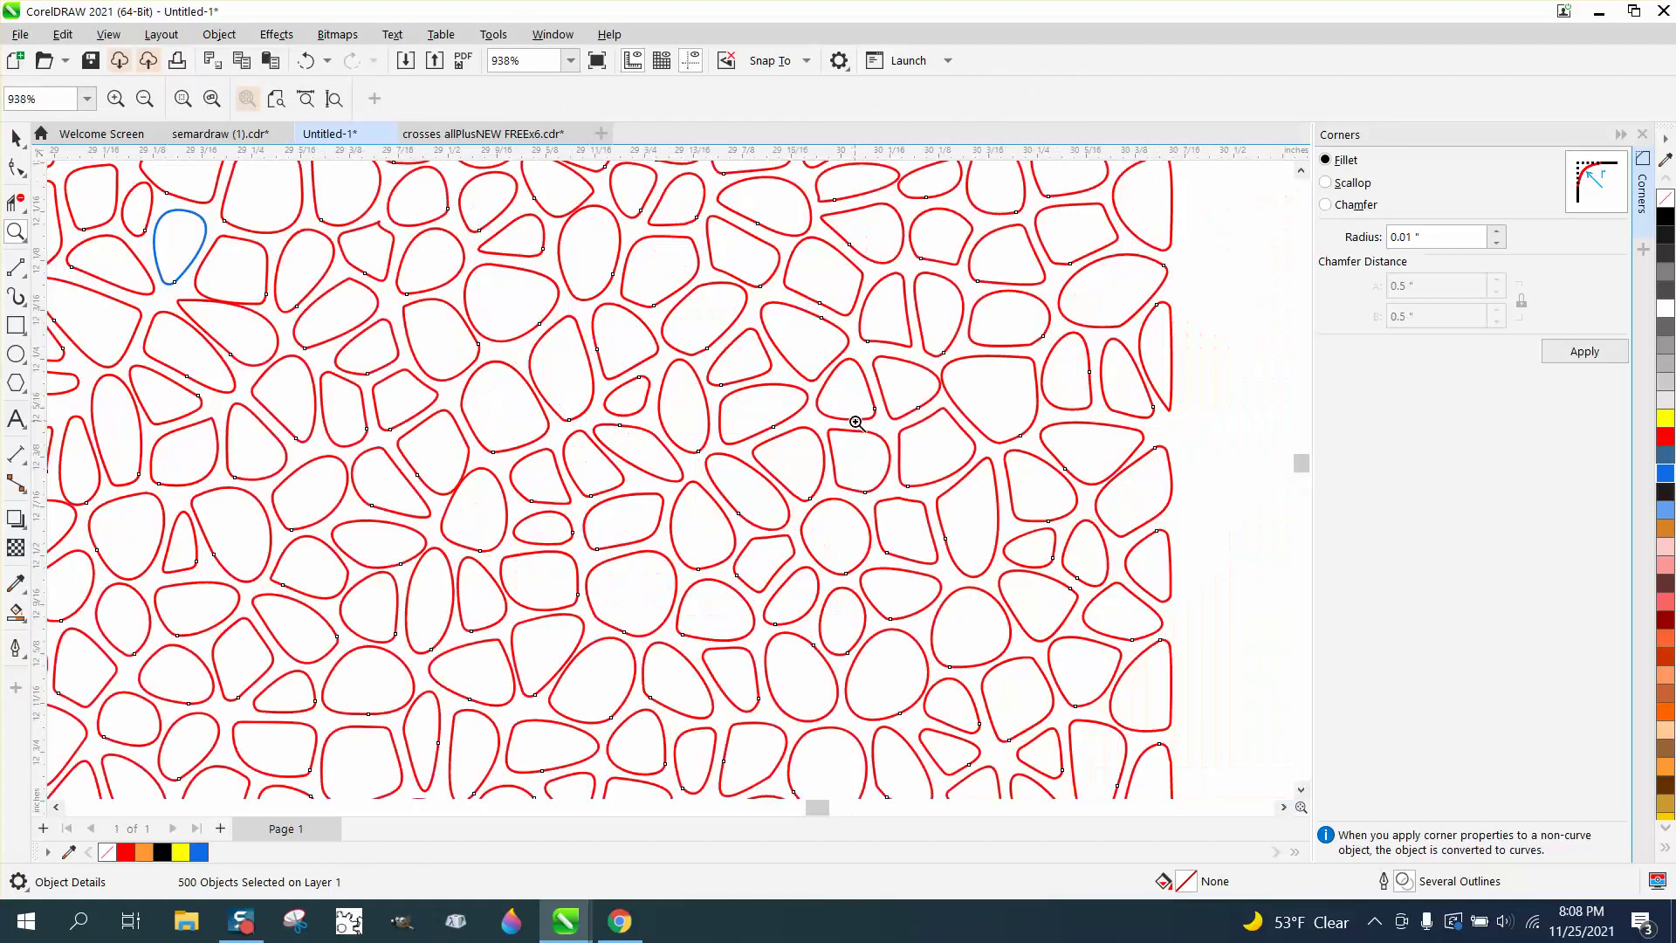
{"action": "scroll", "coordinate": [855, 424], "scroll_direction": "down", "scroll_amount": 1}
{"action": "left_click_drag", "start_coordinate": [389, 296], "coordinate": [517, 328]}
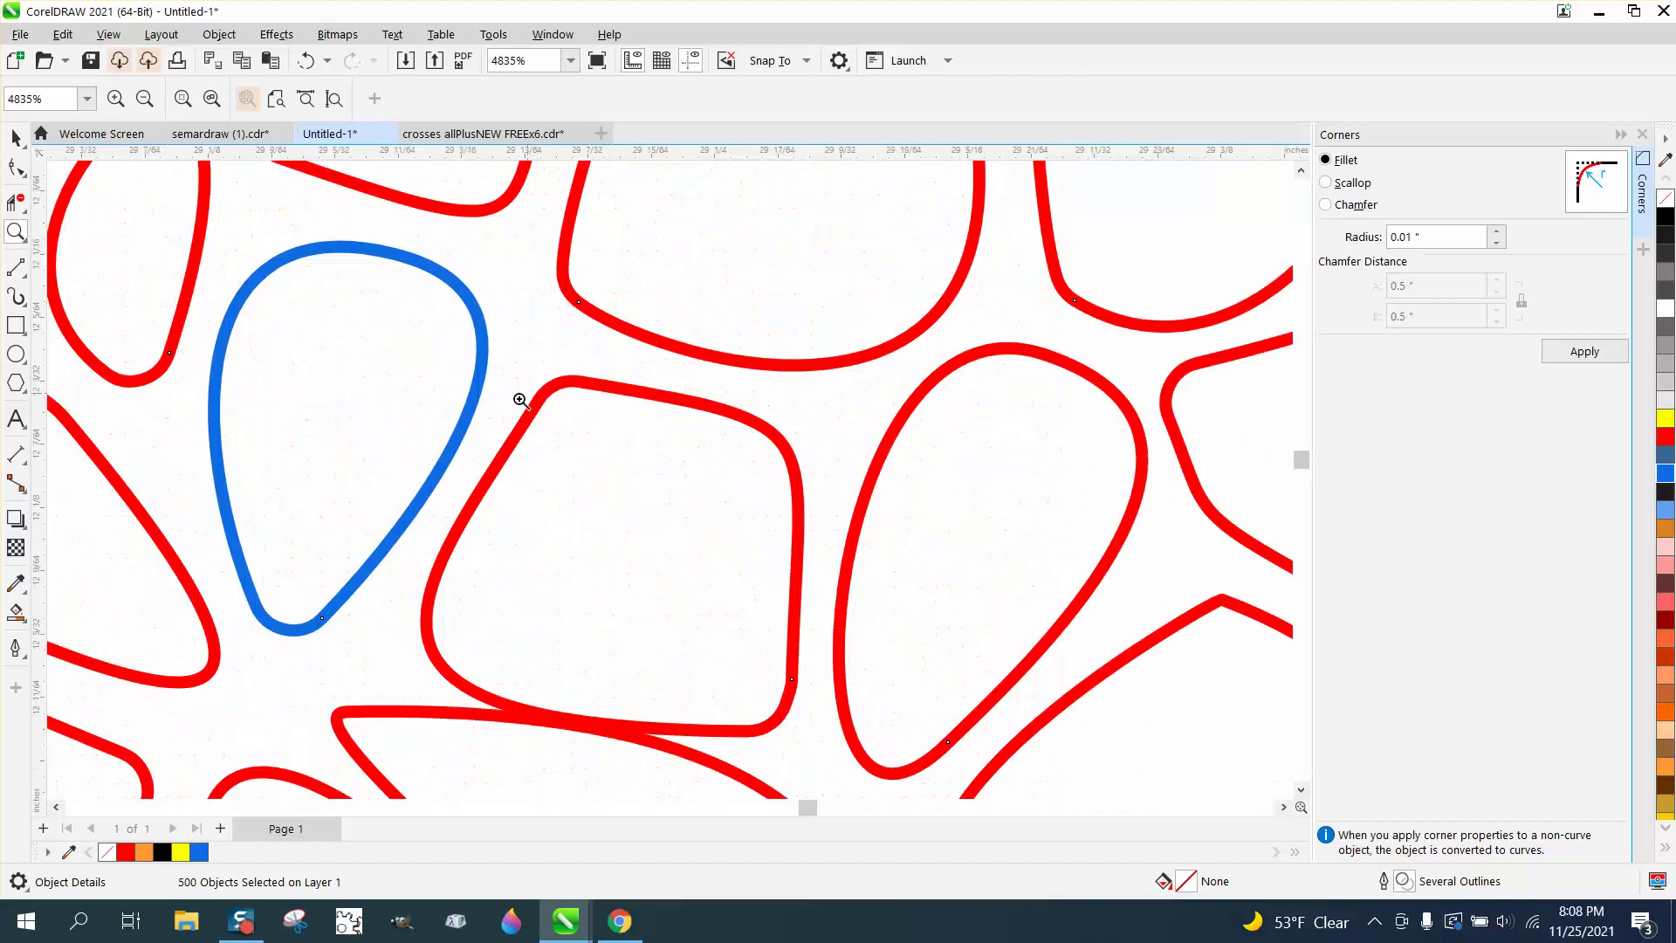
{"action": "scroll", "coordinate": [352, 542], "scroll_direction": "down", "scroll_amount": 1}
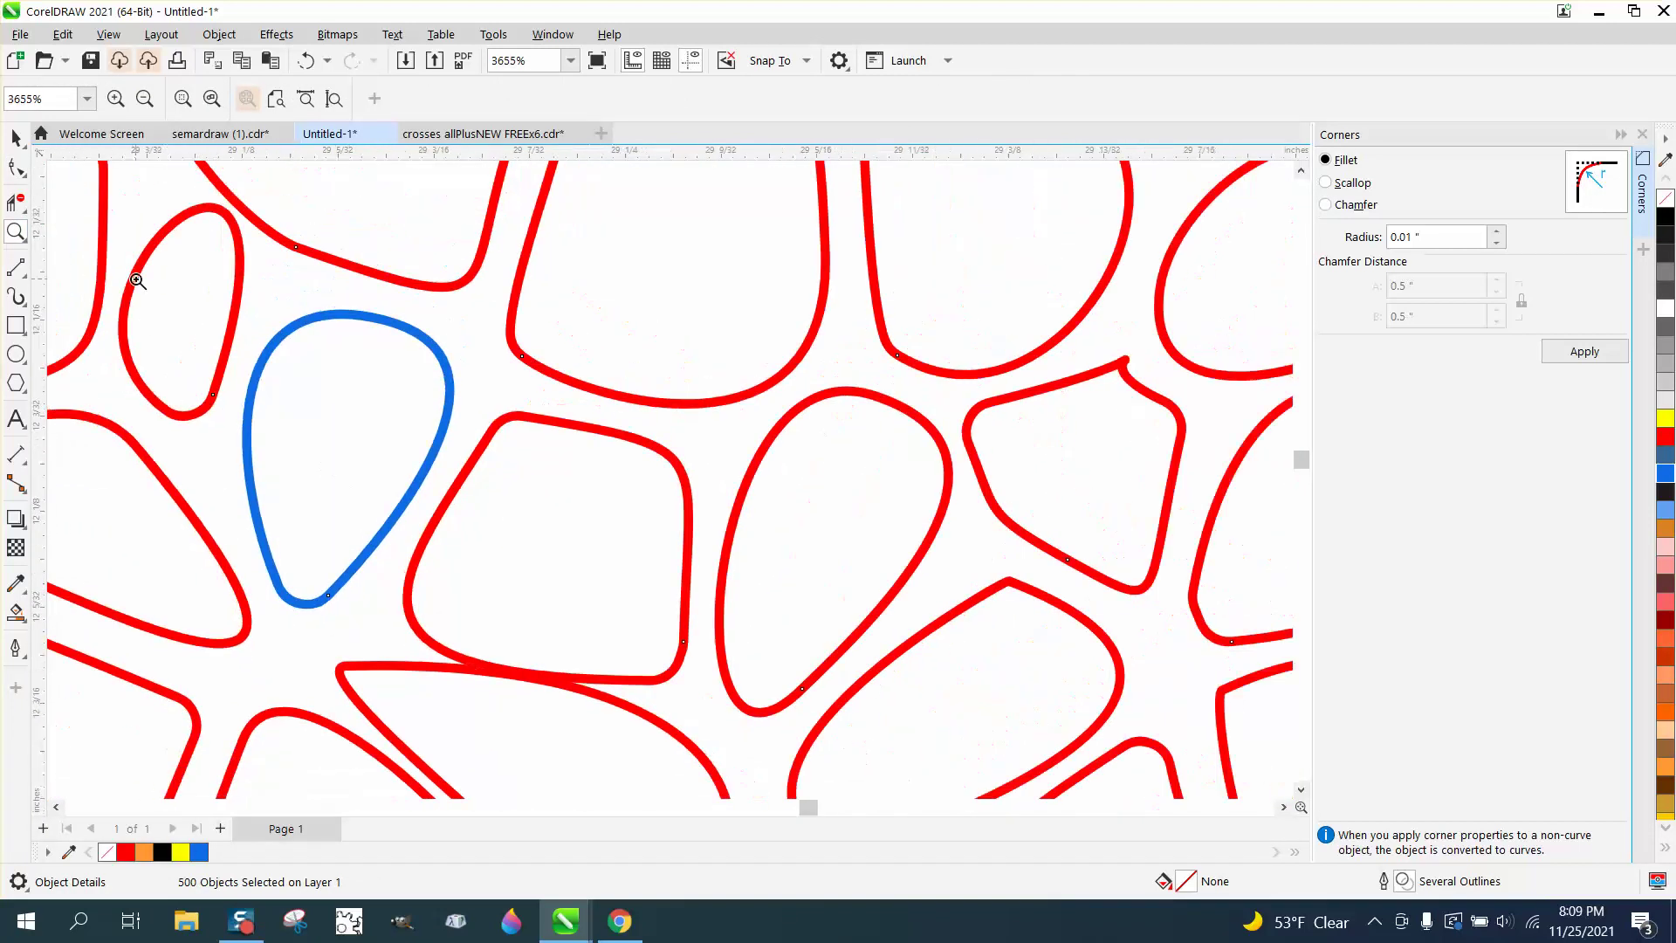
Compare sharp and filleted corners, then reshape and round the square cell's bottom-right corner.
{"action": "left_click", "coordinate": [308, 61]}
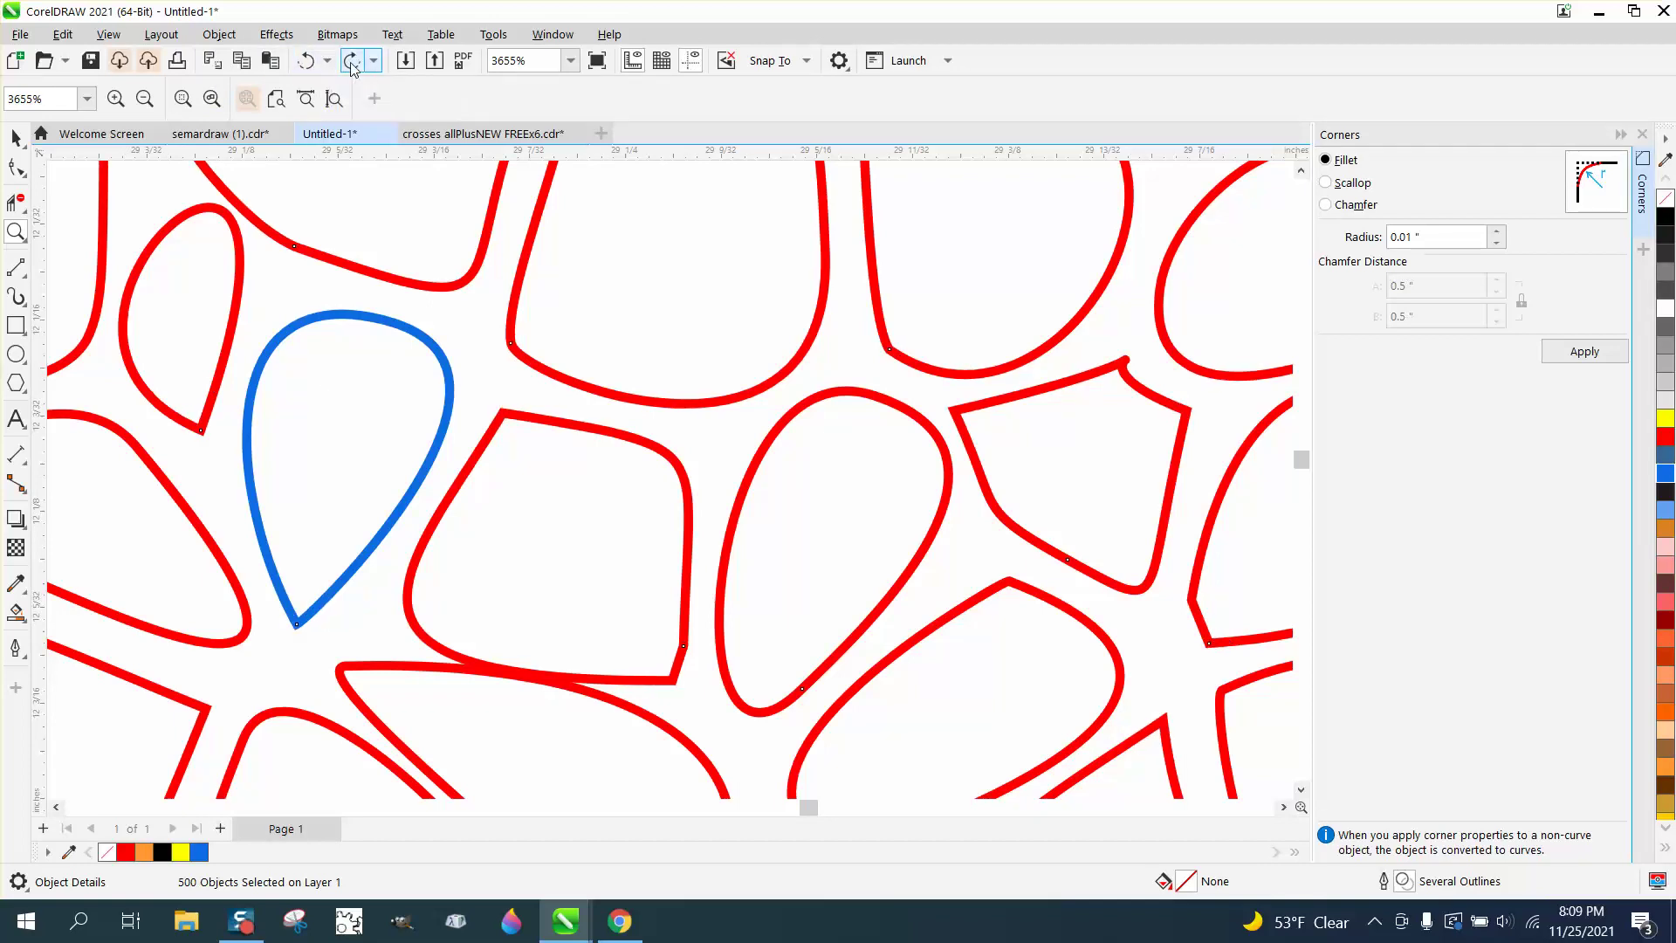
{"action": "left_click", "coordinate": [351, 61]}
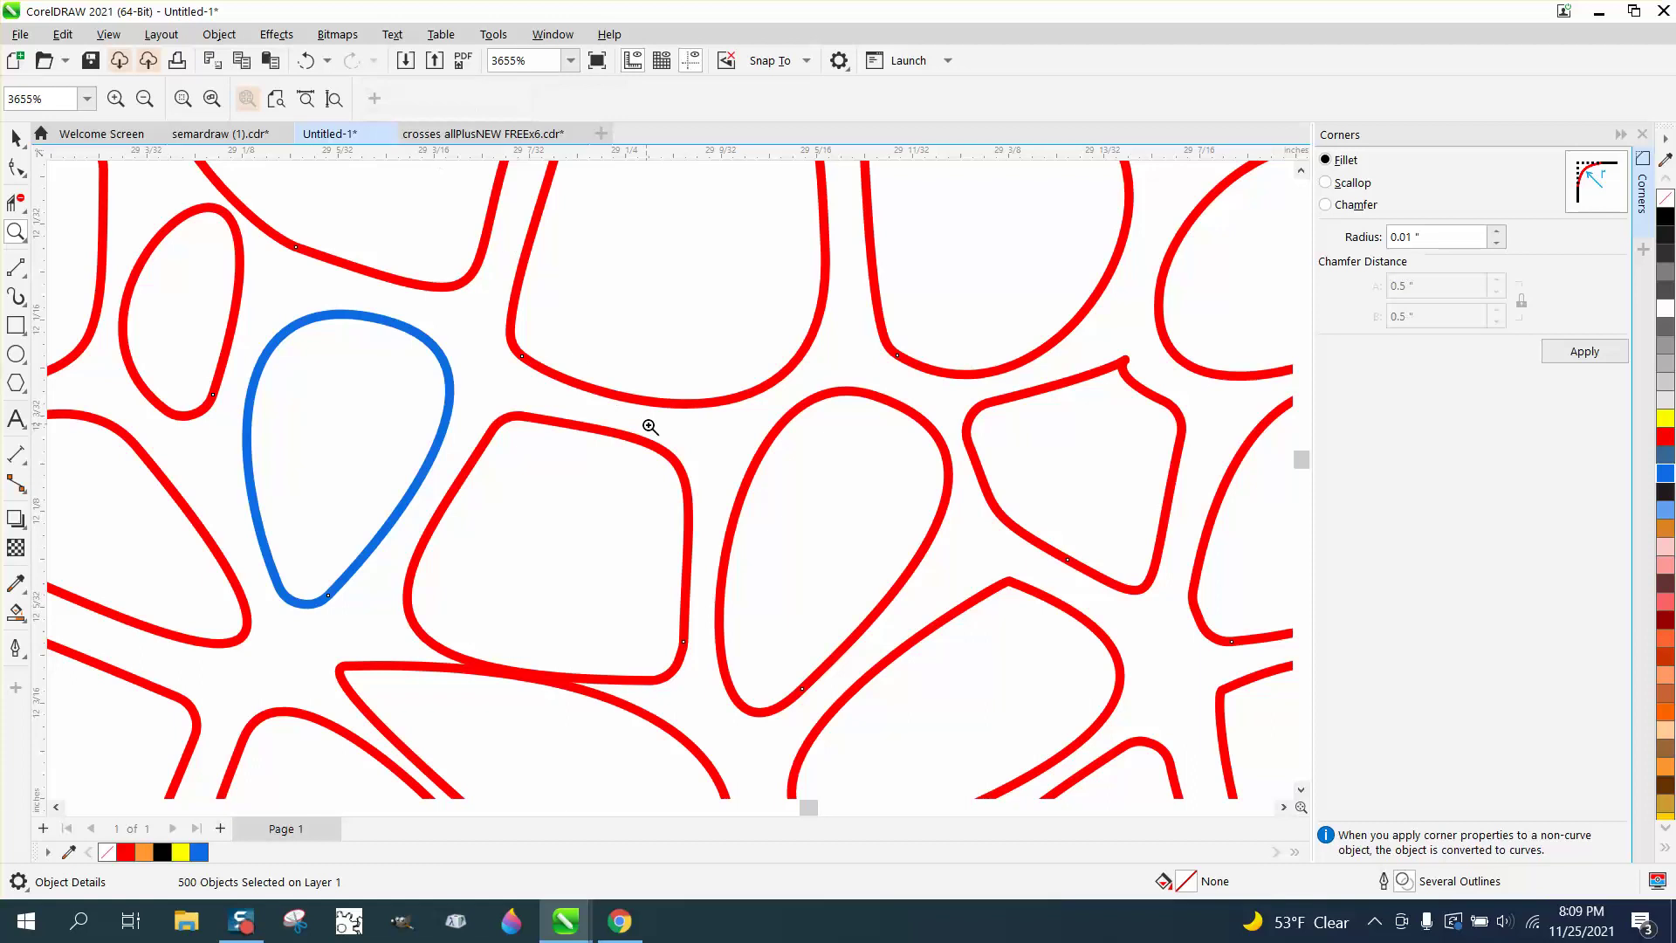
{"action": "left_click", "coordinate": [16, 166]}
{"action": "left_click_drag", "start_coordinate": [651, 681], "coordinate": [679, 662]}
{"action": "scroll", "coordinate": [673, 678], "scroll_direction": "up", "scroll_amount": 1}
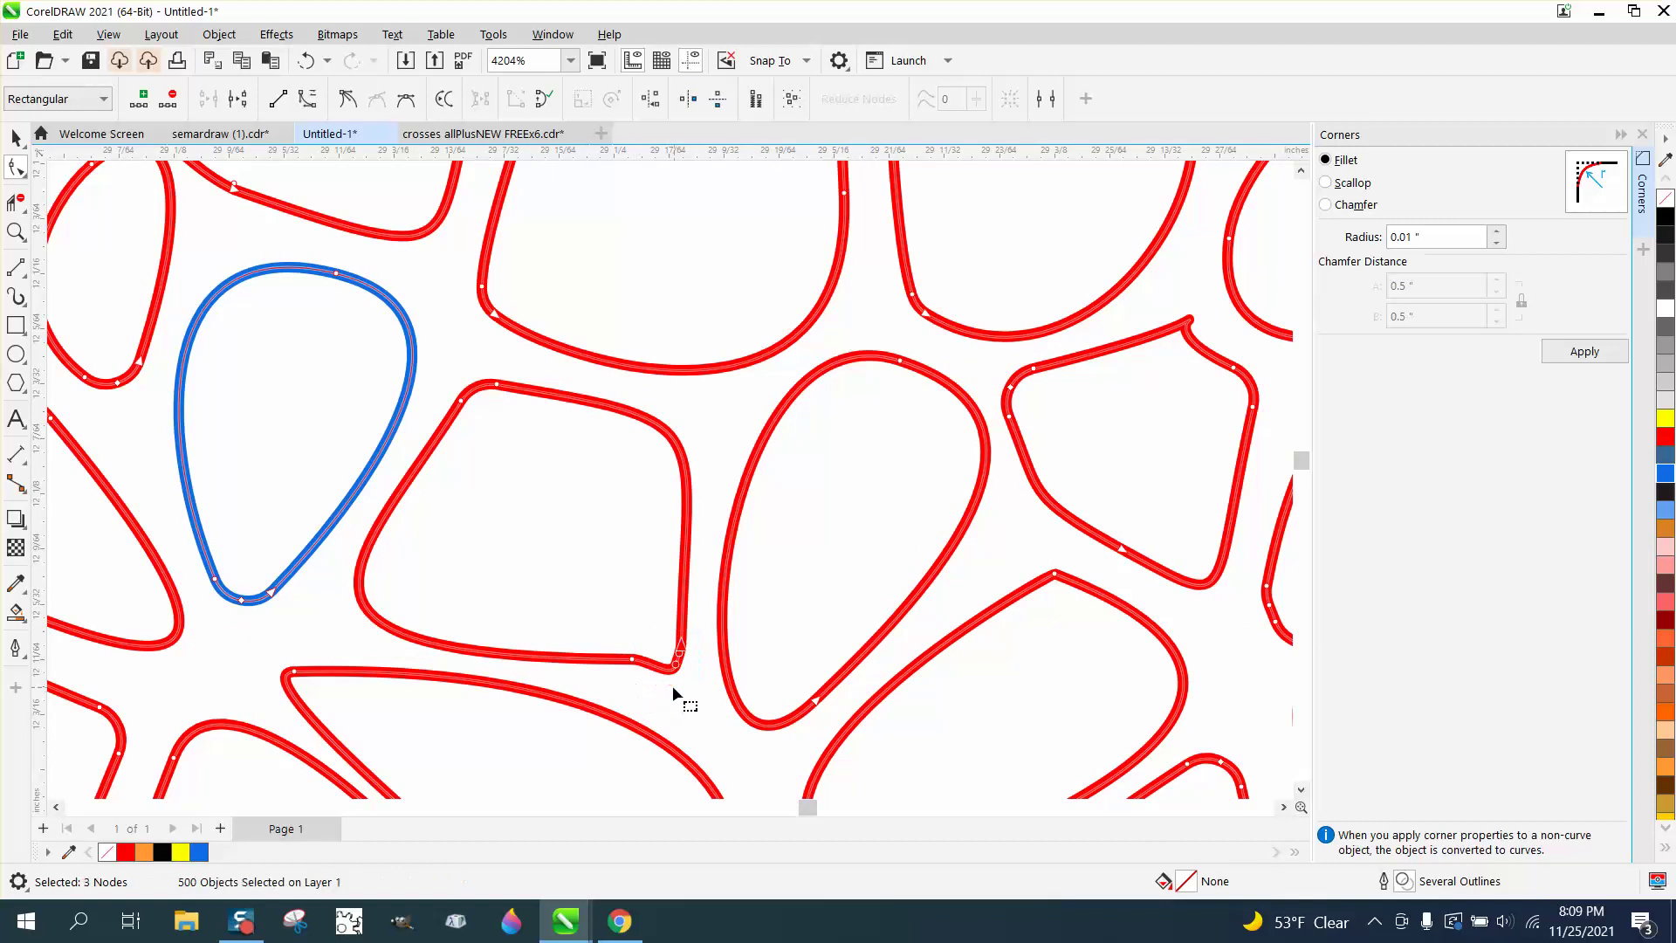
{"action": "left_click_drag", "start_coordinate": [674, 664], "coordinate": [680, 650]}
{"action": "left_click", "coordinate": [685, 673]}
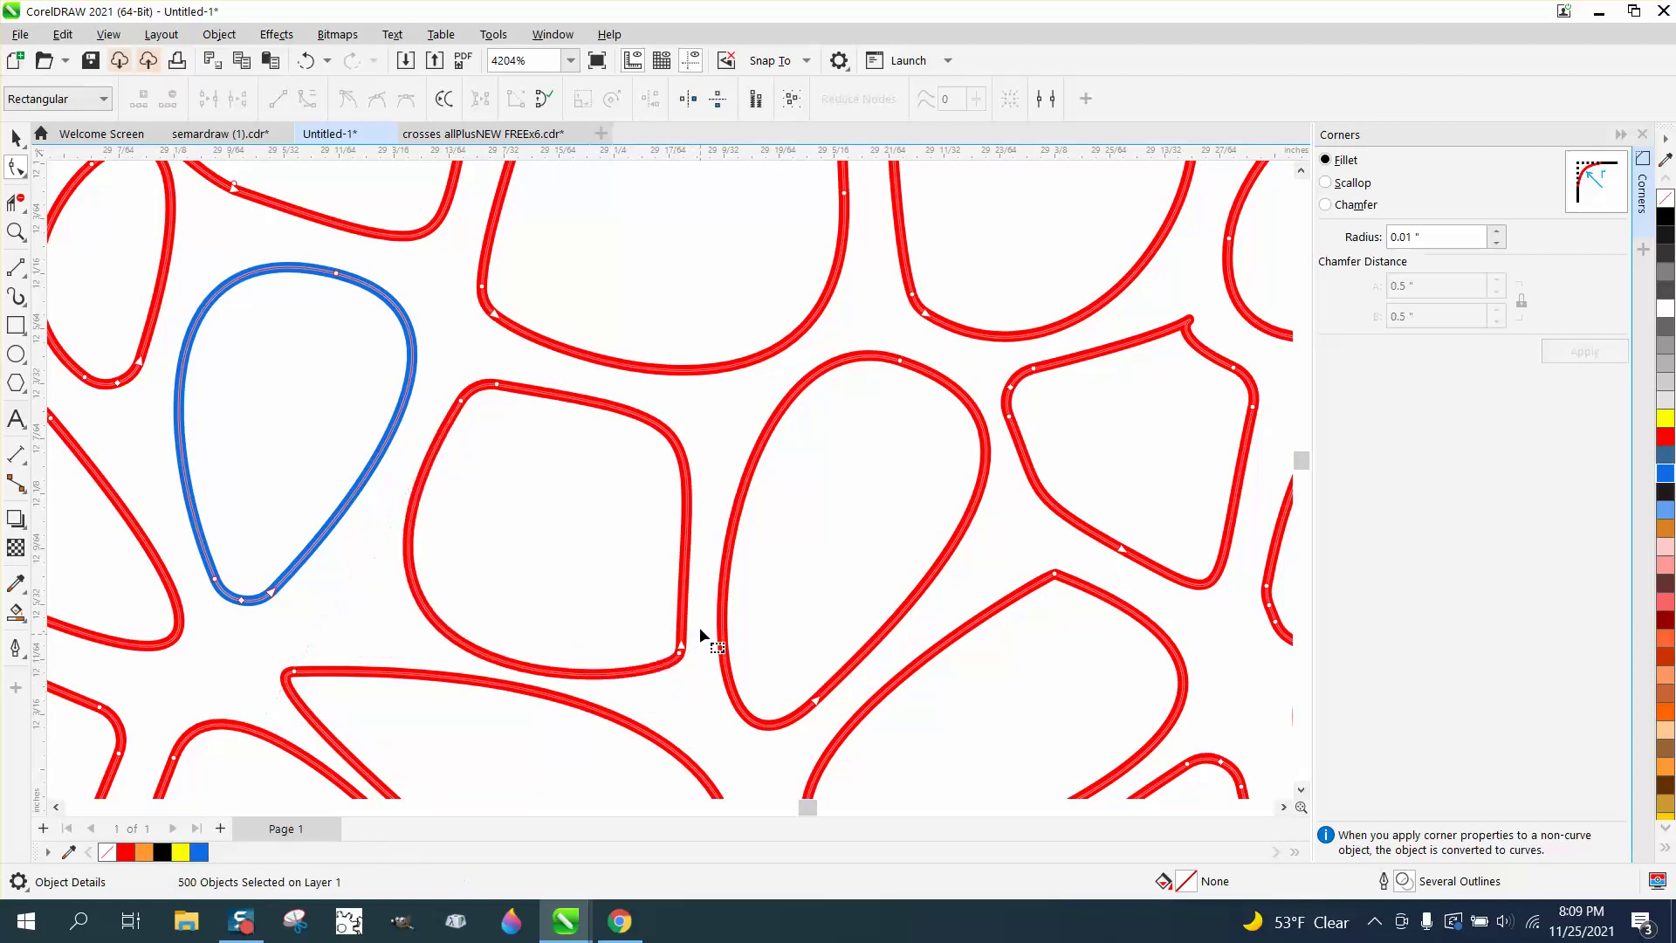
{"action": "left_click_drag", "start_coordinate": [659, 674], "coordinate": [659, 674]}
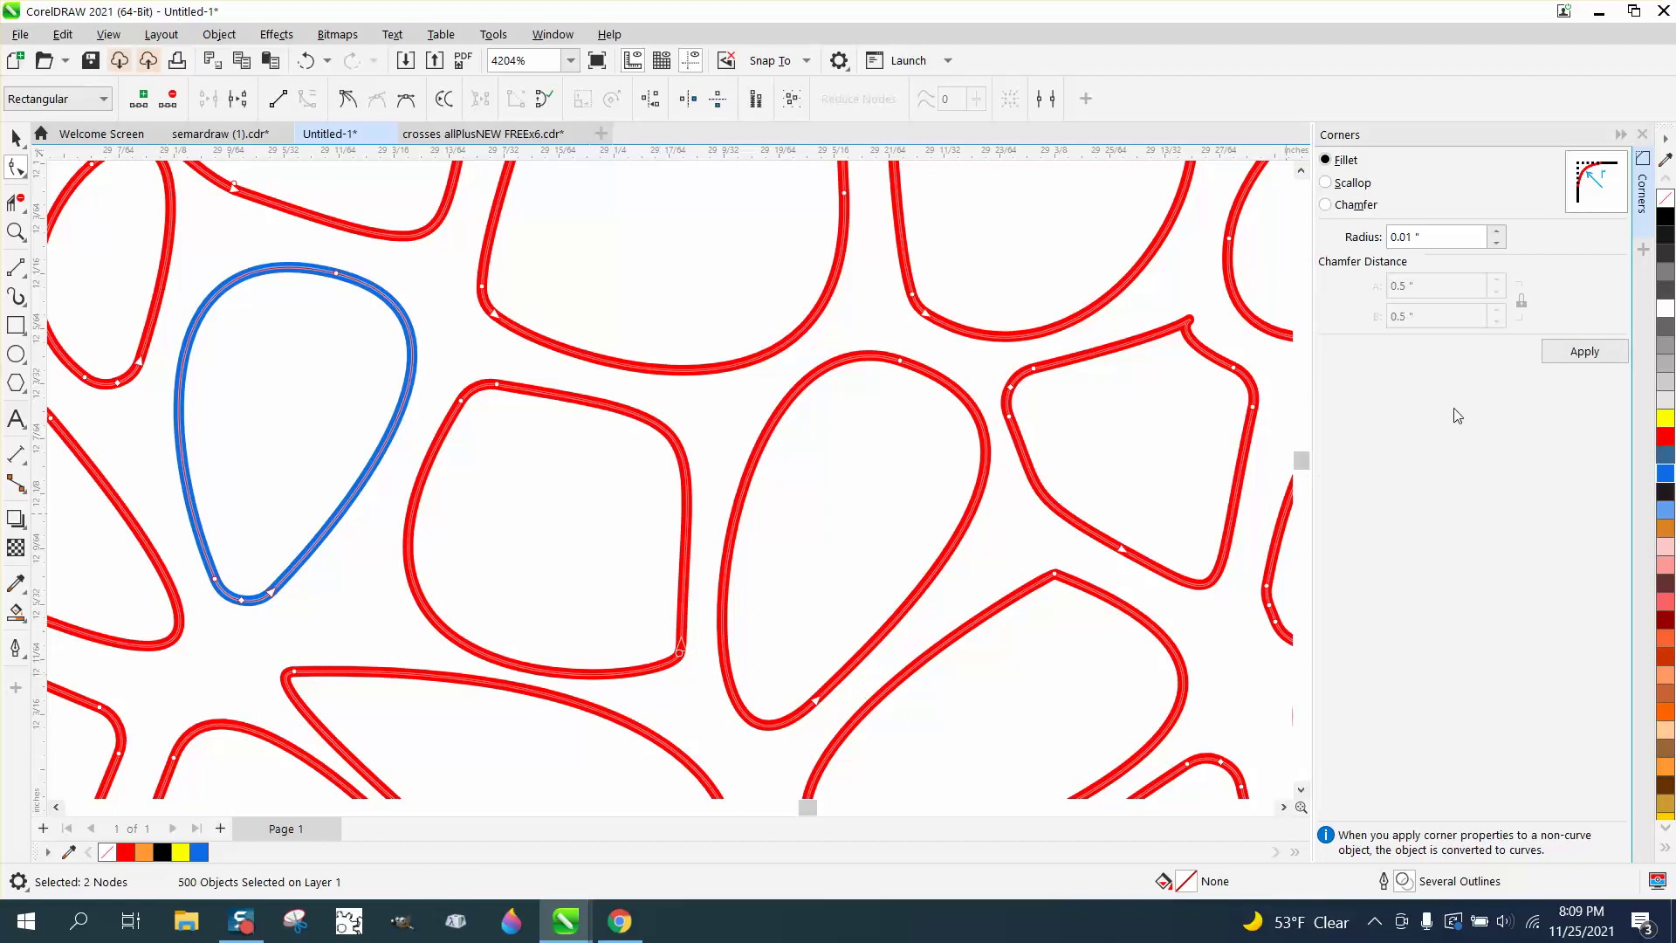
{"action": "left_click", "coordinate": [1611, 356]}
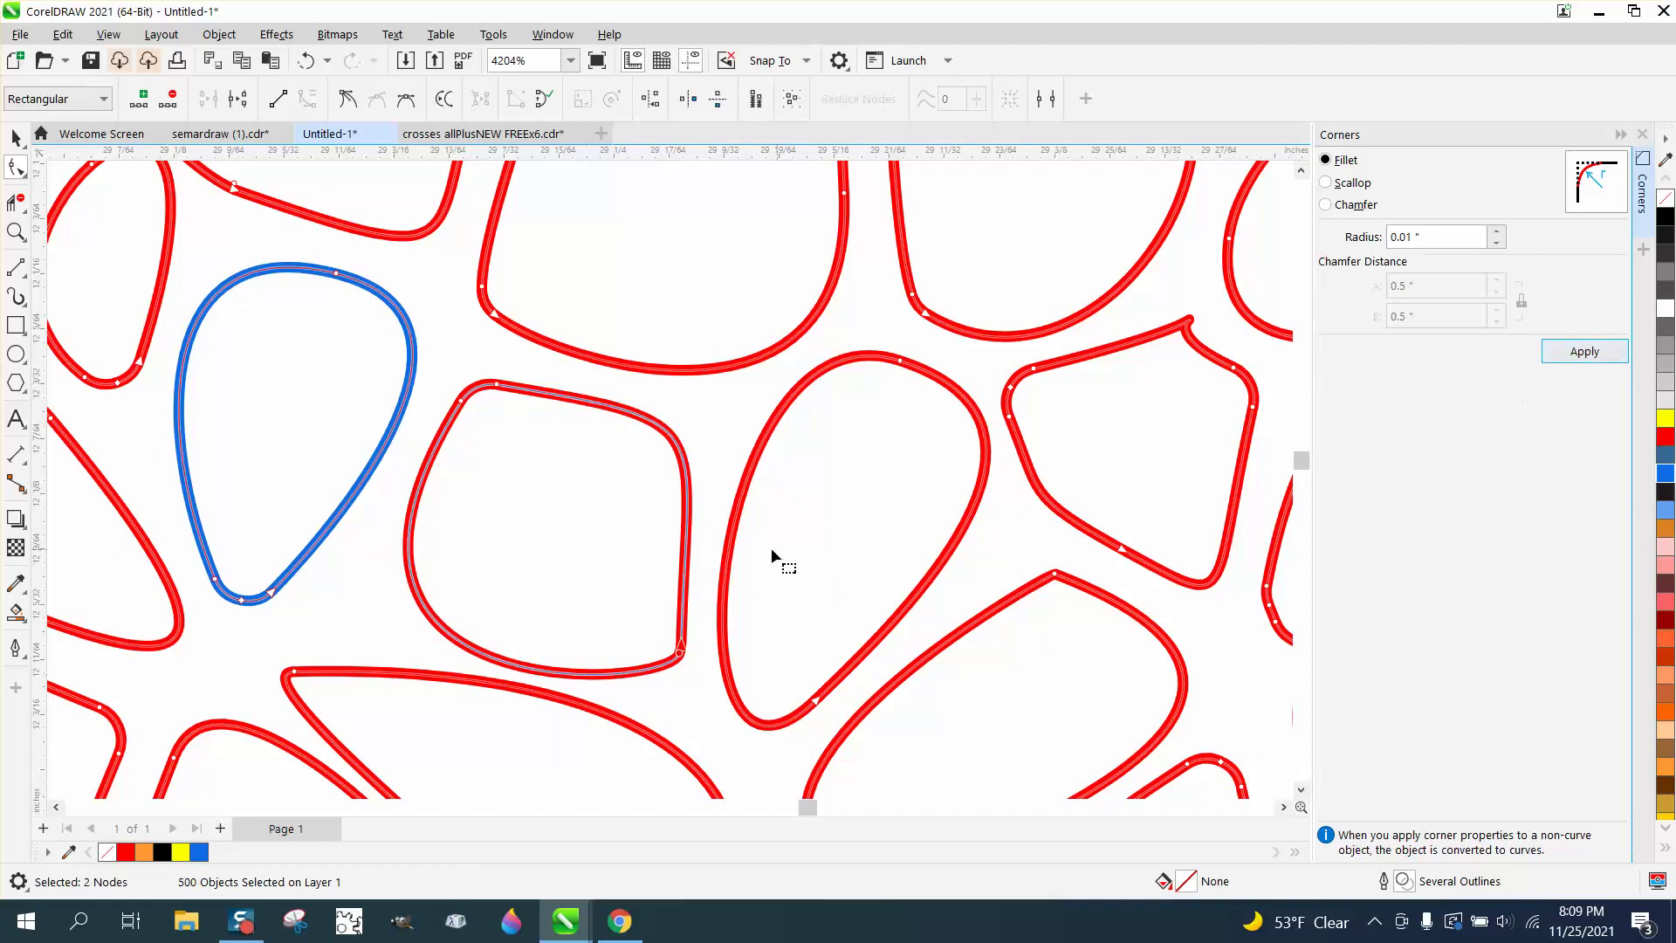
Delete the stray node on the right-hand cell so its top corner curves smoothly.
{"action": "left_click", "coordinate": [1232, 369]}
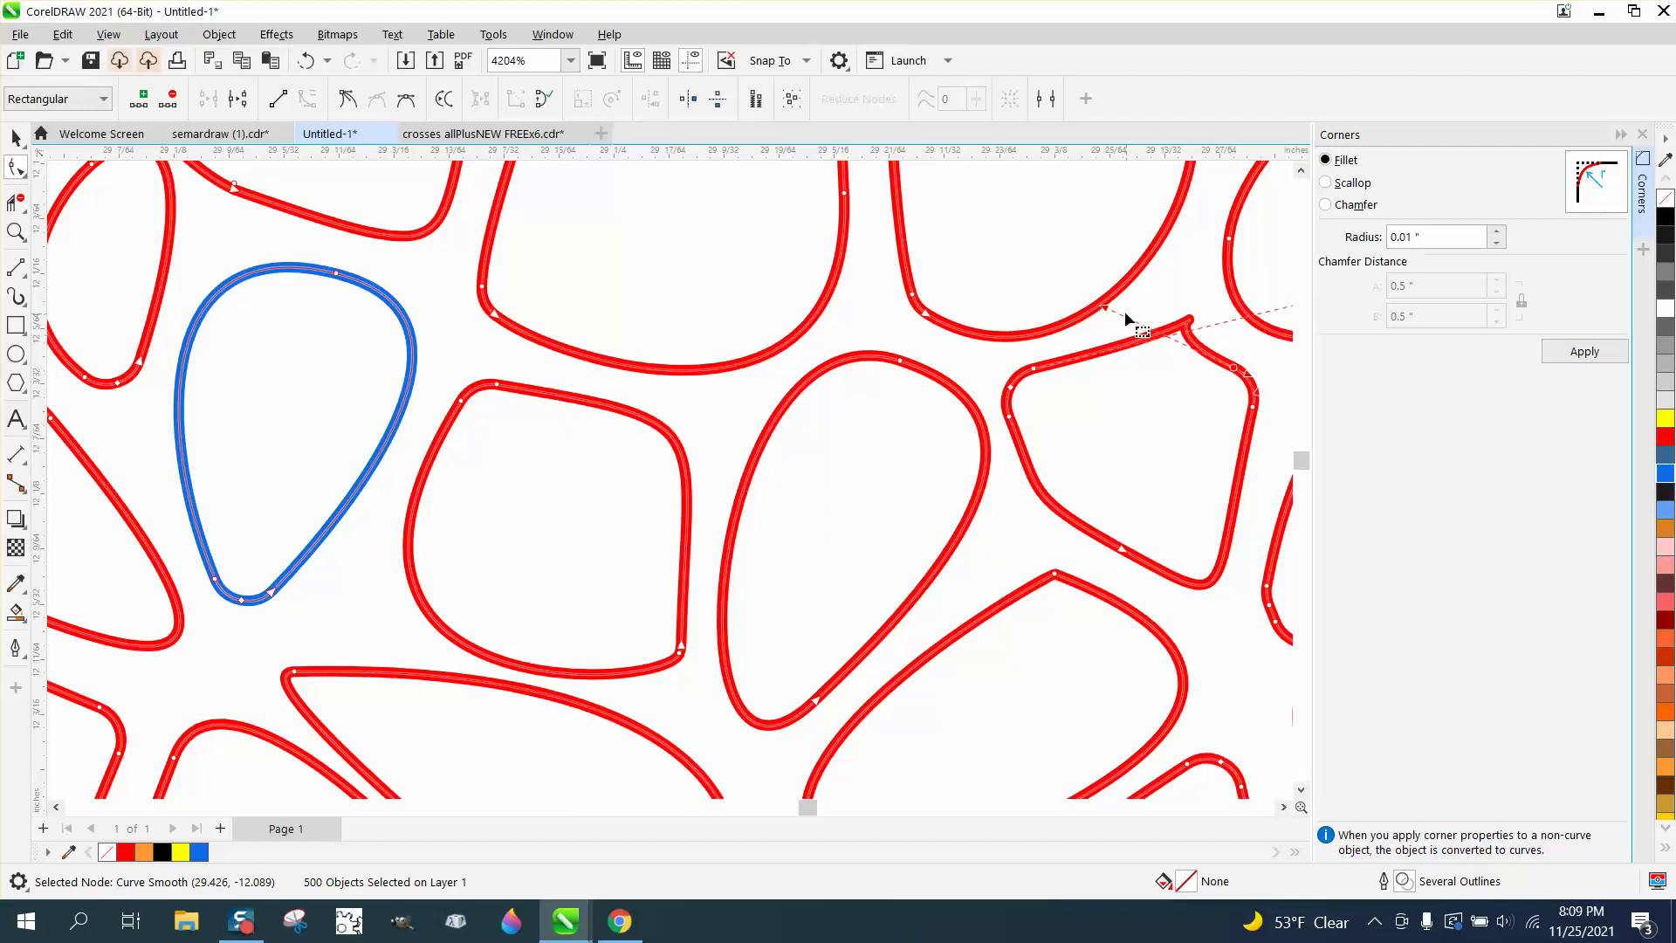
{"action": "left_click_drag", "start_coordinate": [1113, 301], "coordinate": [1163, 325]}
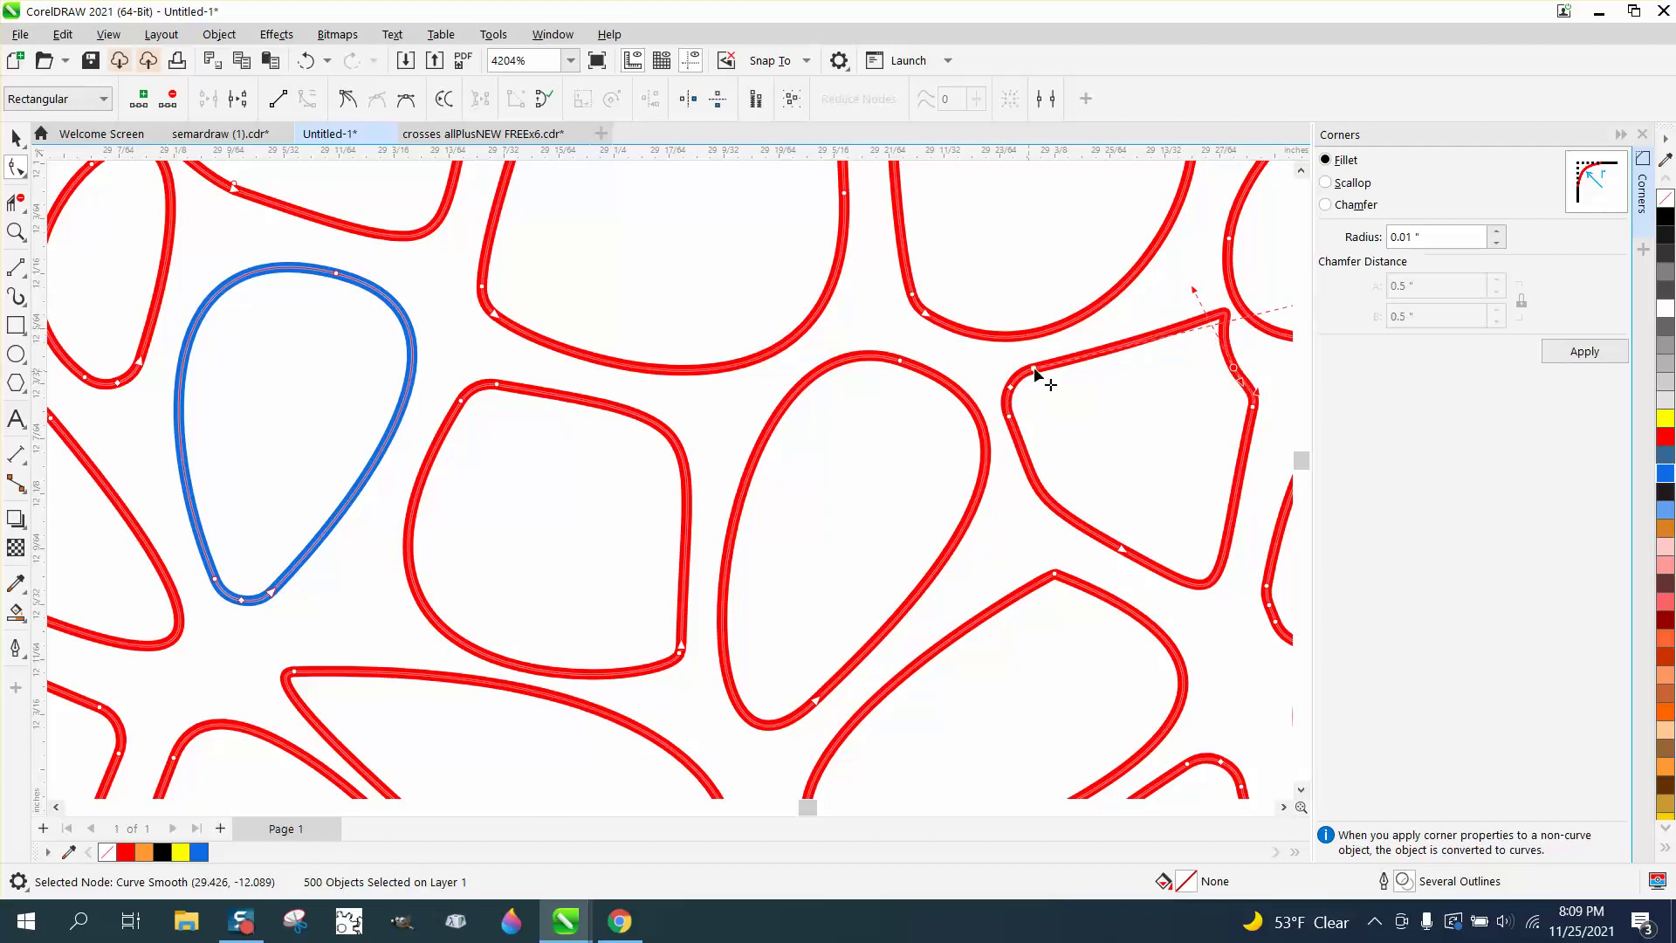
{"action": "key", "text": "ctrl+z"}
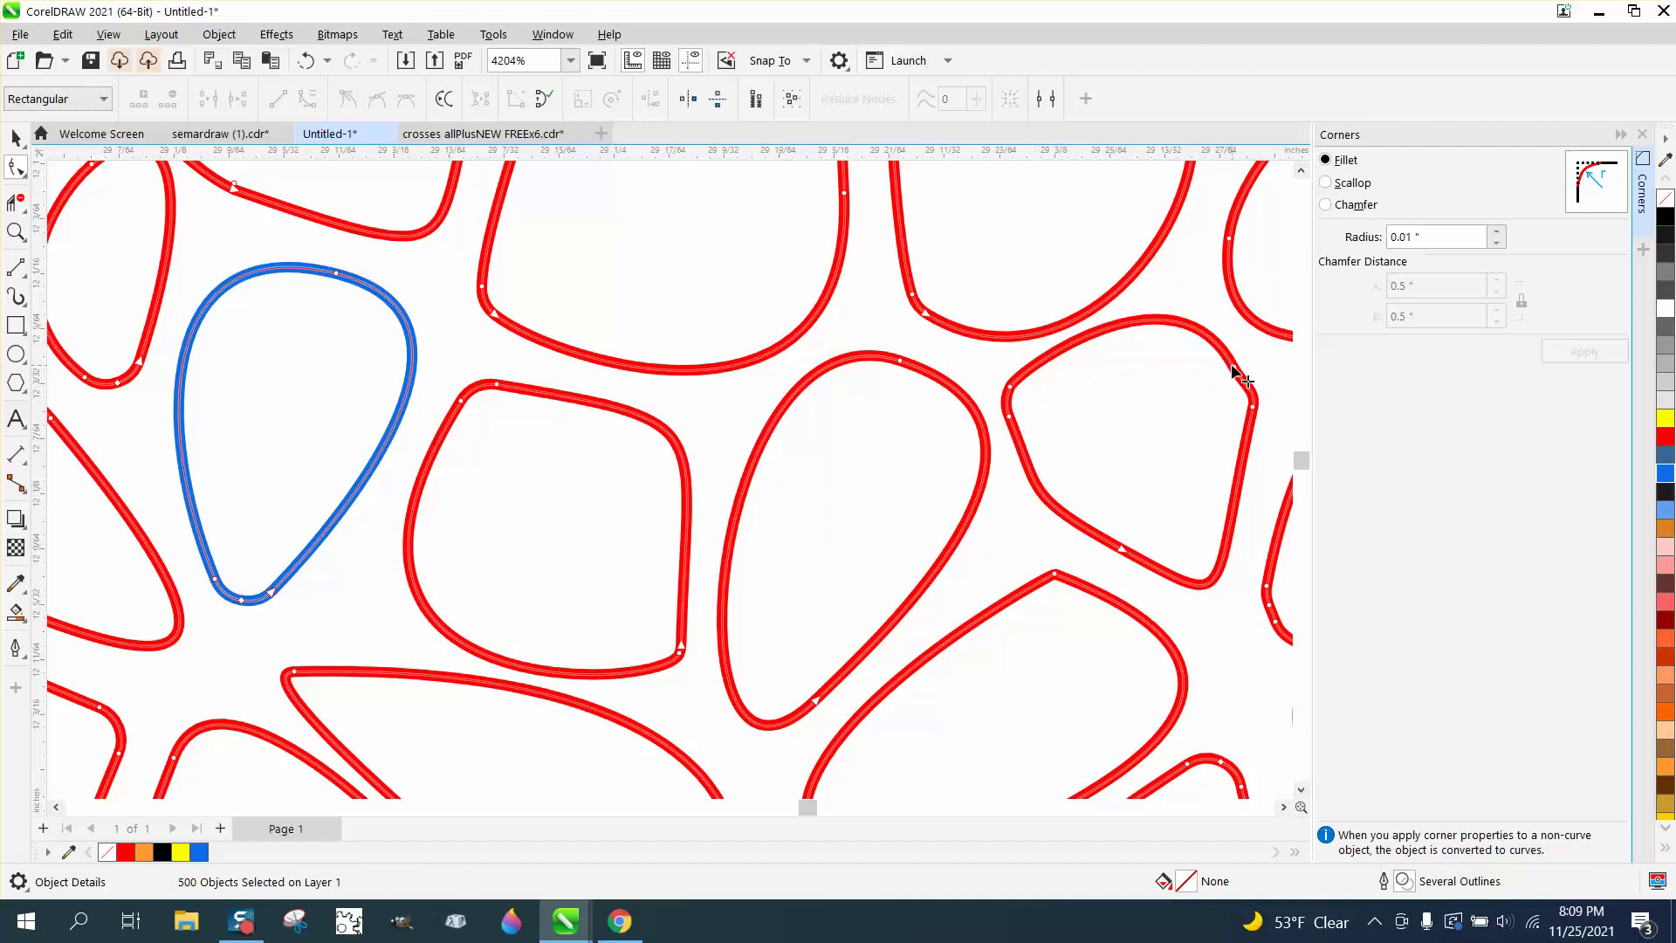
{"action": "left_click", "coordinate": [1233, 367]}
{"action": "key", "text": "Delete"}
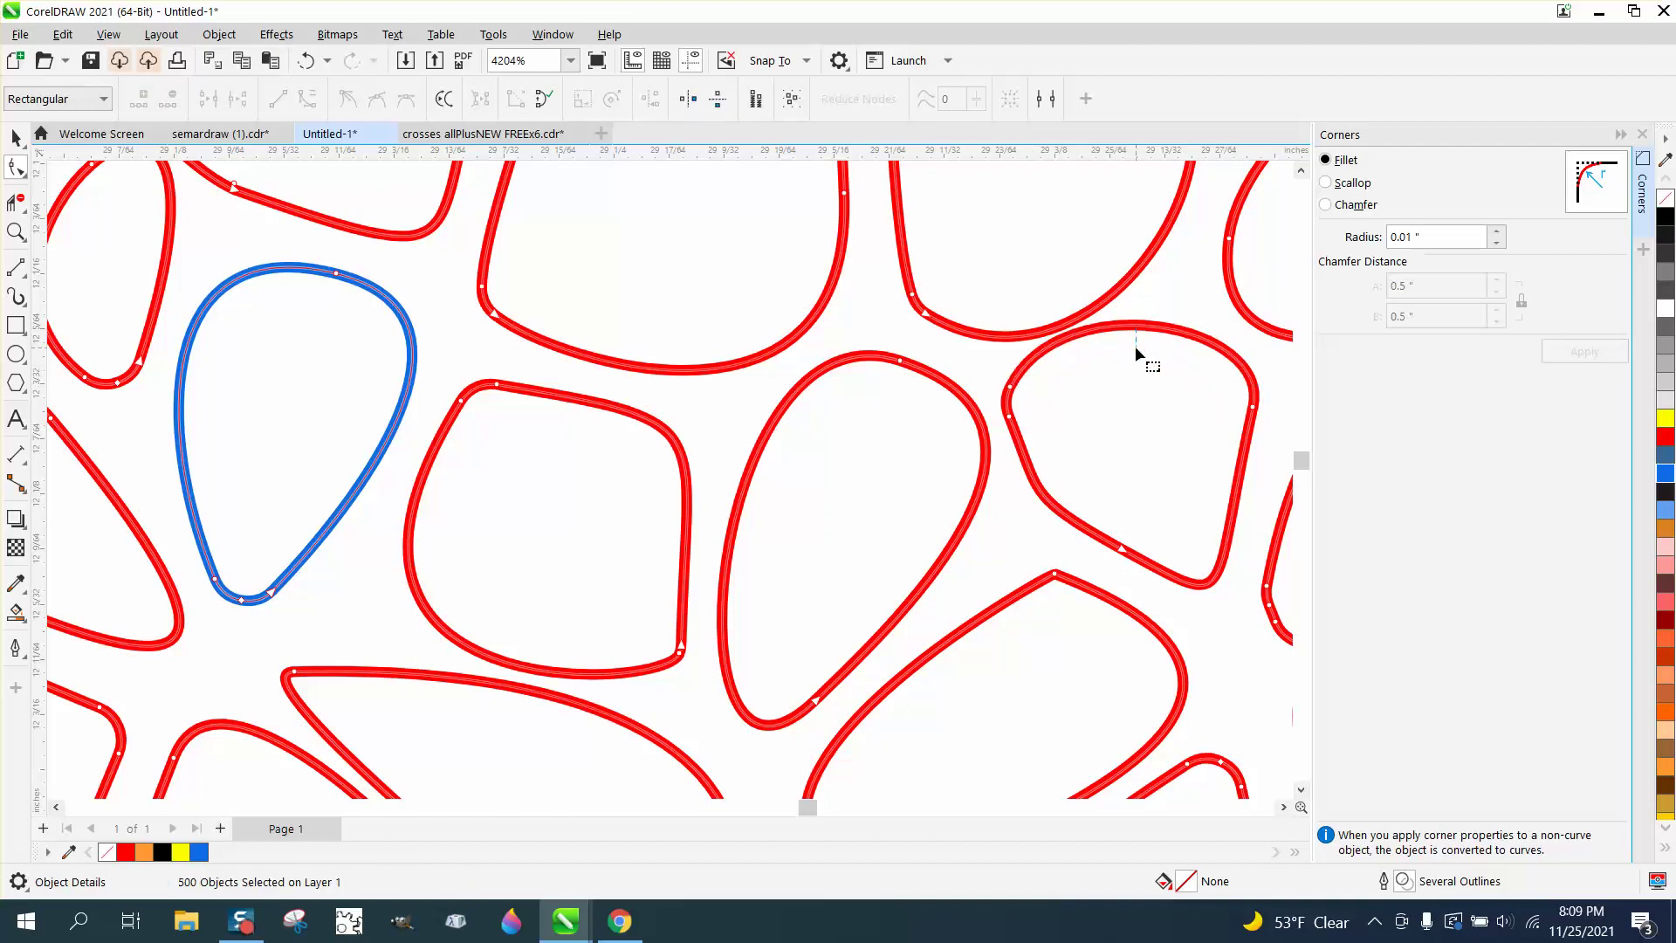
Zoom in on the long cell's pointed corner, select its node and apply a fillet.
{"action": "scroll", "coordinate": [1126, 384], "scroll_direction": "down", "scroll_amount": 4}
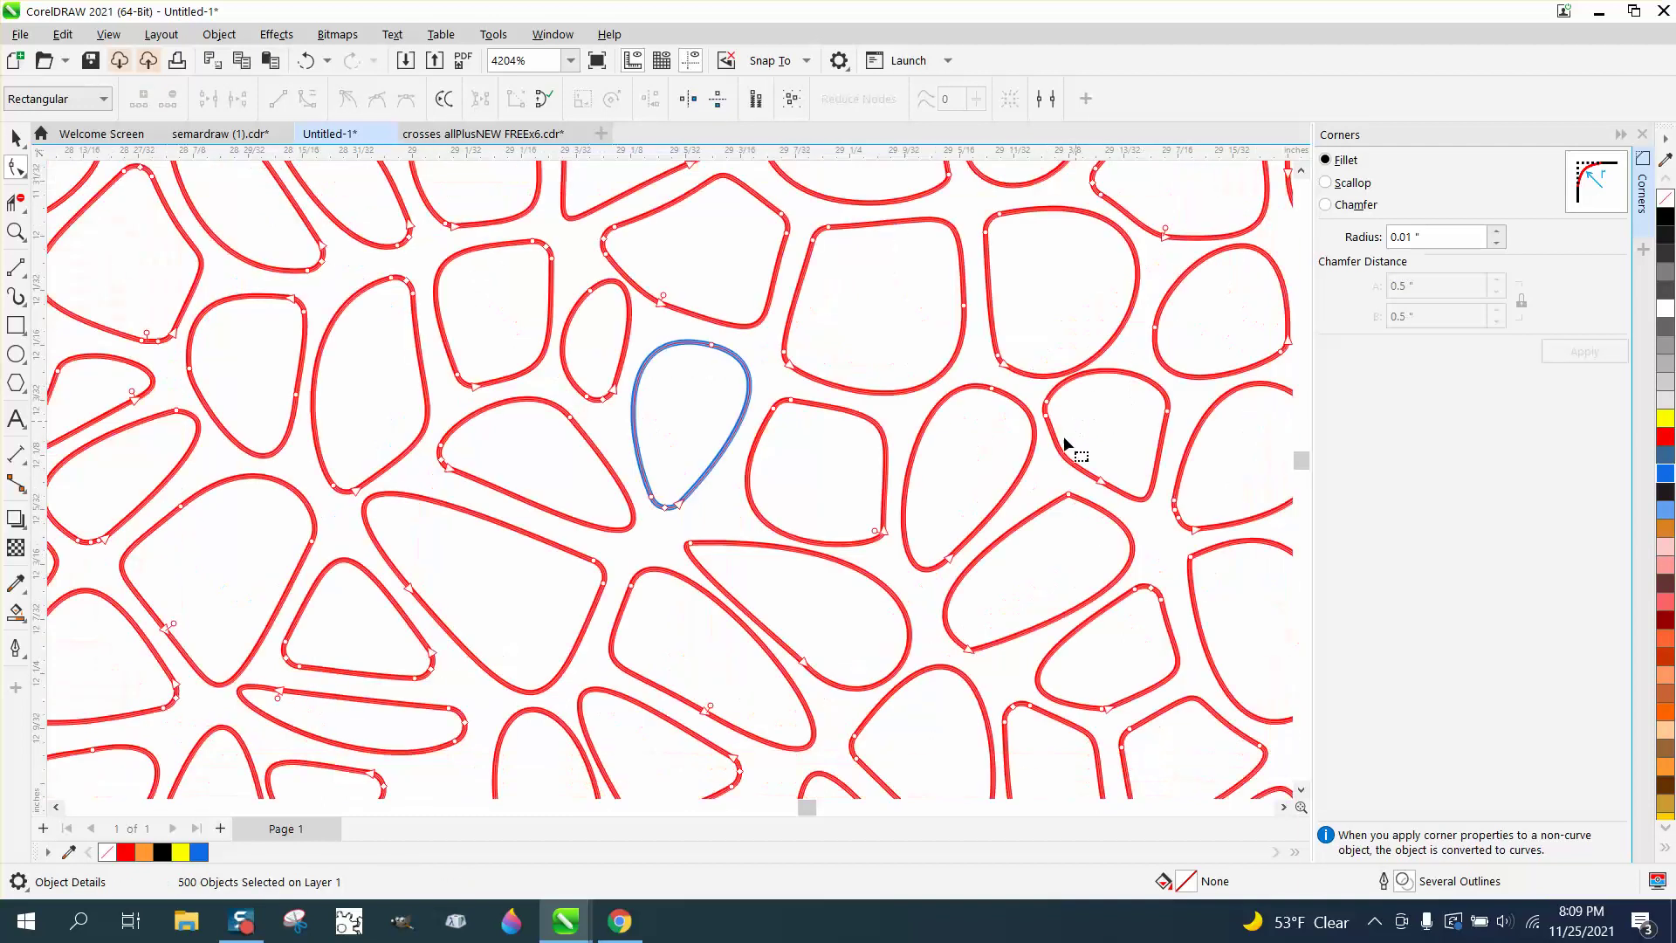
{"action": "scroll", "coordinate": [1044, 485], "scroll_direction": "down", "scroll_amount": 1}
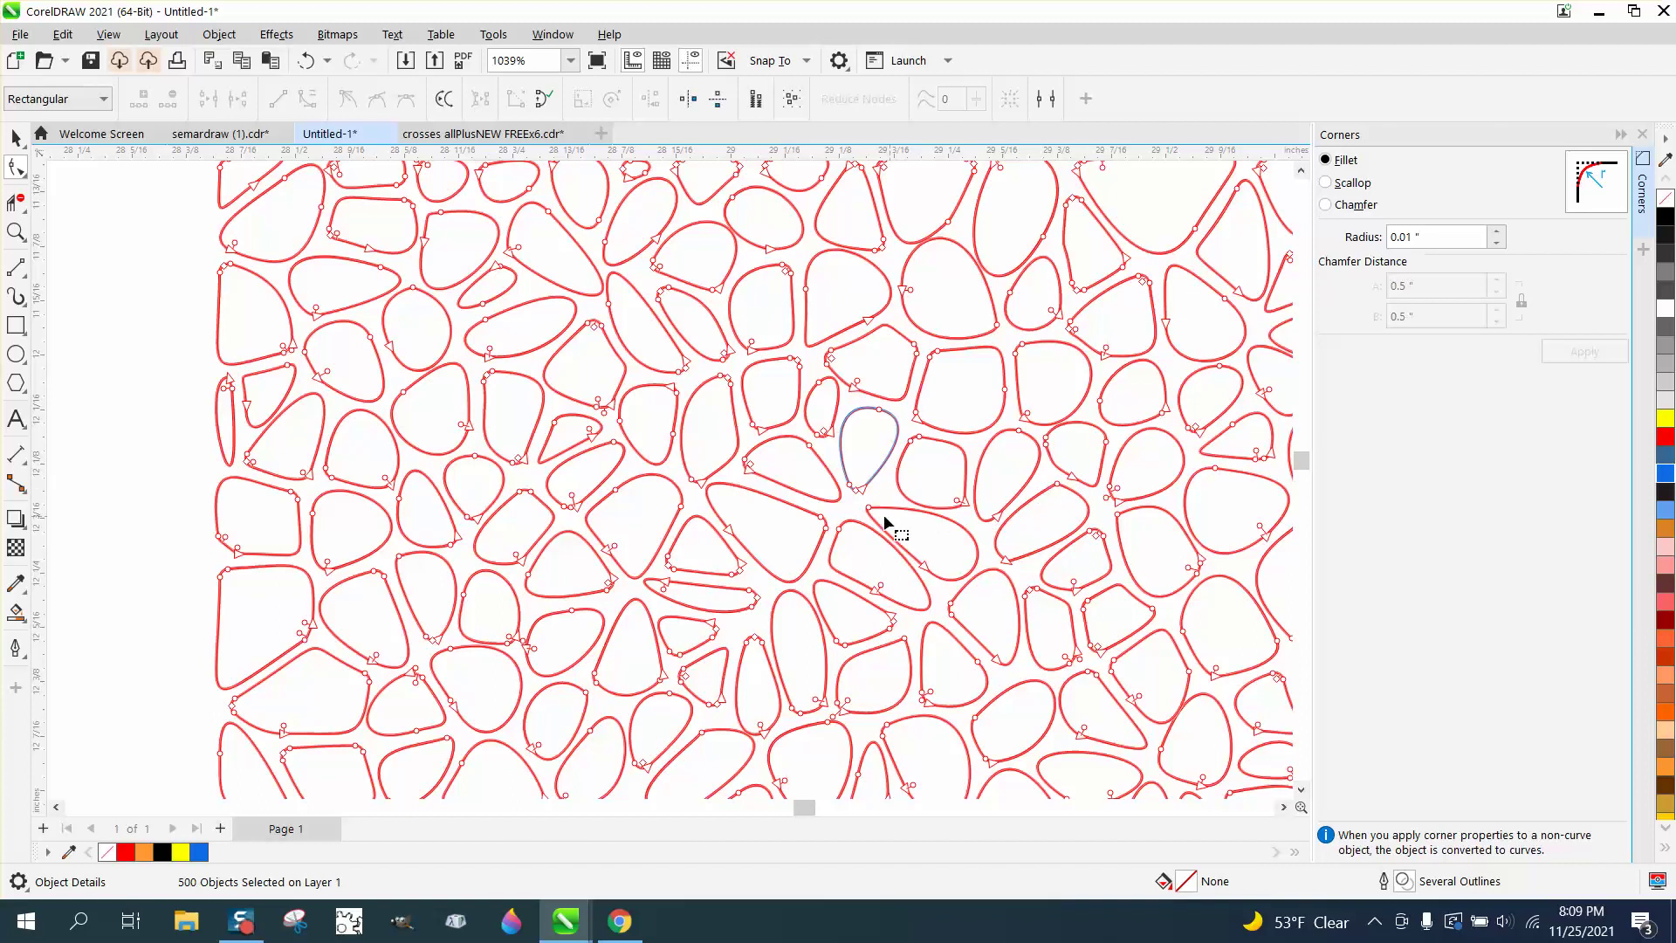
{"action": "left_click", "coordinate": [17, 234]}
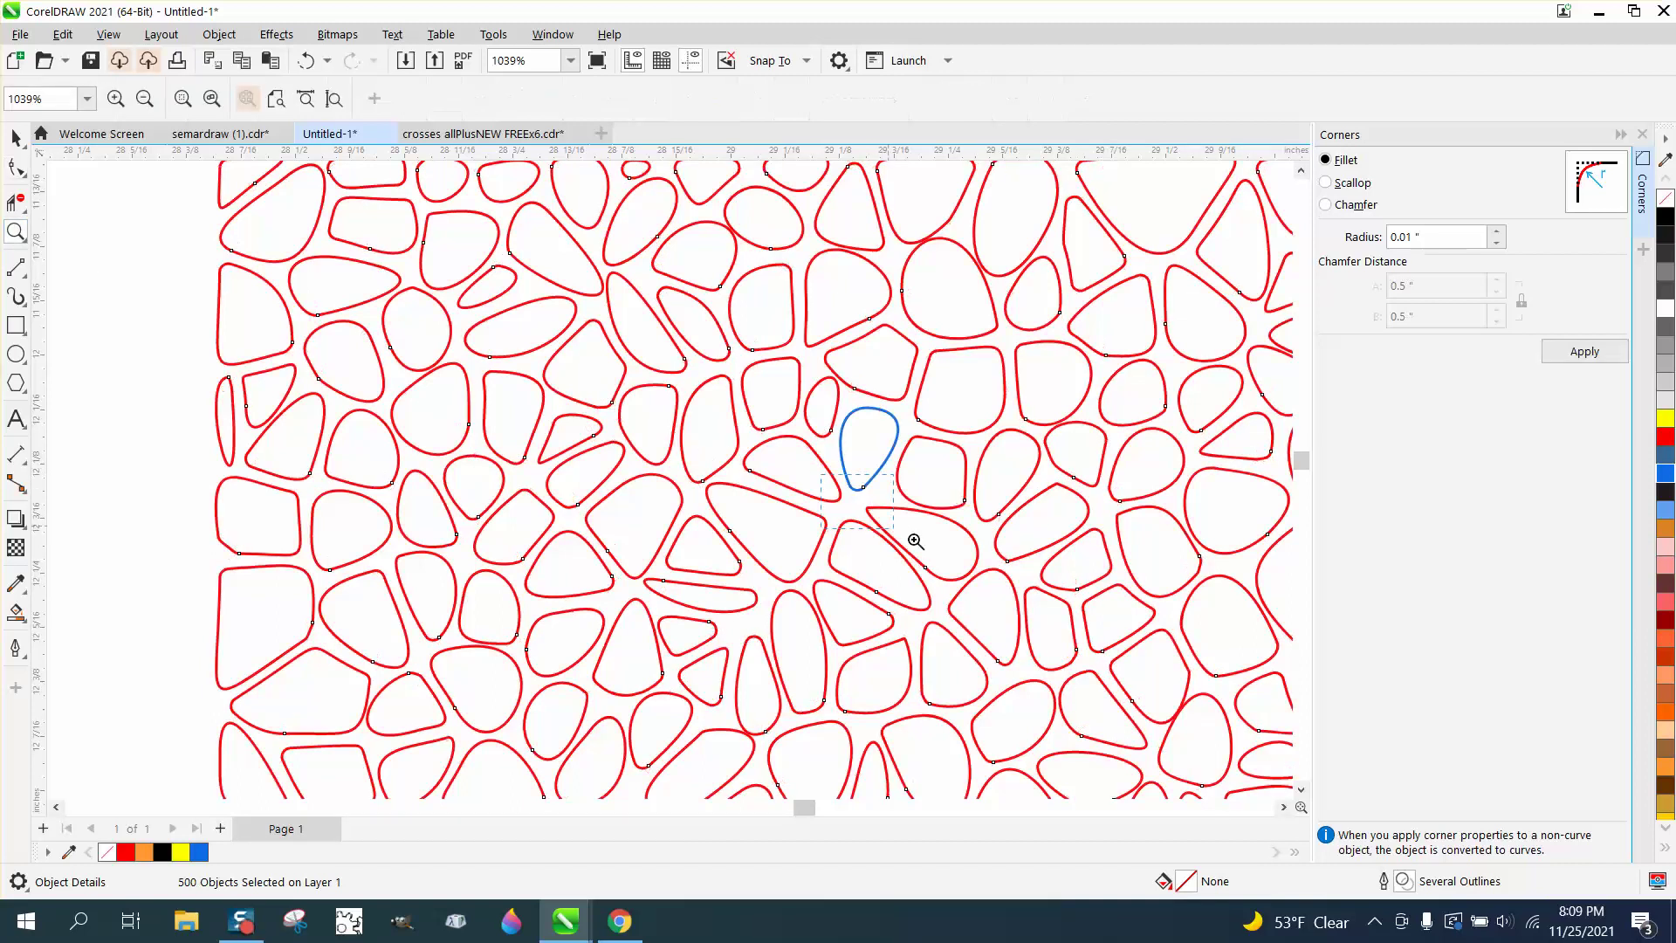
{"action": "left_click_drag", "start_coordinate": [973, 570], "coordinate": [973, 570]}
{"action": "left_click", "coordinate": [17, 168]}
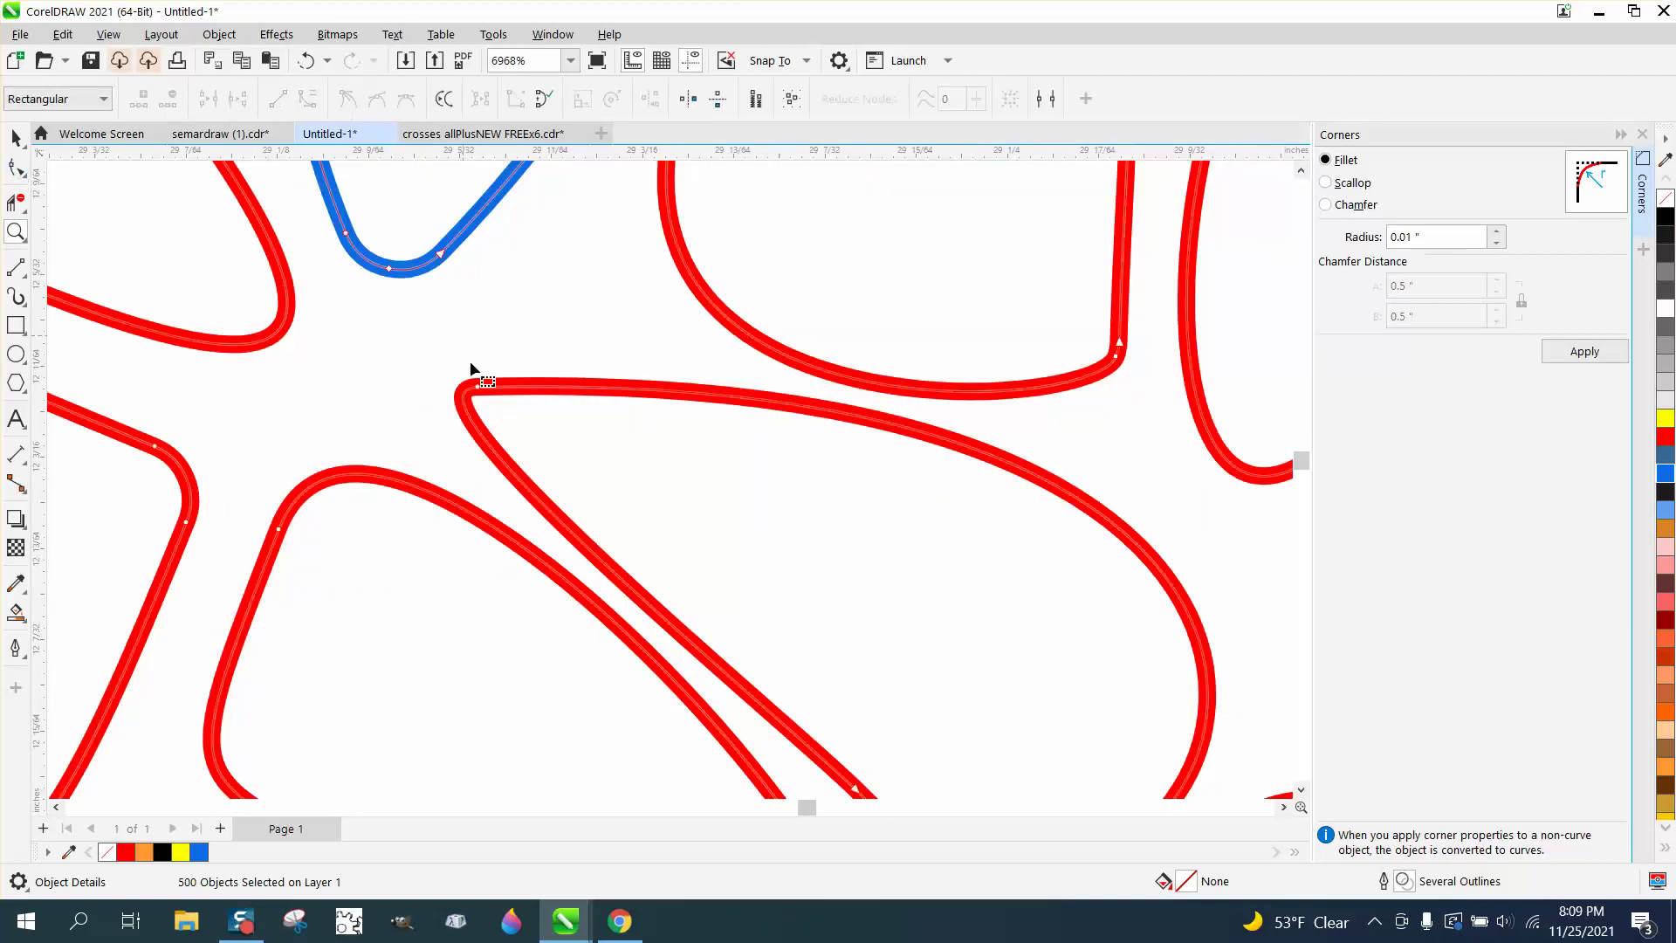
{"action": "left_click", "coordinate": [492, 376]}
{"action": "left_click_drag", "start_coordinate": [492, 376], "coordinate": [497, 367]}
{"action": "left_click", "coordinate": [1616, 344]}
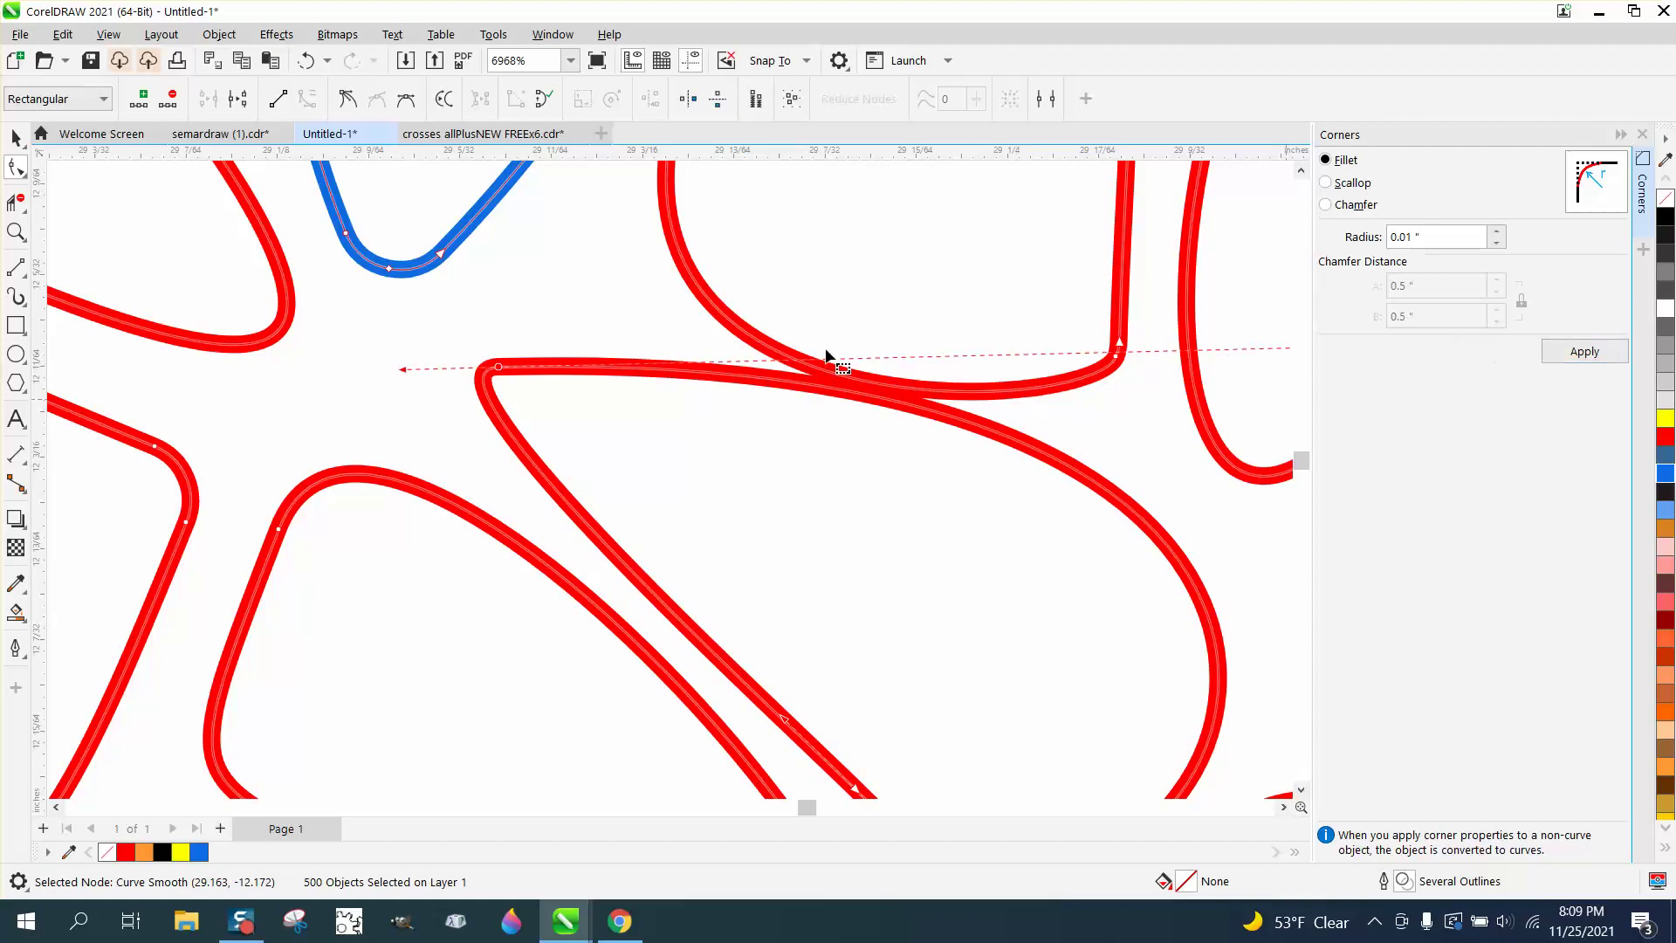
{"action": "left_click", "coordinate": [1575, 352]}
Change the Corners fillet radius to 0.05 and then 0.5 inch, applying each.
{"action": "left_click_drag", "start_coordinate": [1484, 237], "coordinate": [1342, 262]}
{"action": "type", "text": ".0"}
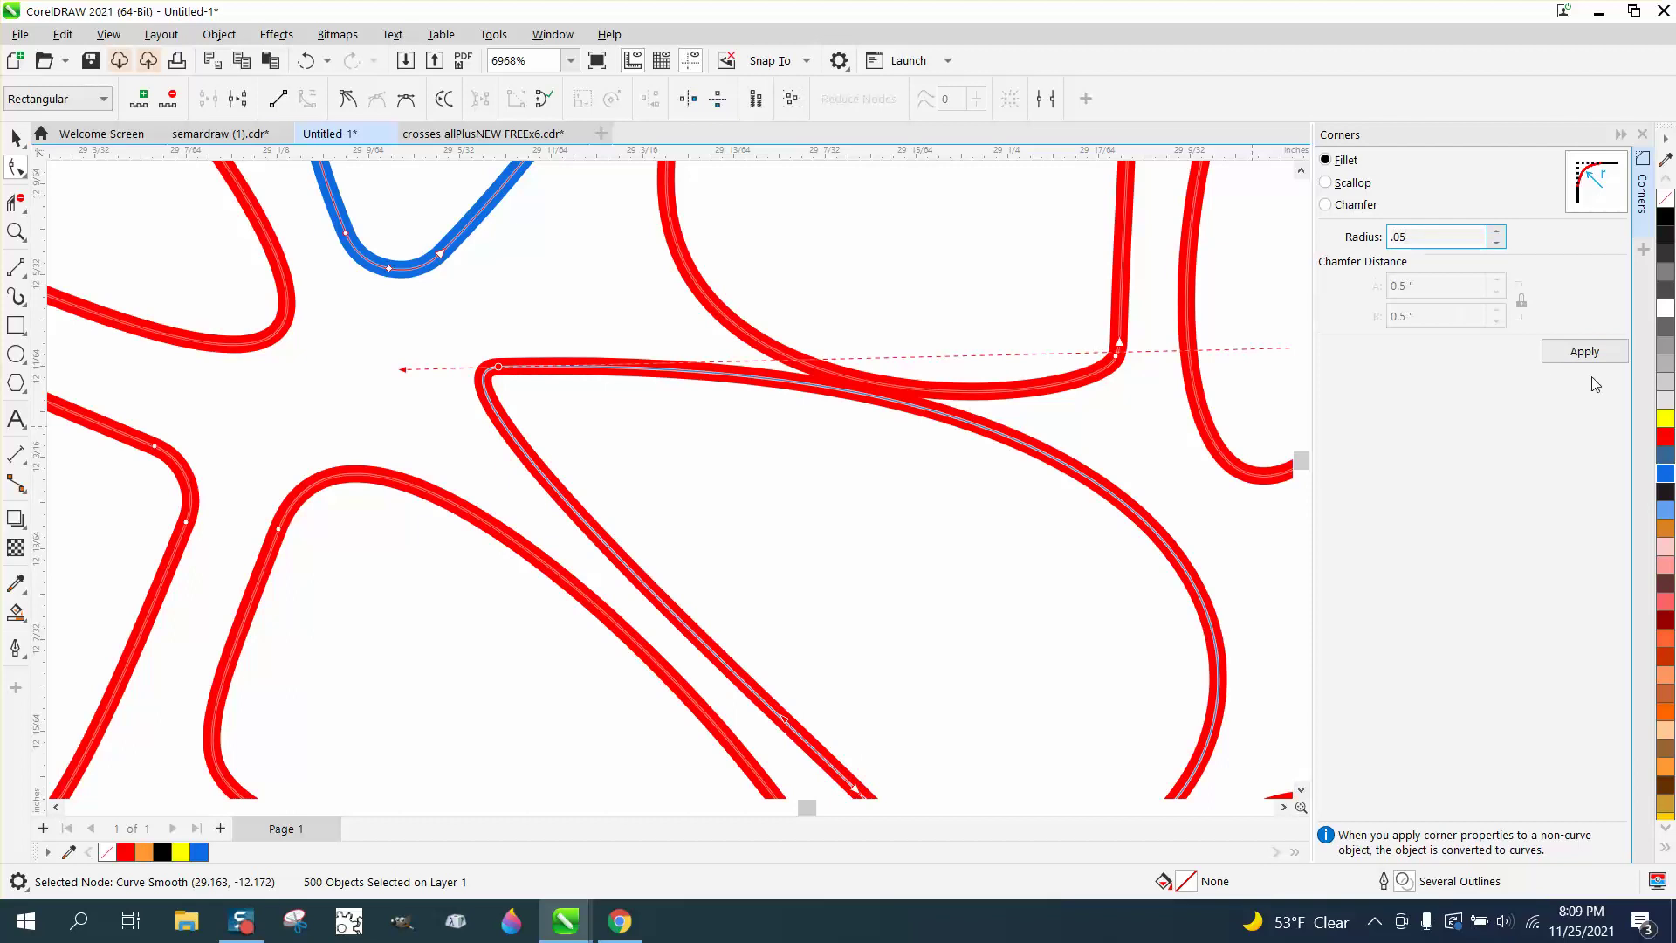
{"action": "type", "text": "5"}
{"action": "left_click", "coordinate": [1587, 352]}
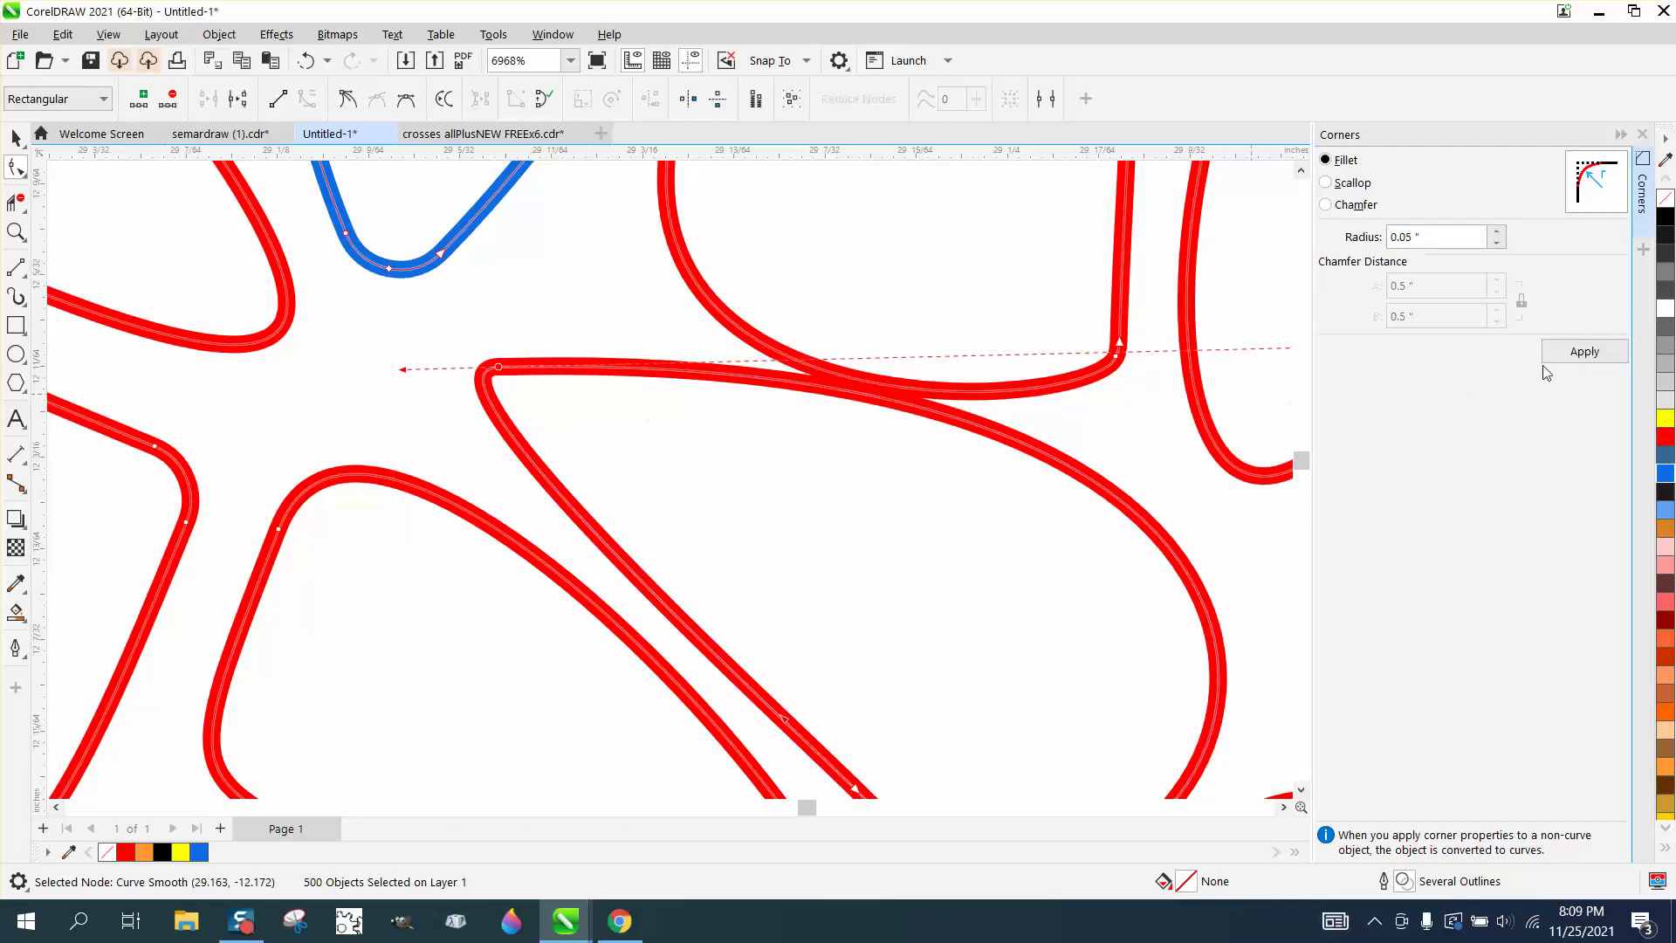
{"action": "left_click", "coordinate": [1581, 353]}
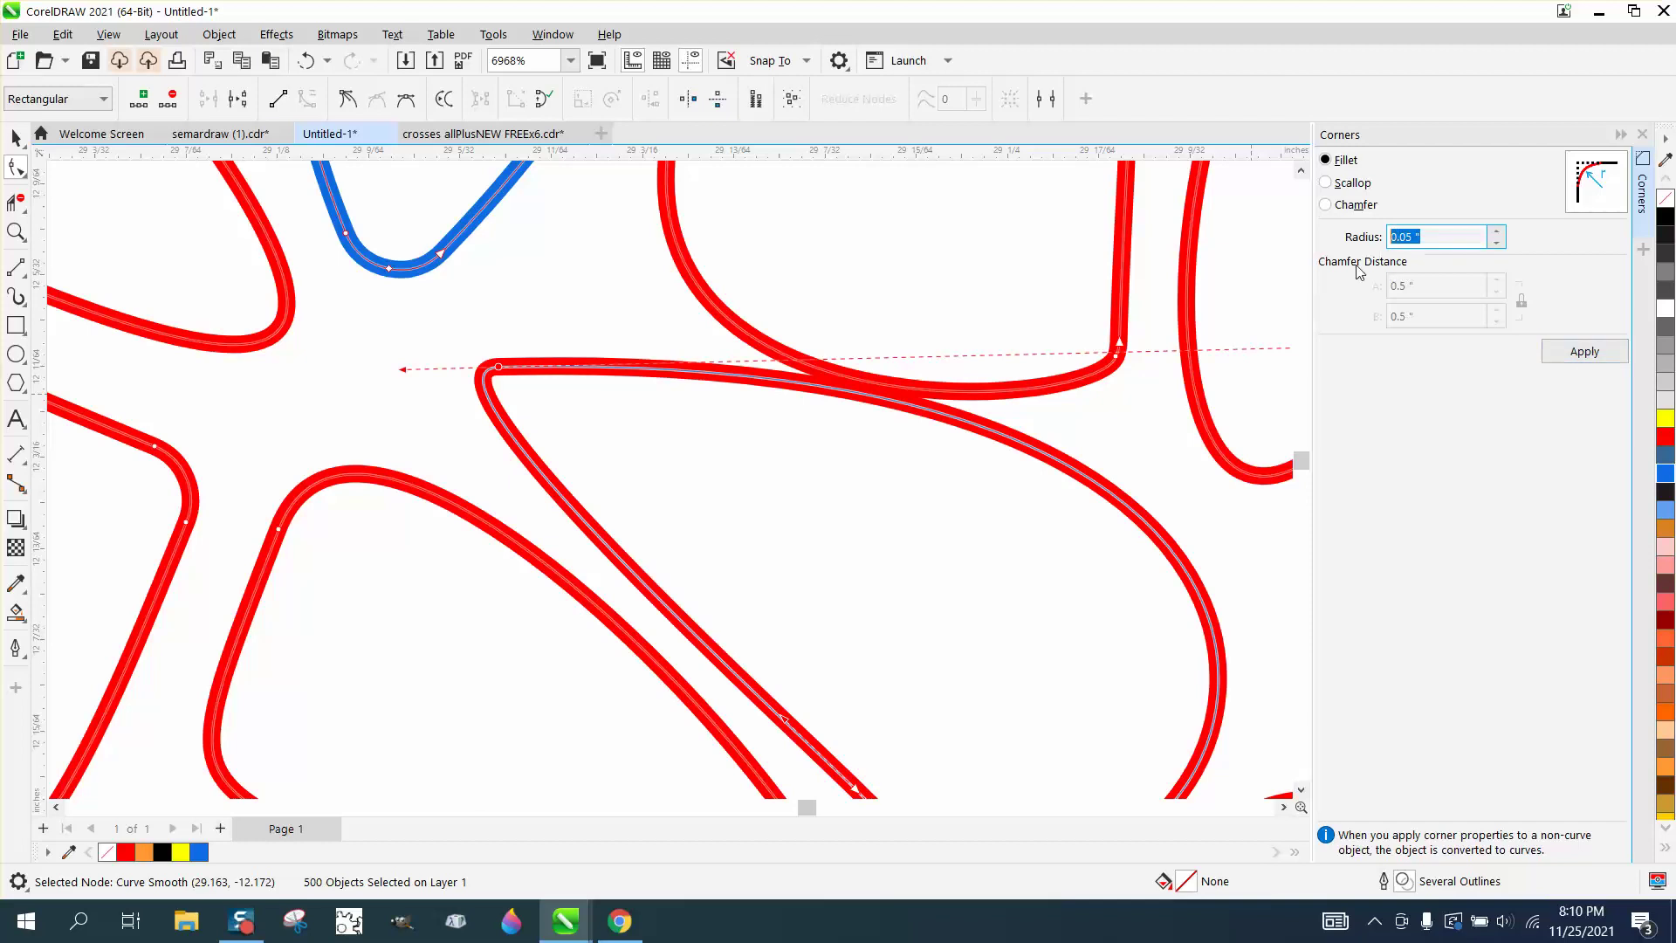
{"action": "type", "text": ".5"}
{"action": "left_click", "coordinate": [1582, 352]}
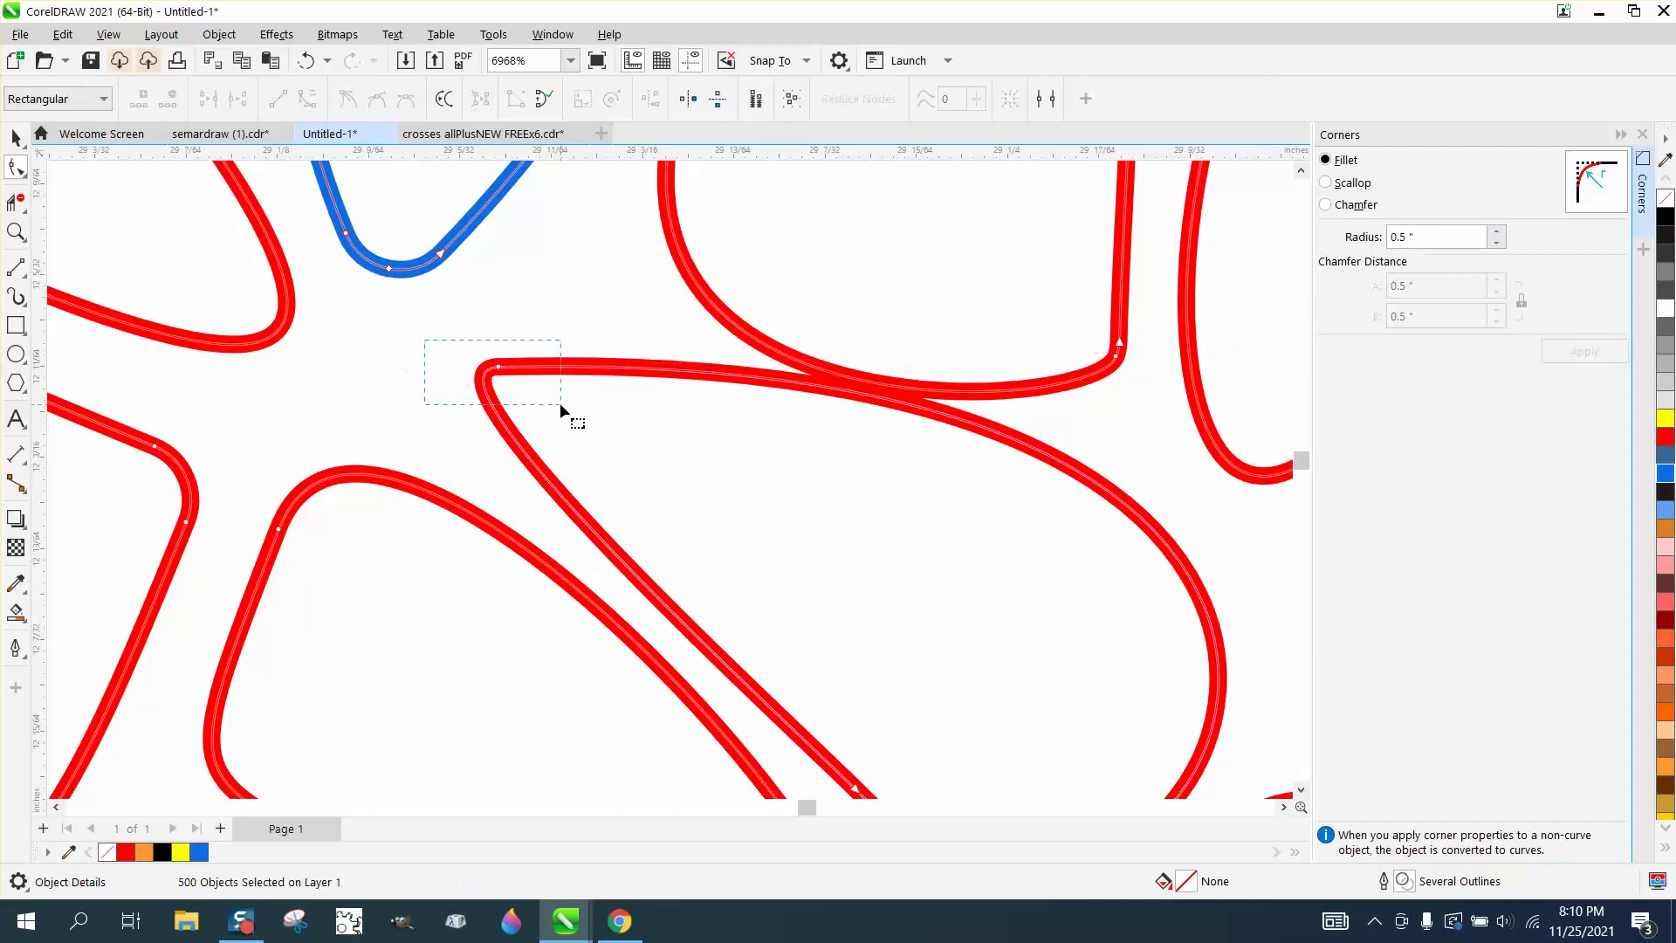
Fillet the box-selected corner node and drag its handle to smooth the curve.
{"action": "left_click_drag", "start_coordinate": [558, 402], "coordinate": [560, 403]}
{"action": "left_click", "coordinate": [1584, 351]}
{"action": "left_click_drag", "start_coordinate": [416, 381], "coordinate": [408, 398]}
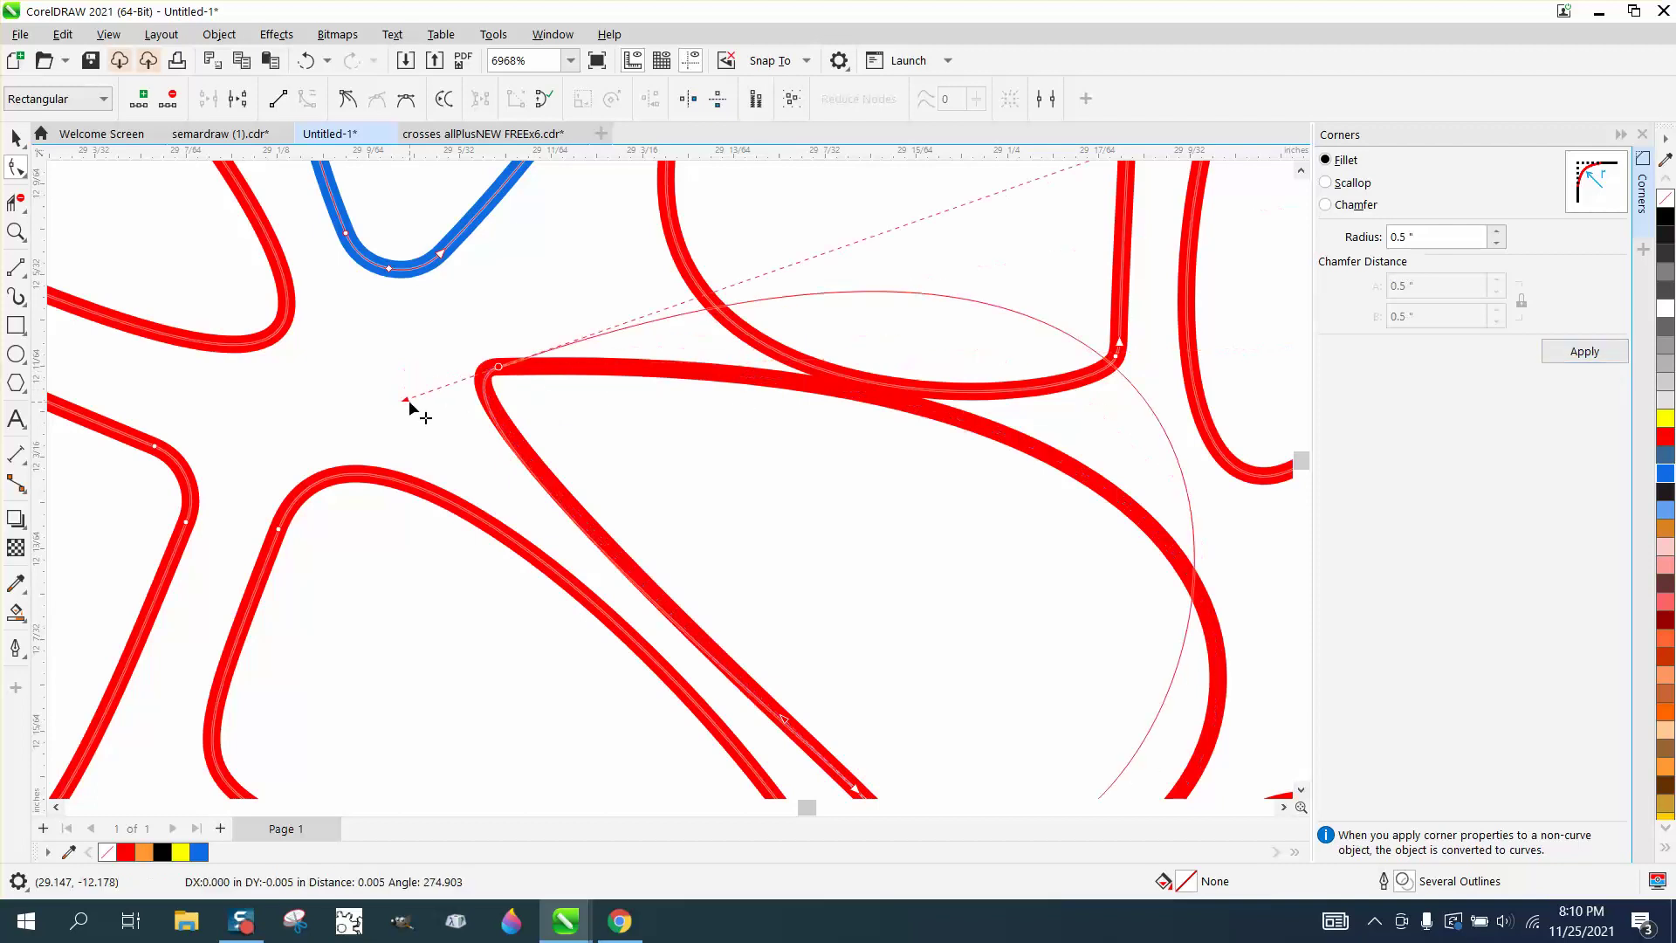
{"action": "left_click_drag", "start_coordinate": [410, 407], "coordinate": [385, 363]}
{"action": "scroll", "coordinate": [642, 480], "scroll_direction": "down", "scroll_amount": 2}
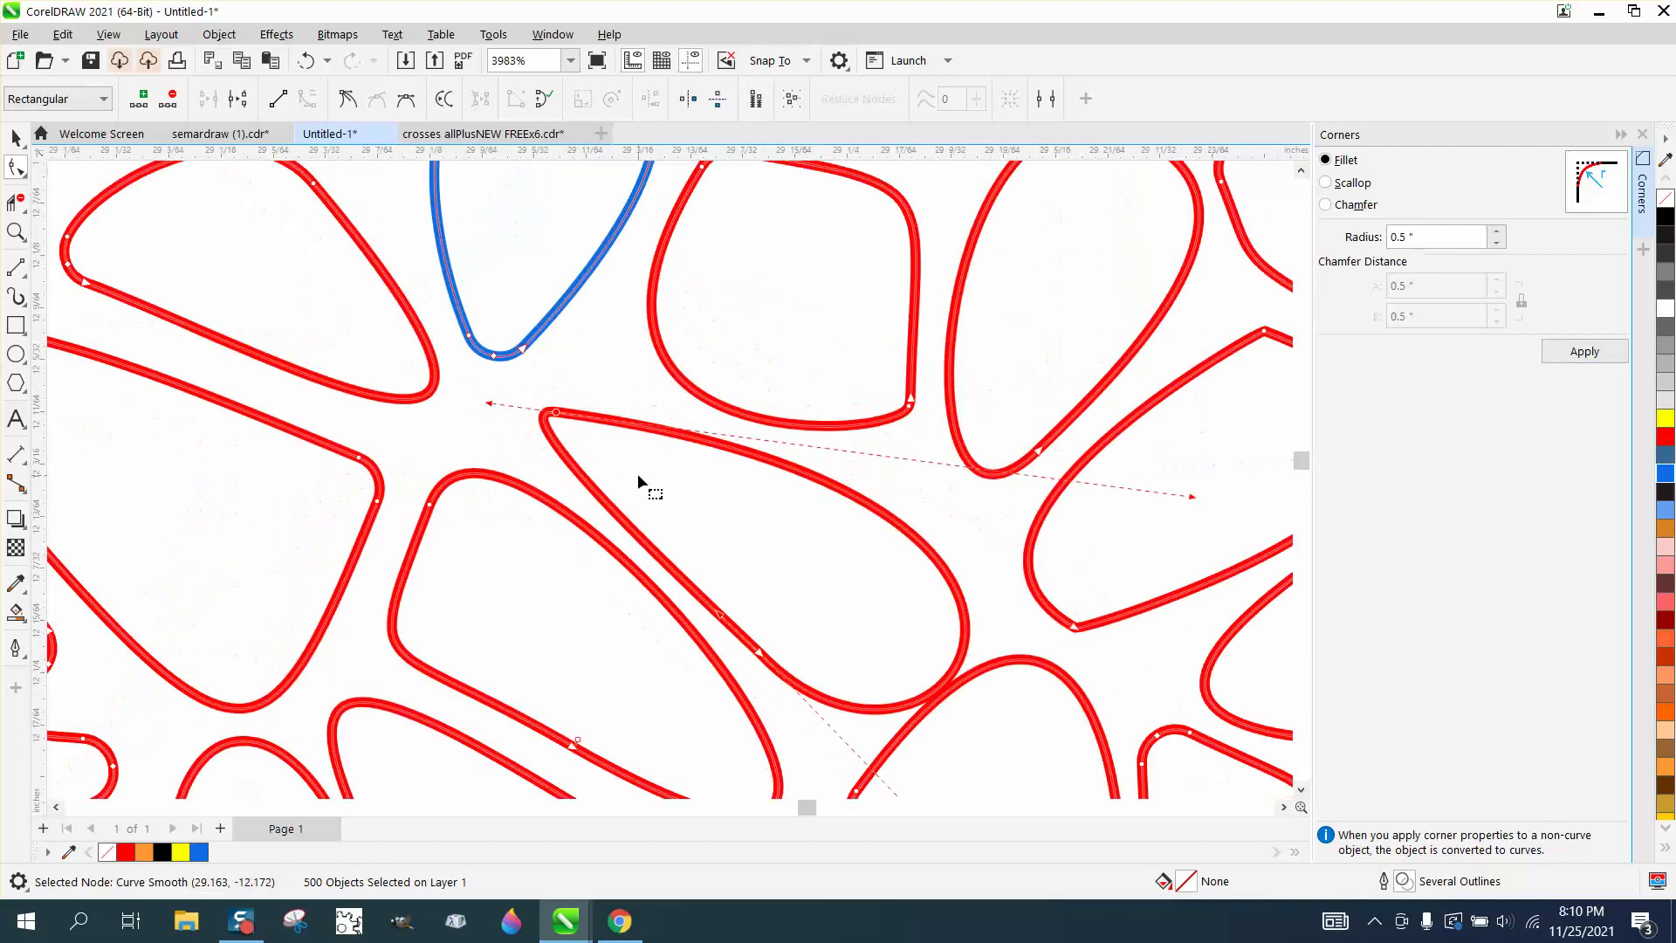
{"action": "scroll", "coordinate": [638, 474], "scroll_direction": "down", "scroll_amount": 4}
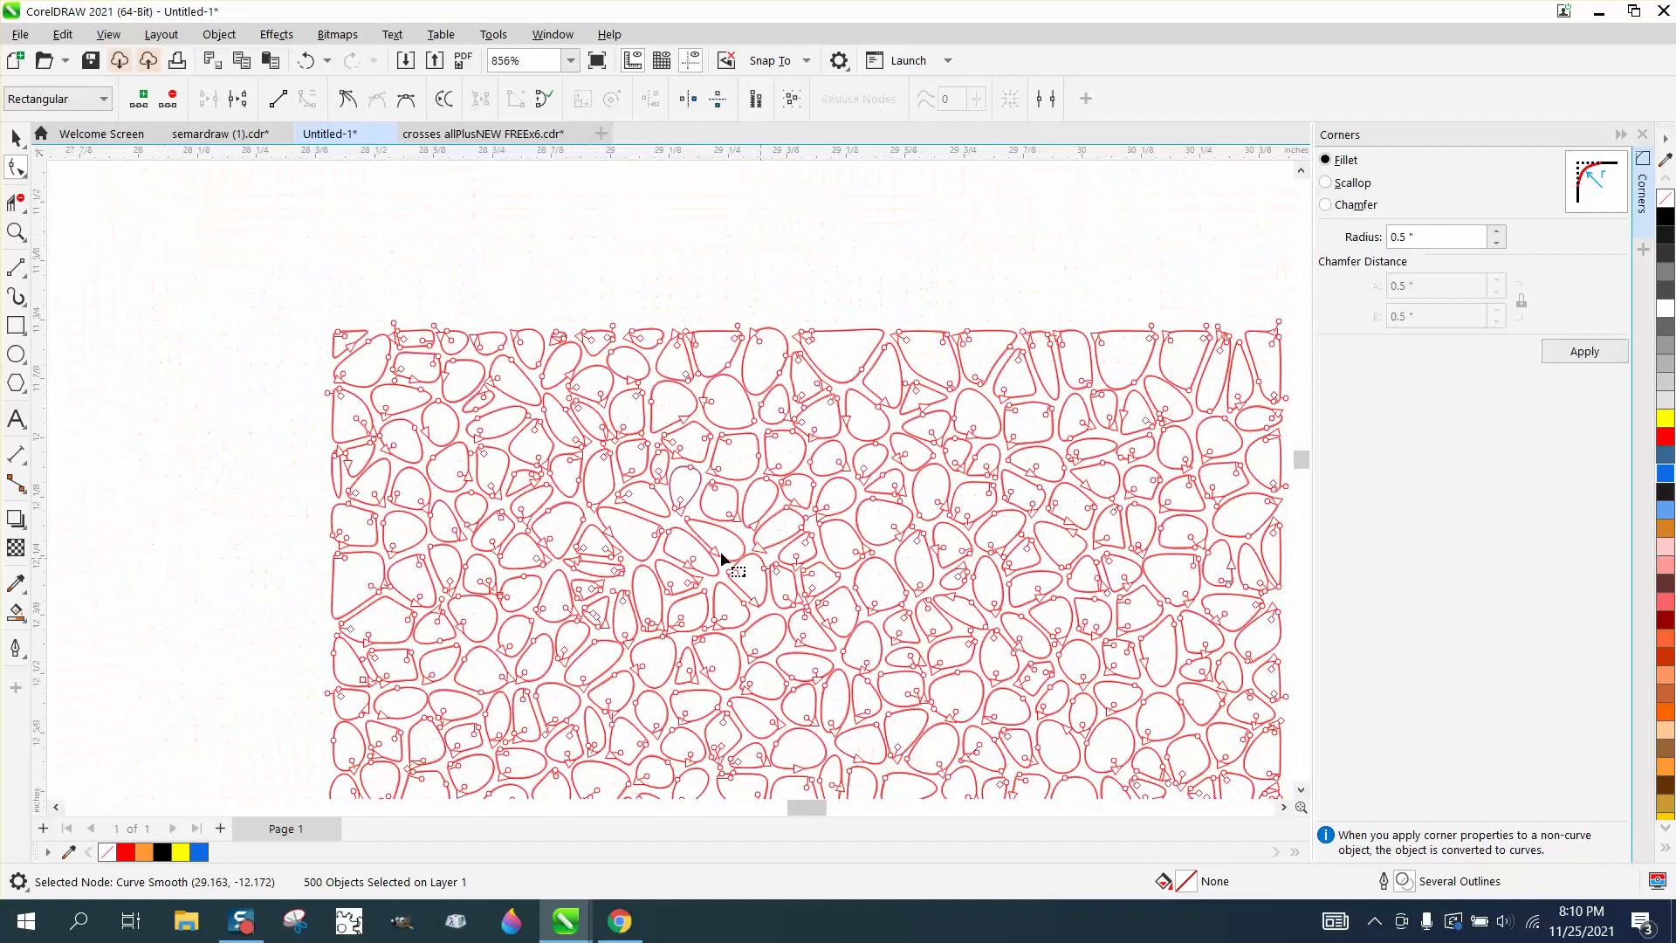
Zoom in on the blue teardrop cell and change its outline back to red.
{"action": "left_click", "coordinate": [16, 231]}
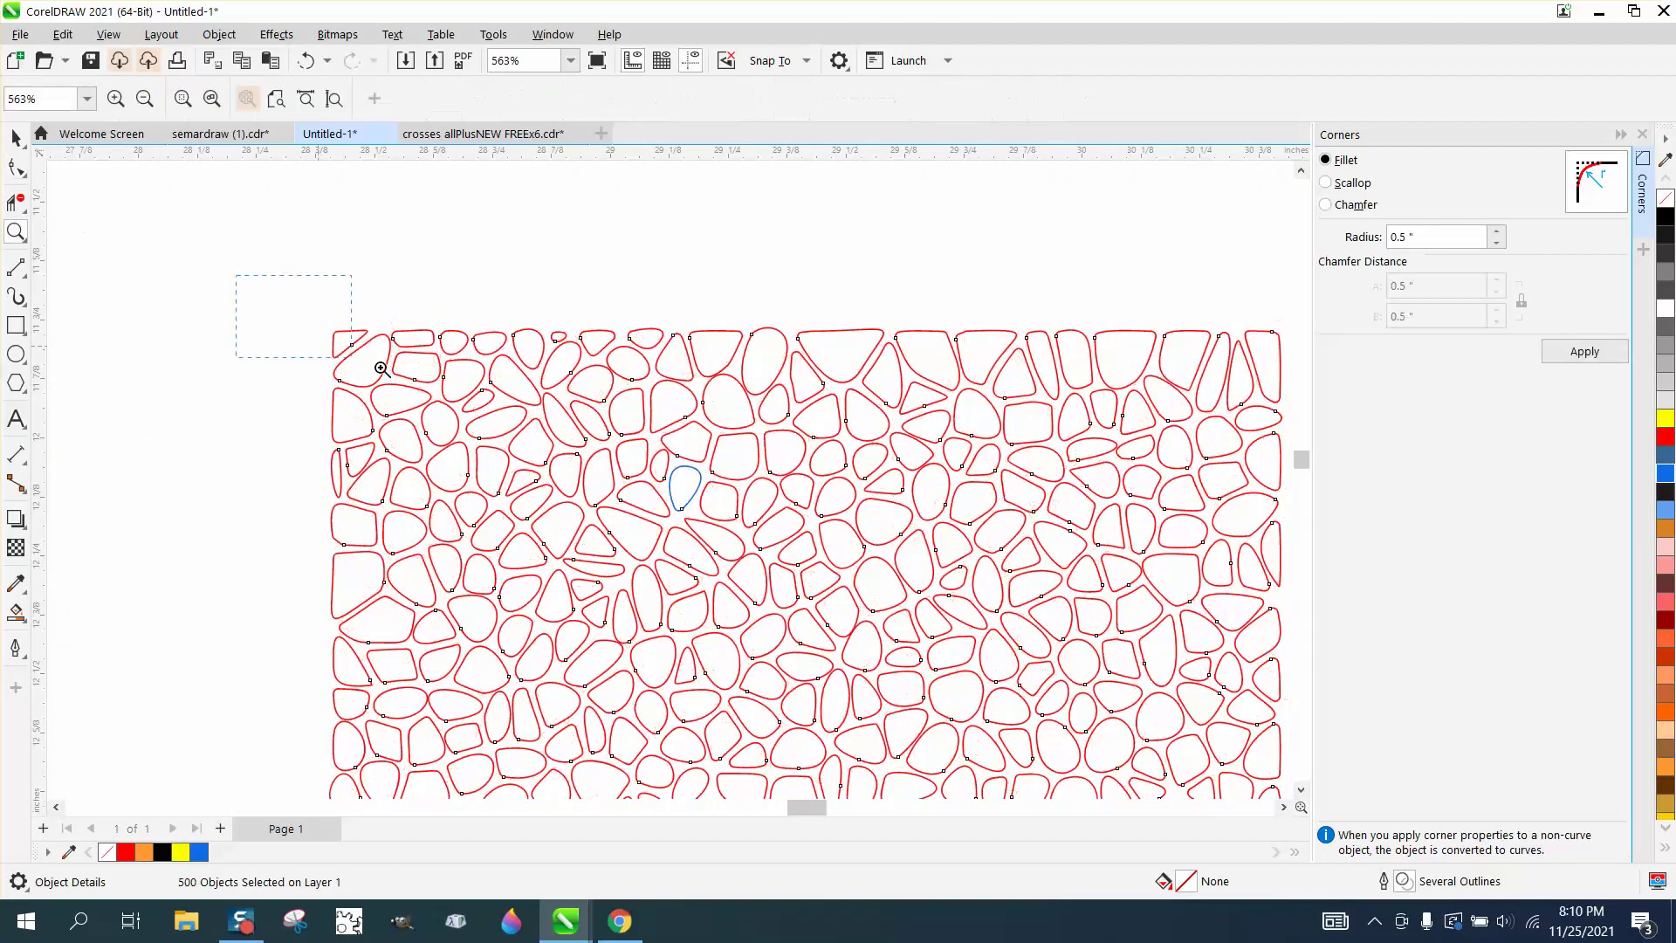
{"action": "scroll", "coordinate": [1012, 483], "scroll_direction": "up", "scroll_amount": 1}
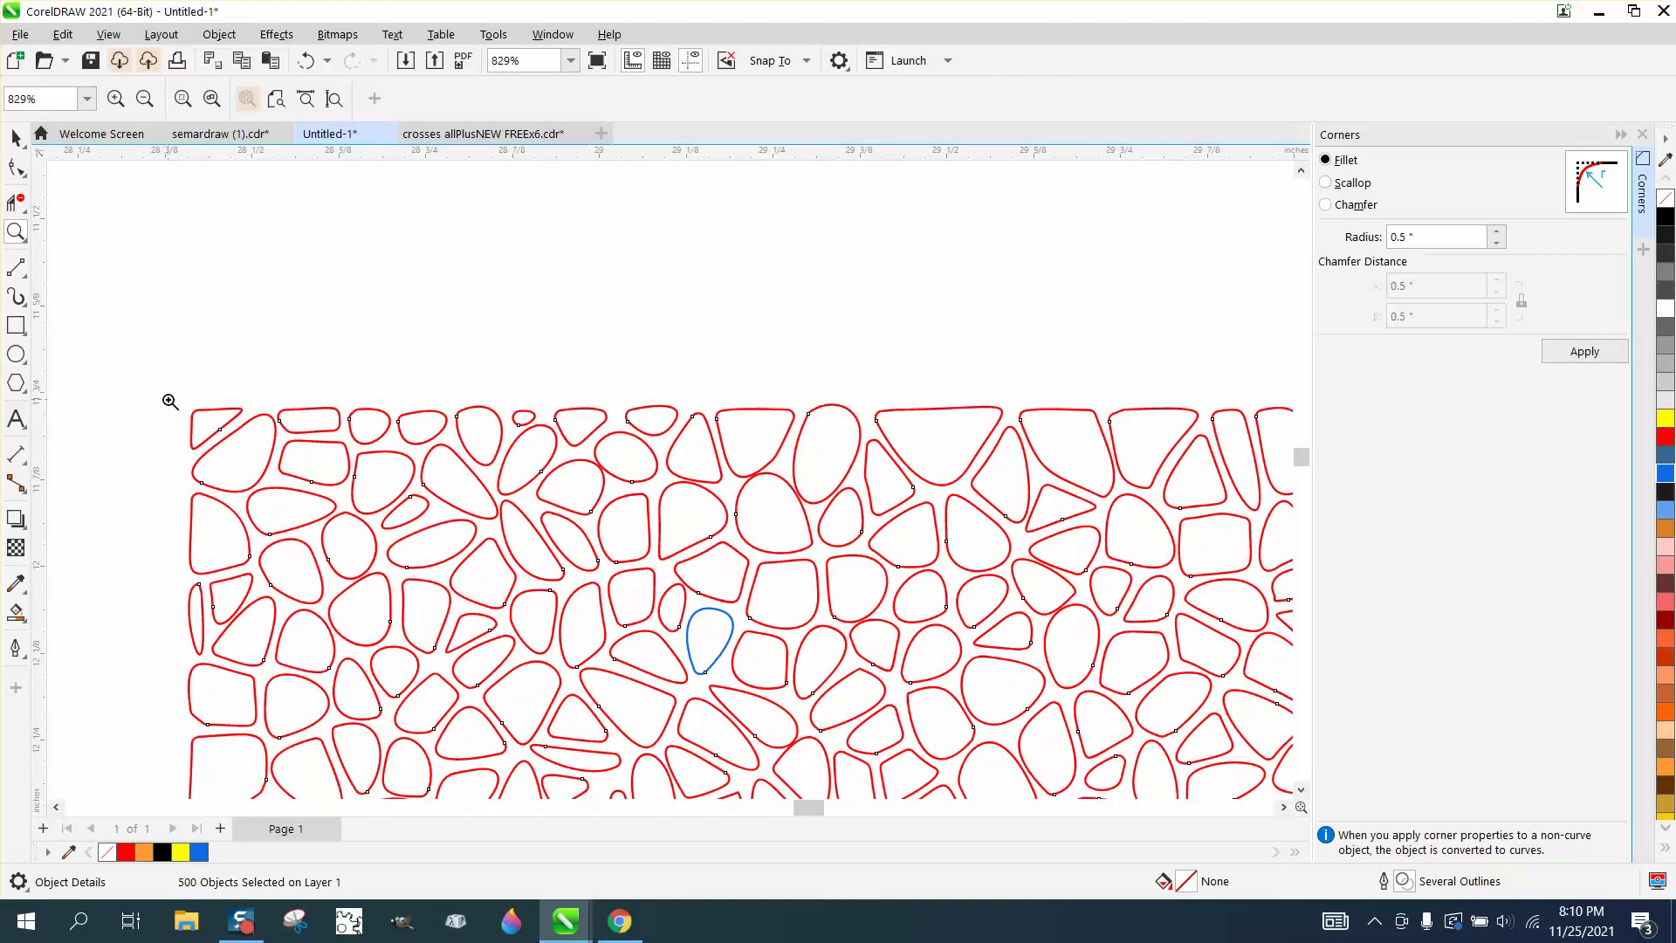
{"action": "scroll", "coordinate": [167, 400], "scroll_direction": "down", "scroll_amount": 2}
{"action": "left_click_drag", "start_coordinate": [486, 452], "coordinate": [772, 543]}
{"action": "key", "text": "space"}
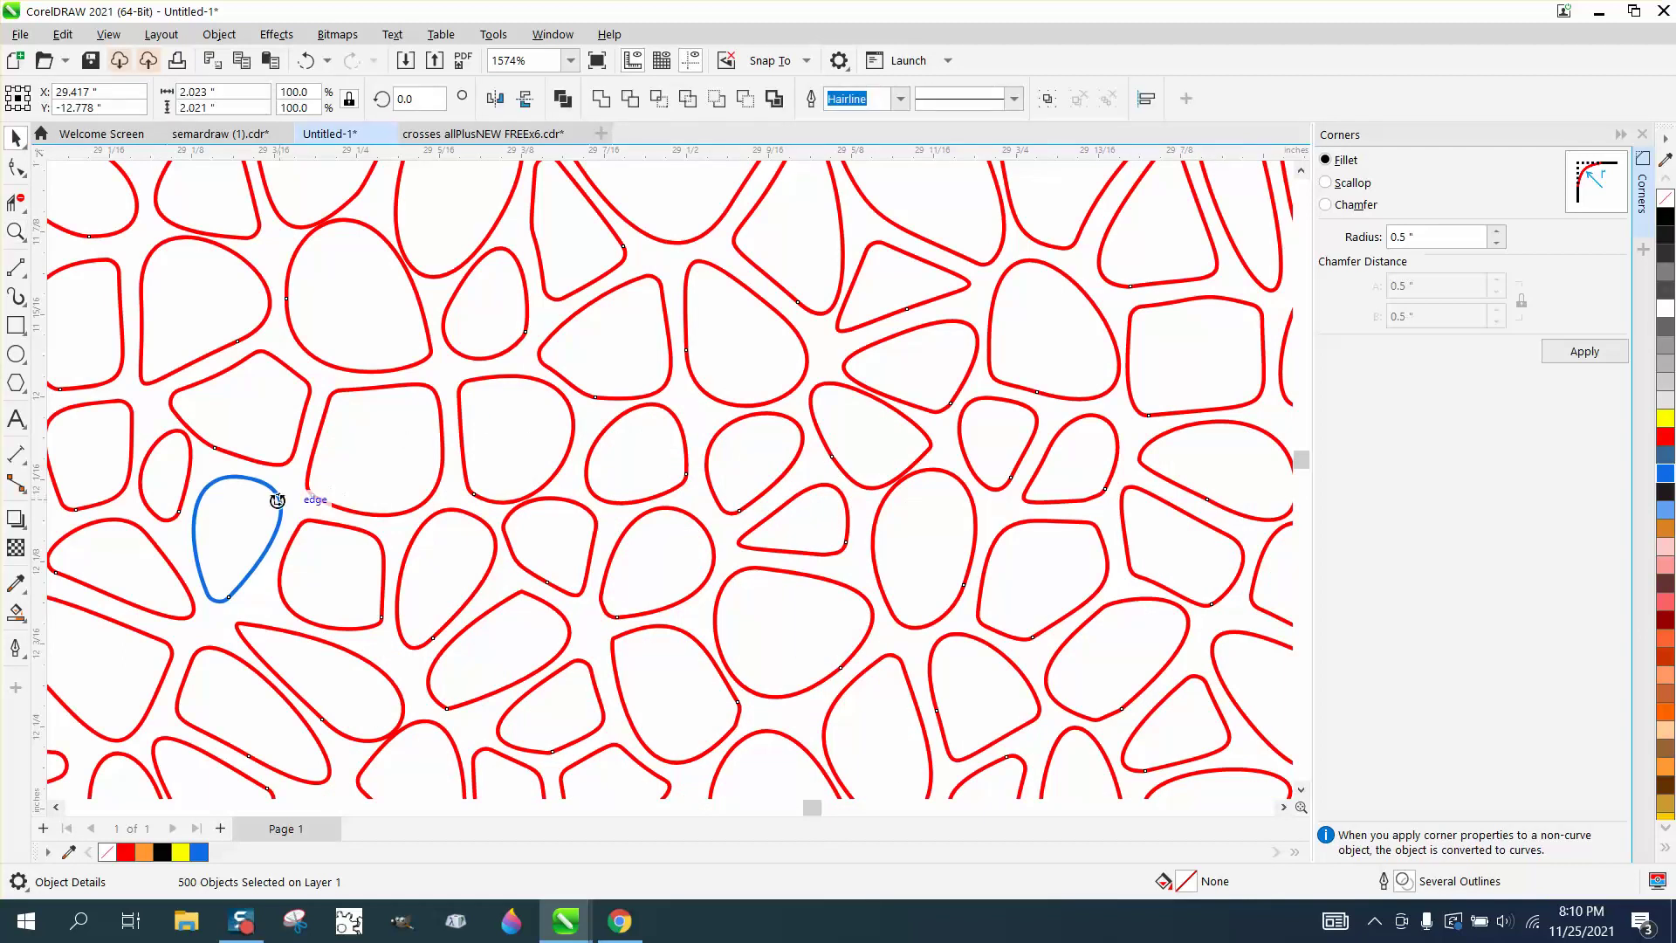
{"action": "scroll", "coordinate": [277, 500], "scroll_direction": "down", "scroll_amount": 3}
{"action": "left_click", "coordinate": [428, 258]}
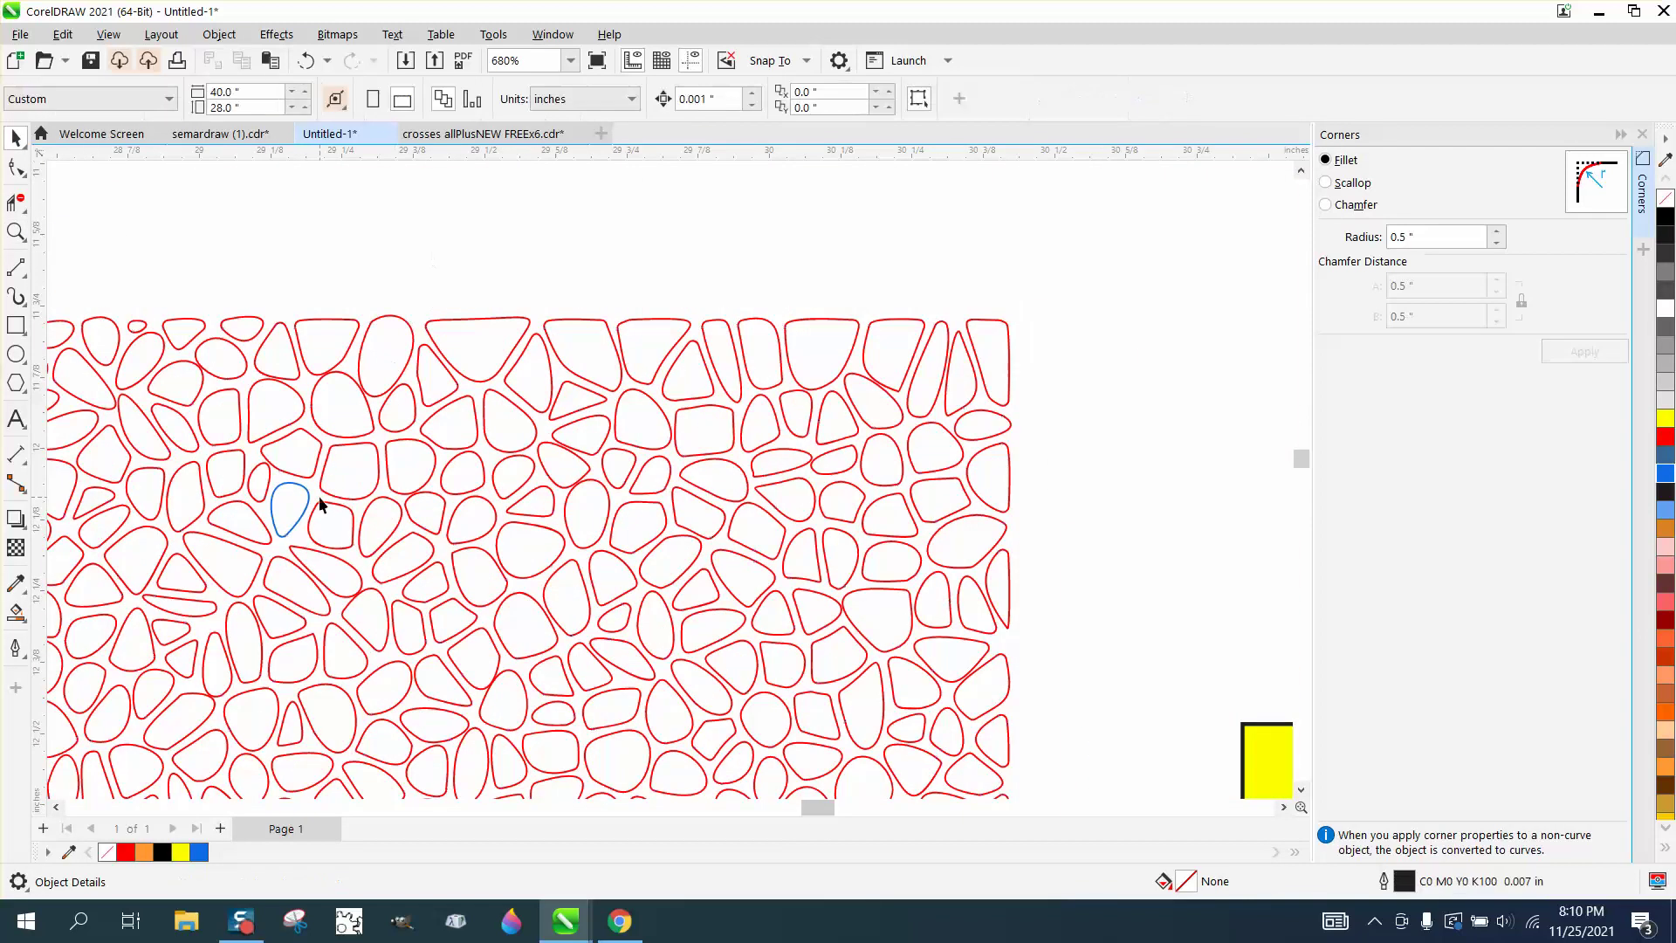
{"action": "left_click", "coordinate": [308, 504]}
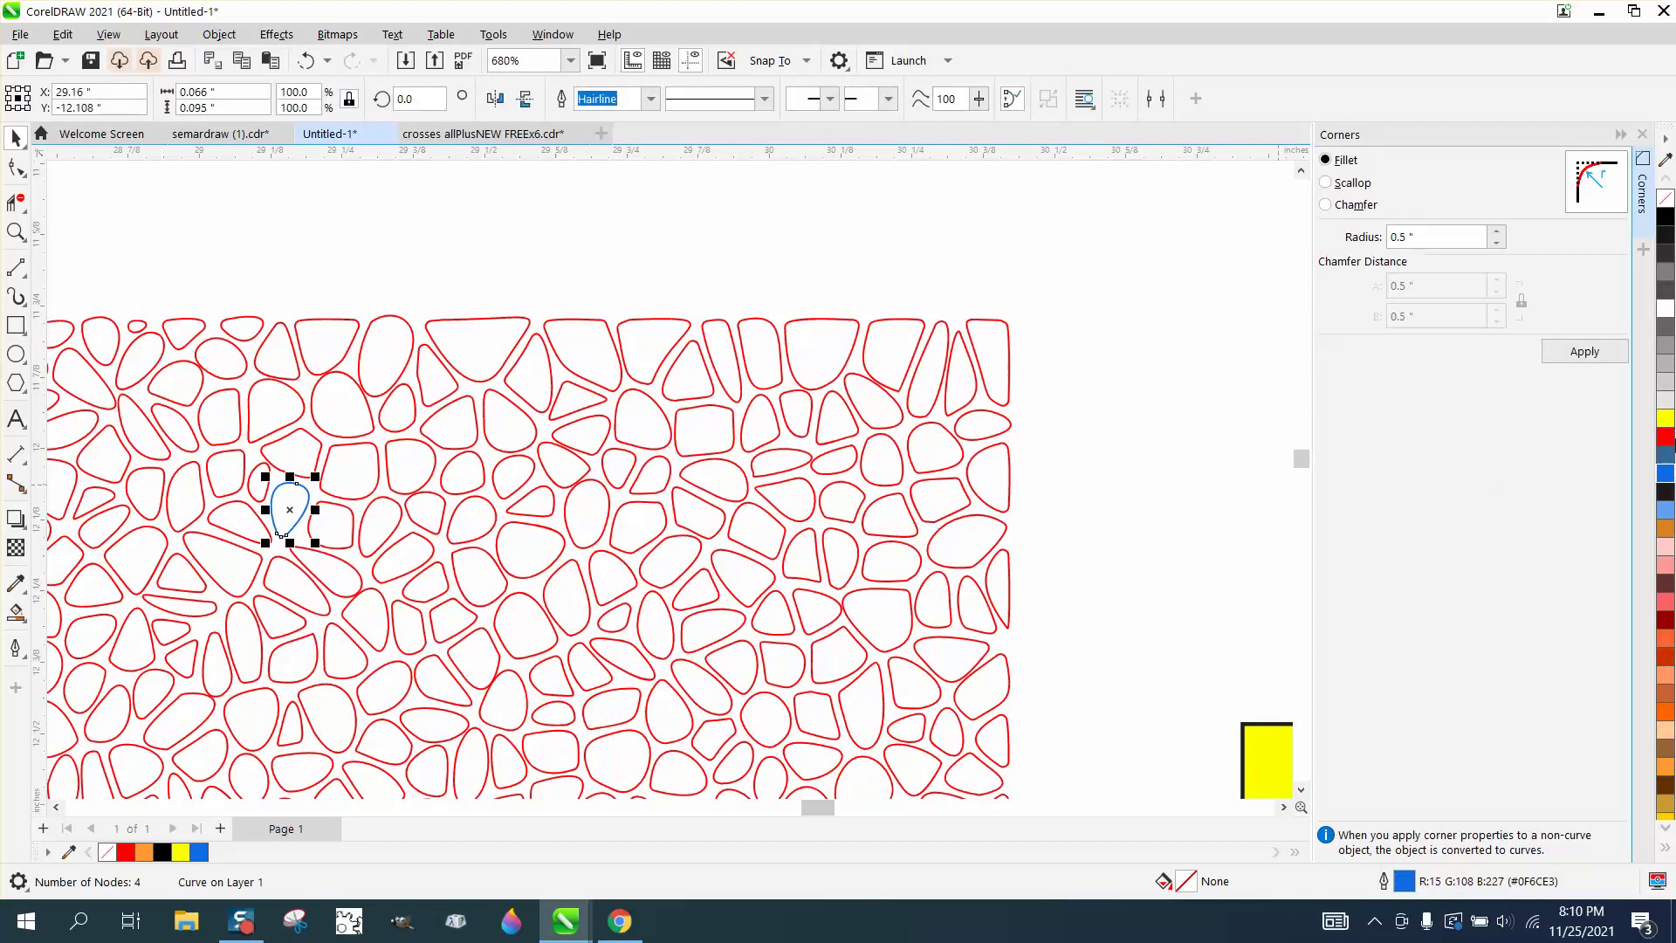
{"action": "right_click", "coordinate": [1664, 441]}
{"action": "scroll", "coordinate": [1014, 349], "scroll_direction": "down", "scroll_amount": 2}
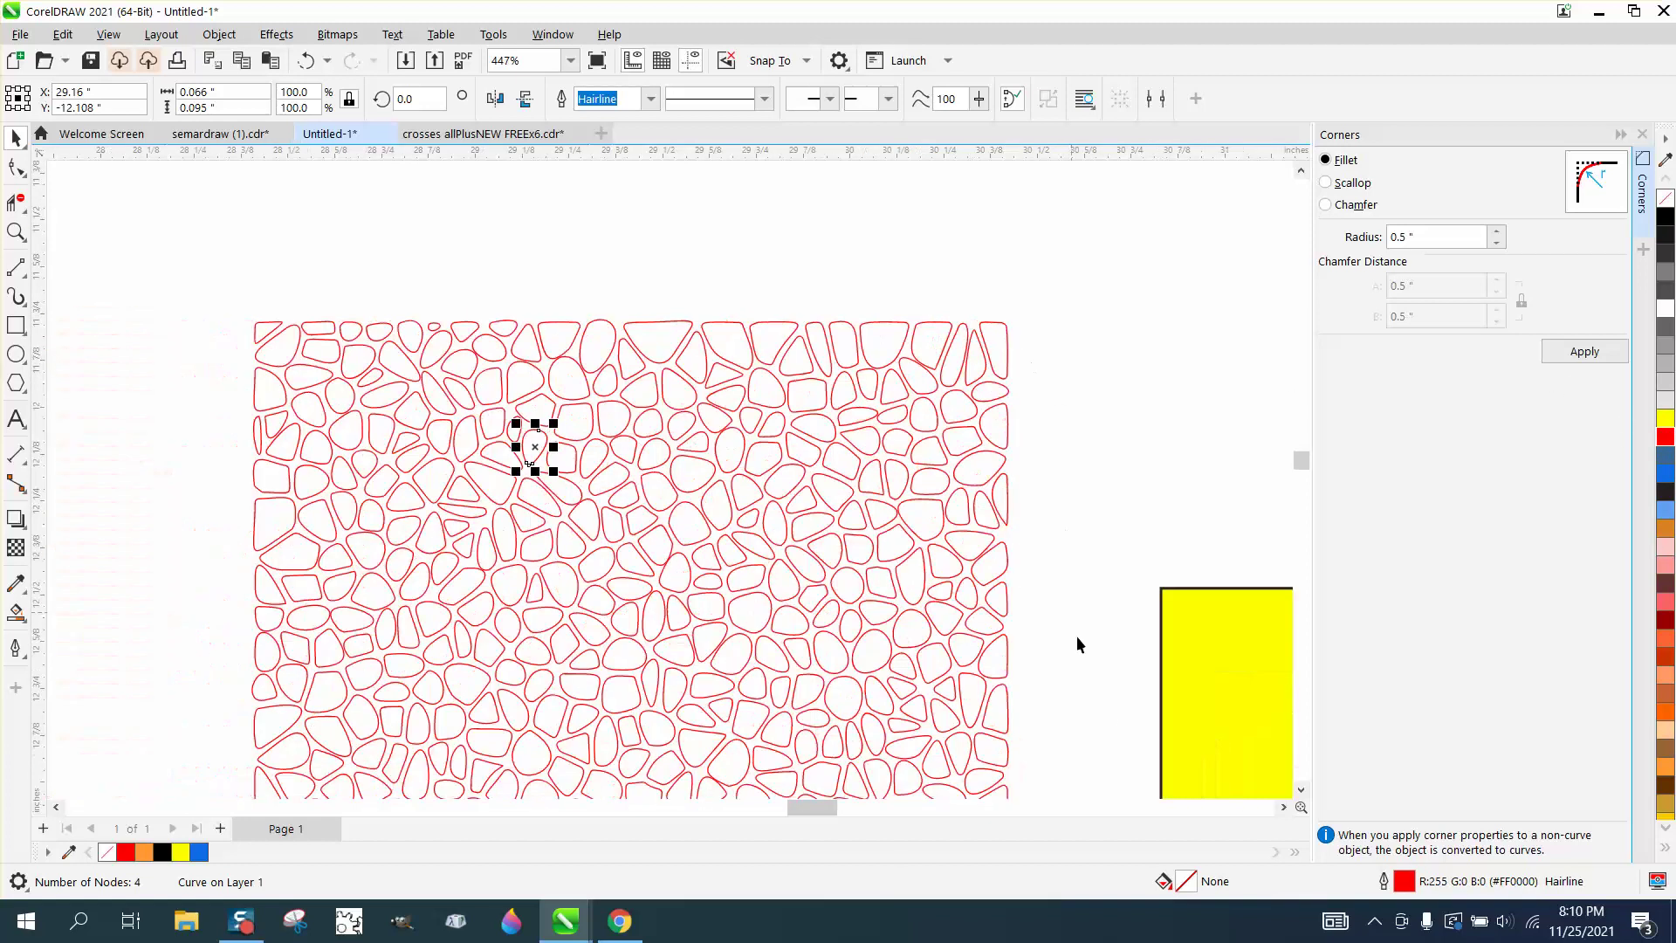
{"action": "scroll", "coordinate": [847, 413], "scroll_direction": "down", "scroll_amount": 3}
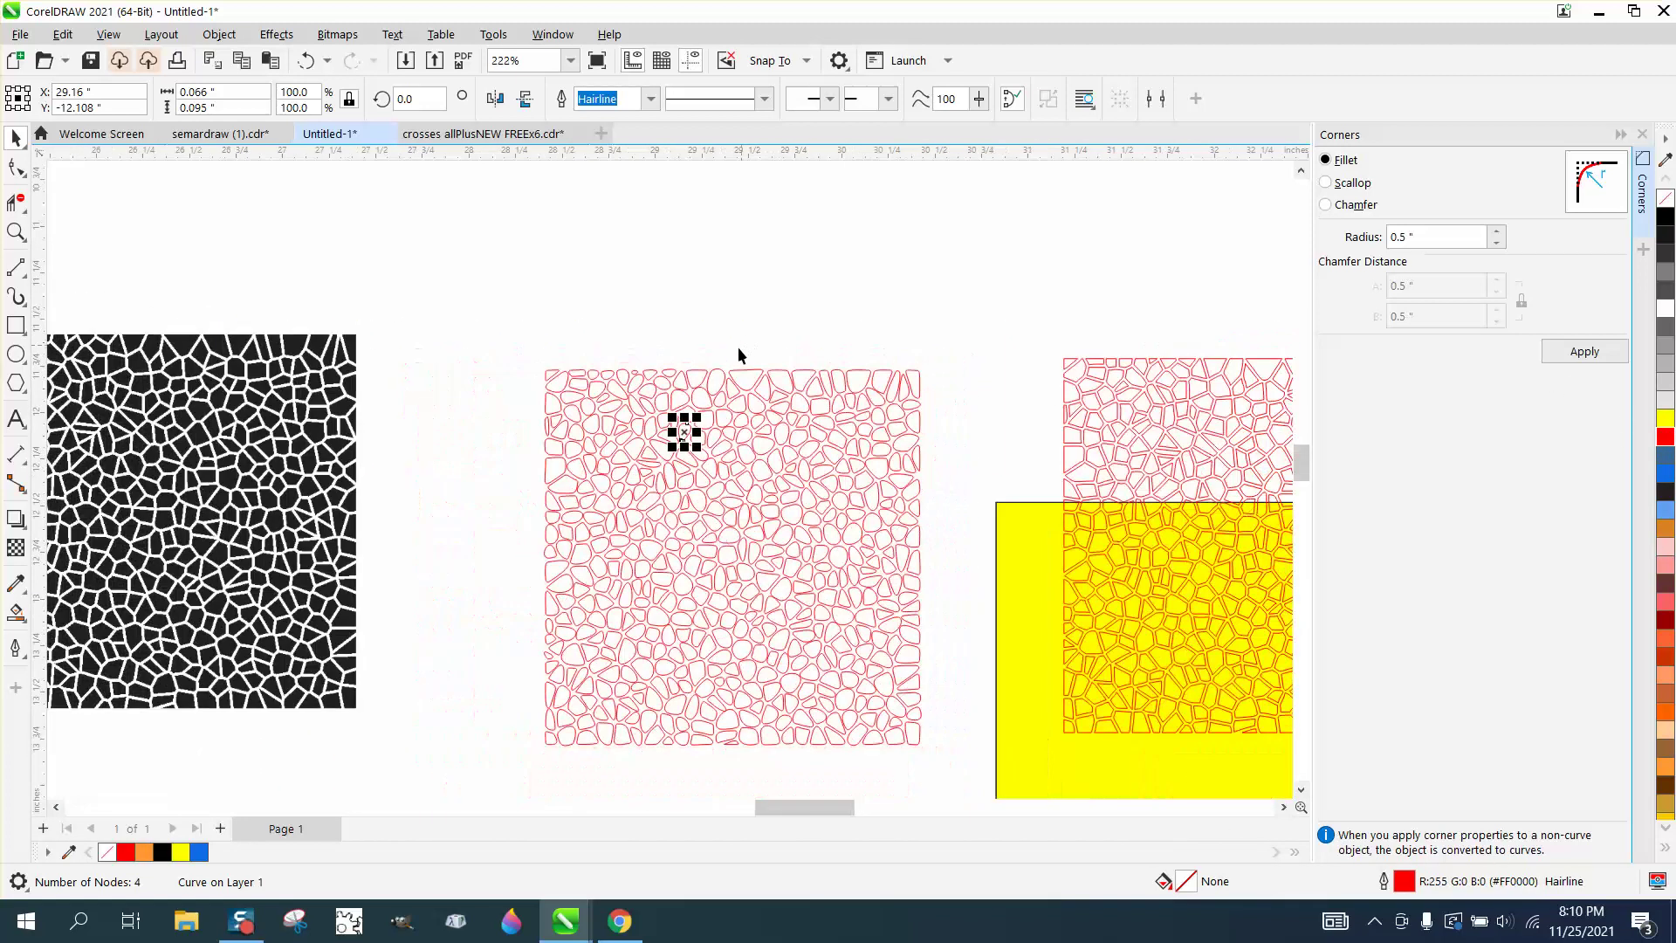
Fill all 500 traced cells solid black and remove their outlines.
{"action": "left_click_drag", "start_coordinate": [526, 336], "coordinate": [816, 712]}
{"action": "left_click_drag", "start_coordinate": [934, 754], "coordinate": [935, 756]}
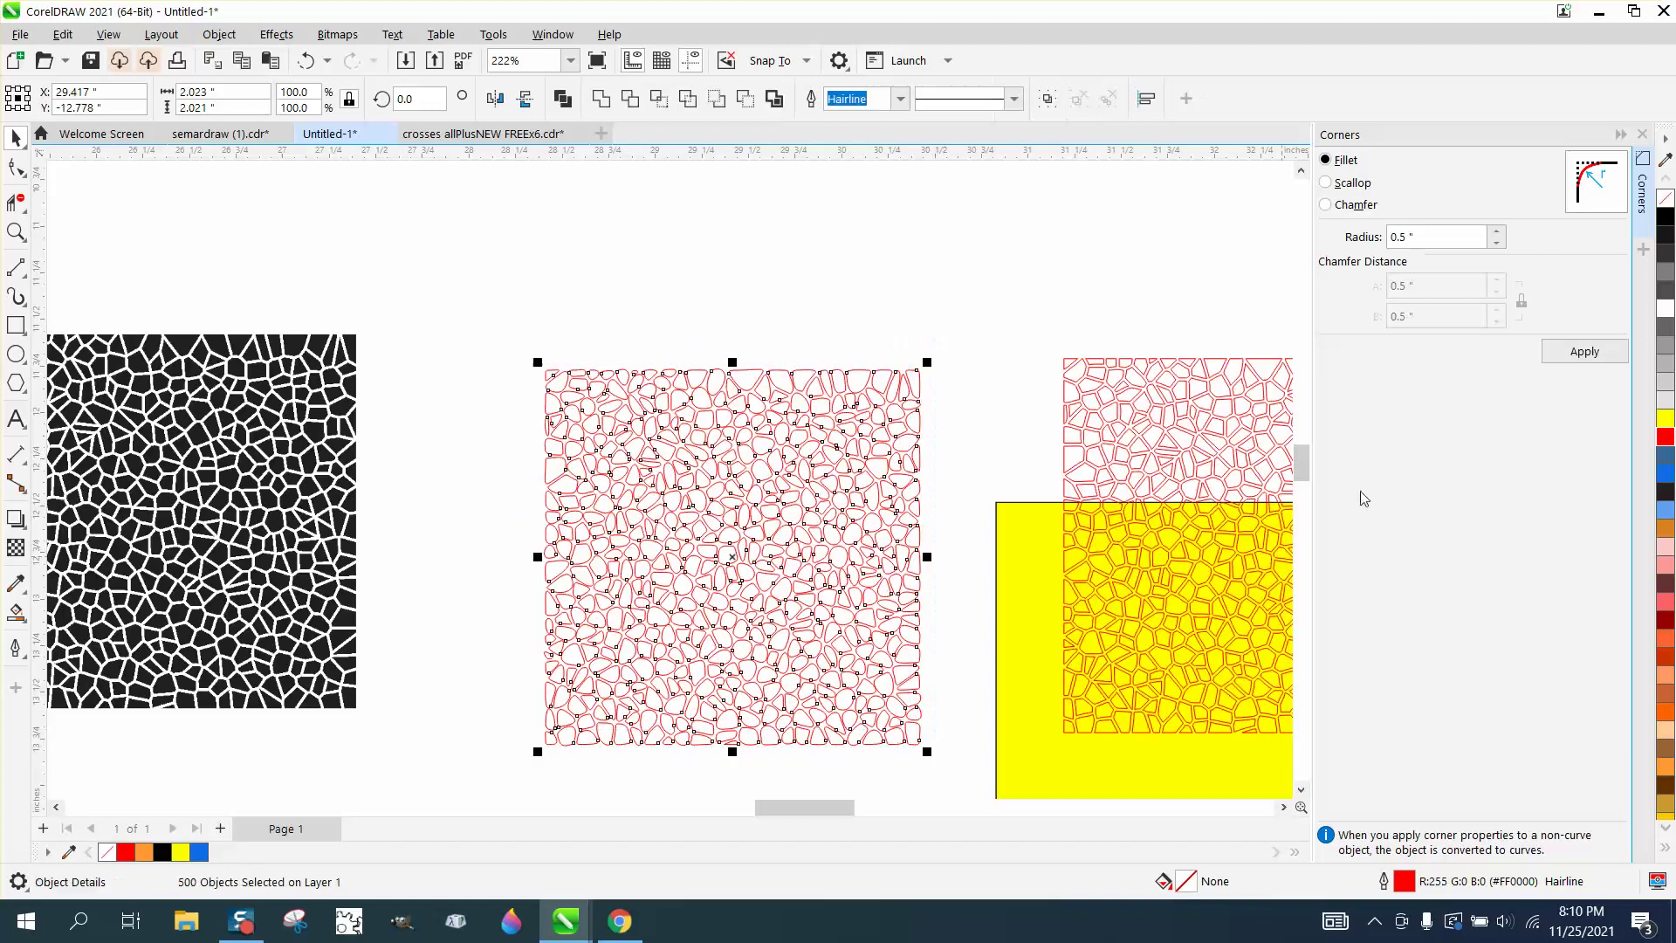
{"action": "left_click", "coordinate": [1667, 217]}
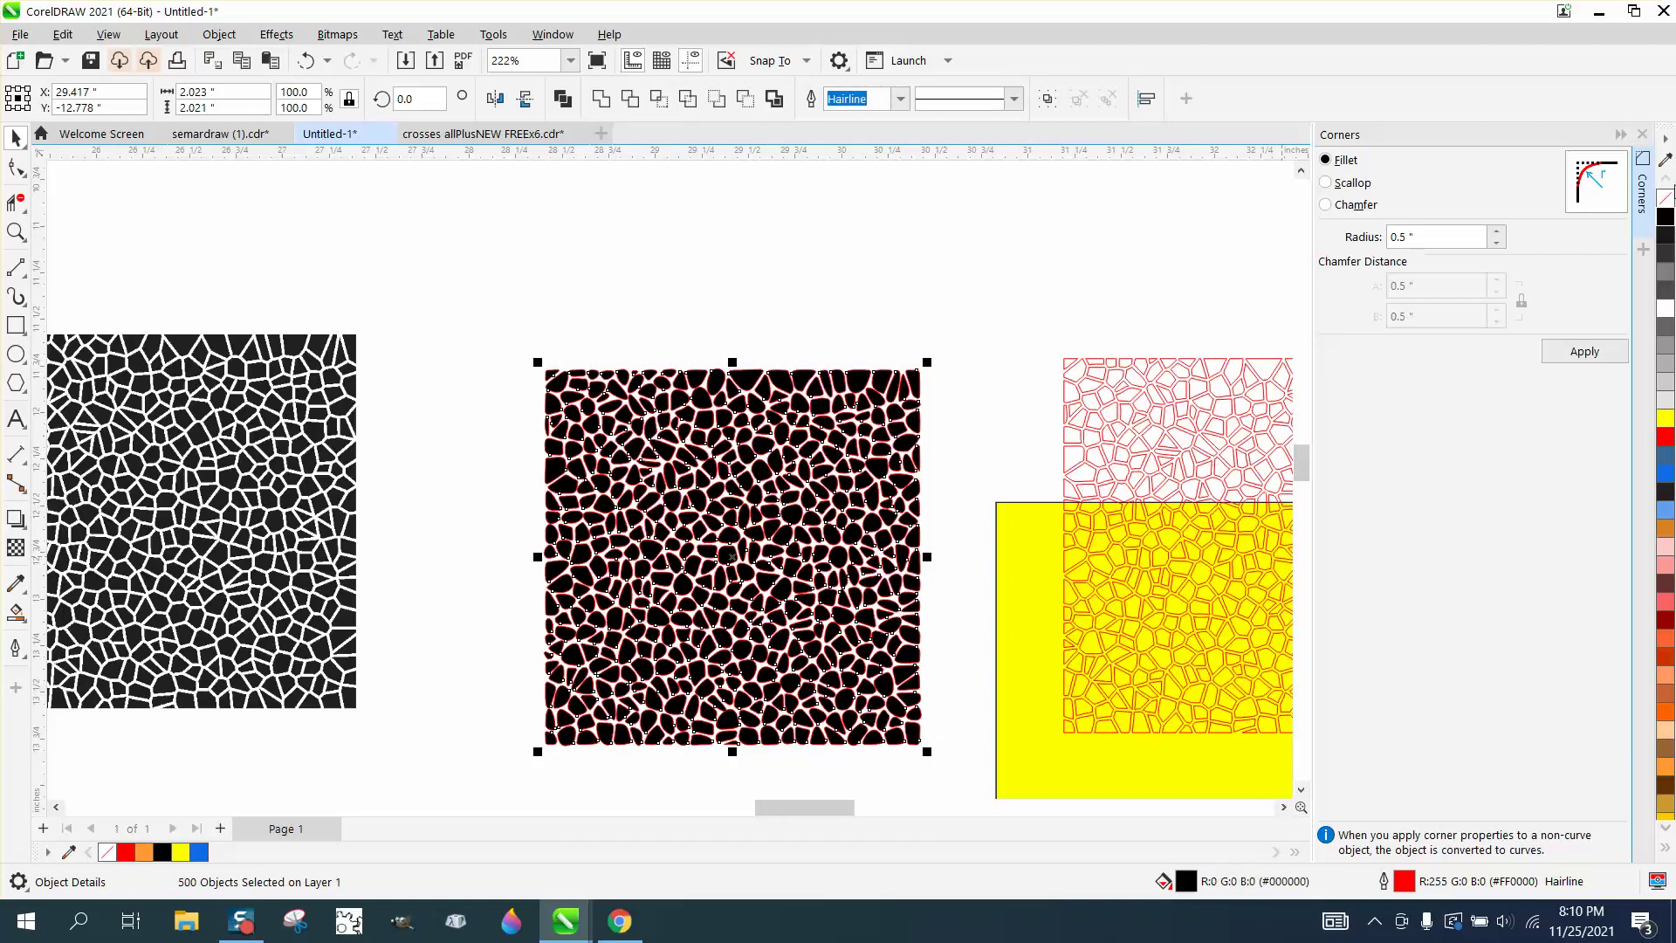
{"action": "right_click", "coordinate": [1667, 201]}
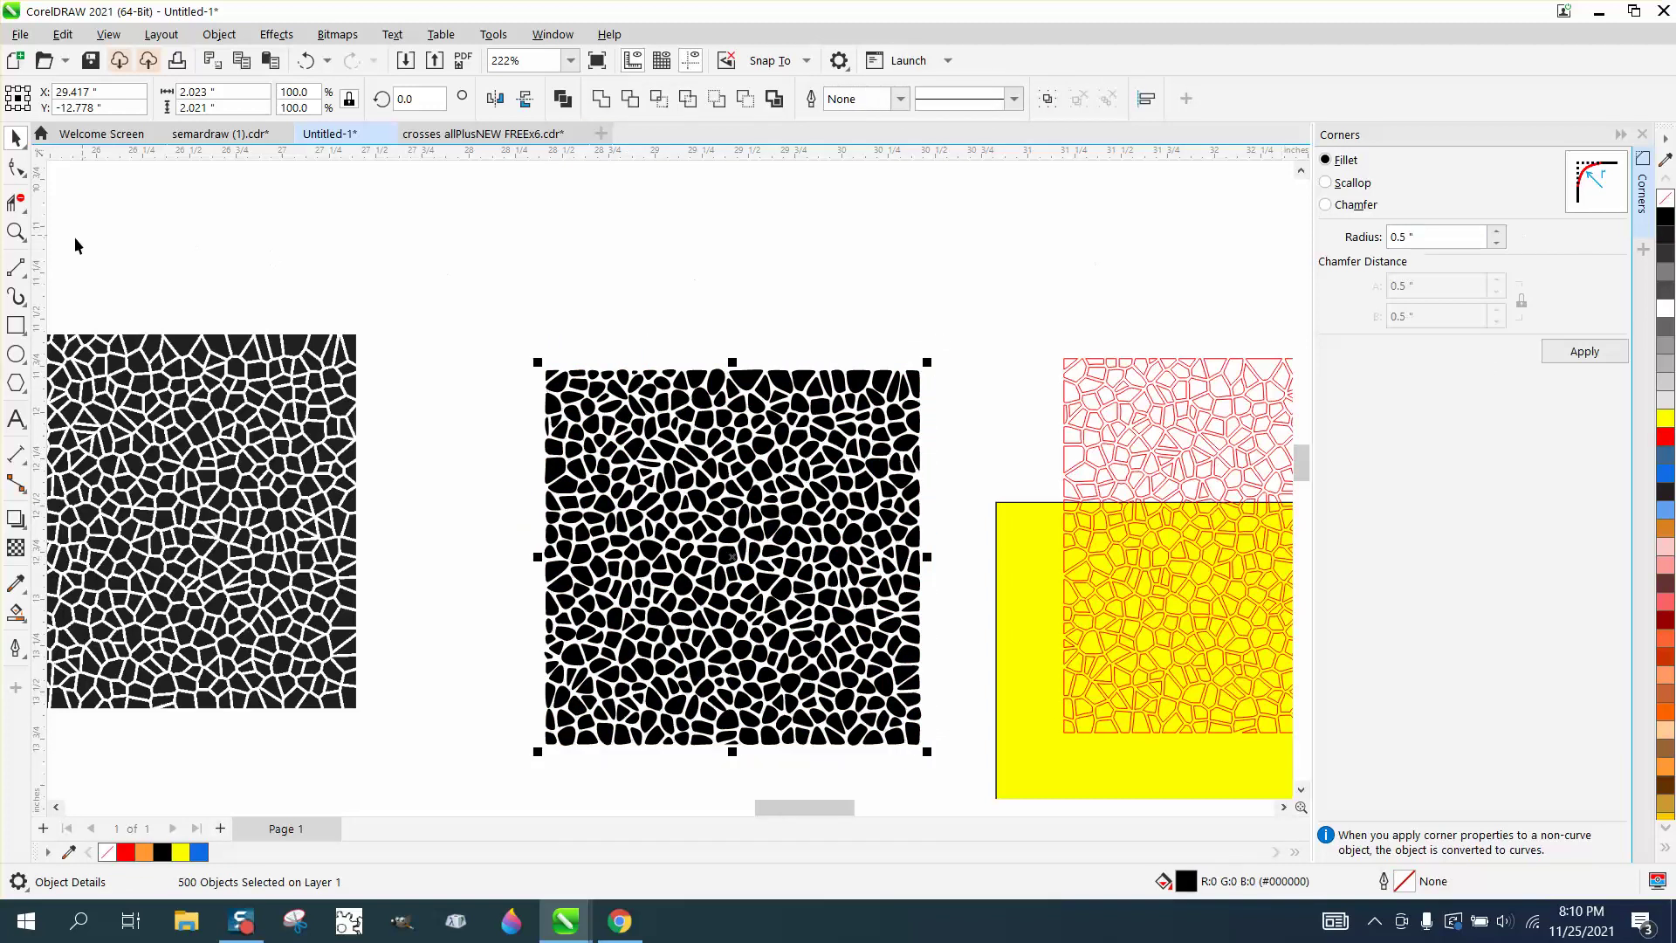
Move the original bitmap beside the black cells and zoom in on both together.
{"action": "left_click", "coordinate": [16, 232]}
{"action": "left_click", "coordinate": [579, 363]}
{"action": "scroll", "coordinate": [628, 393], "scroll_direction": "down", "scroll_amount": 2}
{"action": "left_click", "coordinate": [16, 137]}
{"action": "left_click_drag", "start_coordinate": [483, 491], "coordinate": [559, 506]}
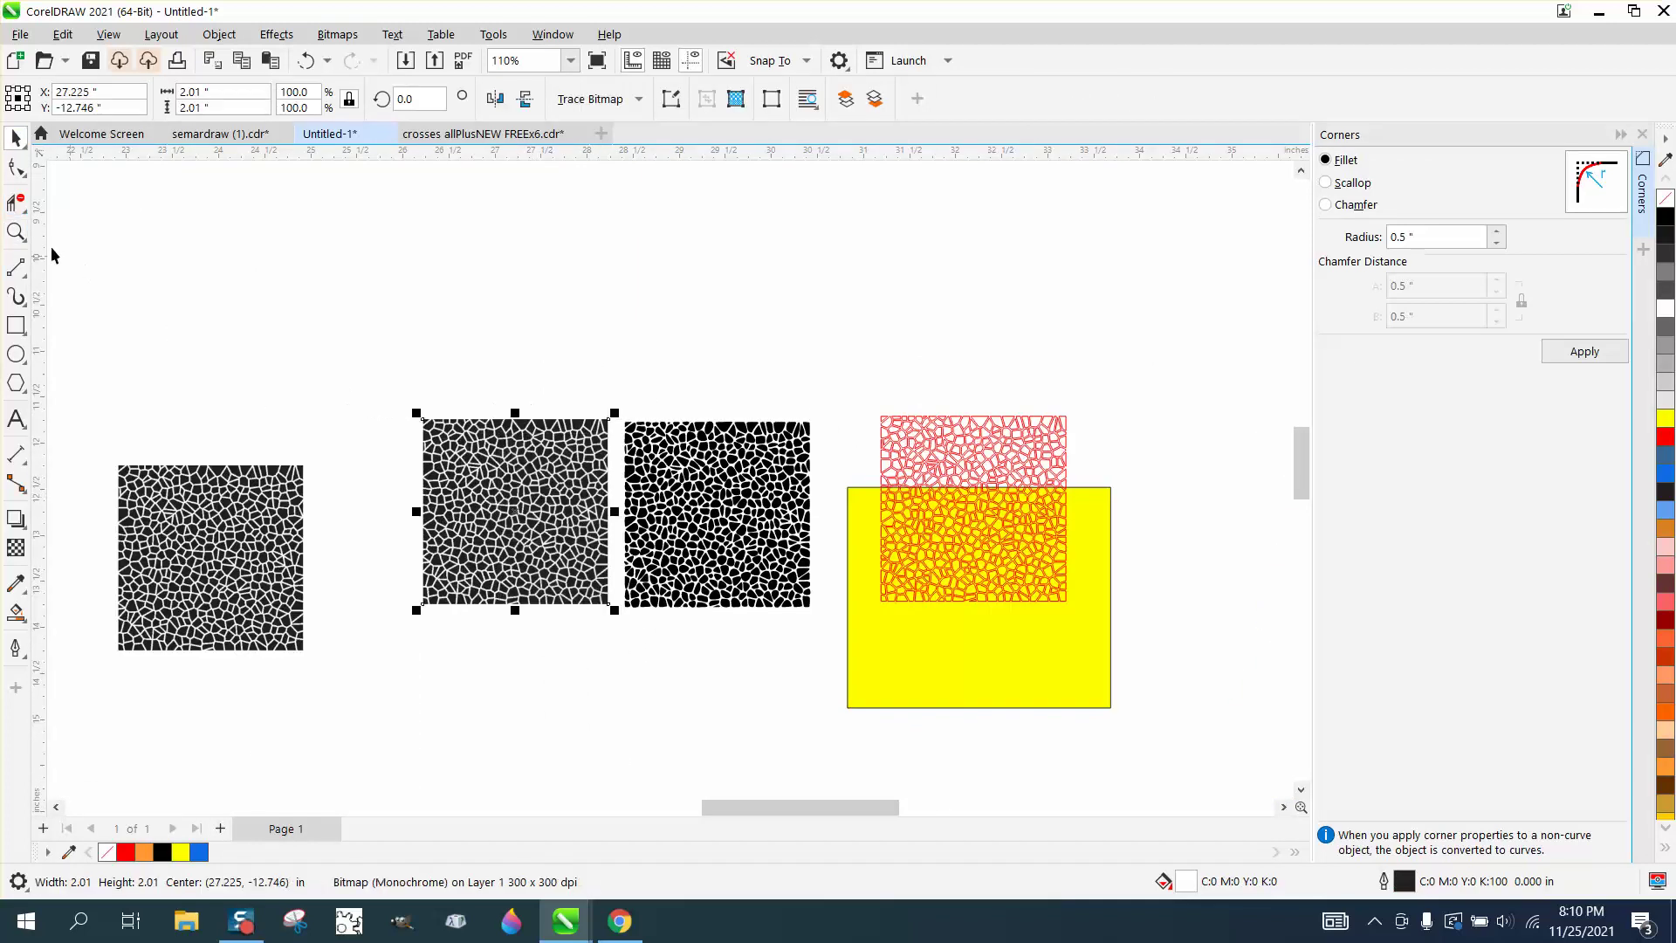
{"action": "left_click", "coordinate": [16, 231]}
{"action": "left_click_drag", "start_coordinate": [511, 416], "coordinate": [834, 586]}
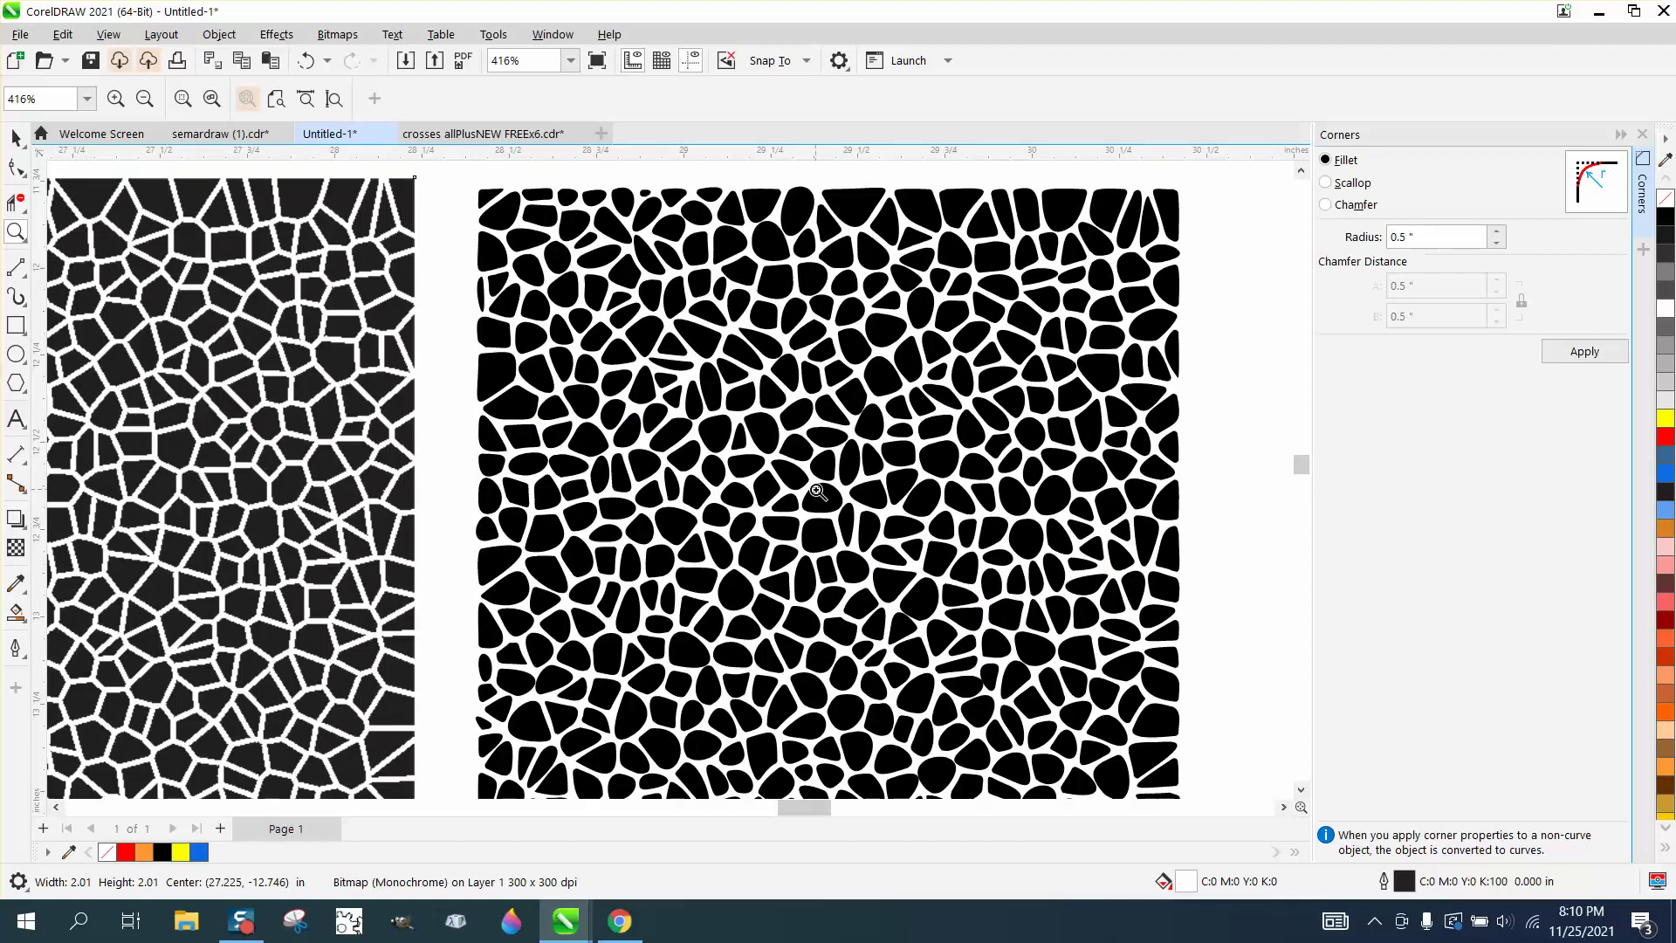
{"action": "scroll", "coordinate": [818, 492], "scroll_direction": "down", "scroll_amount": 2}
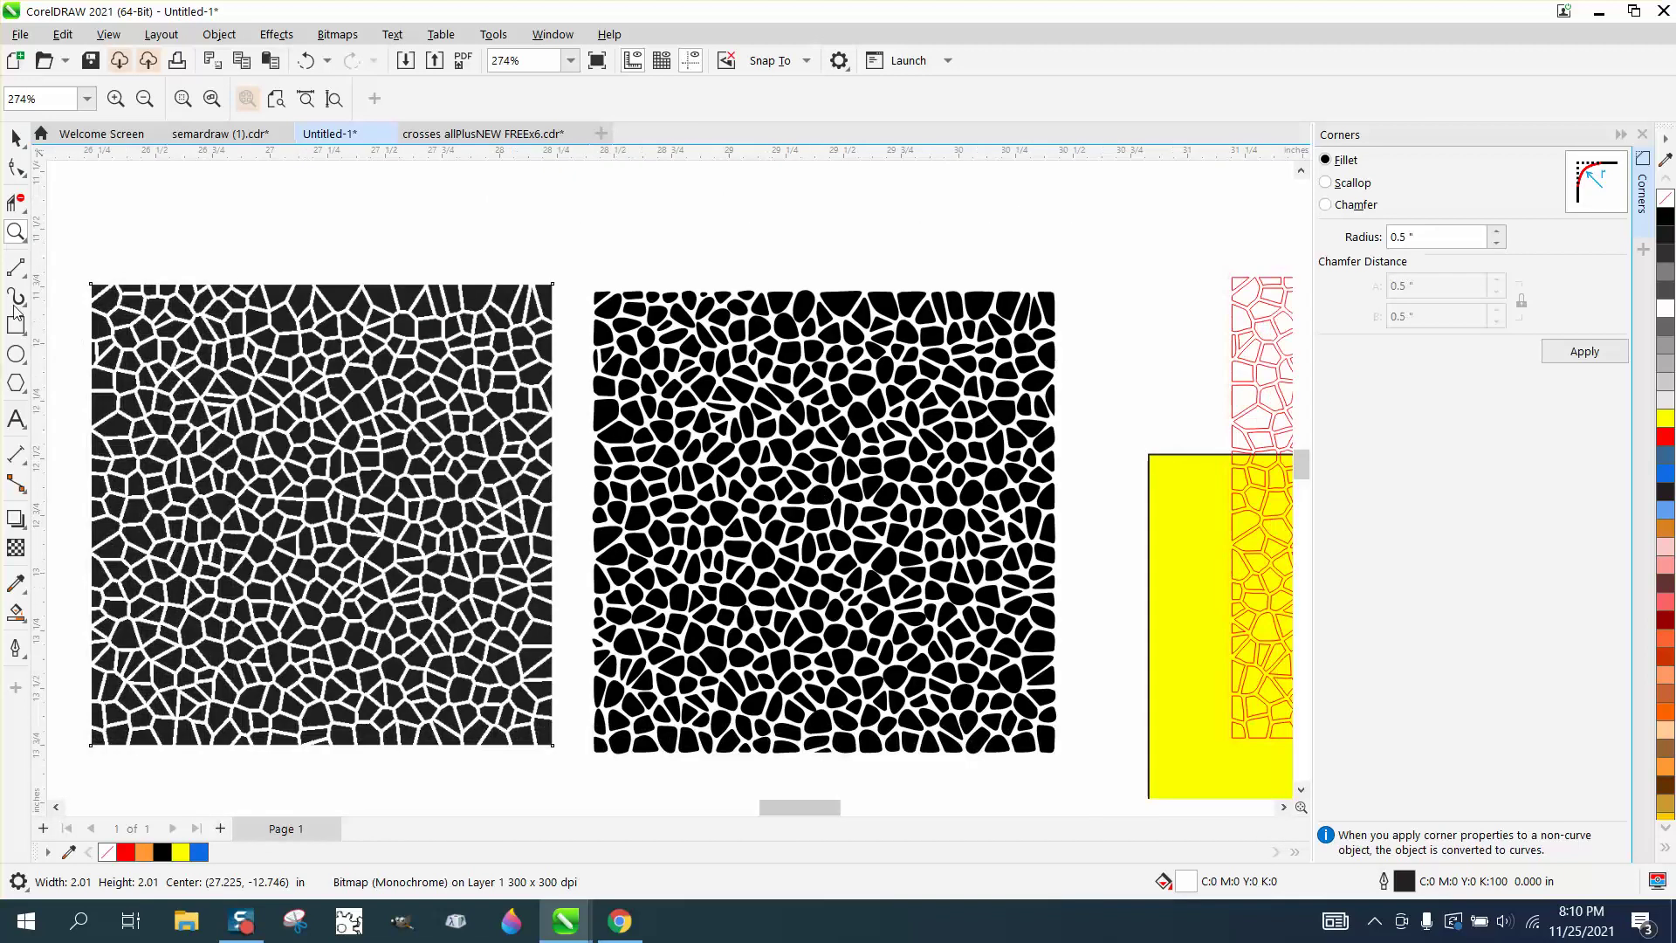
{"action": "scroll", "coordinate": [625, 573], "scroll_direction": "down", "scroll_amount": 1}
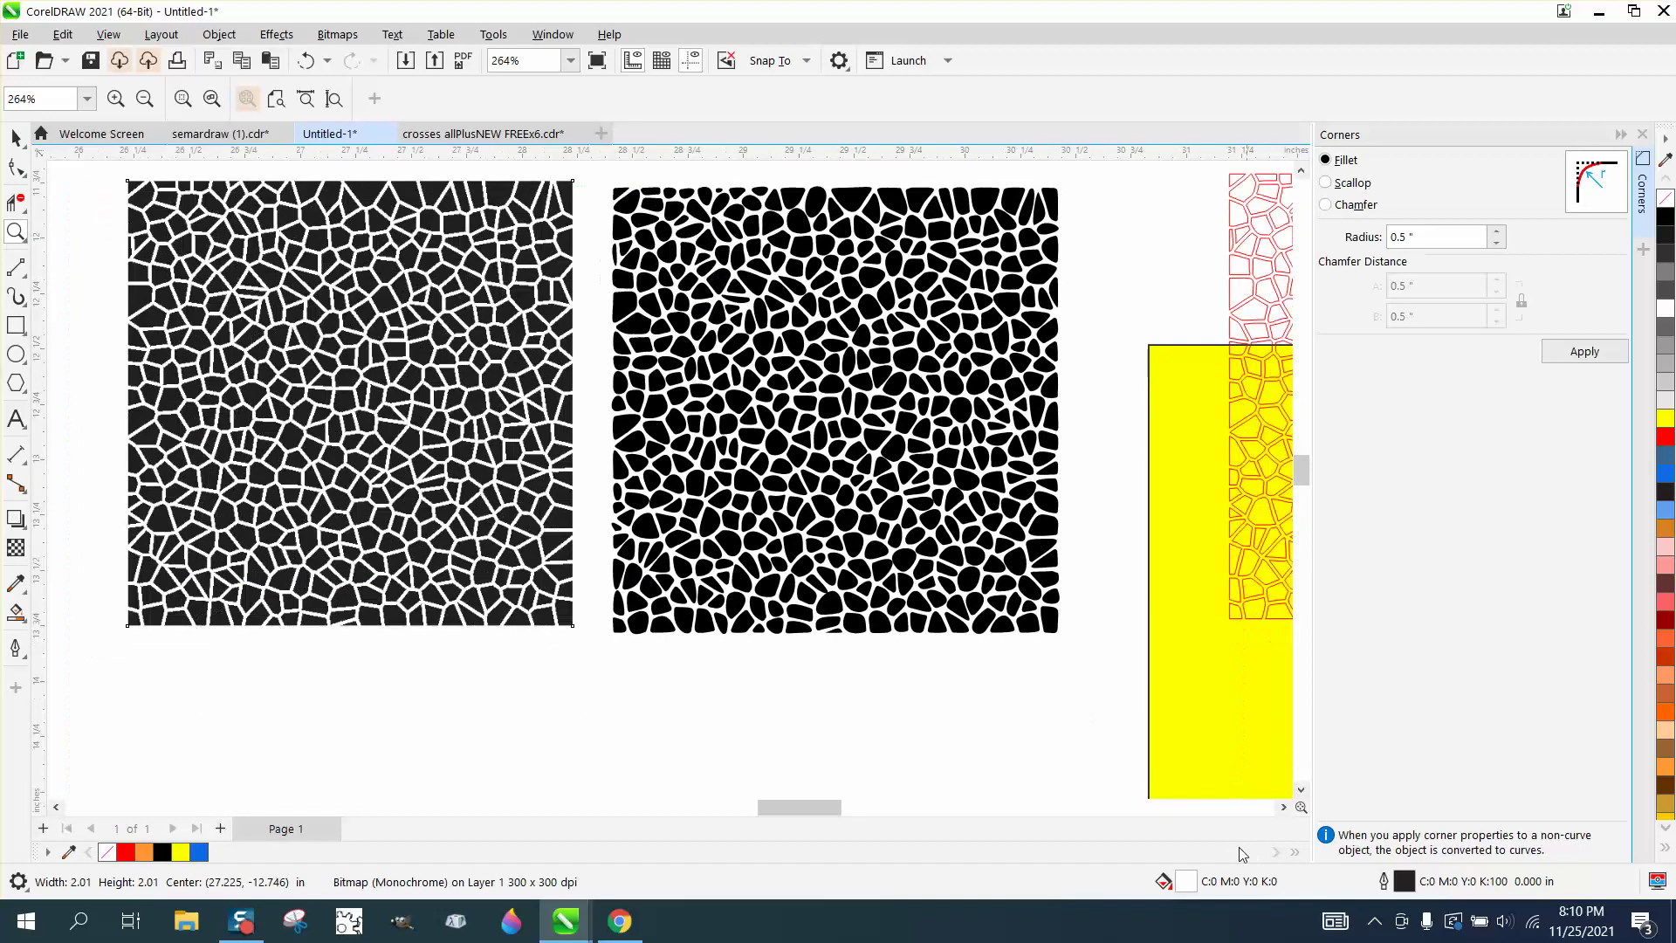